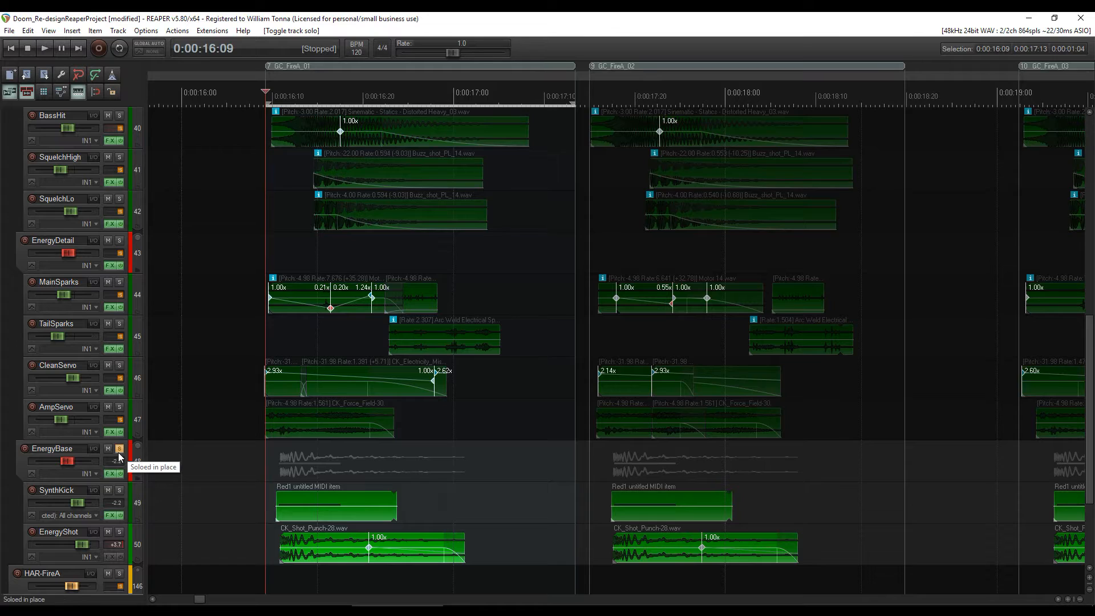
Step: Unsolo the EnergyBase track and play the full Gauss Cannon mix from just before region GC_FireA_01
{"action": "left_click", "coordinate": [118, 453]}
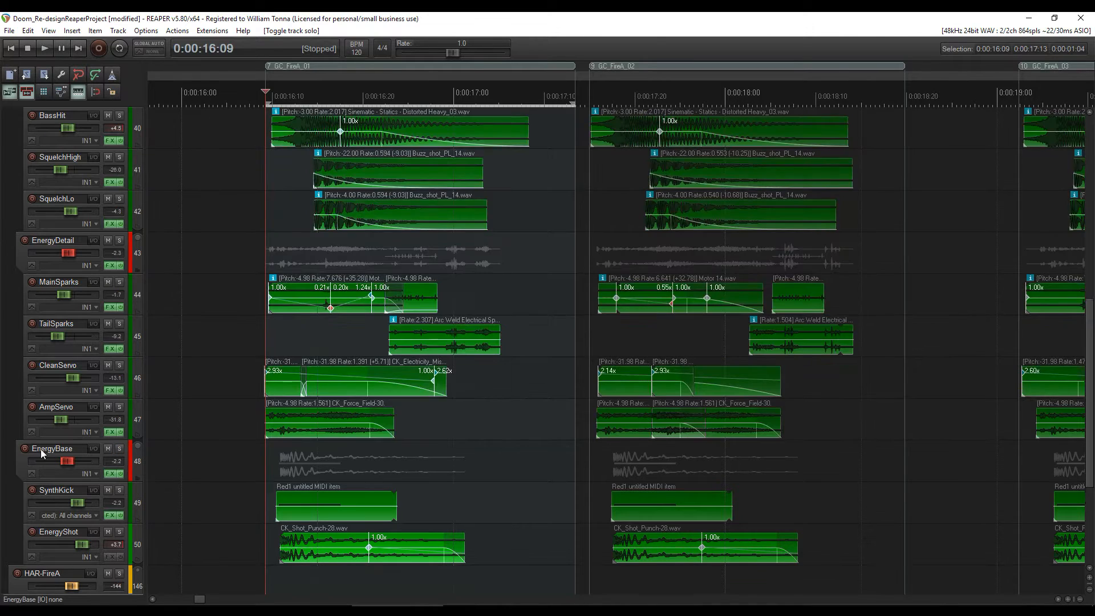
{"action": "scroll", "coordinate": [41, 453], "scroll_direction": "up", "scroll_amount": 10}
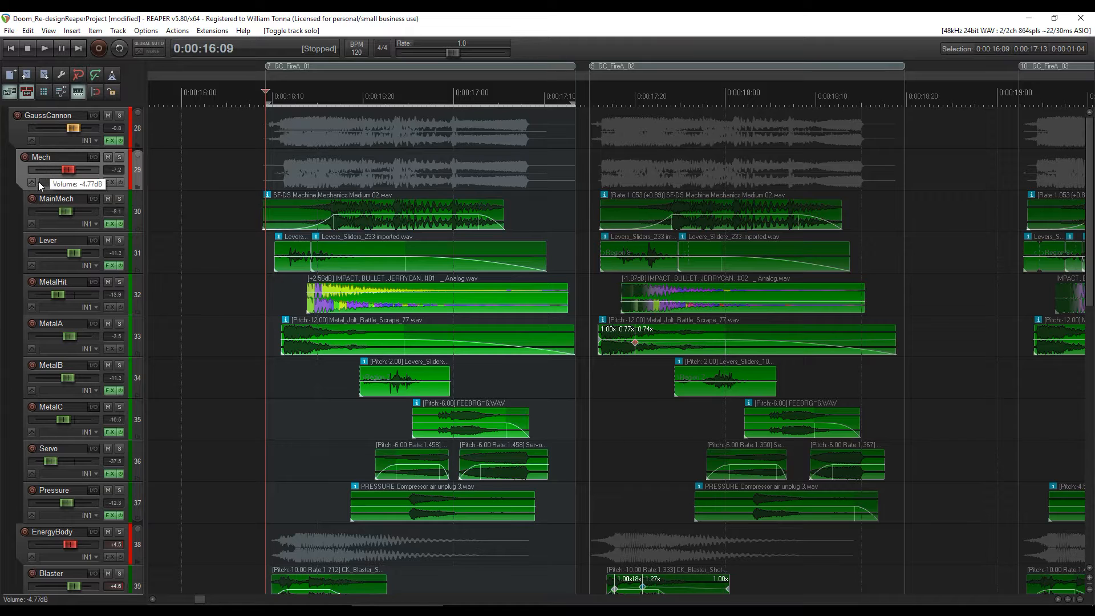
{"action": "left_click", "coordinate": [251, 97]}
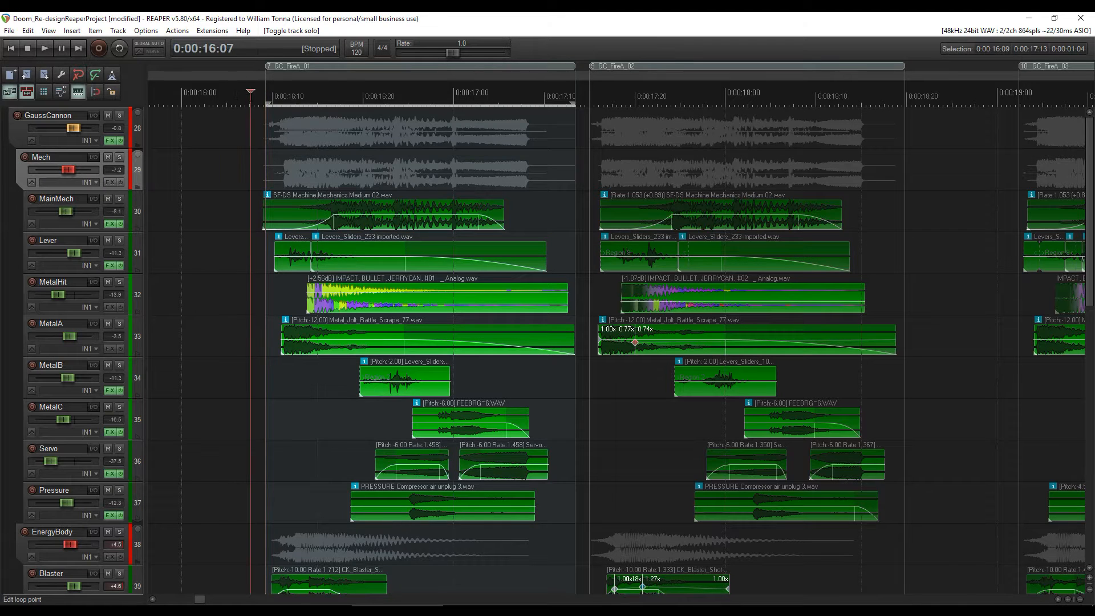
{"action": "key", "text": "space"}
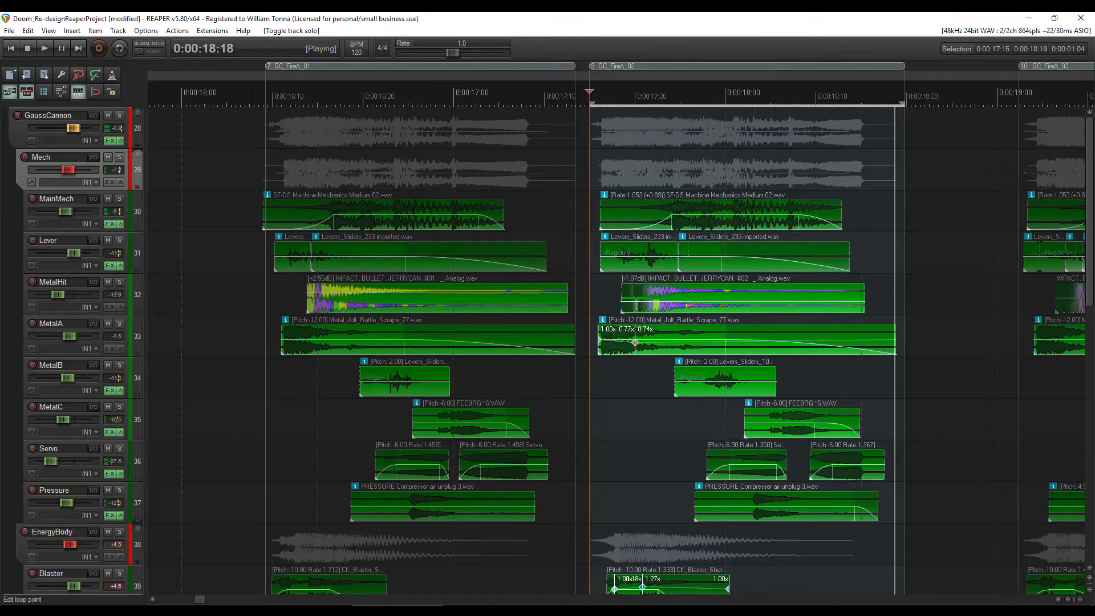
{"action": "key", "text": "space"}
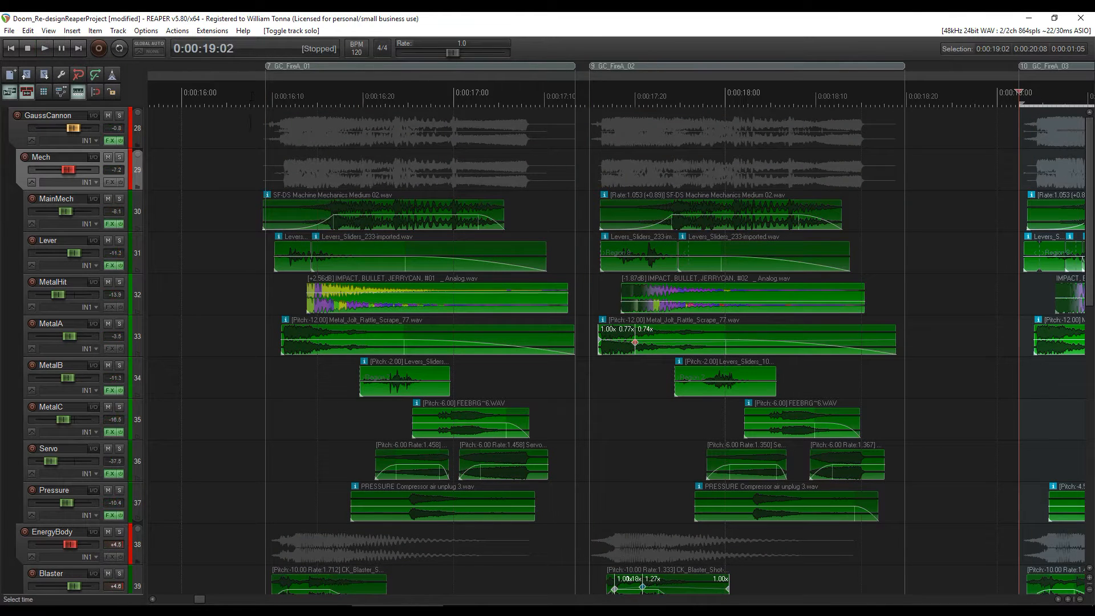
Step: Solo the Mech folder track and play the three GC_FireA variations from just before GC_FireA_01
{"action": "scroll", "coordinate": [260, 153], "scroll_direction": "down", "scroll_amount": 3}
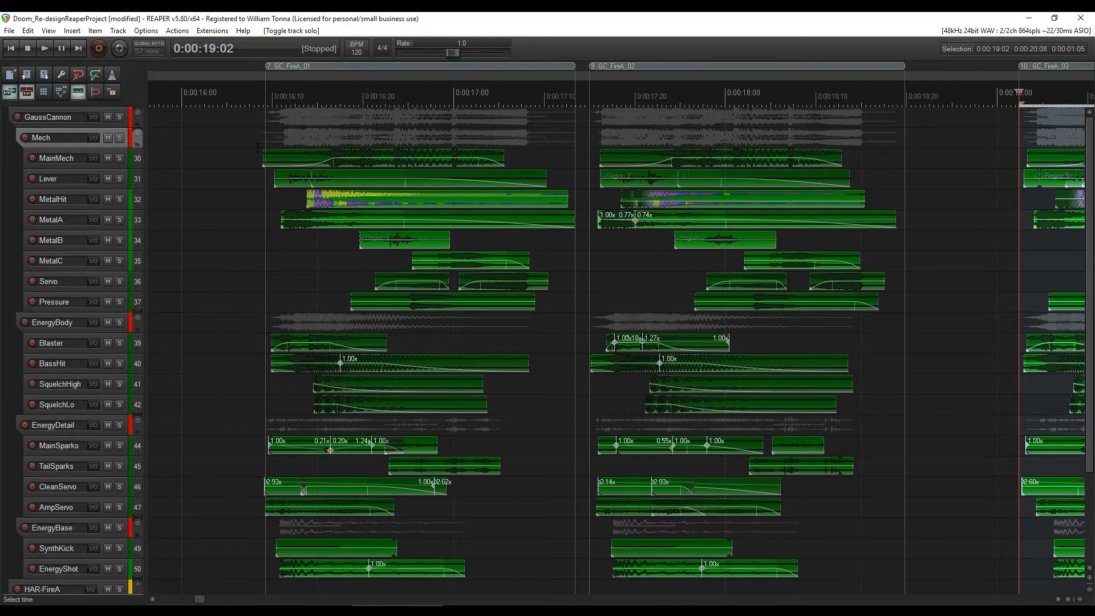
{"action": "scroll", "coordinate": [258, 148], "scroll_direction": "down", "scroll_amount": 2}
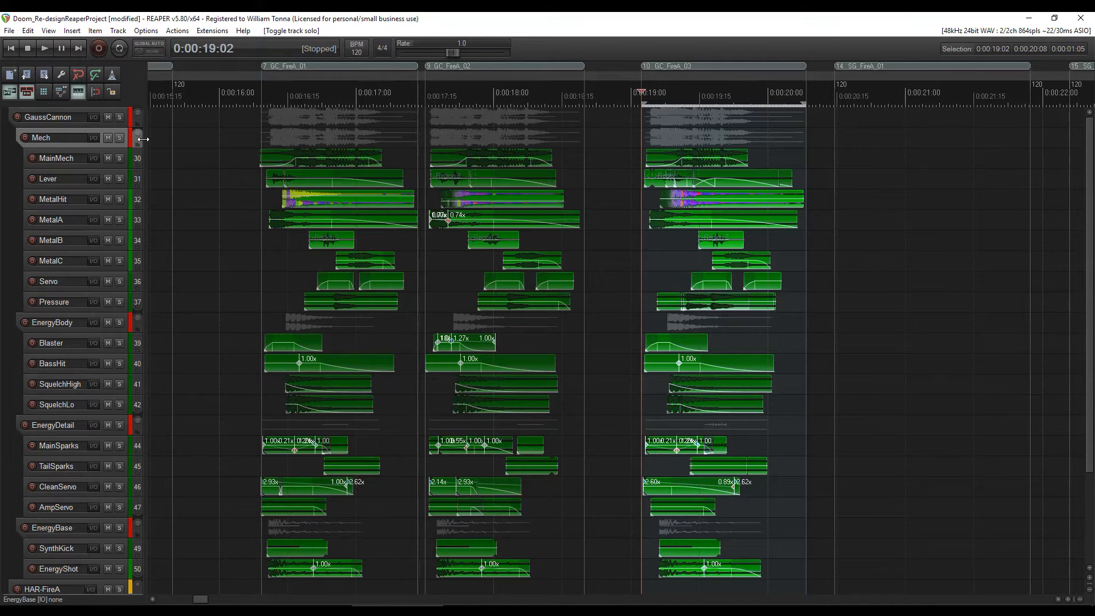
{"action": "left_click", "coordinate": [119, 138]}
{"action": "left_click", "coordinate": [256, 183]}
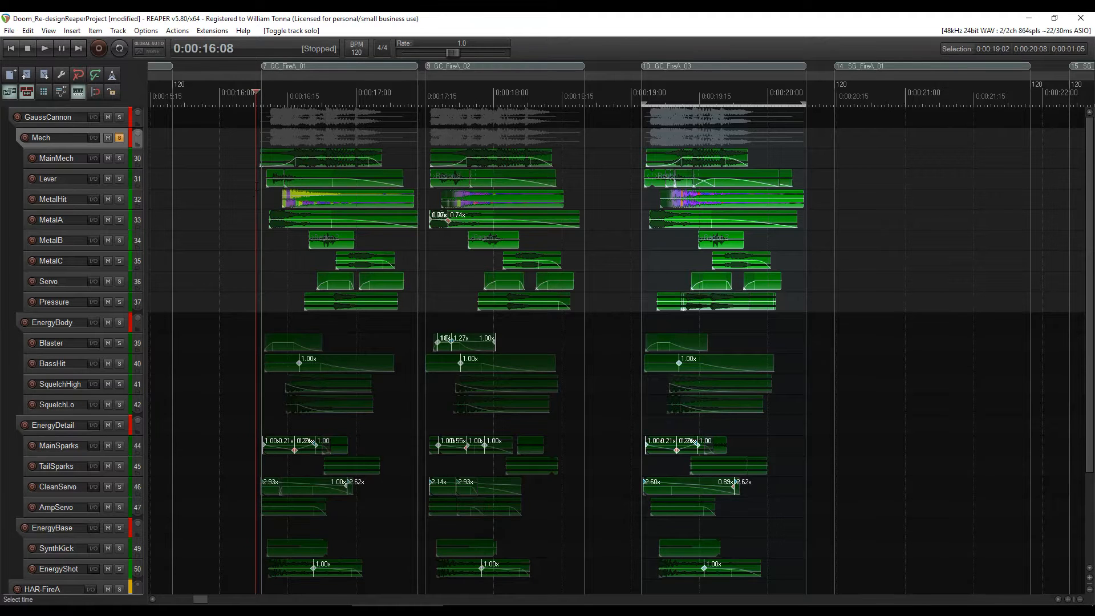
{"action": "key", "text": "space"}
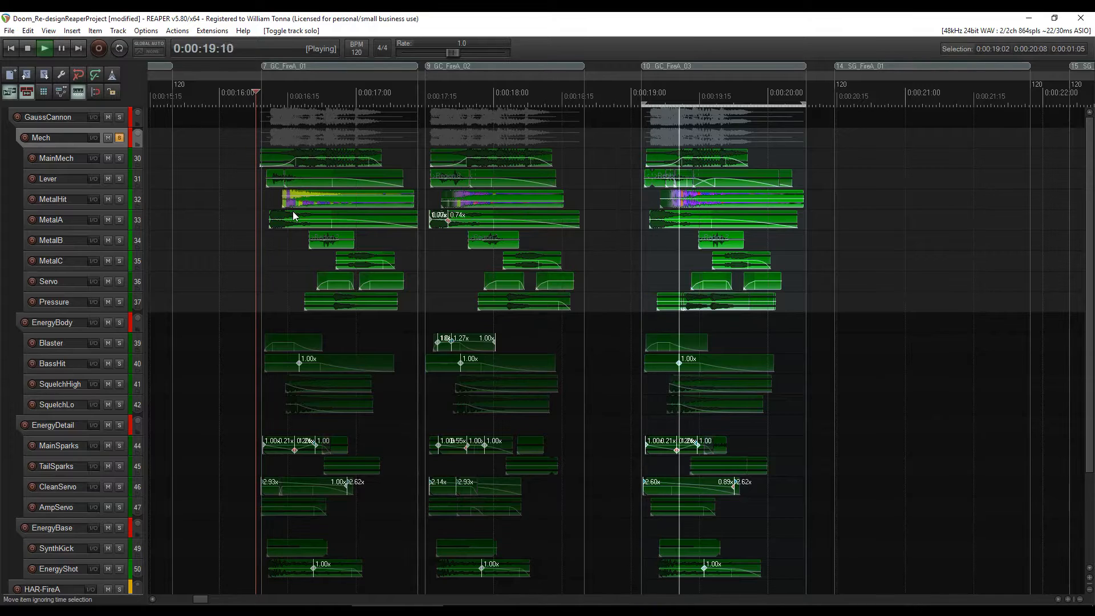
{"action": "key", "text": "space"}
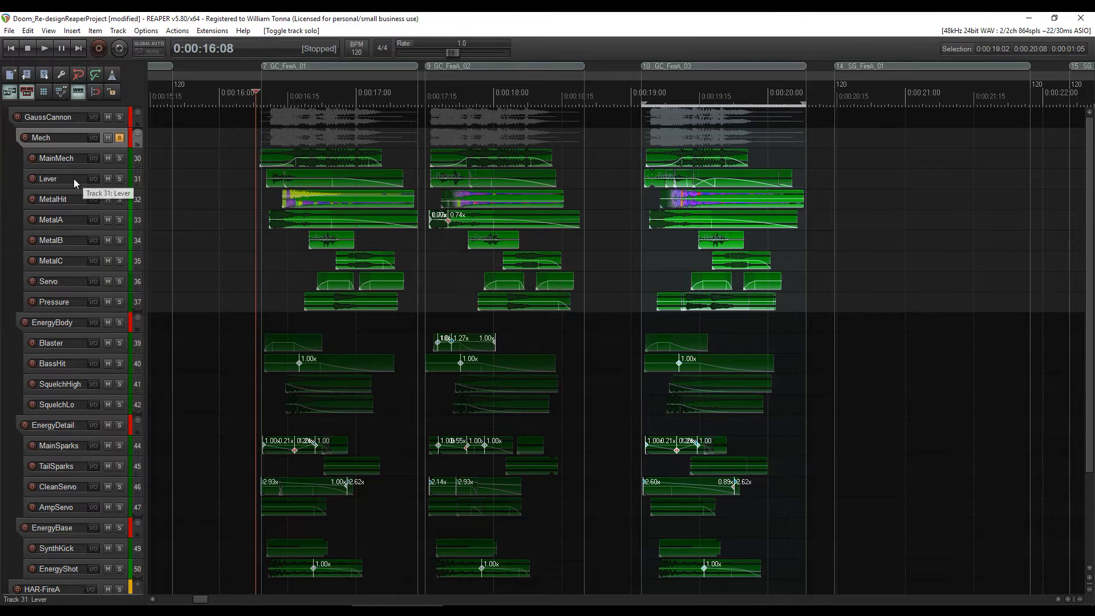
Step: Solo the MainMech track within the Mech folder and audition it from just before GC_FireA_01
{"action": "scroll", "coordinate": [73, 179], "scroll_direction": "up", "scroll_amount": 4}
{"action": "scroll", "coordinate": [74, 179], "scroll_direction": "up", "scroll_amount": 4}
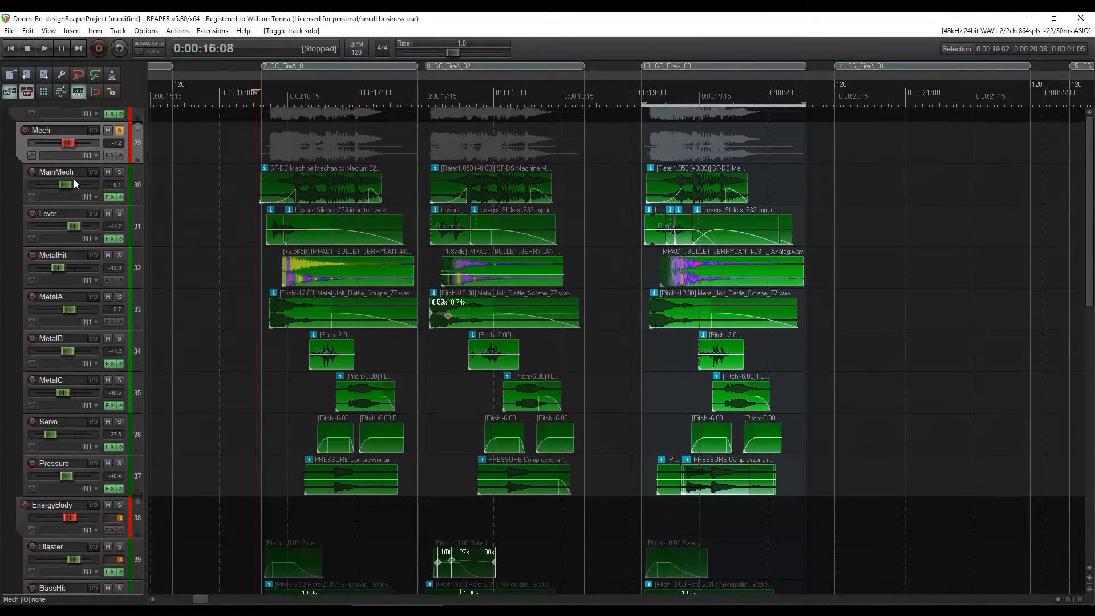
{"action": "scroll", "coordinate": [180, 199], "scroll_direction": "up", "scroll_amount": 2}
{"action": "scroll", "coordinate": [65, 210], "scroll_direction": "up", "scroll_amount": 3}
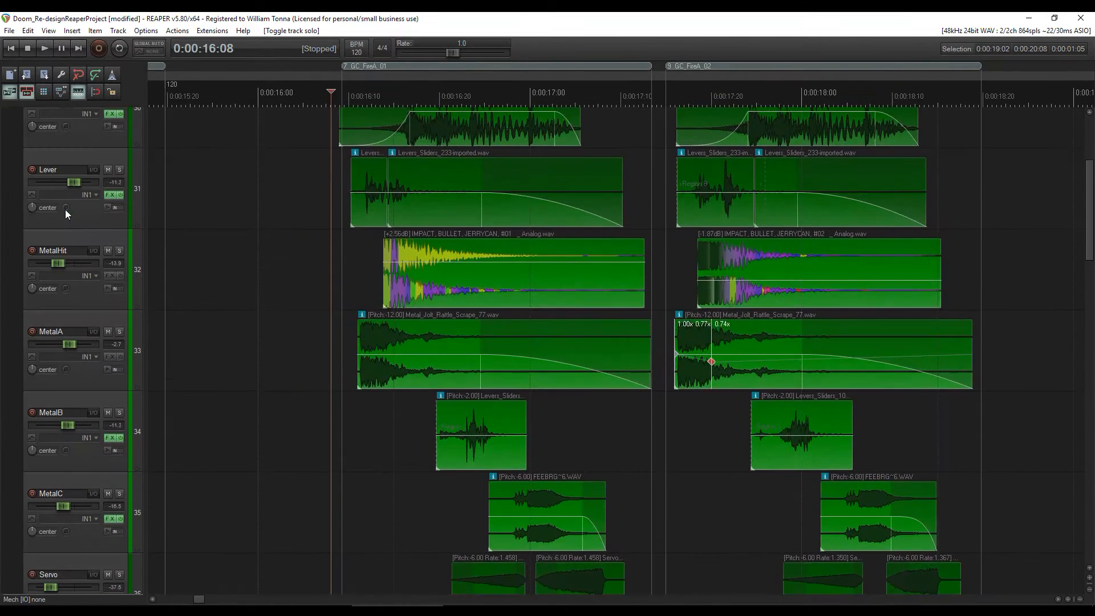
{"action": "scroll", "coordinate": [65, 210], "scroll_direction": "up", "scroll_amount": 3}
{"action": "scroll", "coordinate": [265, 251], "scroll_direction": "up", "scroll_amount": 1}
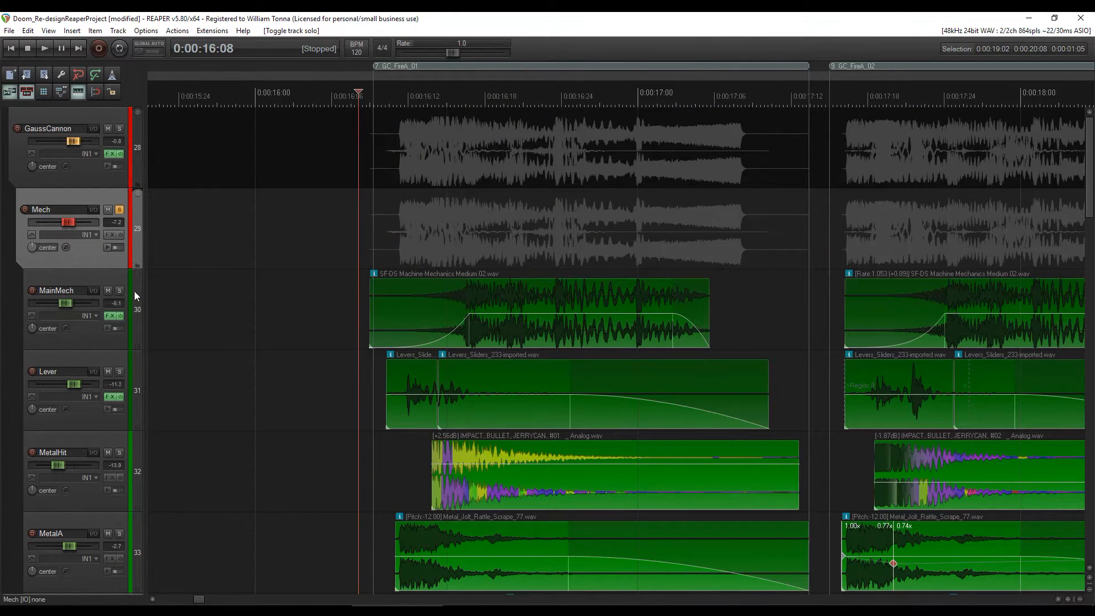
{"action": "left_click", "coordinate": [119, 289]}
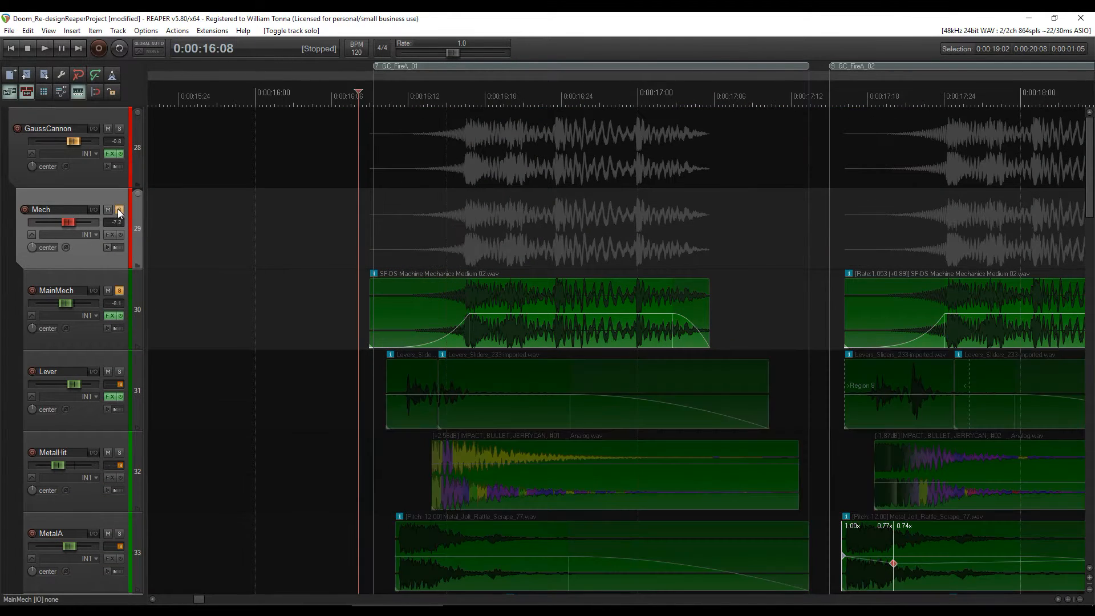
{"action": "key", "text": "space"}
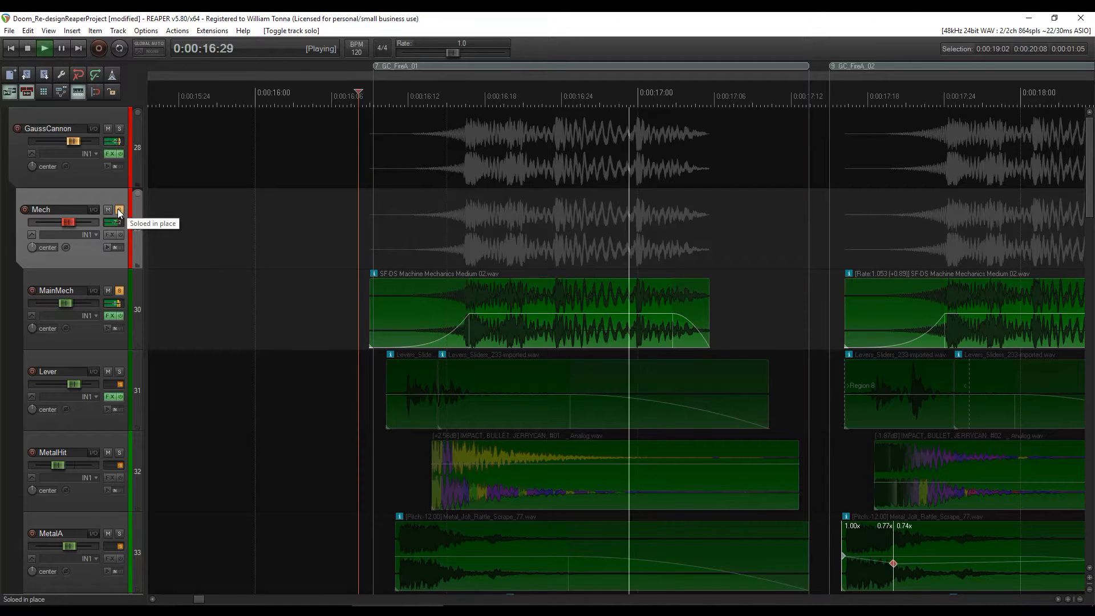
{"action": "key", "text": "space"}
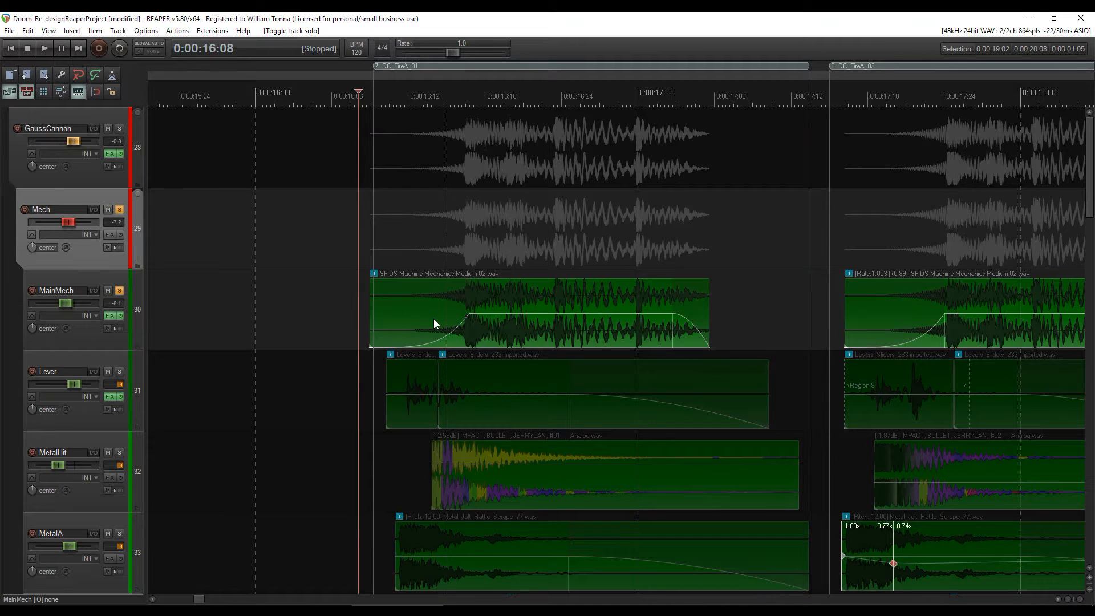
Step: Solo the Lever track in place of MainMech and play back its layer
{"action": "left_click", "coordinate": [119, 372]}
{"action": "left_click", "coordinate": [119, 292]}
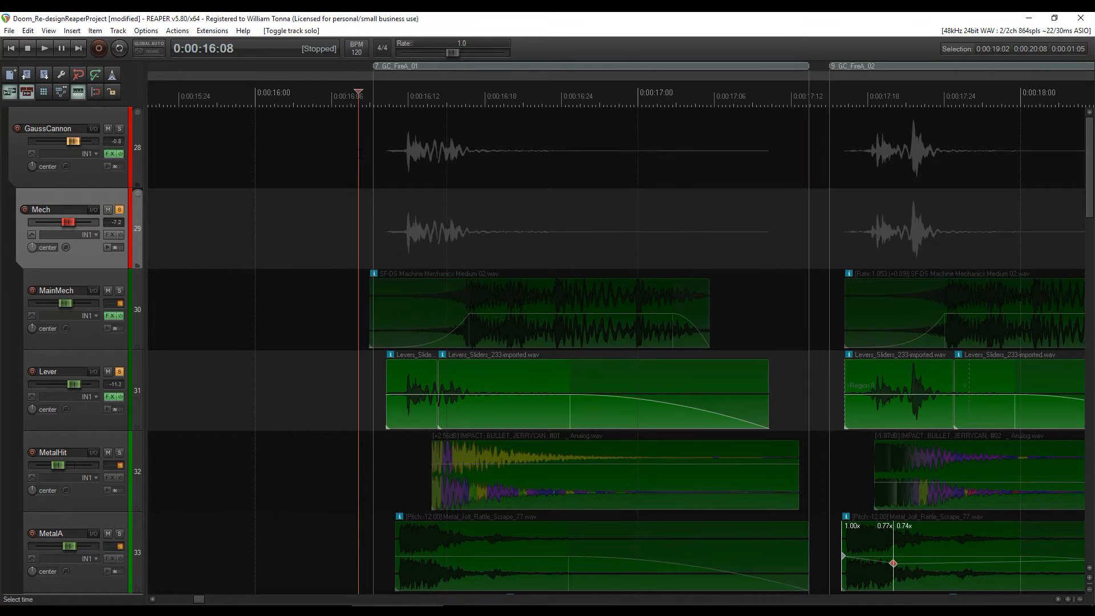
{"action": "key", "text": "space"}
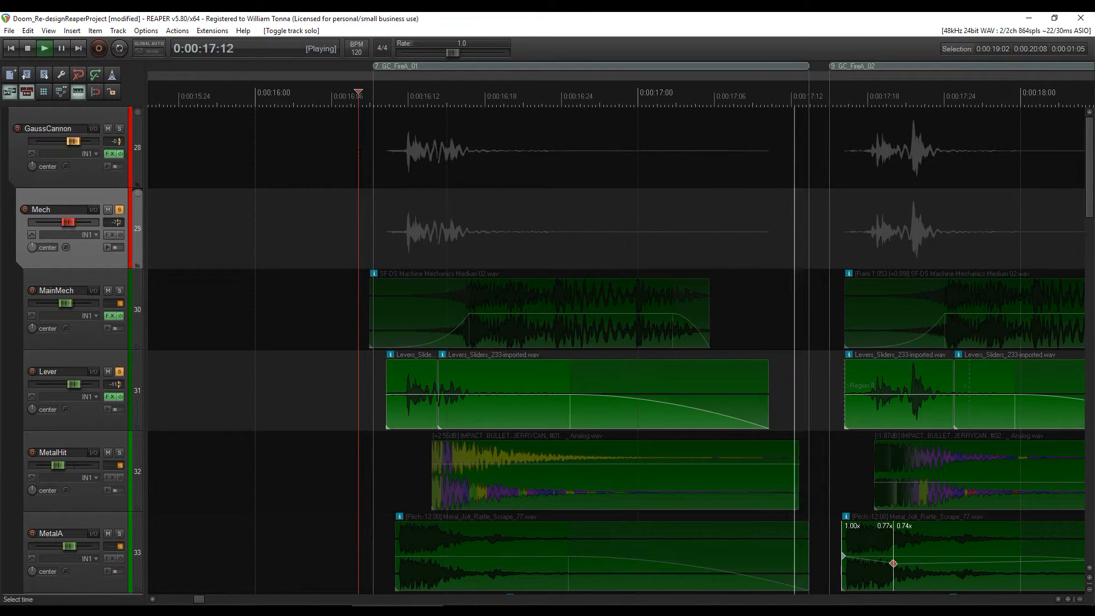
{"action": "key", "text": "space"}
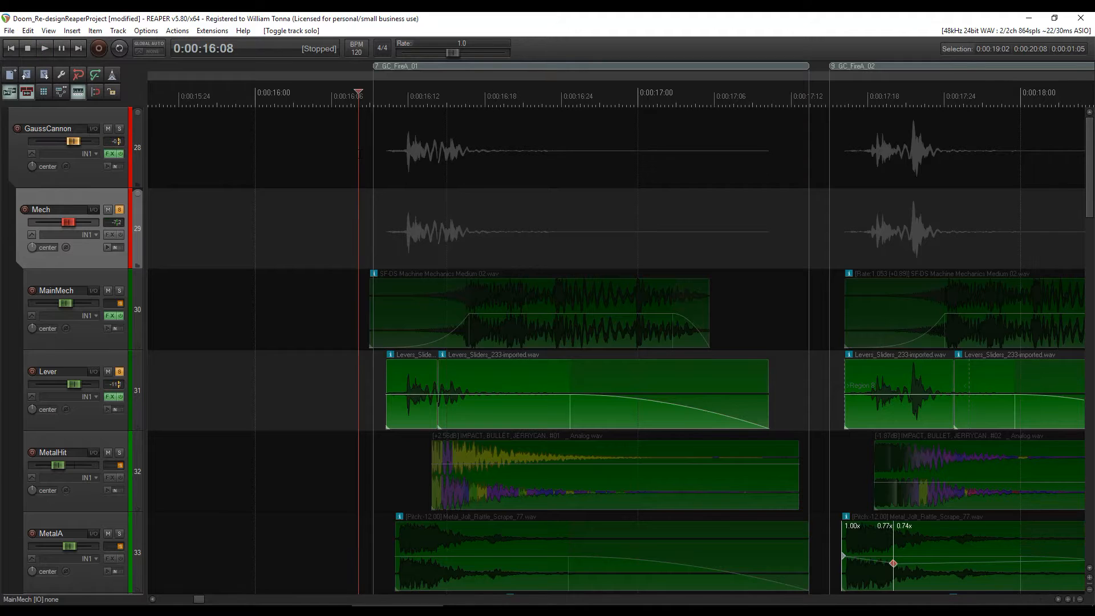
Step: Solo the MetalHit track in place of Lever and play back its jerrycan impact layer
{"action": "left_click", "coordinate": [119, 452]}
{"action": "left_click", "coordinate": [120, 372]}
{"action": "scroll", "coordinate": [102, 399], "scroll_direction": "down", "scroll_amount": 1}
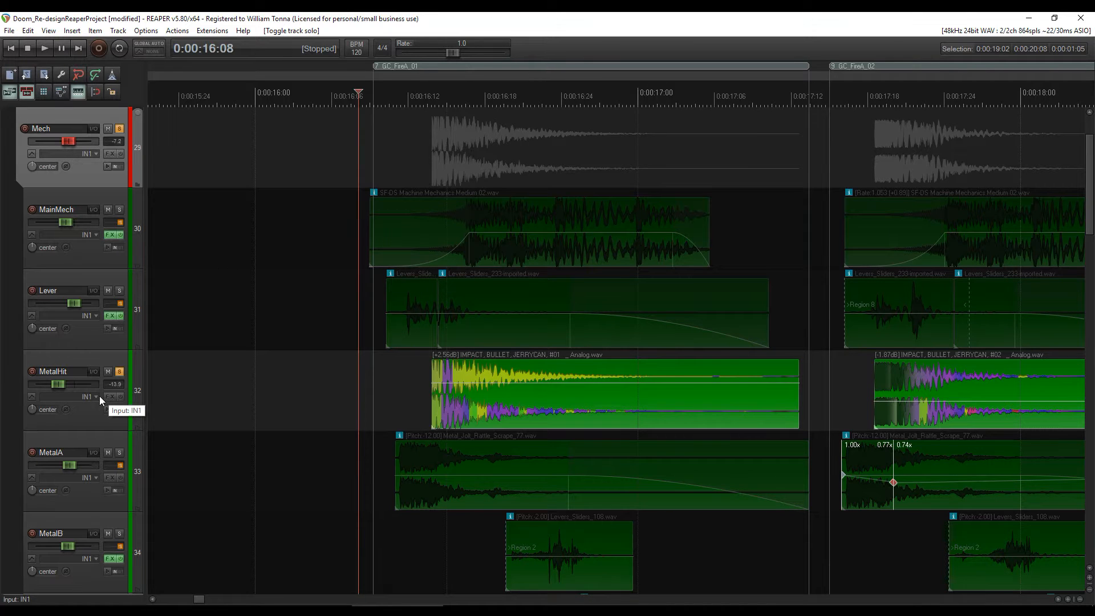
{"action": "key", "text": "space"}
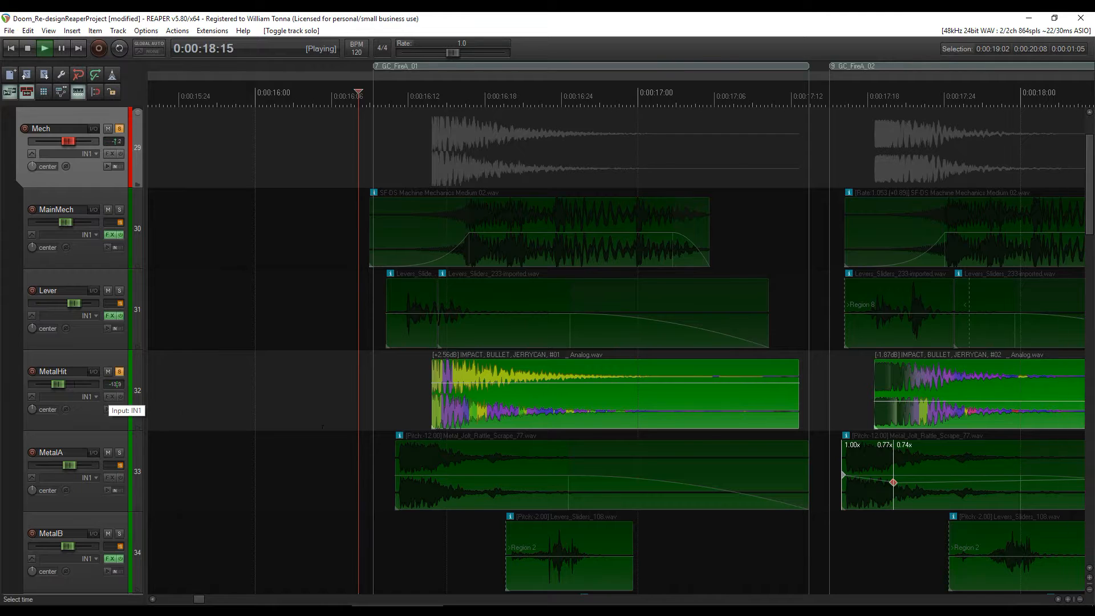
{"action": "scroll", "coordinate": [343, 428], "scroll_direction": "down", "scroll_amount": 3}
{"action": "key", "text": "space"}
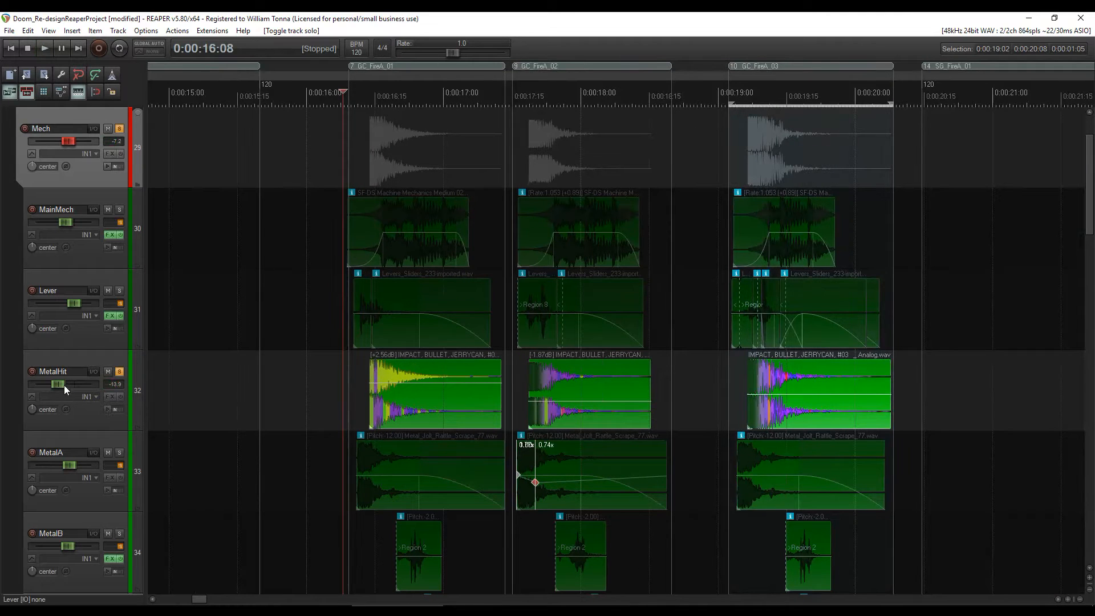
Step: Solo the MetalA track in place of MetalHit and play its metal rattle clips across the three GC_FireA regions
{"action": "left_click", "coordinate": [118, 368]}
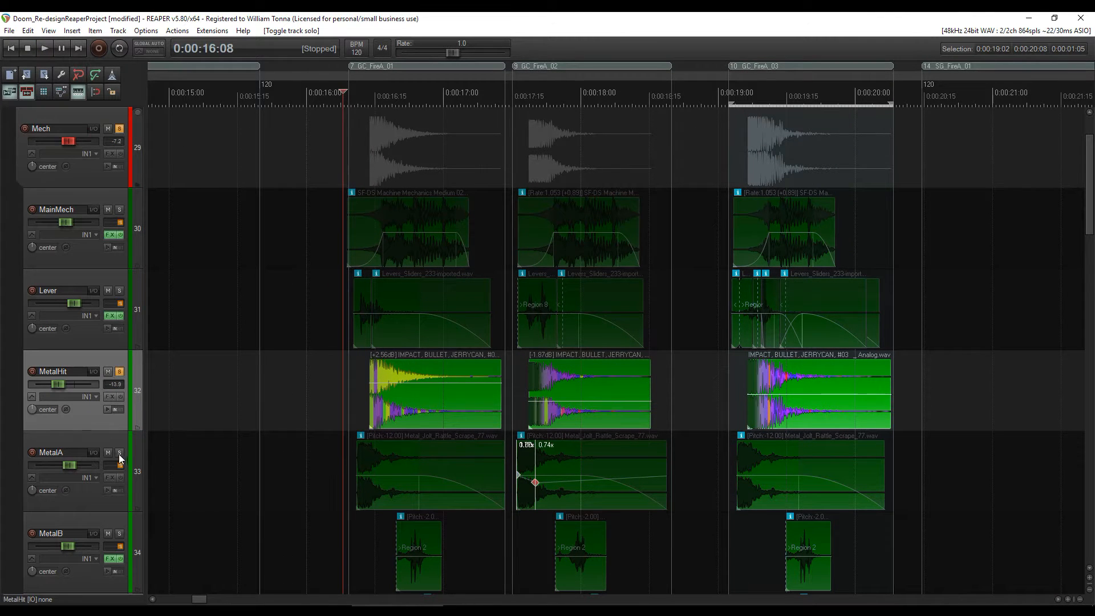
{"action": "left_click", "coordinate": [120, 371]}
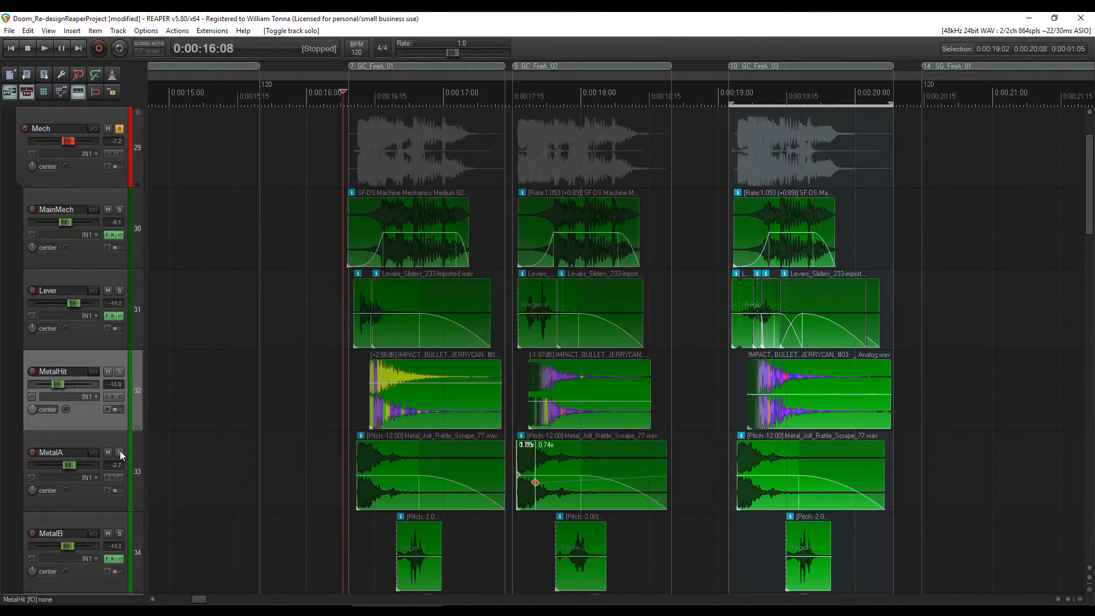
{"action": "left_click", "coordinate": [119, 452]}
{"action": "scroll", "coordinate": [228, 433], "scroll_direction": "down", "scroll_amount": 1}
{"action": "key", "text": "space"}
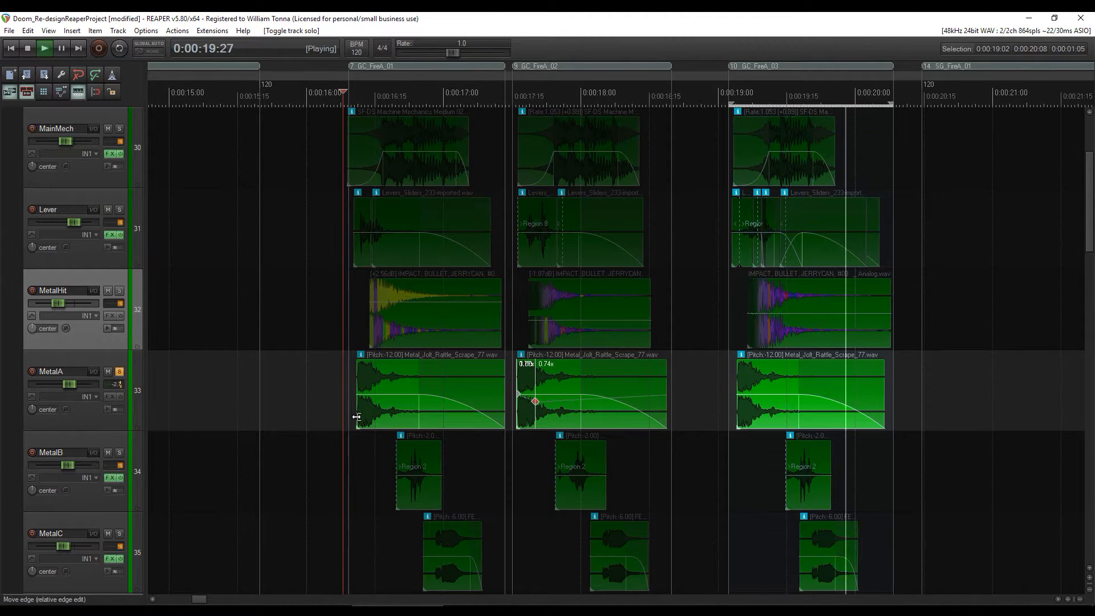
{"action": "key", "text": "space"}
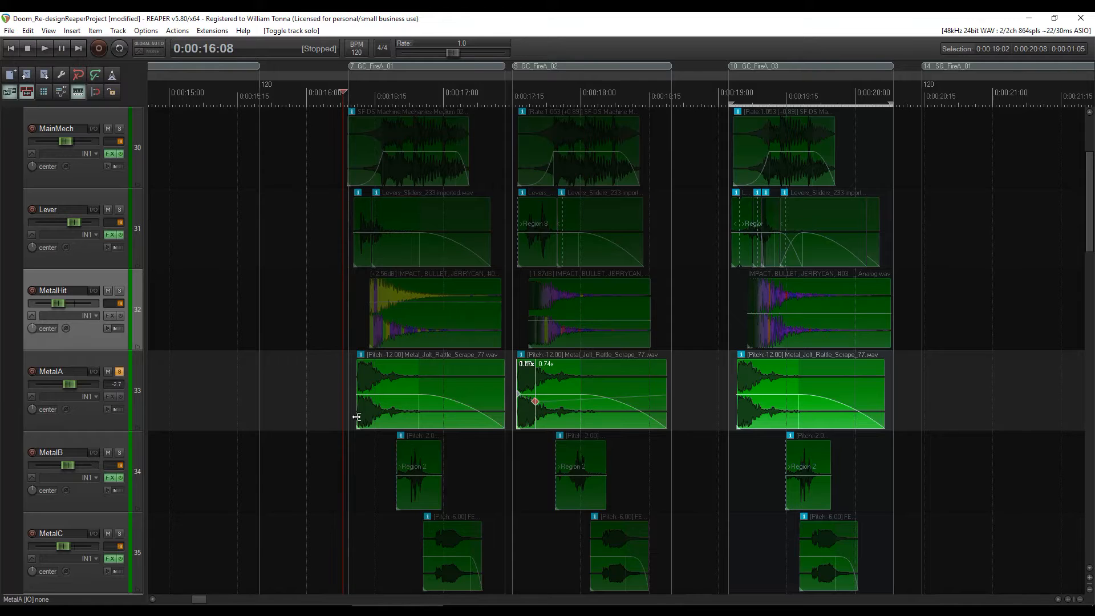
Step: Solo only the MetalB track, play it, examine its Levers_Sliders_108 clip up close, and replay it
{"action": "left_click", "coordinate": [119, 452], "text": "ctrl+alt"}
{"action": "key", "text": "space"}
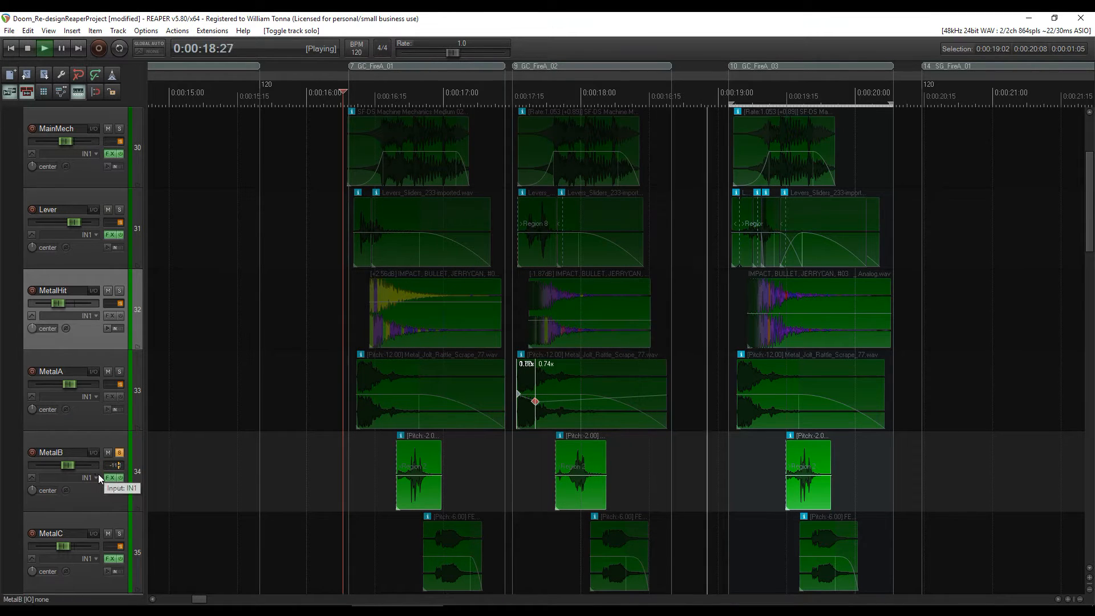
{"action": "key", "text": "space"}
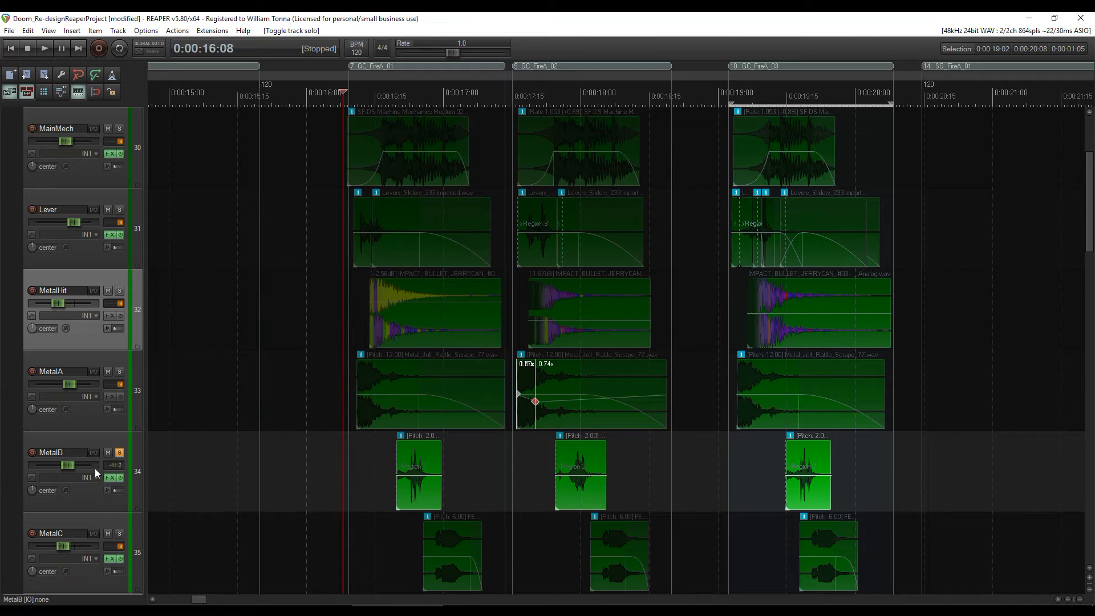
{"action": "scroll", "coordinate": [395, 457], "scroll_direction": "up", "scroll_amount": 10}
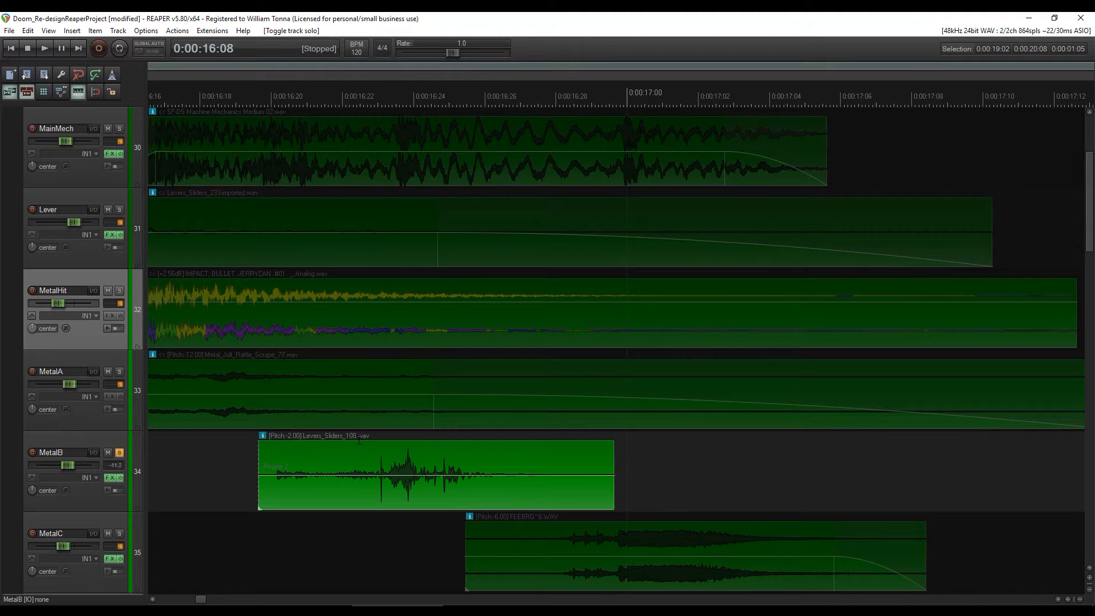
{"action": "scroll", "coordinate": [359, 440], "scroll_direction": "down", "scroll_amount": 3}
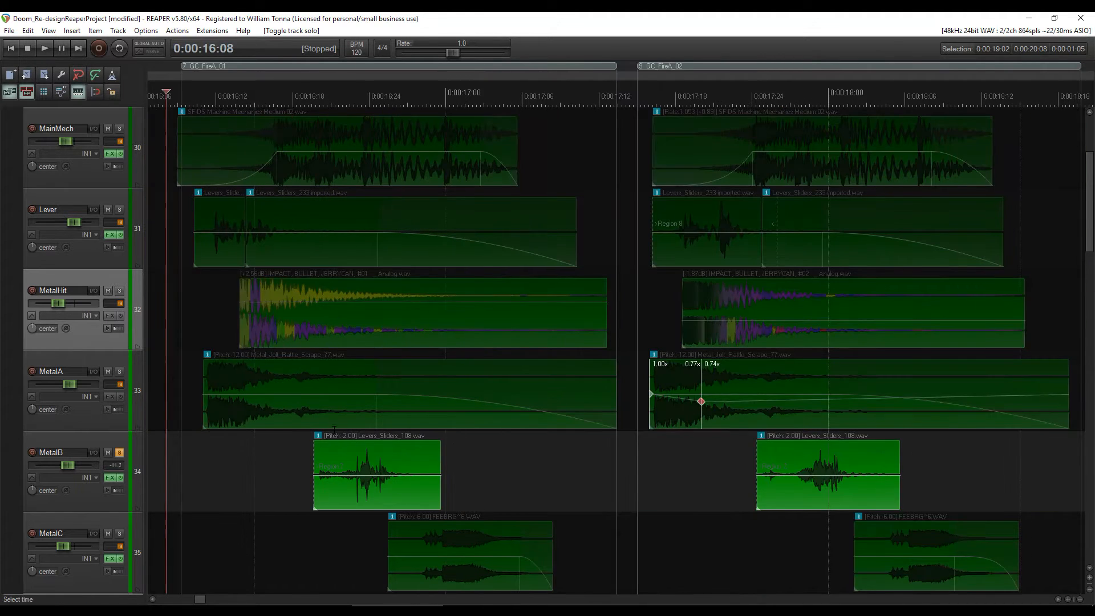
{"action": "key", "text": "space"}
{"action": "key", "text": "space"}
Step: Solo the MetalC track in place of MetalB and audition its clips twice from just before GC_FireA_01
{"action": "scroll", "coordinate": [111, 444], "scroll_direction": "down", "scroll_amount": 1}
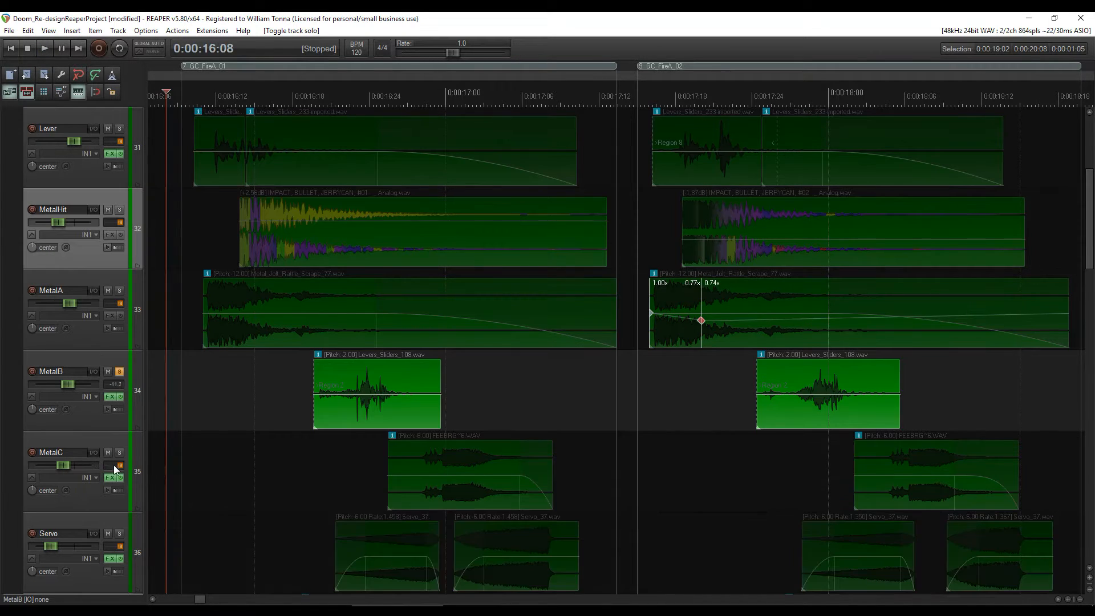
{"action": "left_click", "coordinate": [120, 451]}
{"action": "left_click", "coordinate": [119, 371]}
{"action": "key", "text": "space"}
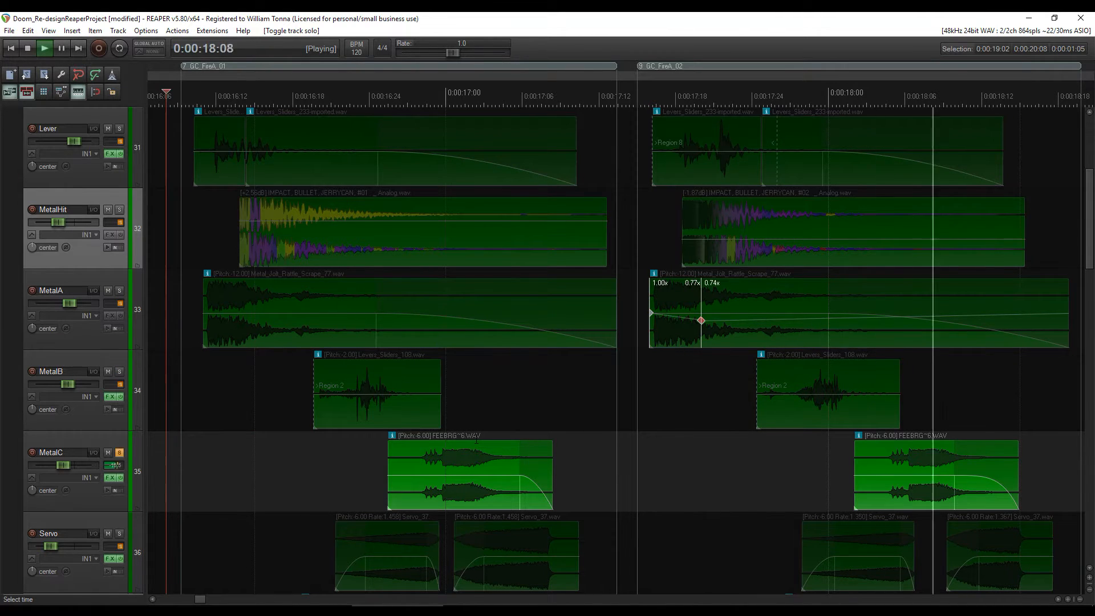
{"action": "scroll", "coordinate": [477, 440], "scroll_direction": "down", "scroll_amount": 1}
{"action": "key", "text": "space"}
{"action": "key", "text": "space"}
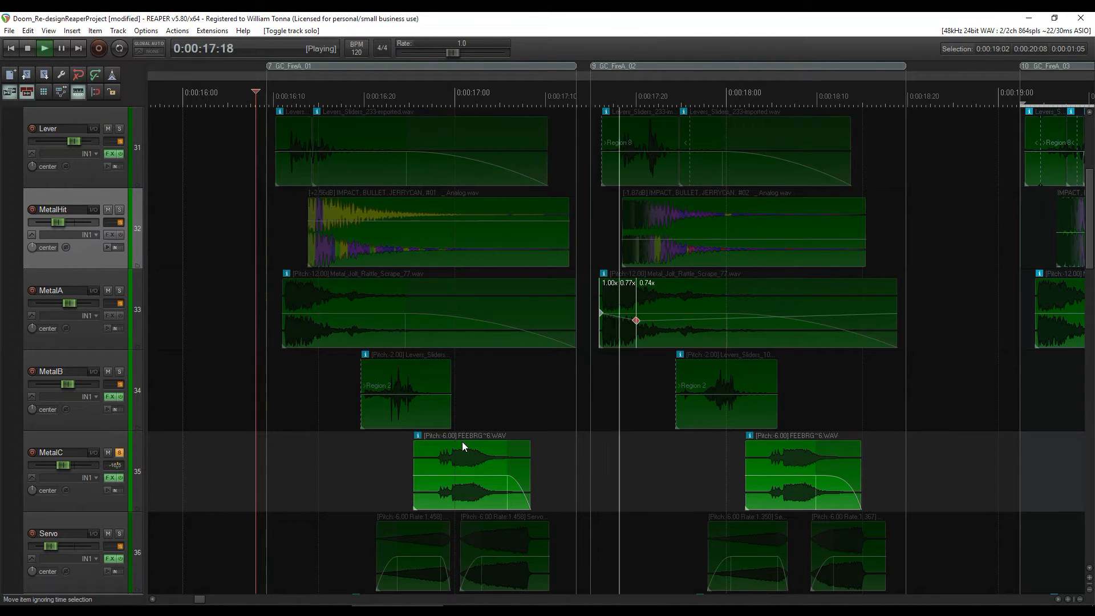
{"action": "key", "text": "space"}
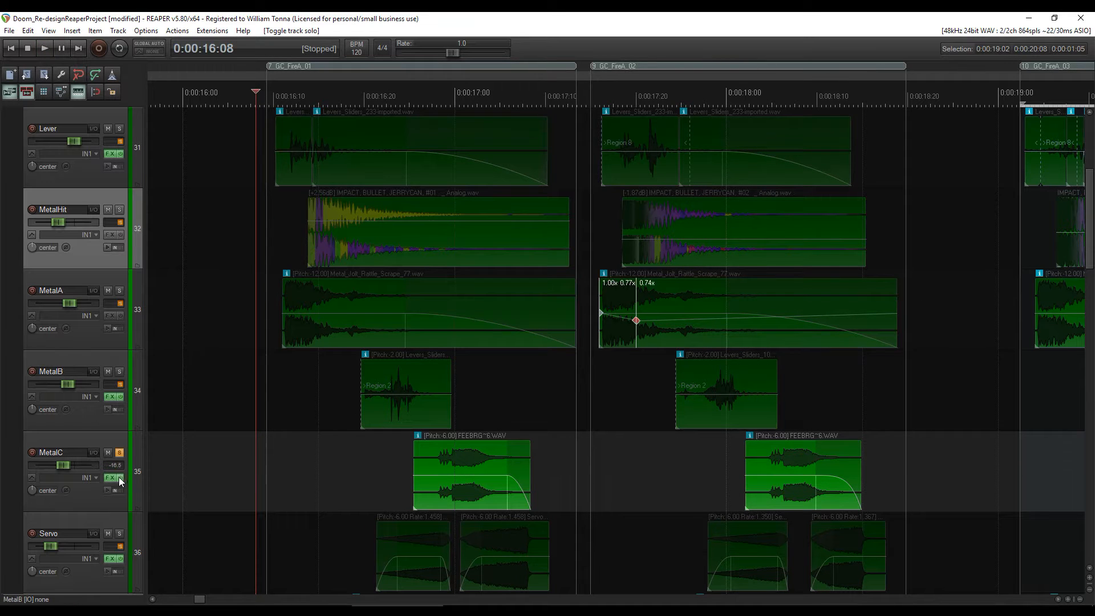
Step: Bypass the ReaEQ effect on the MetalC track and audition its clips from 0:00:16:22 without the equalization
{"action": "left_click", "coordinate": [114, 478]}
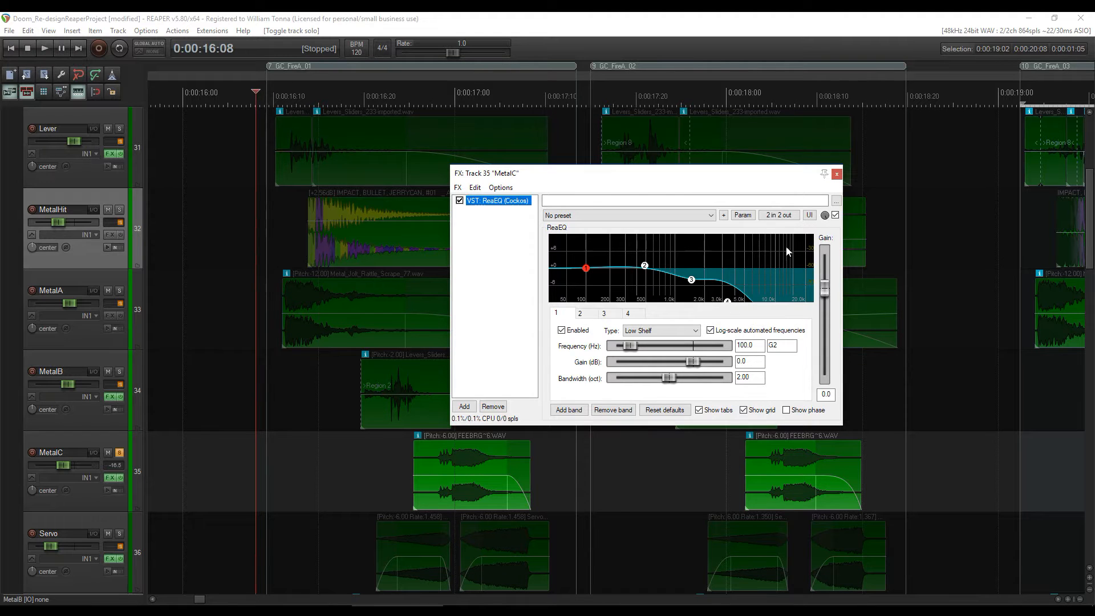
{"action": "left_click", "coordinate": [836, 215]}
{"action": "left_click", "coordinate": [384, 94]}
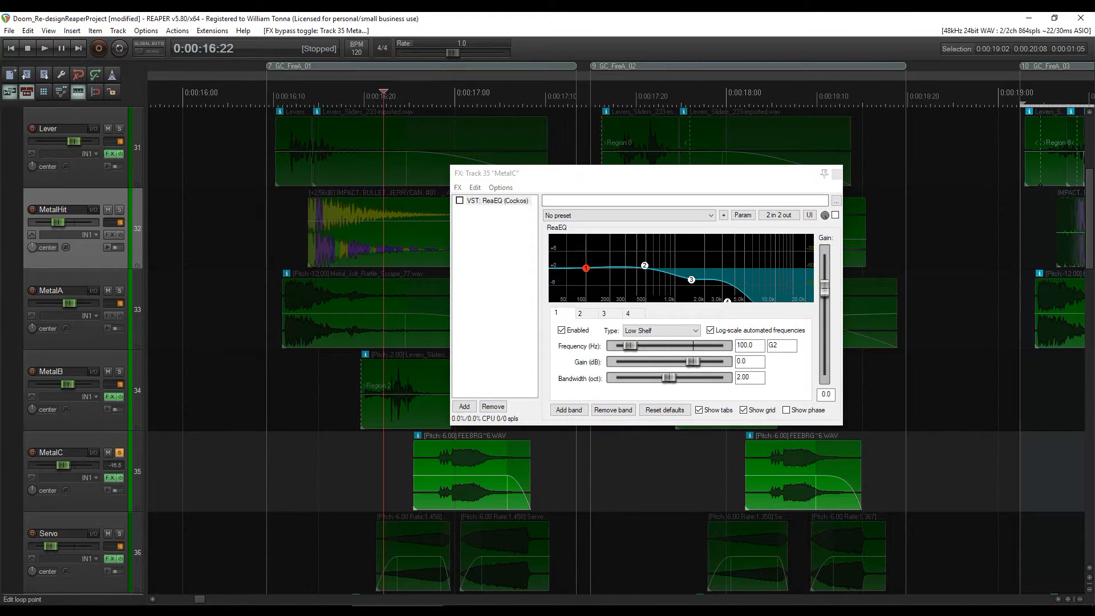
{"action": "key", "text": "space"}
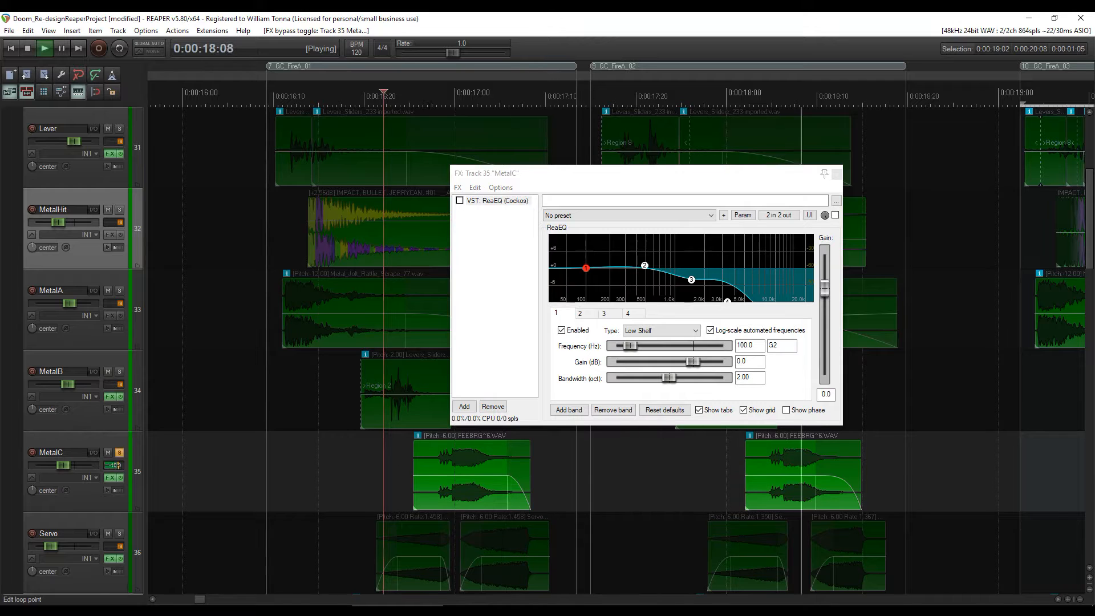
{"action": "key", "text": "space"}
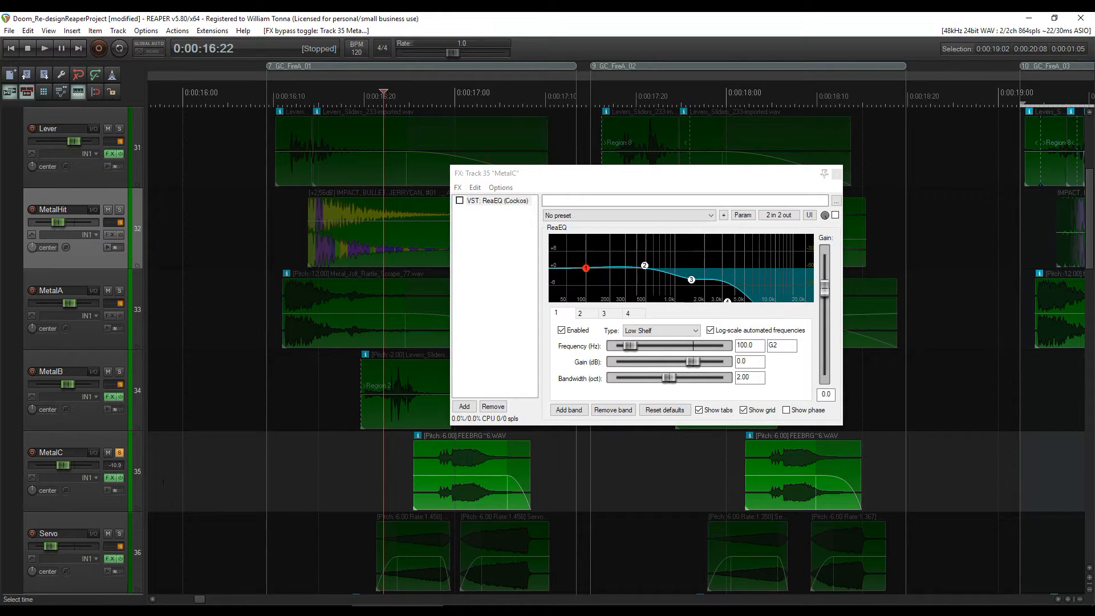
Step: Unsolo MetalC, play the combined mechanical layers from just before GC_FireA_01, and re-enable MetalC's ReaEQ
{"action": "left_click", "coordinate": [120, 452]}
{"action": "left_click", "coordinate": [257, 91]}
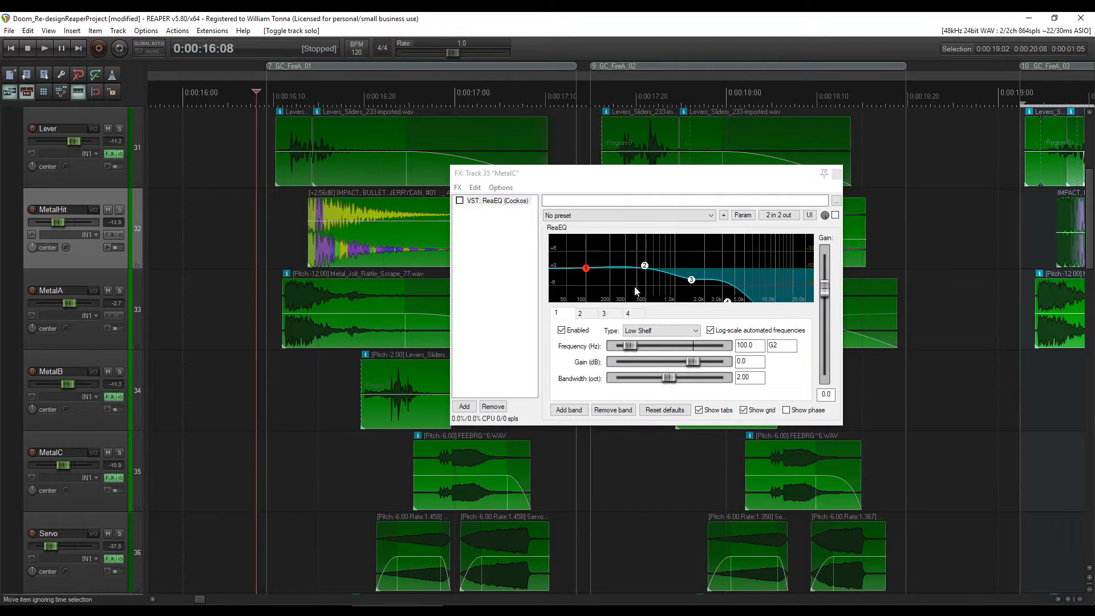
{"action": "key", "text": "space"}
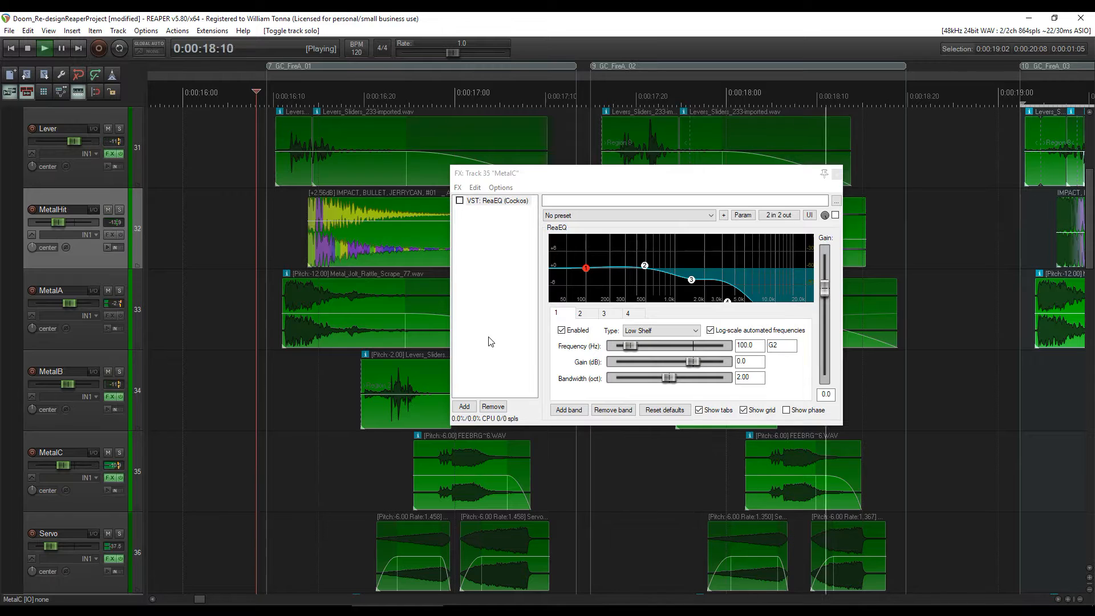
{"action": "key", "text": "space"}
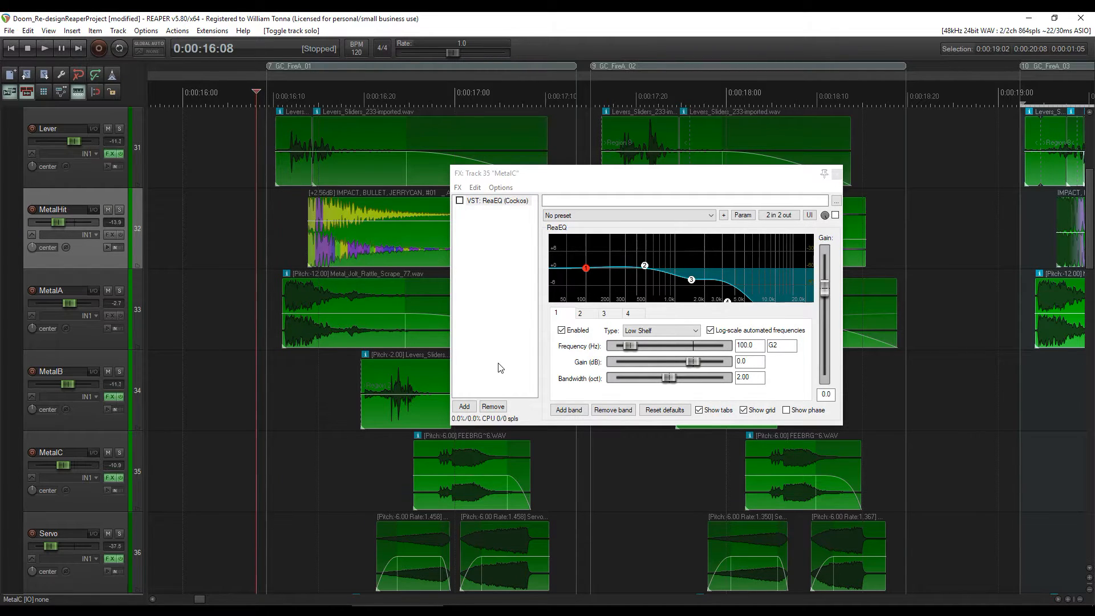
{"action": "left_click", "coordinate": [460, 200]}
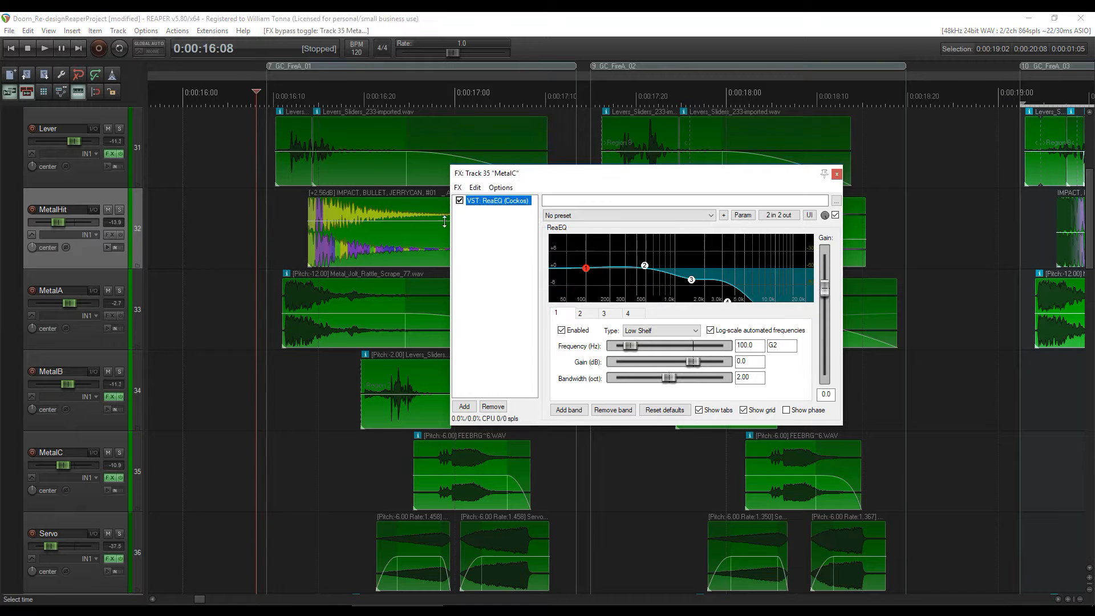
{"action": "left_click", "coordinate": [836, 174]}
Step: Solo the Servo track and audition its servo clips twice from just before GC_FireA_01
{"action": "scroll", "coordinate": [98, 447], "scroll_direction": "down", "scroll_amount": 1}
{"action": "left_click", "coordinate": [118, 452]}
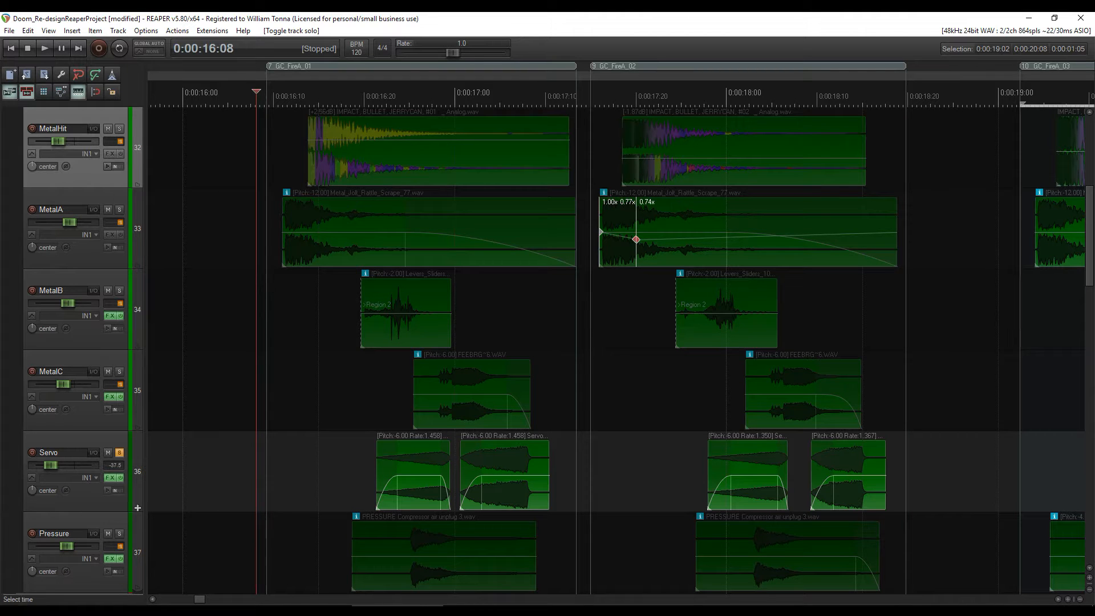
{"action": "key", "text": "space"}
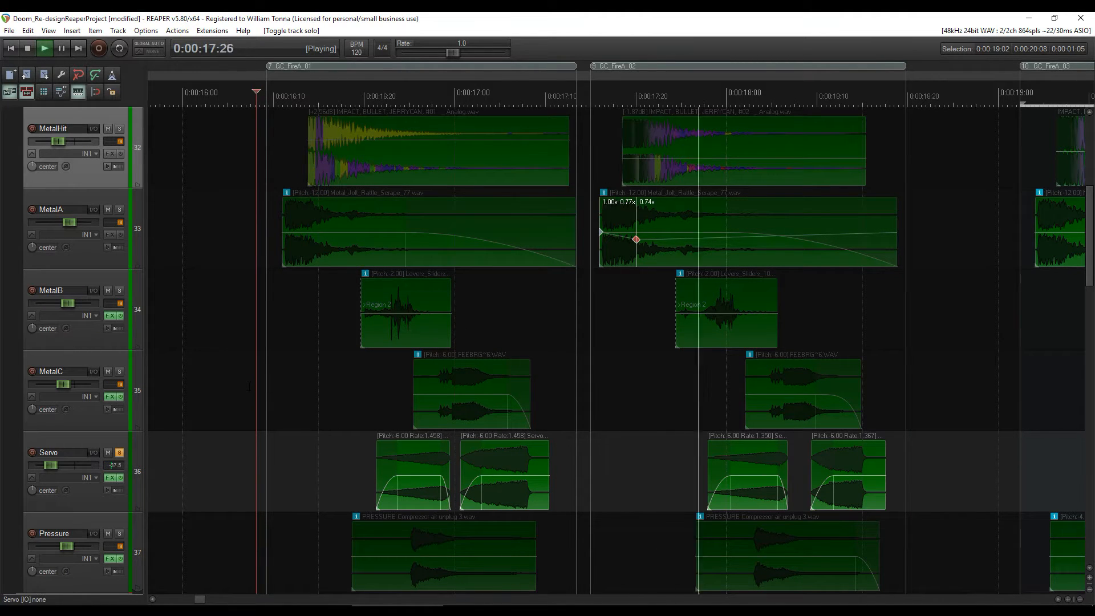
{"action": "key", "text": "space"}
{"action": "key", "text": "space"}
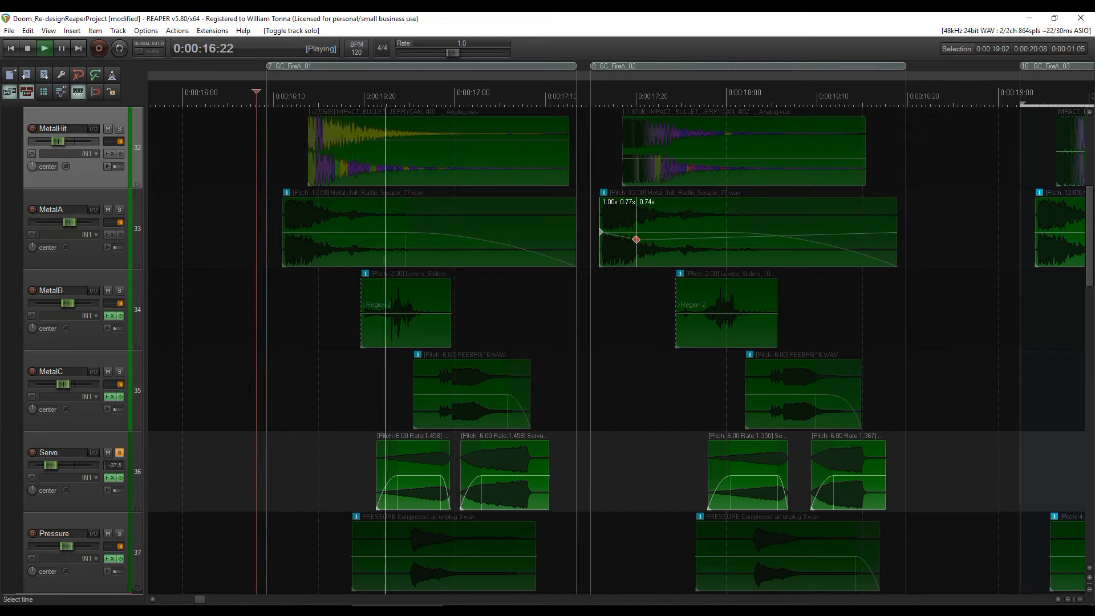
{"action": "key", "text": "space"}
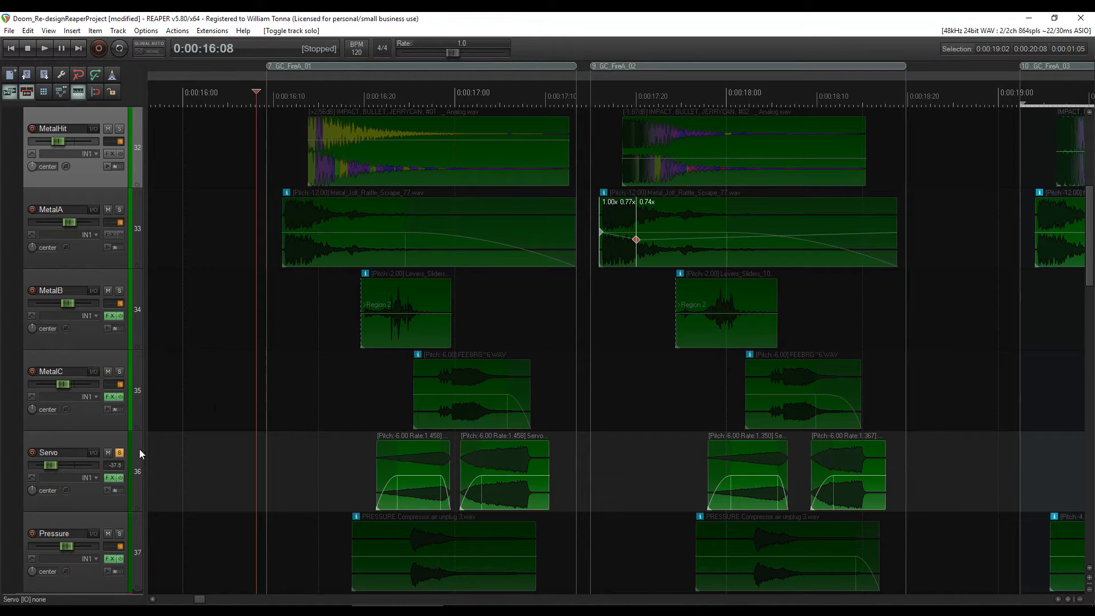
Step: Solo the Pressure track in place of Servo and play its compressor air clips
{"action": "scroll", "coordinate": [120, 479], "scroll_direction": "down", "scroll_amount": 1}
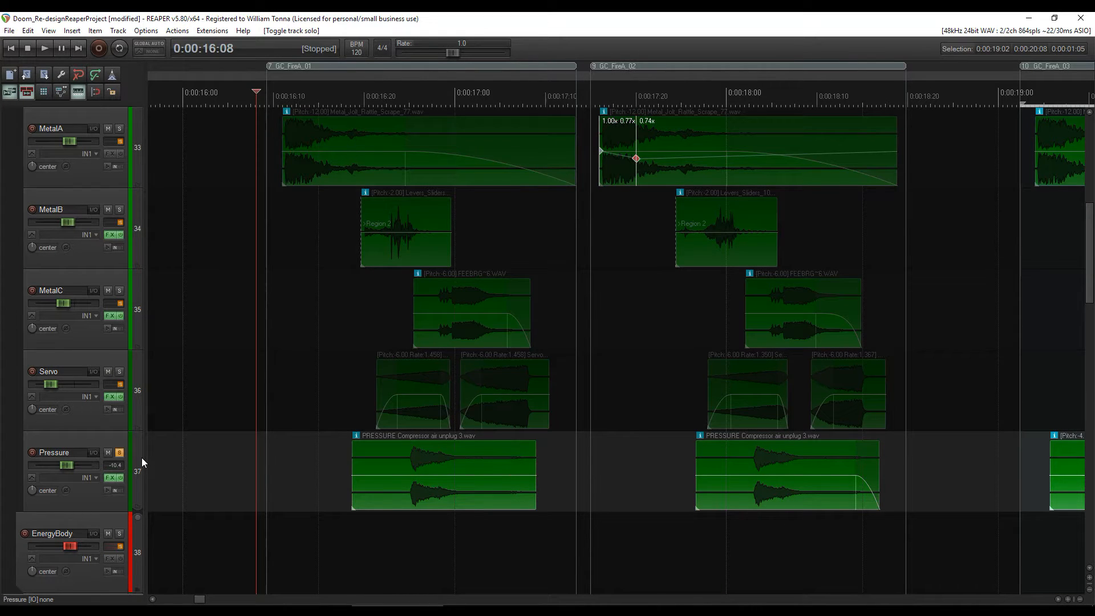
{"action": "key", "text": "space"}
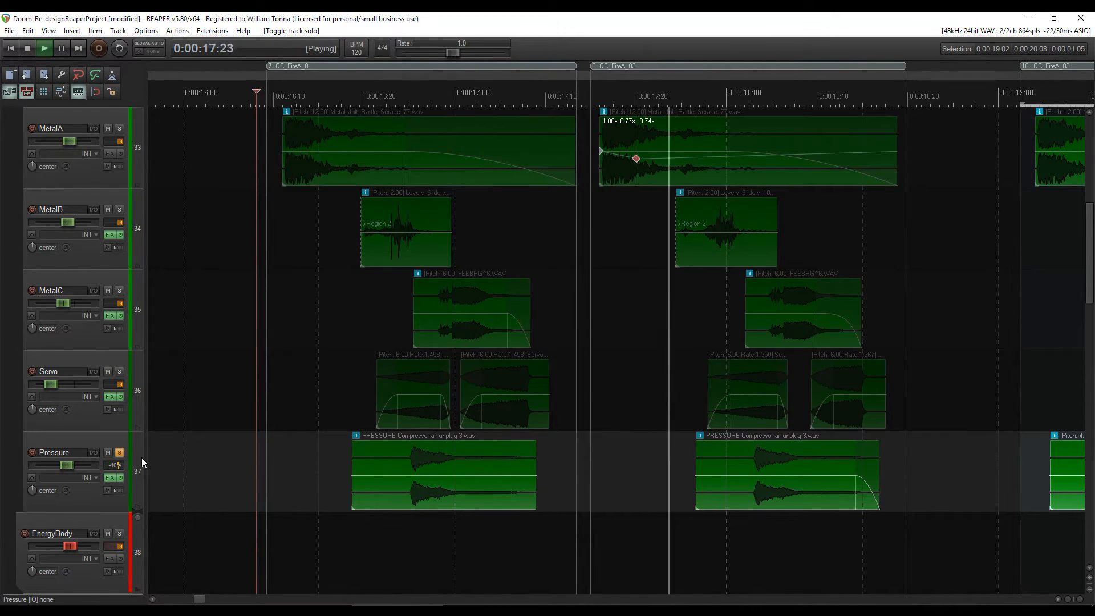
{"action": "key", "text": "space"}
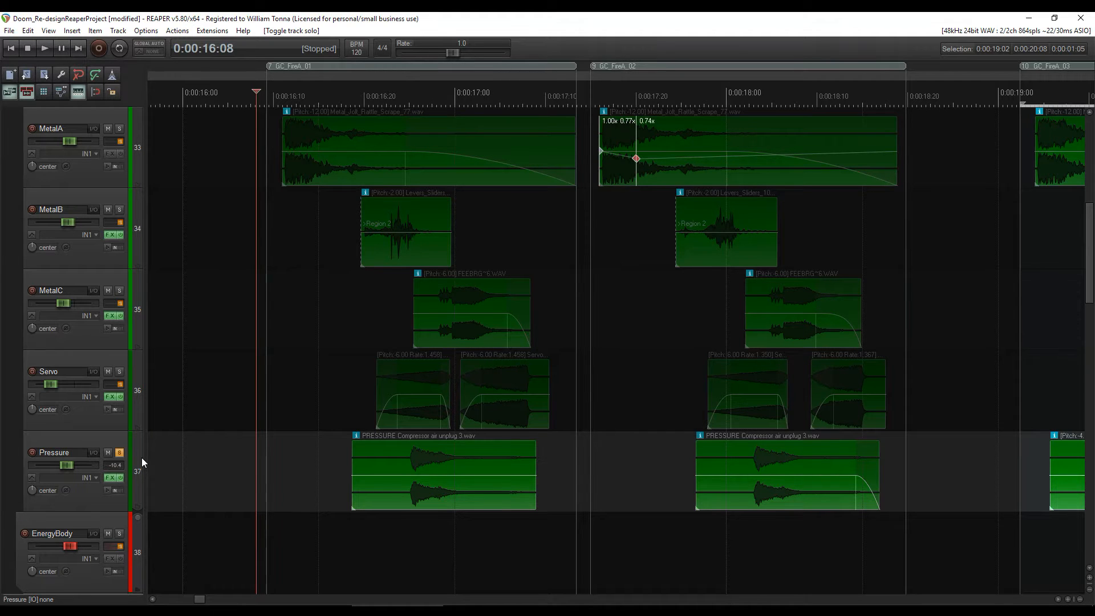
Step: Clear the Pressure and Mech solos, solo the EnergyBody group, and play it across the three GC_FireA regions
{"action": "scroll", "coordinate": [171, 453], "scroll_direction": "down", "scroll_amount": 2}
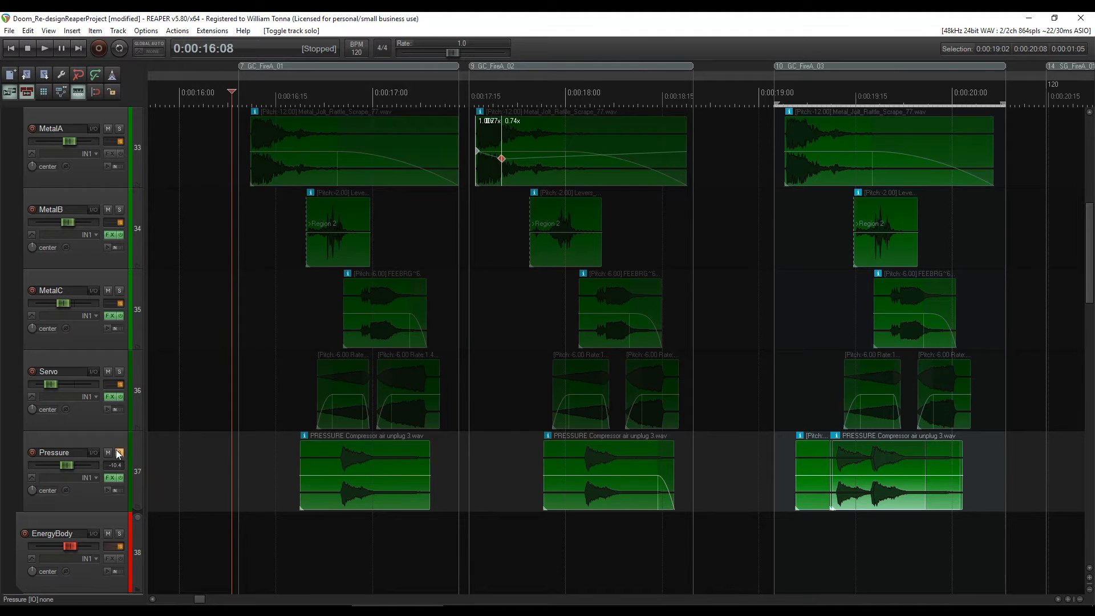
{"action": "scroll", "coordinate": [115, 450], "scroll_direction": "up", "scroll_amount": 5}
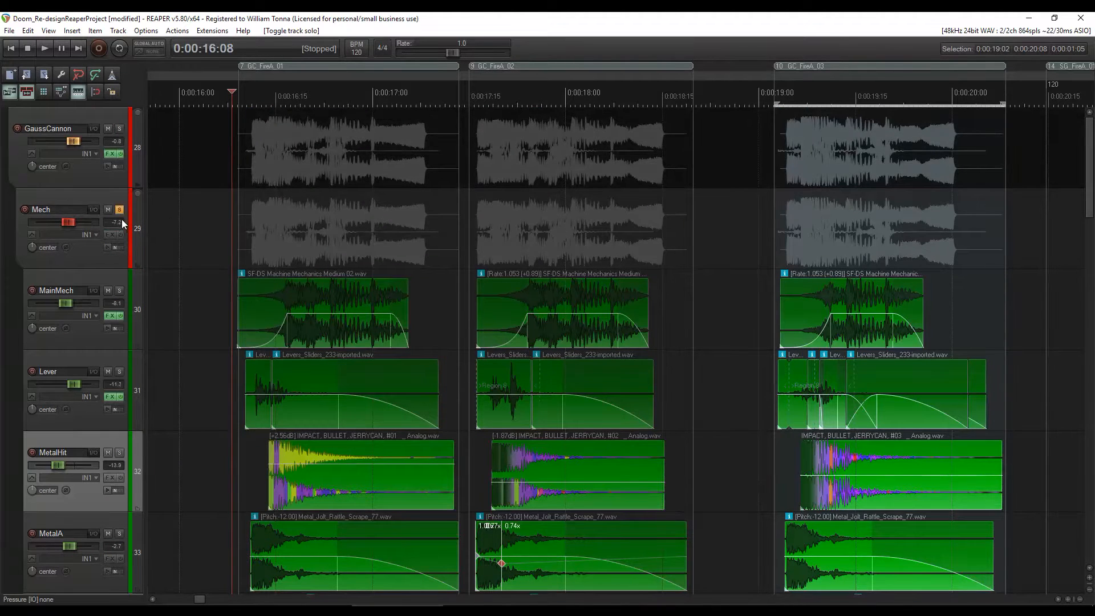
{"action": "scroll", "coordinate": [84, 292], "scroll_direction": "down", "scroll_amount": 7}
{"action": "scroll", "coordinate": [80, 378], "scroll_direction": "down", "scroll_amount": 3}
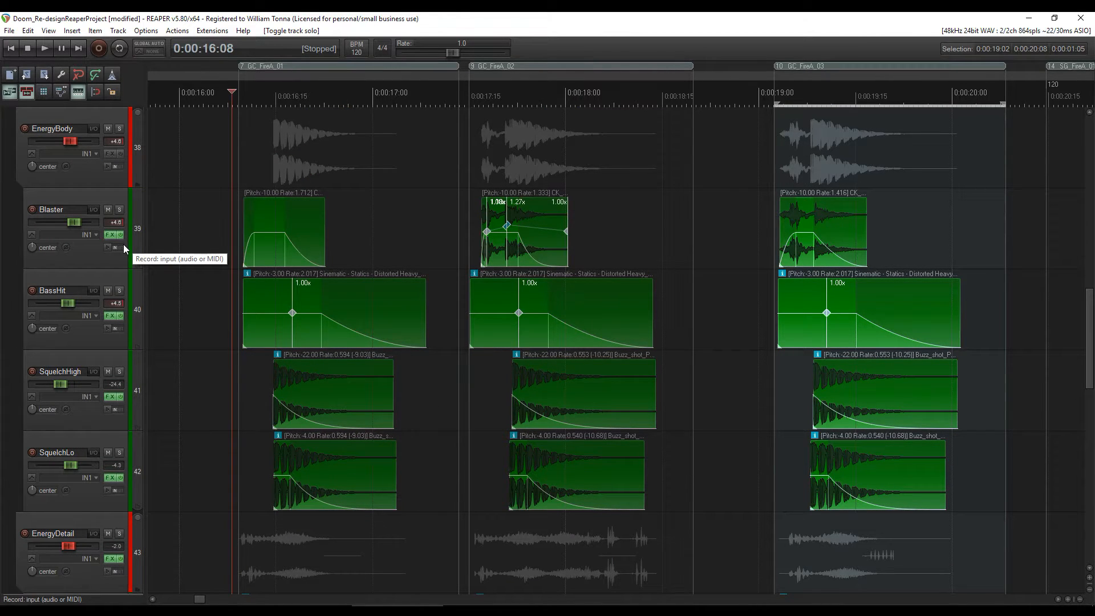
{"action": "left_click", "coordinate": [120, 129]}
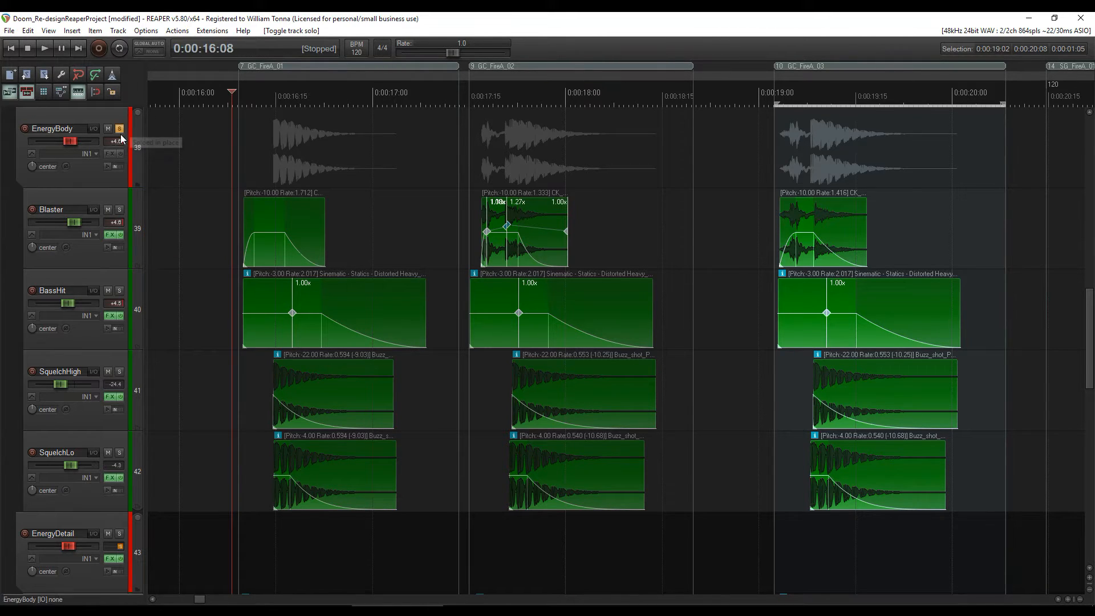
{"action": "key", "text": "space"}
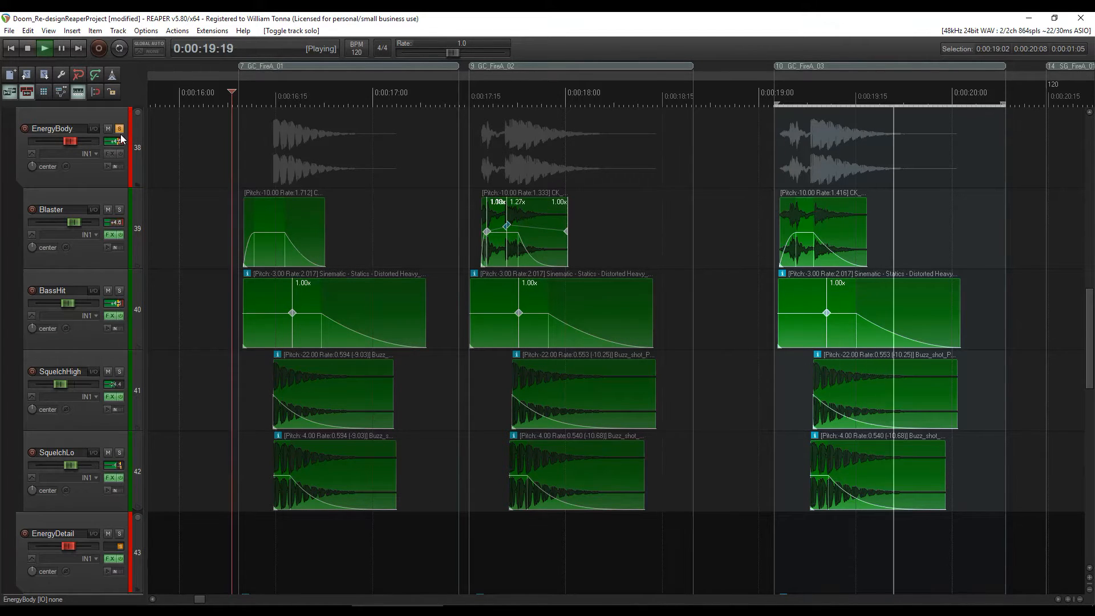
{"action": "key", "text": "space"}
Step: Solo the Blaster track within EnergyBody and play its CK_Blaster_Shot-224 layer in GC_FireA_01
{"action": "scroll", "coordinate": [259, 246], "scroll_direction": "up", "scroll_amount": 4}
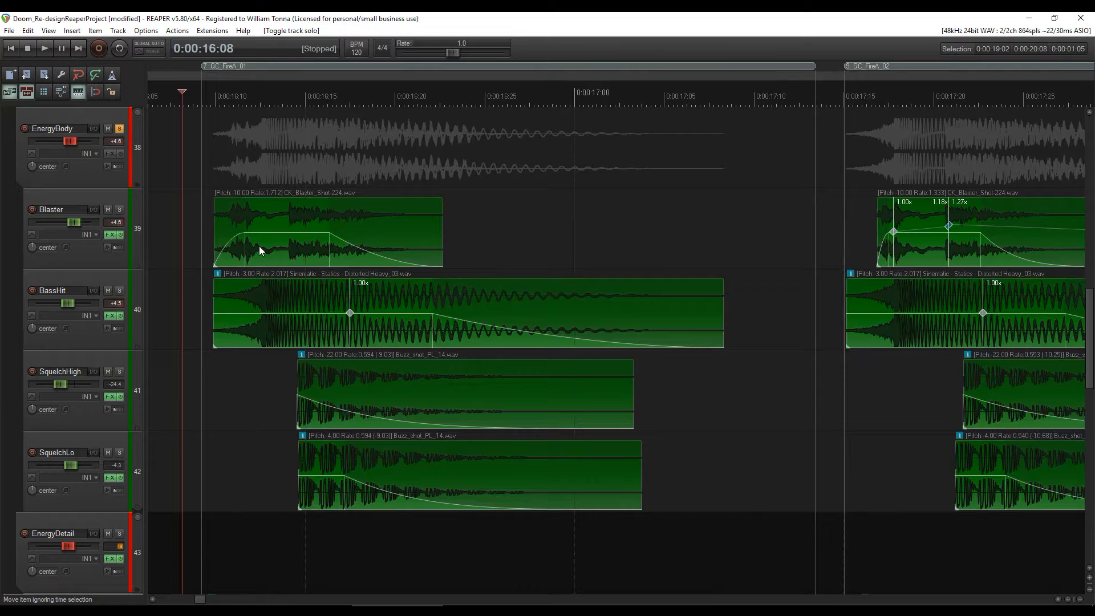
{"action": "left_click", "coordinate": [119, 209]}
{"action": "key", "text": "space"}
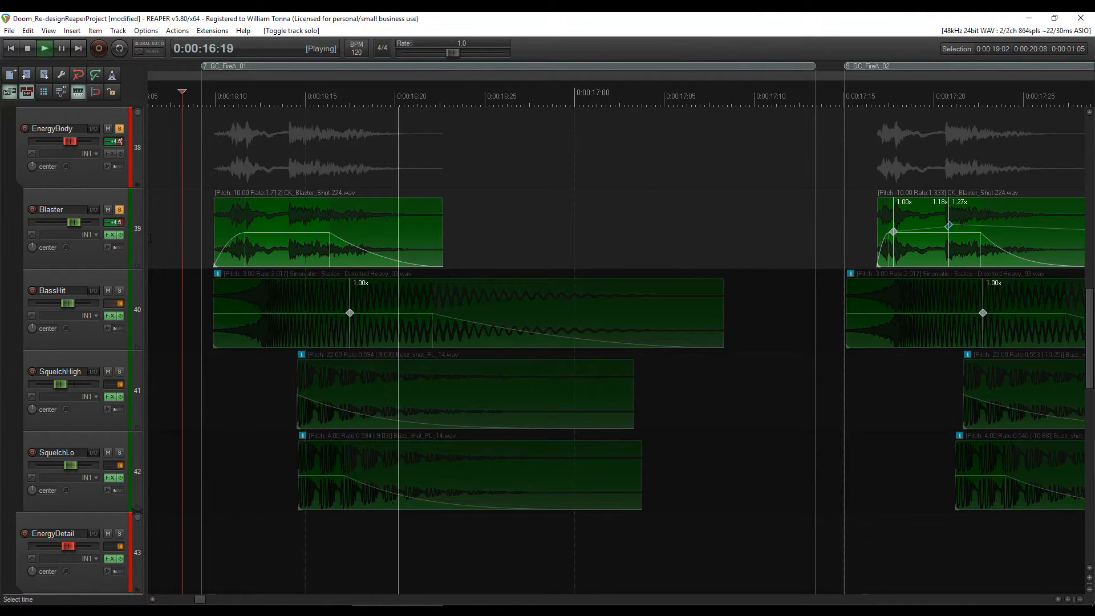
{"action": "key", "text": "space"}
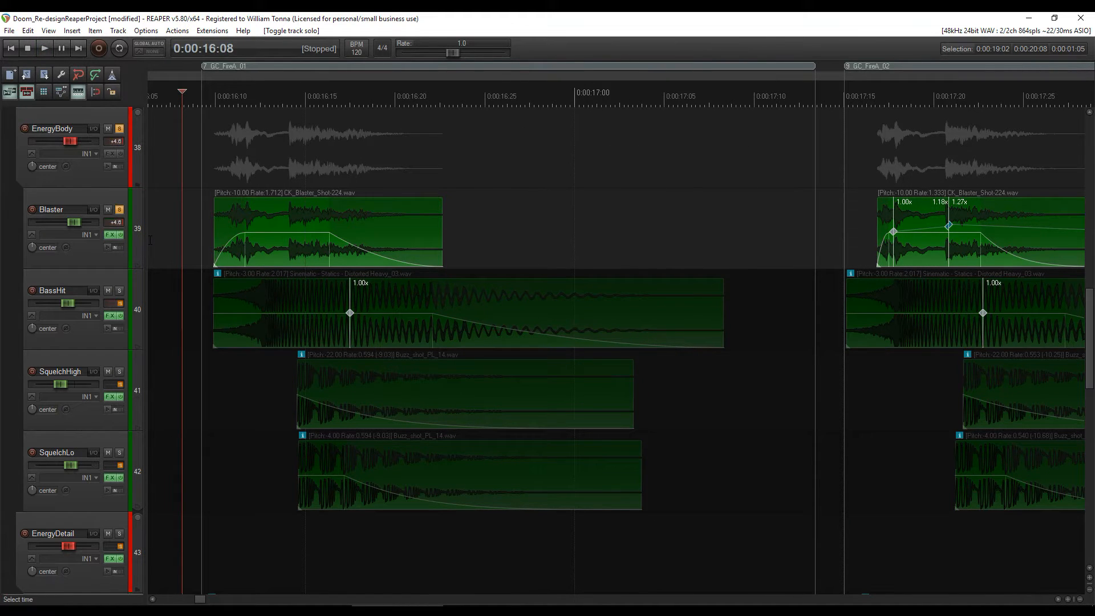
Step: Solo the BassHit track in place of Blaster and play its distorted heavy static layer
{"action": "left_click", "coordinate": [119, 290]}
{"action": "left_click", "coordinate": [120, 224]}
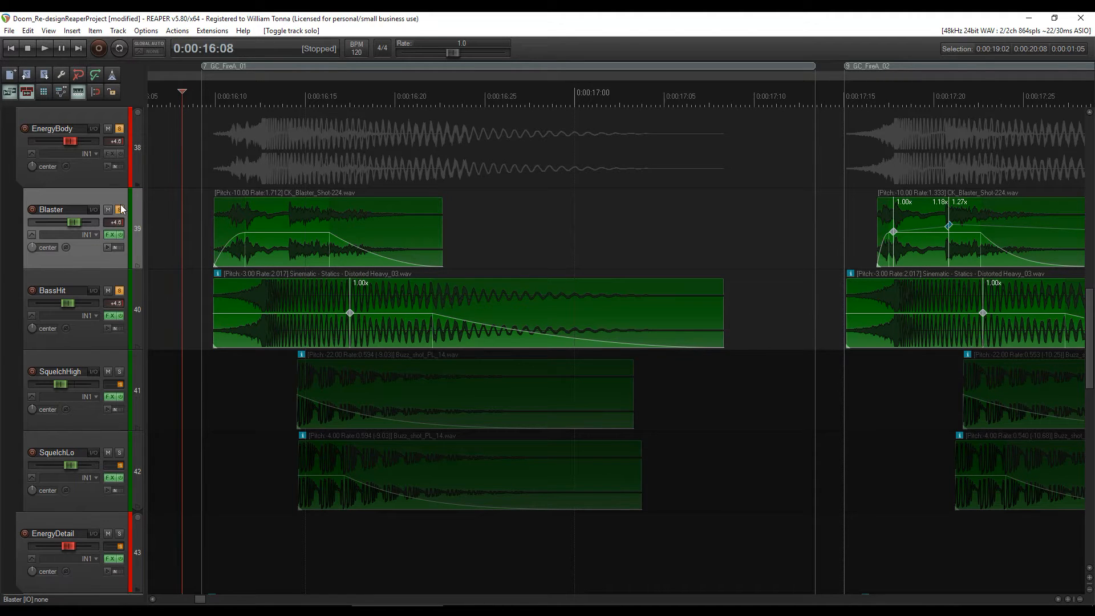
{"action": "left_click", "coordinate": [121, 209]}
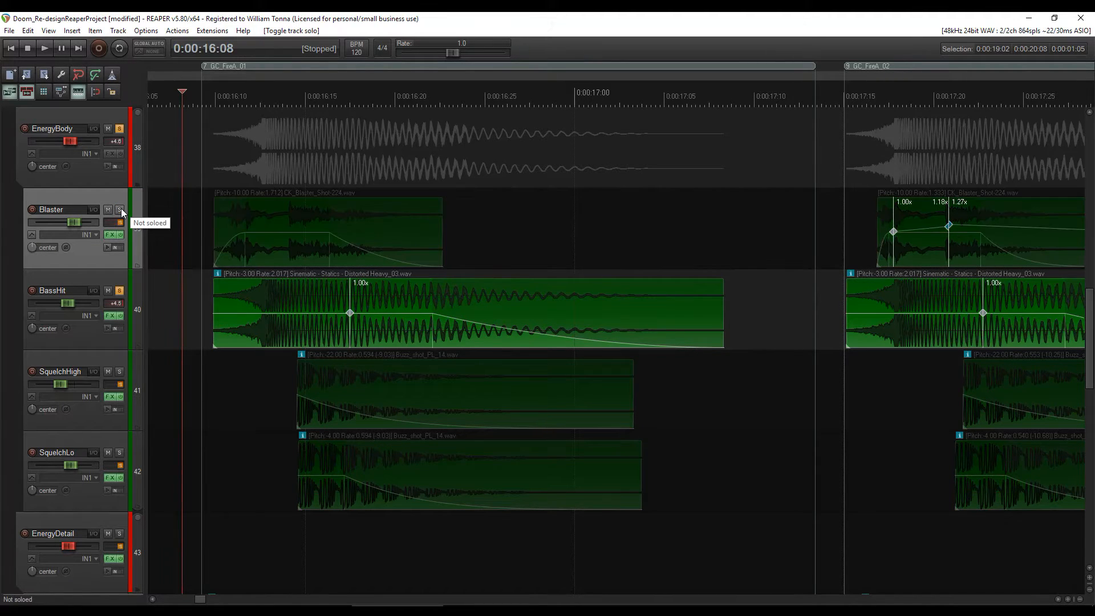
{"action": "key", "text": "space"}
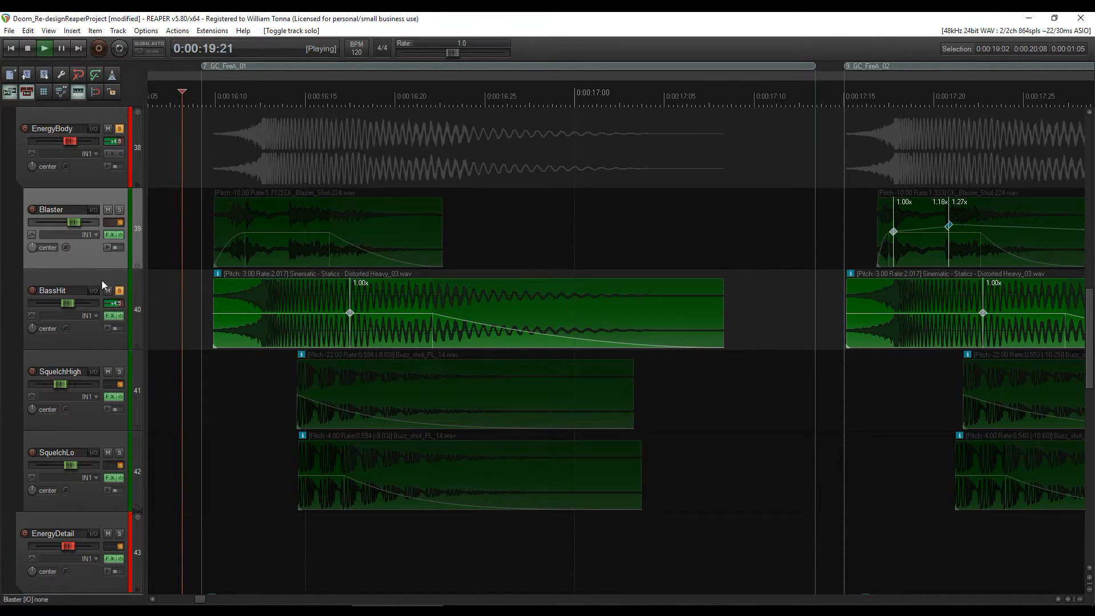
{"action": "key", "text": "space"}
Step: Solo the SquelchHigh track in place of BassHit and play its Buzz_shot_PL_14 layer
{"action": "left_click", "coordinate": [121, 371]}
{"action": "left_click", "coordinate": [122, 289]}
{"action": "left_click", "coordinate": [119, 290]}
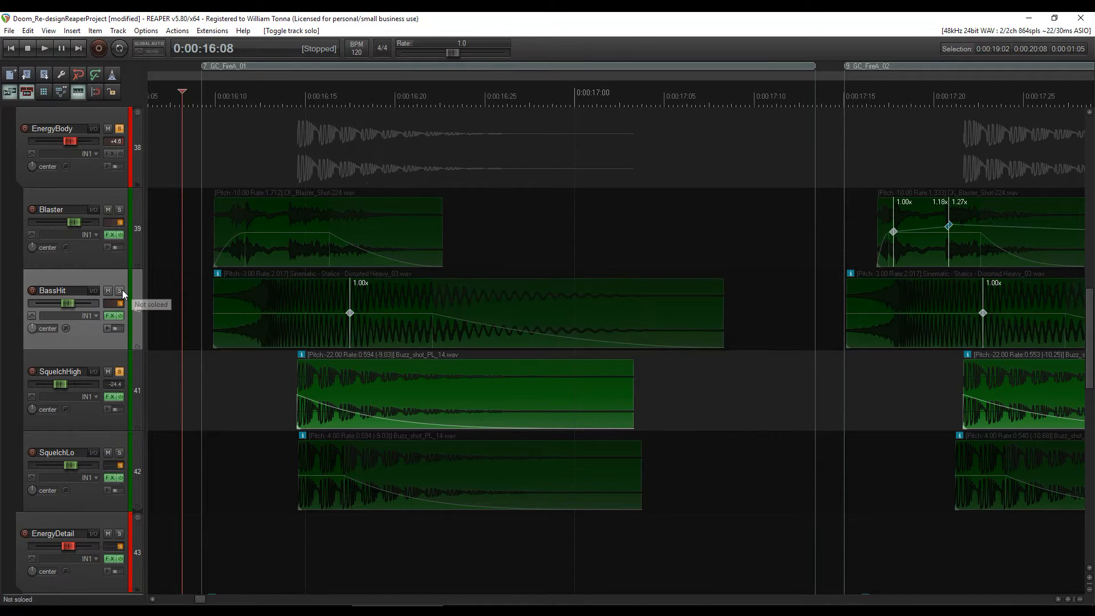
{"action": "key", "text": "space"}
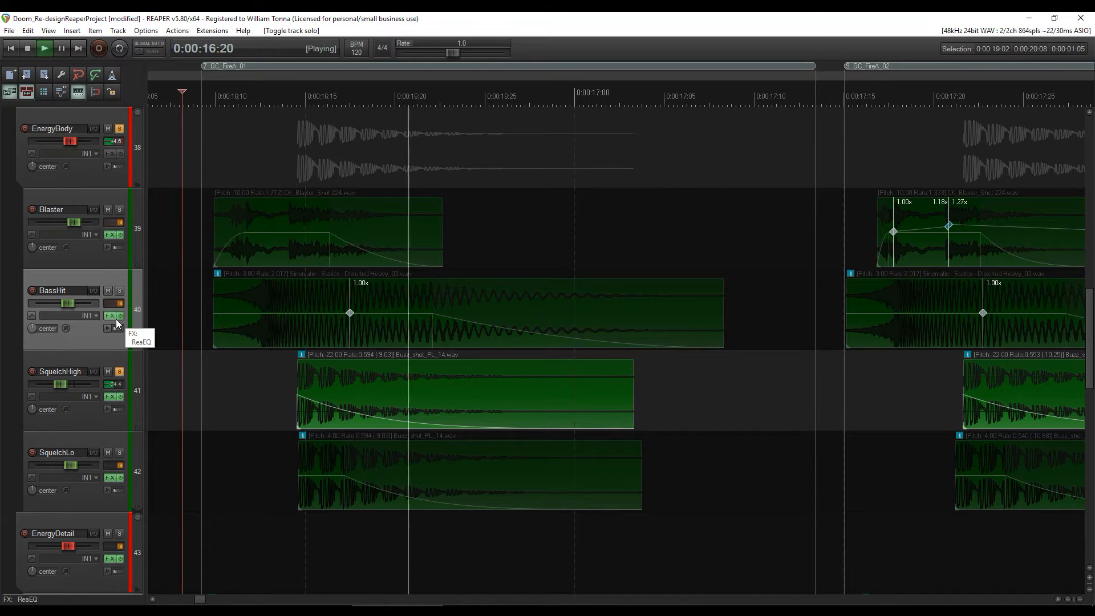
{"action": "key", "text": "space"}
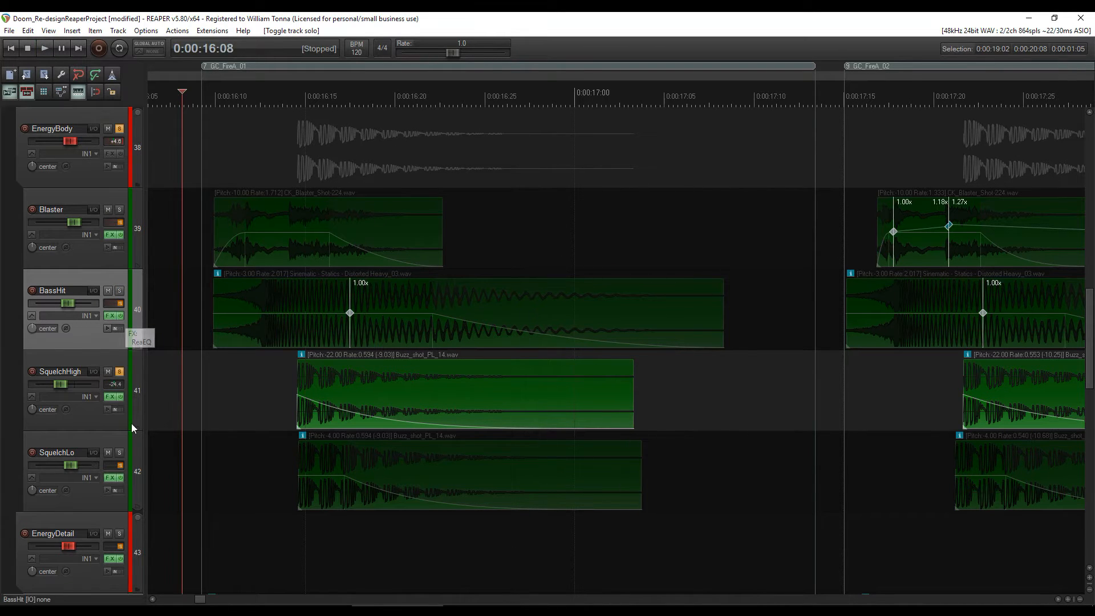
Step: Solo SquelchLo together with SquelchHigh and play both buzz-shot layers from just before GC_FireA_01
{"action": "left_click", "coordinate": [120, 452]}
{"action": "left_click", "coordinate": [119, 372]}
{"action": "left_click", "coordinate": [119, 374]}
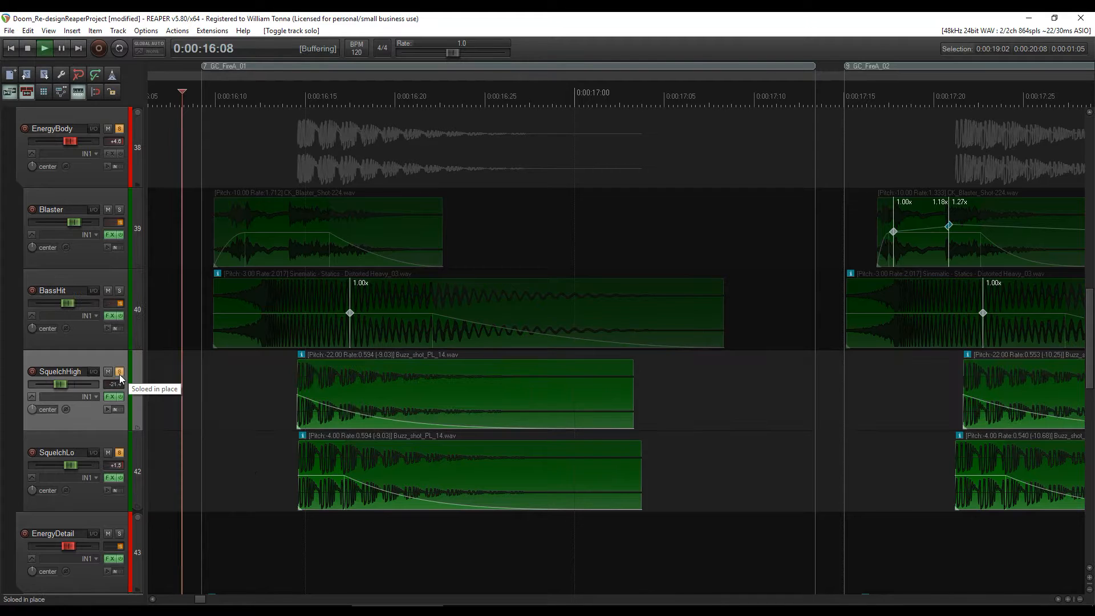
{"action": "key", "text": "space"}
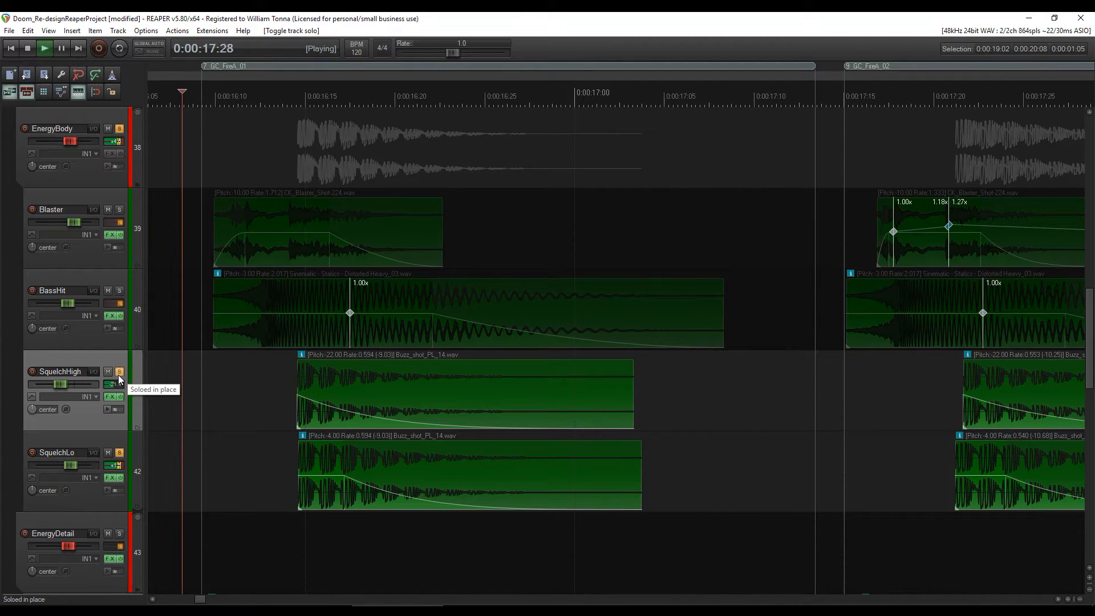
{"action": "key", "text": "space"}
{"action": "left_click", "coordinate": [94, 437]}
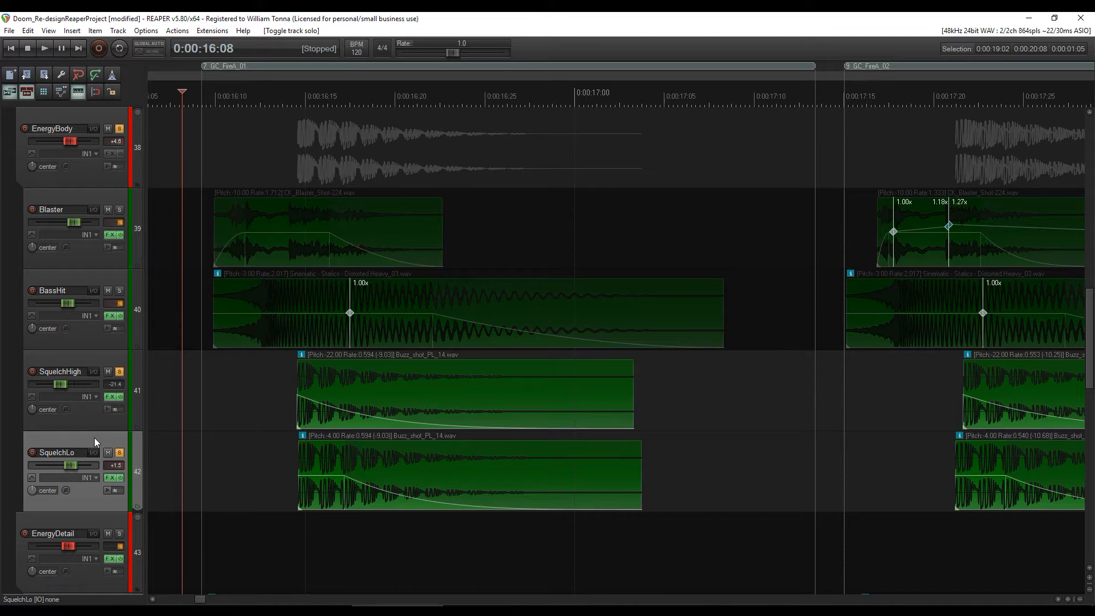
{"action": "left_click", "coordinate": [100, 354]}
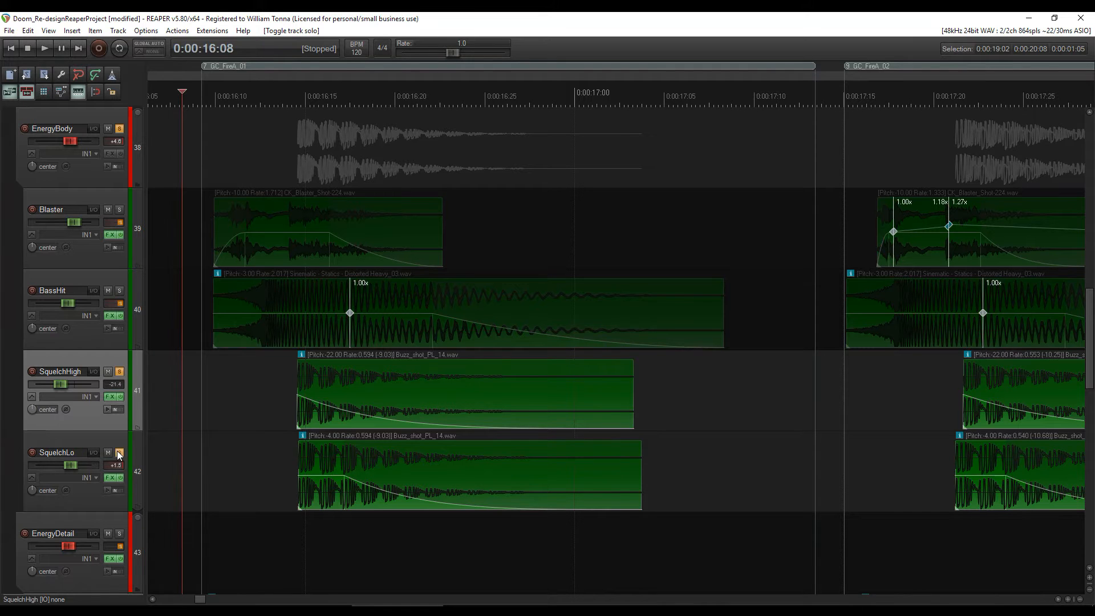
Step: Unsolo SquelchLo and SquelchHigh and play the complete EnergyBody group
{"action": "left_click", "coordinate": [119, 452]}
{"action": "left_click", "coordinate": [120, 371]}
{"action": "scroll", "coordinate": [118, 368], "scroll_direction": "up", "scroll_amount": 3}
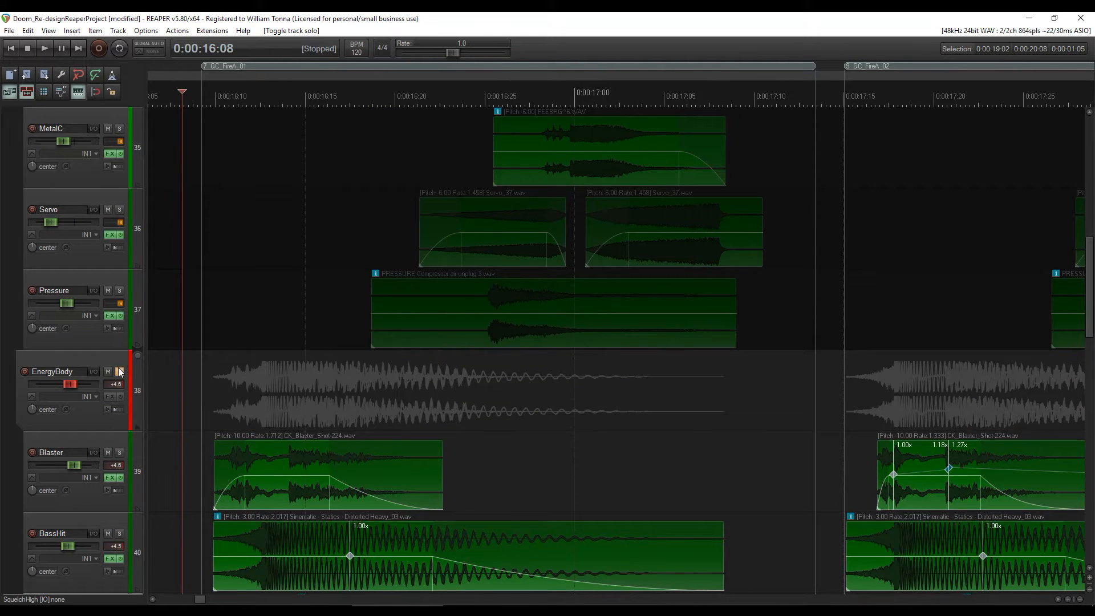
{"action": "key", "text": "space"}
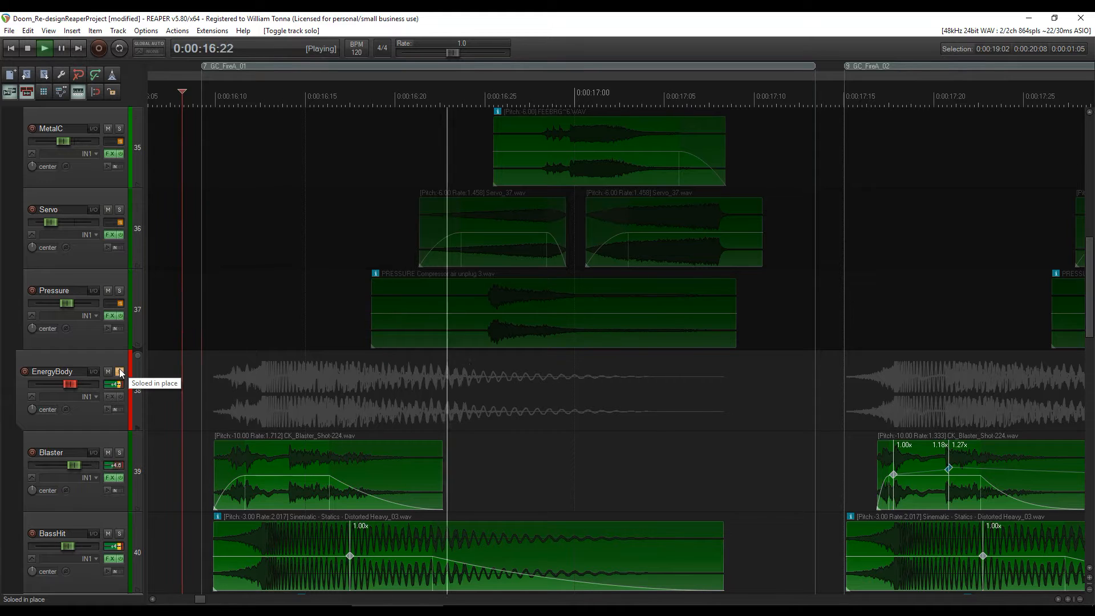
Step: Stop playback, solo the EnergyDetail group in place of EnergyBody, and play the complete group from just before GC_FireA_01
{"action": "key", "text": "space"}
{"action": "scroll", "coordinate": [119, 372], "scroll_direction": "down", "scroll_amount": 4}
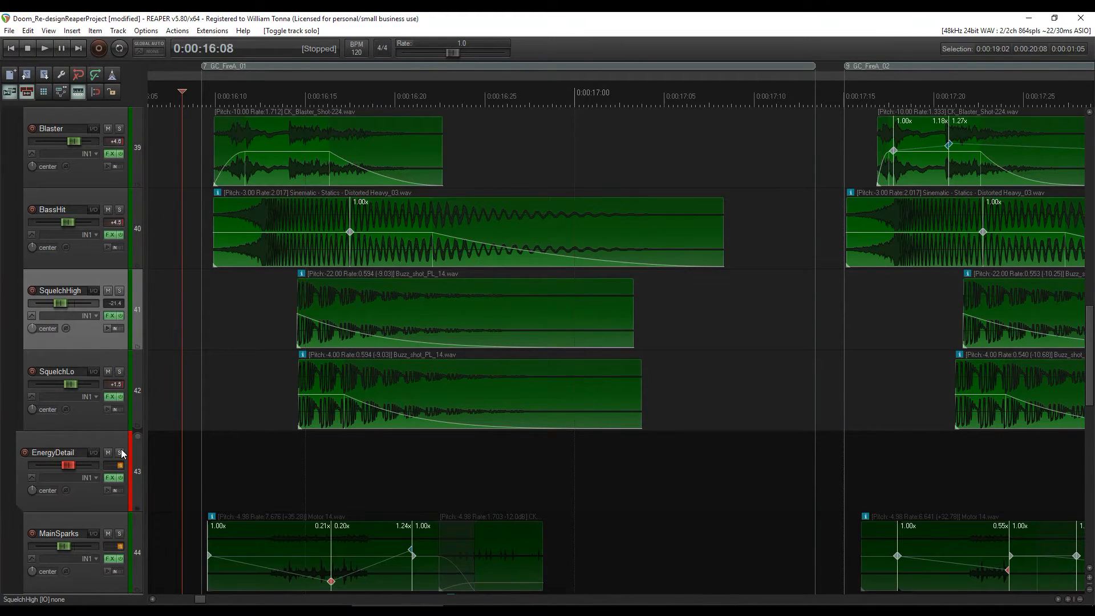
{"action": "left_click", "coordinate": [119, 452]}
{"action": "scroll", "coordinate": [117, 433], "scroll_direction": "up", "scroll_amount": 2}
{"action": "left_click", "coordinate": [118, 209]}
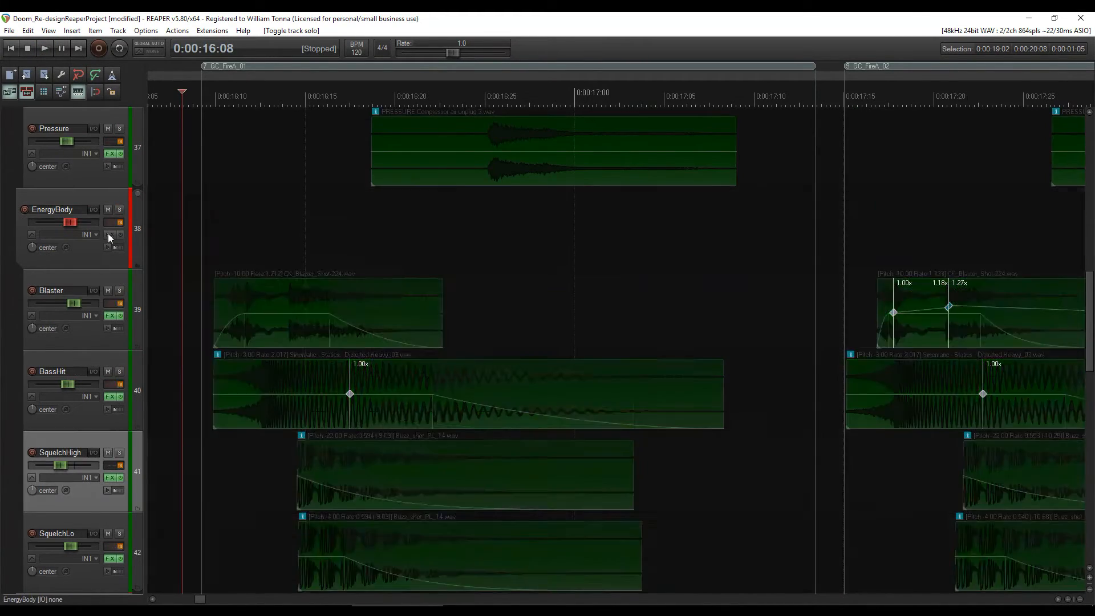
{"action": "scroll", "coordinate": [86, 324], "scroll_direction": "down", "scroll_amount": 6}
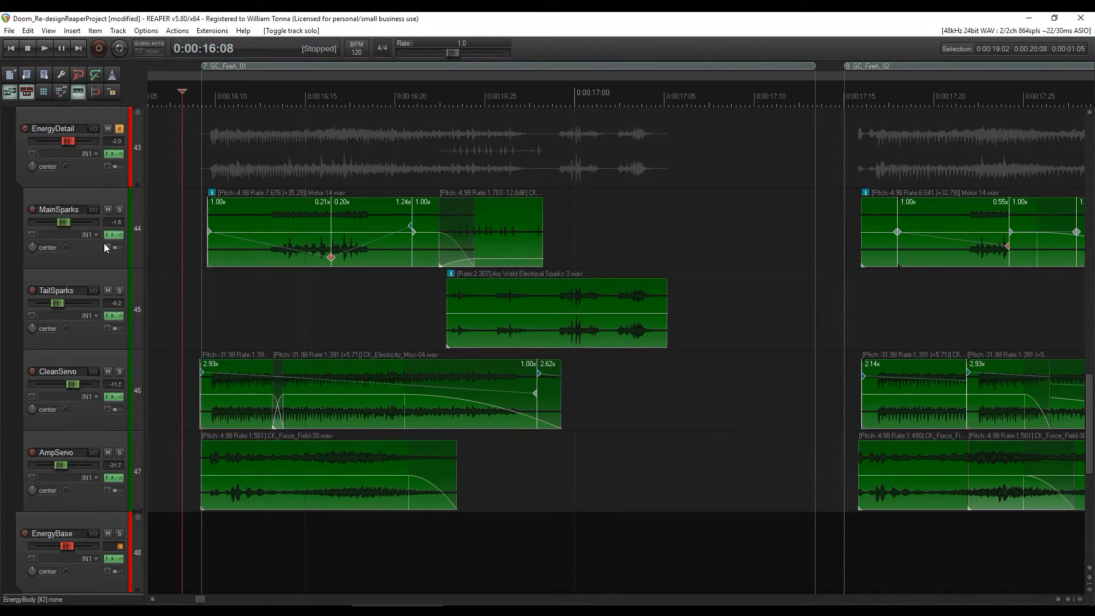
{"action": "key", "text": "space"}
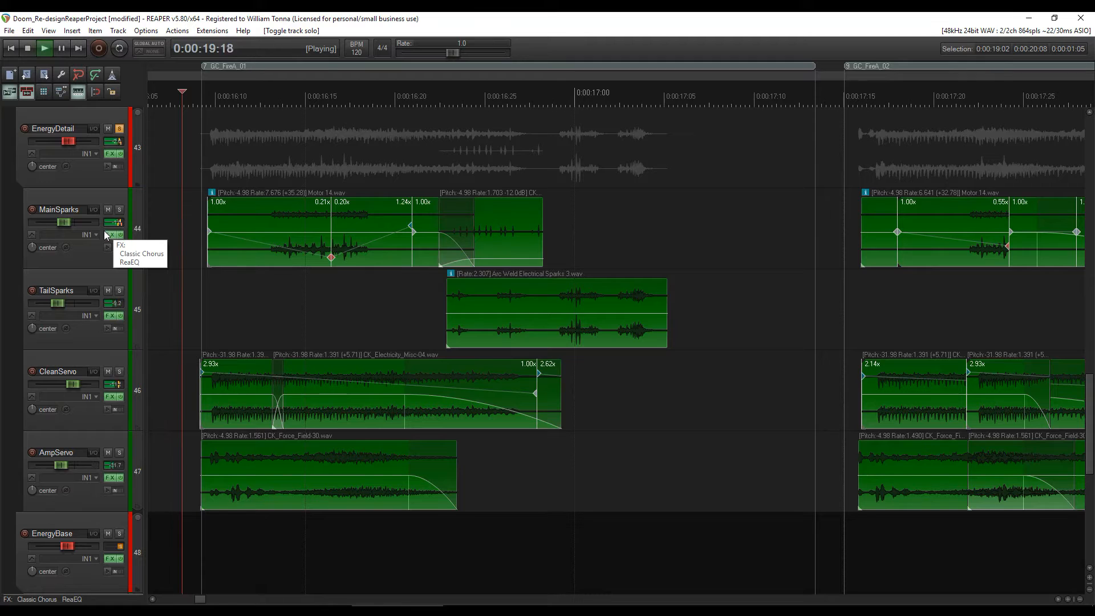
{"action": "key", "text": "space"}
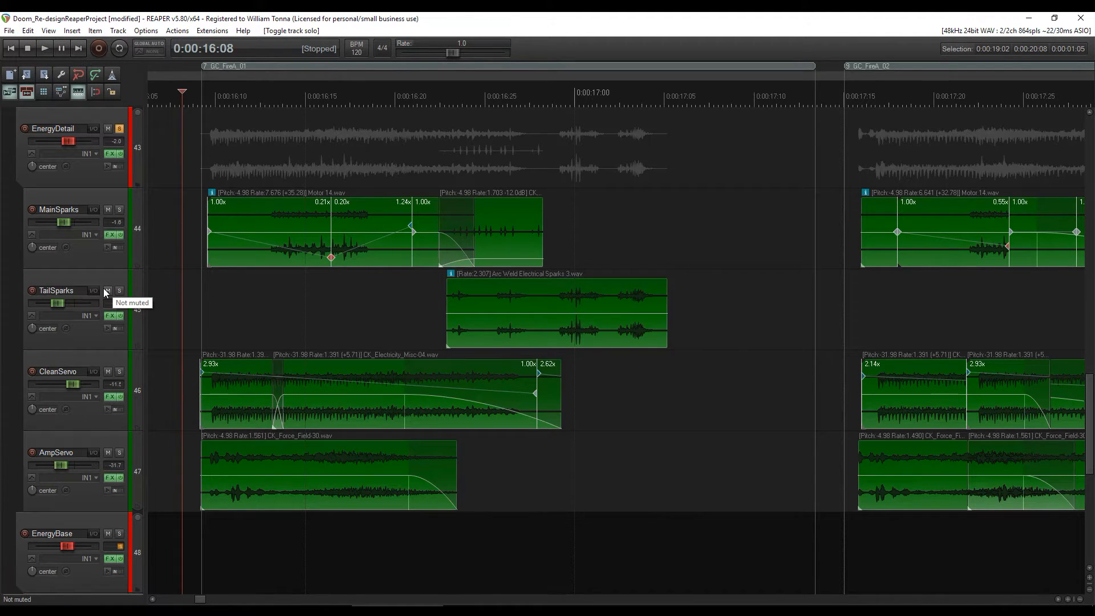
Step: Solo the MainSparks track within EnergyDetail, play its Motor 14 spark layer, and unsolo it
{"action": "left_click", "coordinate": [119, 209]}
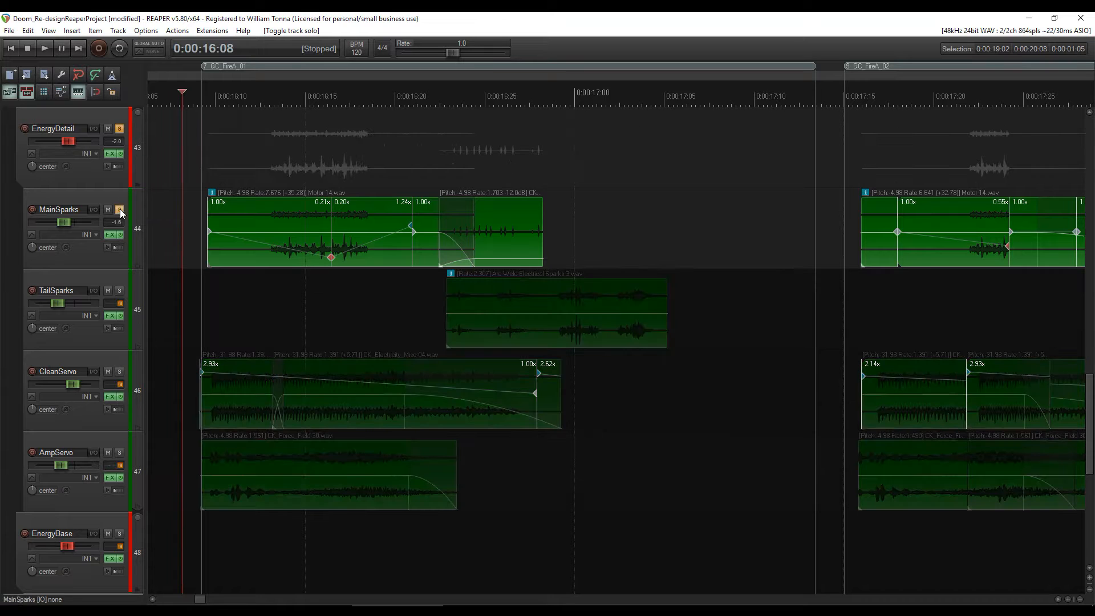
{"action": "key", "text": "space"}
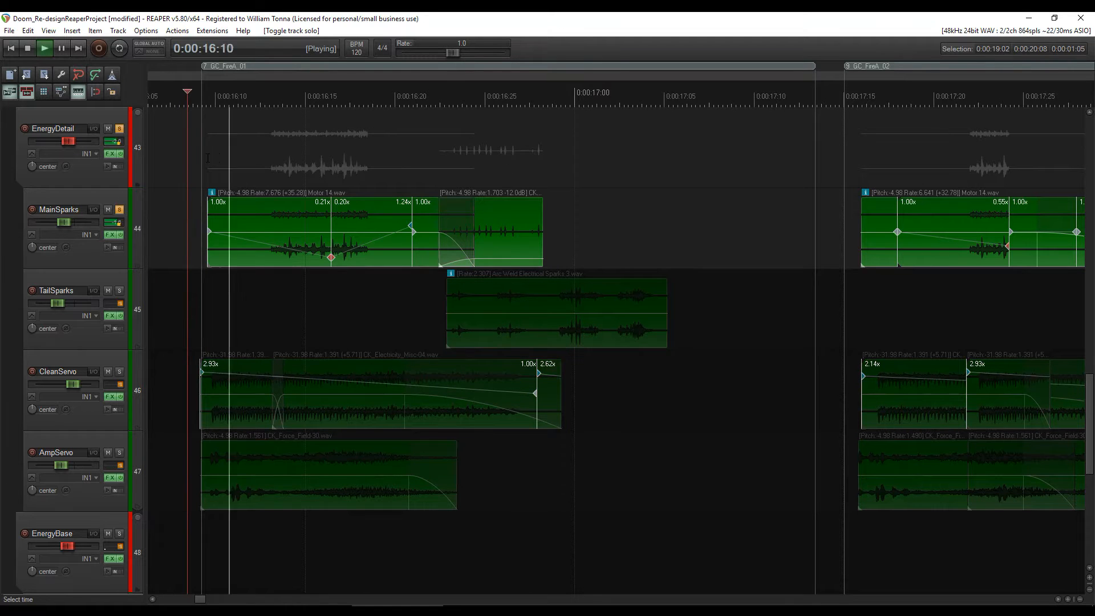
{"action": "left_click", "coordinate": [121, 209]}
{"action": "key", "text": "space"}
Step: Solo the TailSparks track and play its Arc Weld Electrical Sparks 3 layer
{"action": "left_click", "coordinate": [119, 290]}
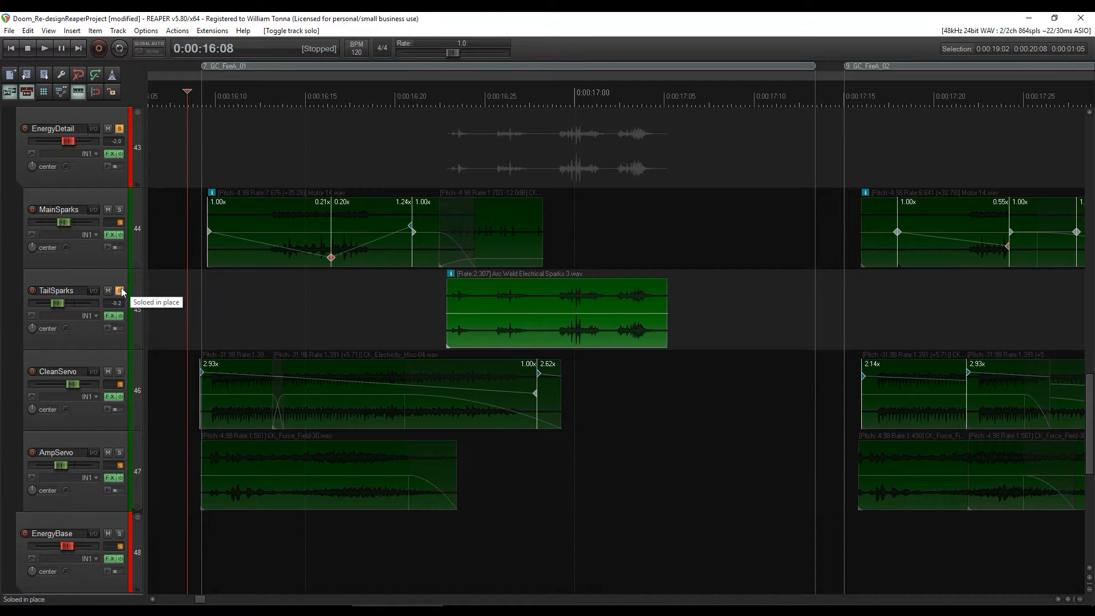
{"action": "key", "text": "space"}
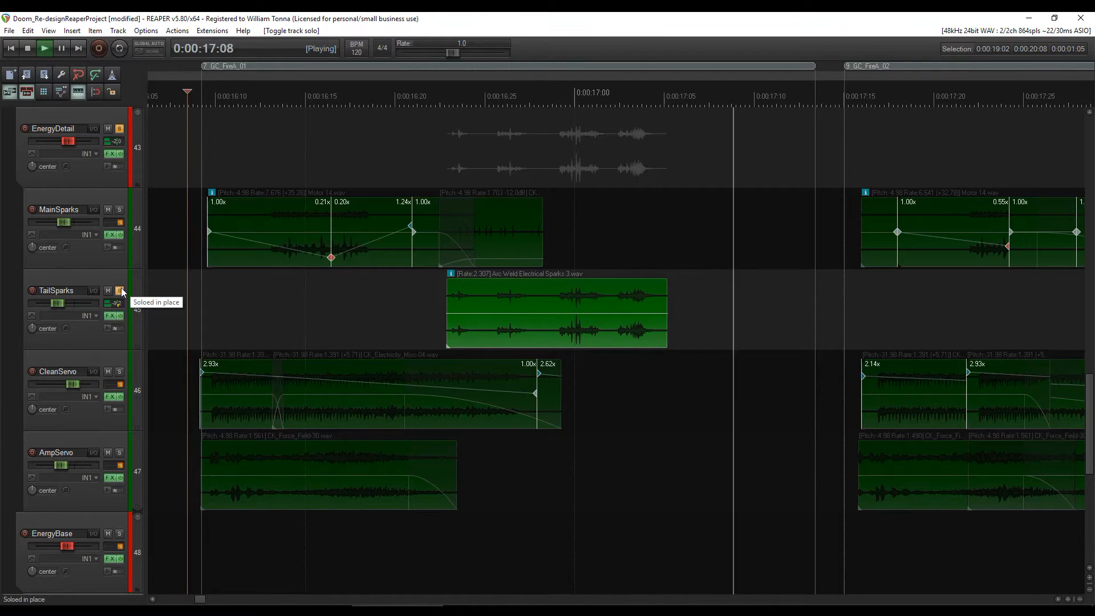
{"action": "key", "text": "space"}
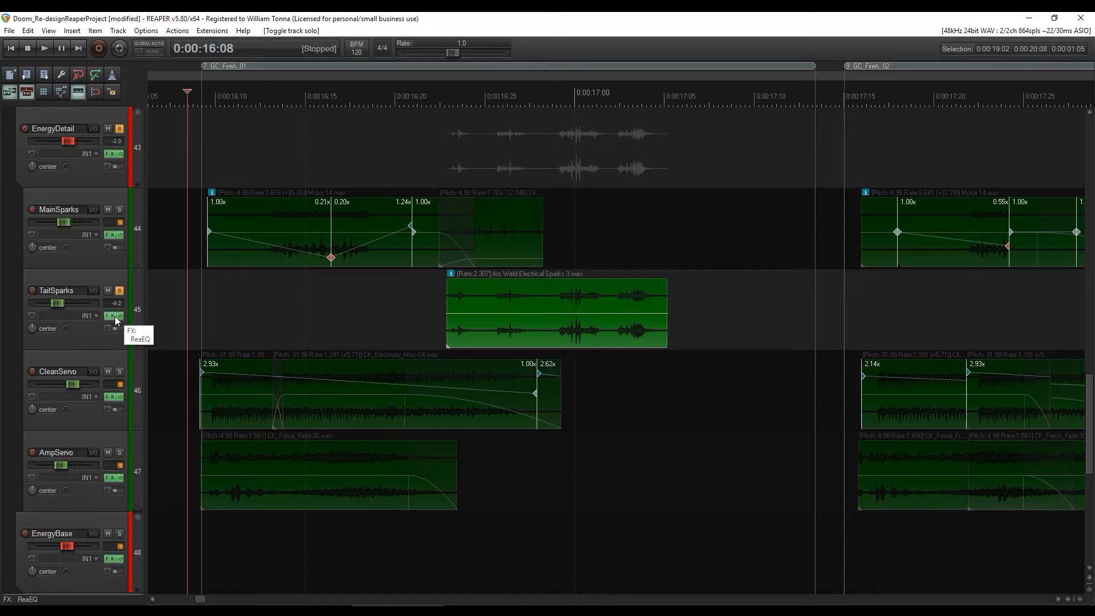
Step: Open the TailSparks ReaEQ and compare the spark layer with the equalizer bypassed and enabled, leaving it enabled
{"action": "left_click", "coordinate": [112, 315]}
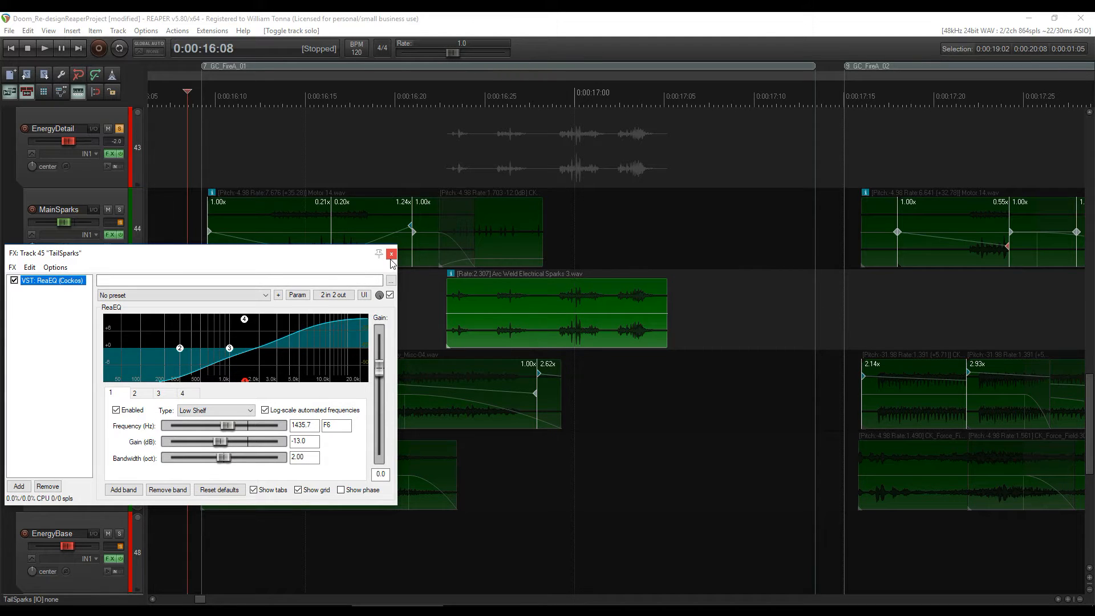
{"action": "left_click", "coordinate": [390, 295]}
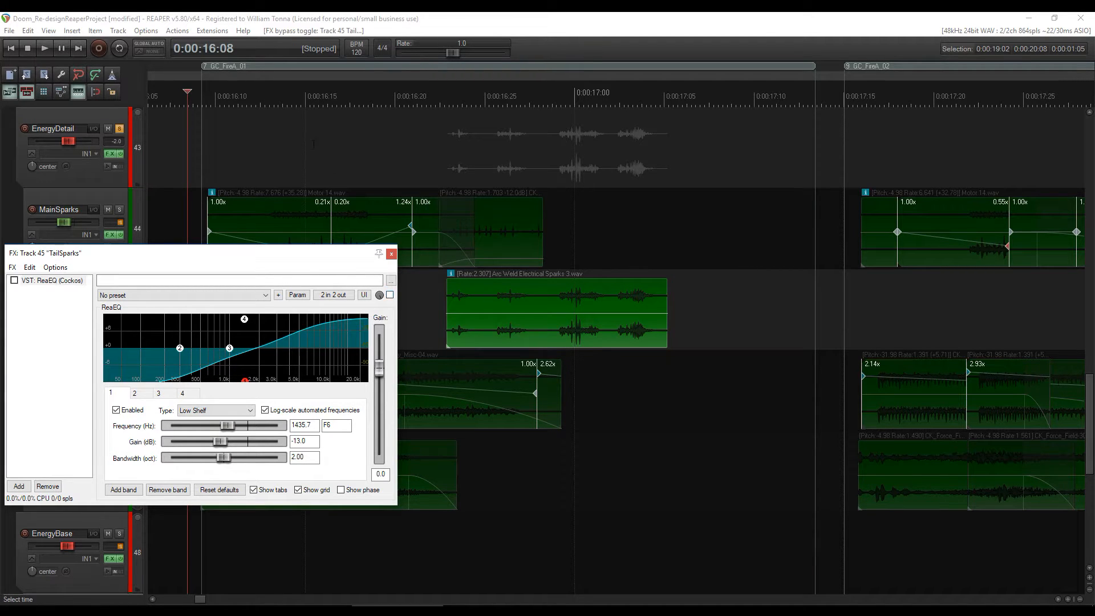
{"action": "key", "text": "space"}
{"action": "key", "text": "space"}
{"action": "left_click", "coordinate": [390, 295]}
{"action": "key", "text": "space"}
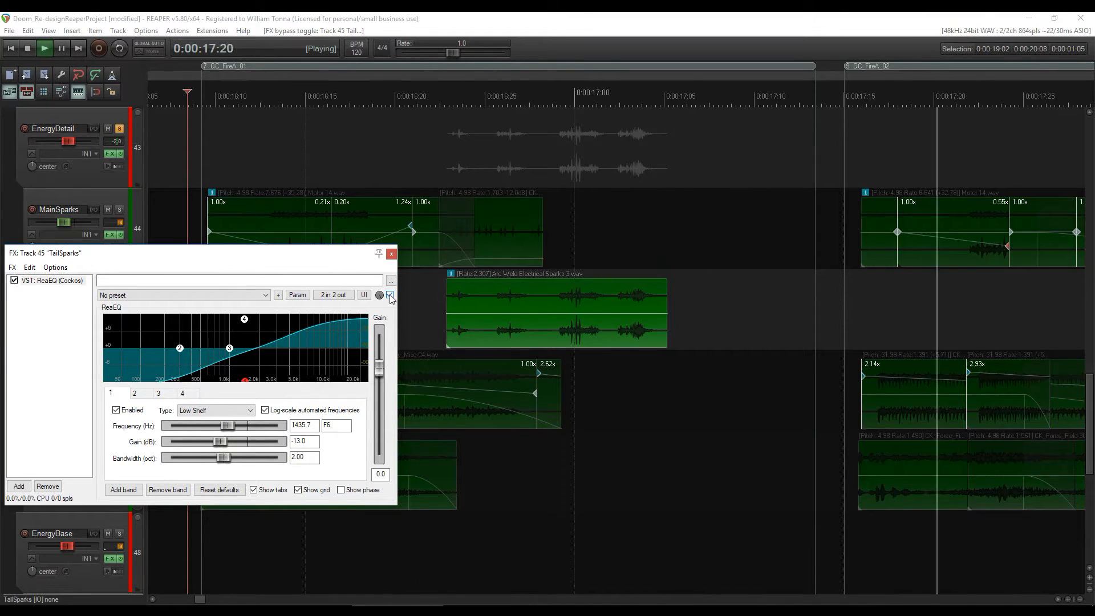
{"action": "key", "text": "space"}
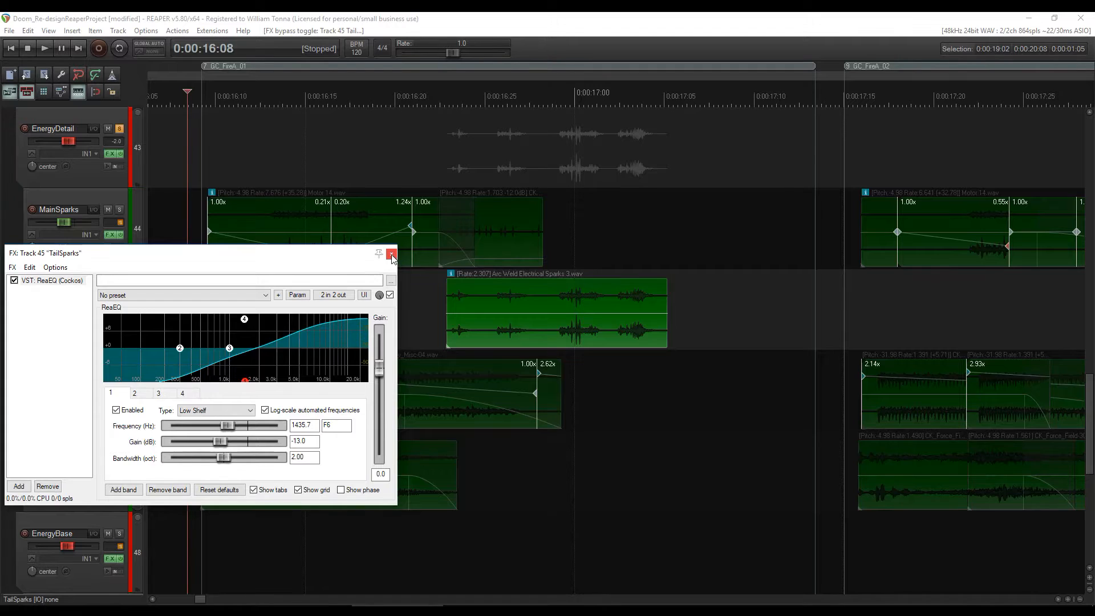
{"action": "left_click", "coordinate": [391, 256]}
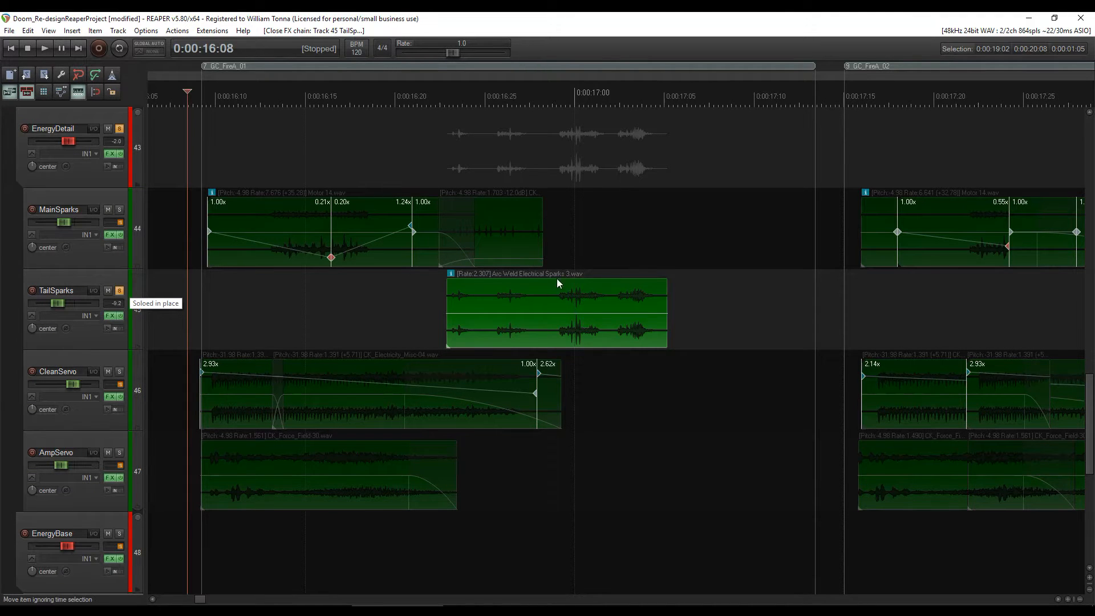
Step: Solo the CleanServo track in place of TailSparks and play its CK_Electricity_Misc-04 layer
{"action": "left_click", "coordinate": [120, 291]}
{"action": "key", "text": "space"}
{"action": "left_click", "coordinate": [119, 371]}
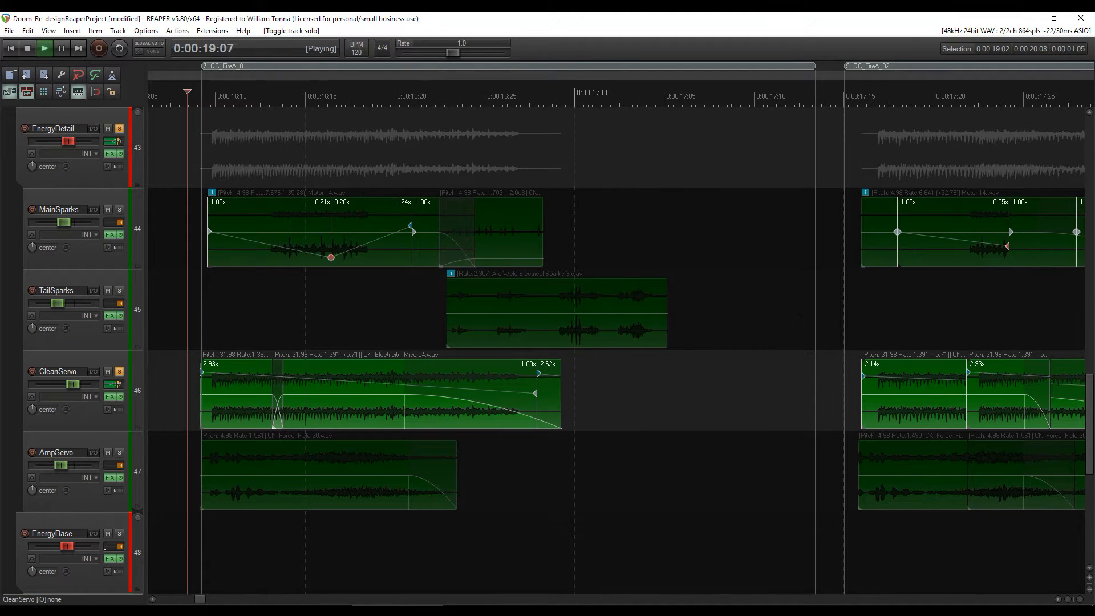
{"action": "key", "text": "space"}
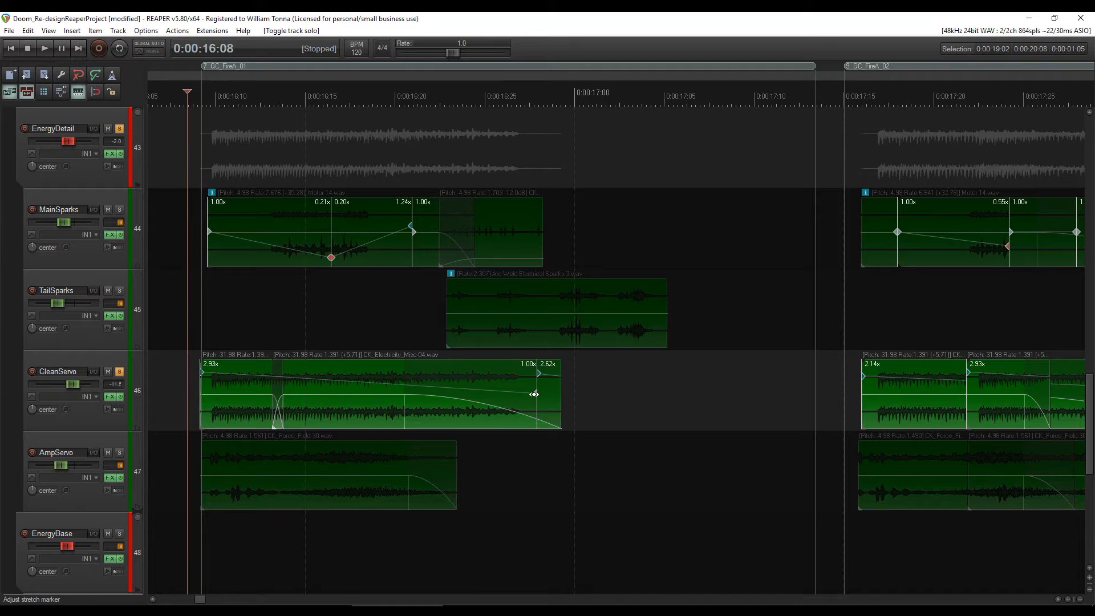
Step: Enable Preserve pitch when changing rate for the longer CK_Electricity_Misc-04.wav item in GC_FireA_01 and play it
{"action": "right_click", "coordinate": [347, 368]}
{"action": "left_click", "coordinate": [392, 179]}
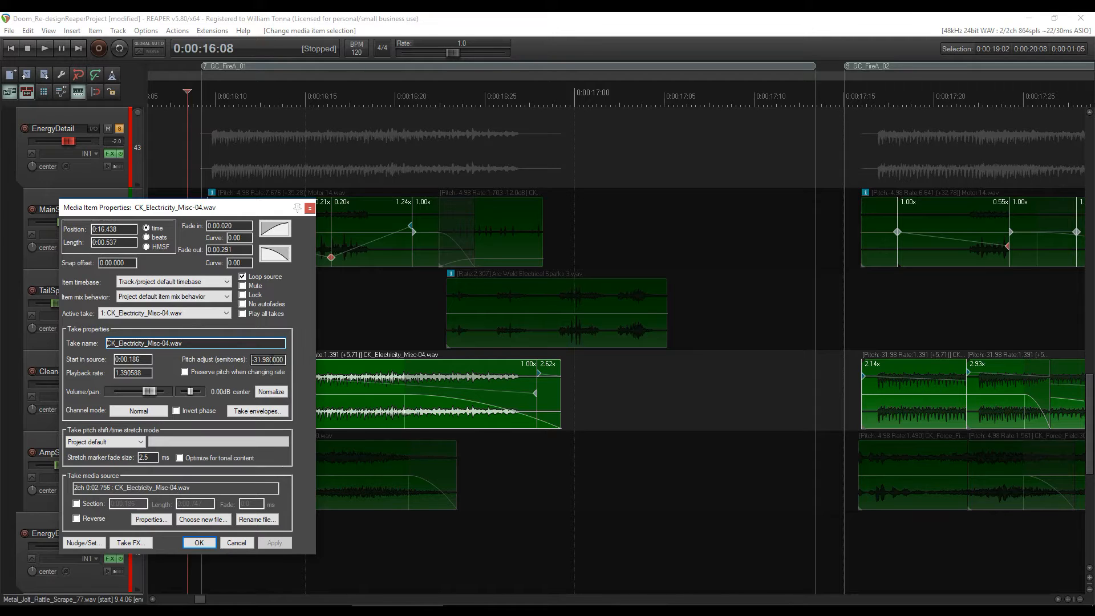
{"action": "left_click", "coordinate": [246, 374]}
{"action": "left_click", "coordinate": [274, 543]}
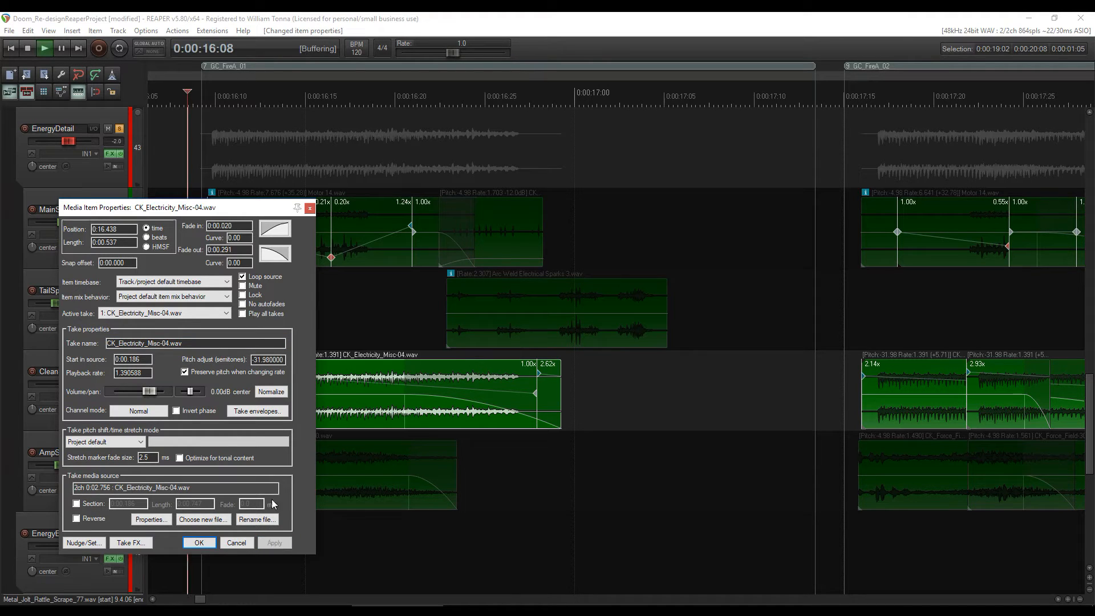
{"action": "key", "text": "space"}
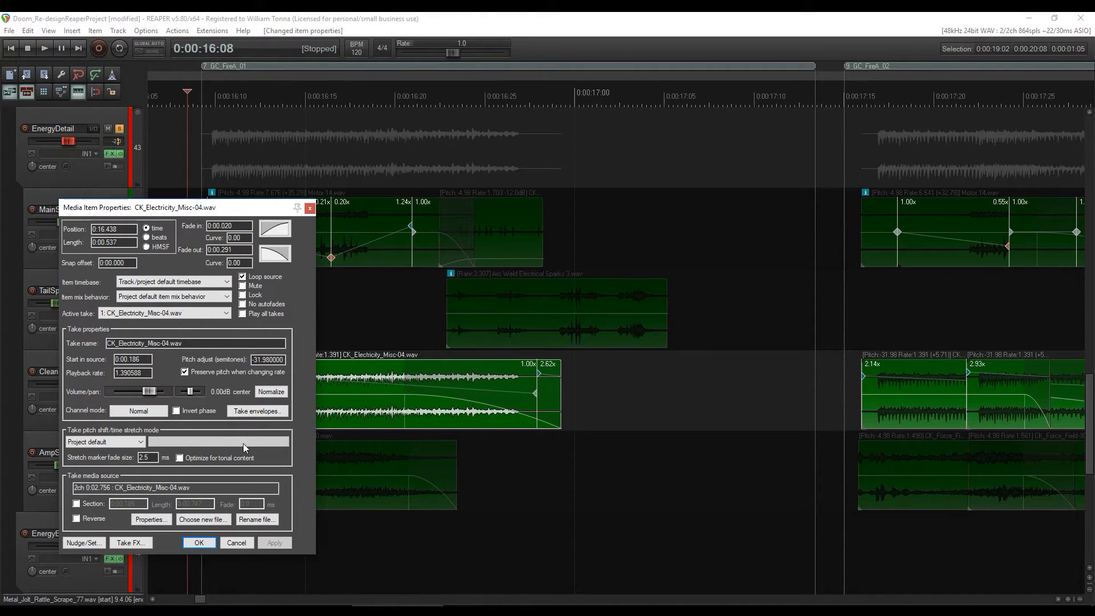
Step: Turn Preserve pitch when changing rate back off for the CK_Electricity_Misc-04.wav item and replay the CleanServo layer
{"action": "left_click", "coordinate": [242, 373]}
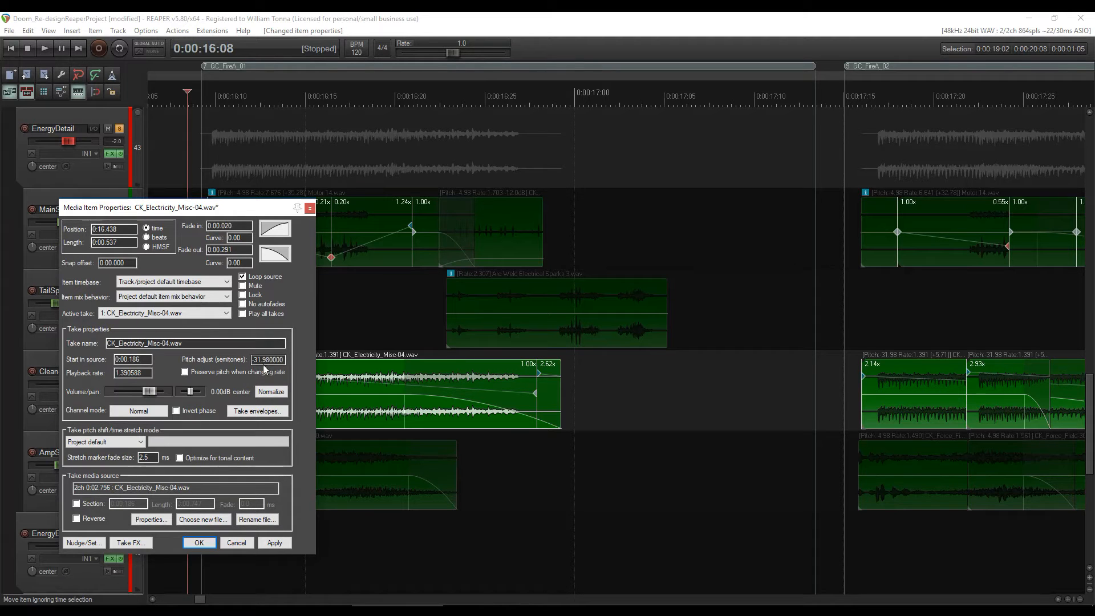
{"action": "left_click", "coordinate": [199, 543]}
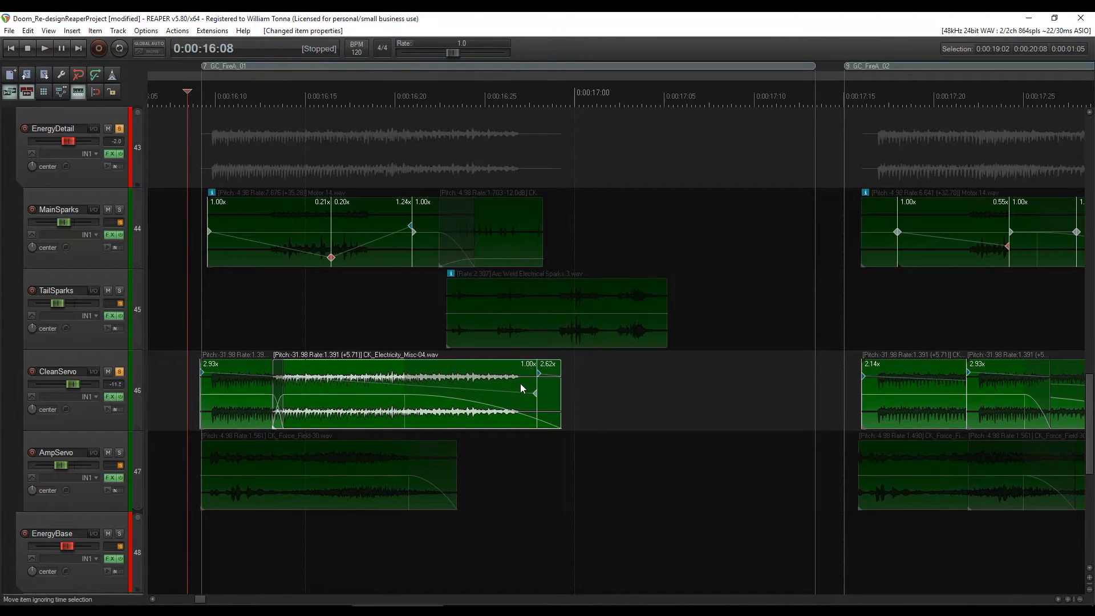
{"action": "key", "text": "space"}
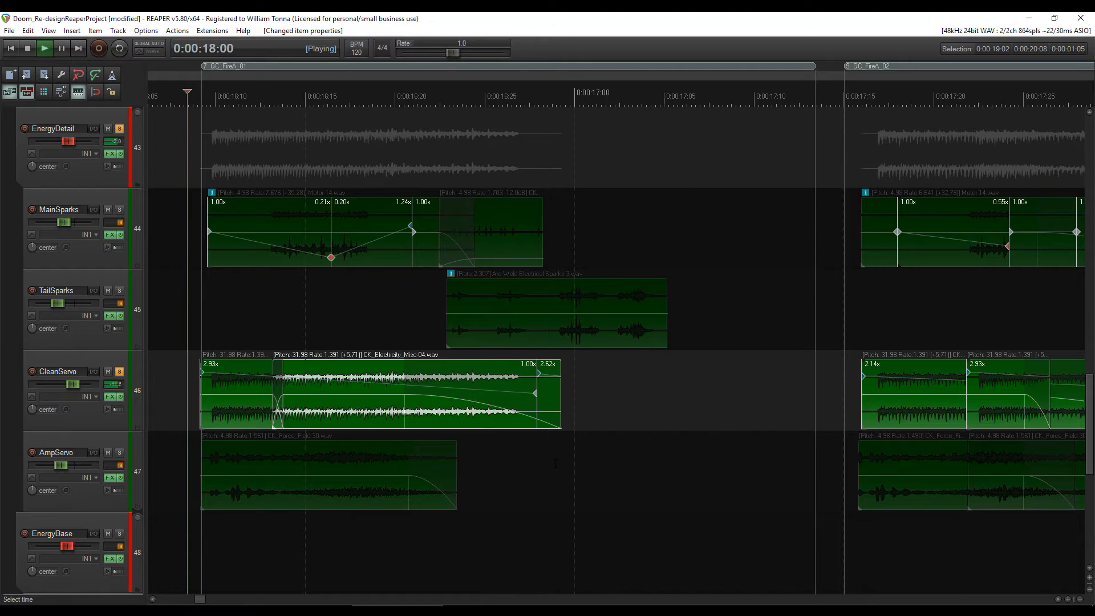
{"action": "key", "text": "space"}
Step: Solo the AmpServo track in place of CleanServo and play its CK_Force_Field-30 layer
{"action": "left_click", "coordinate": [119, 371]}
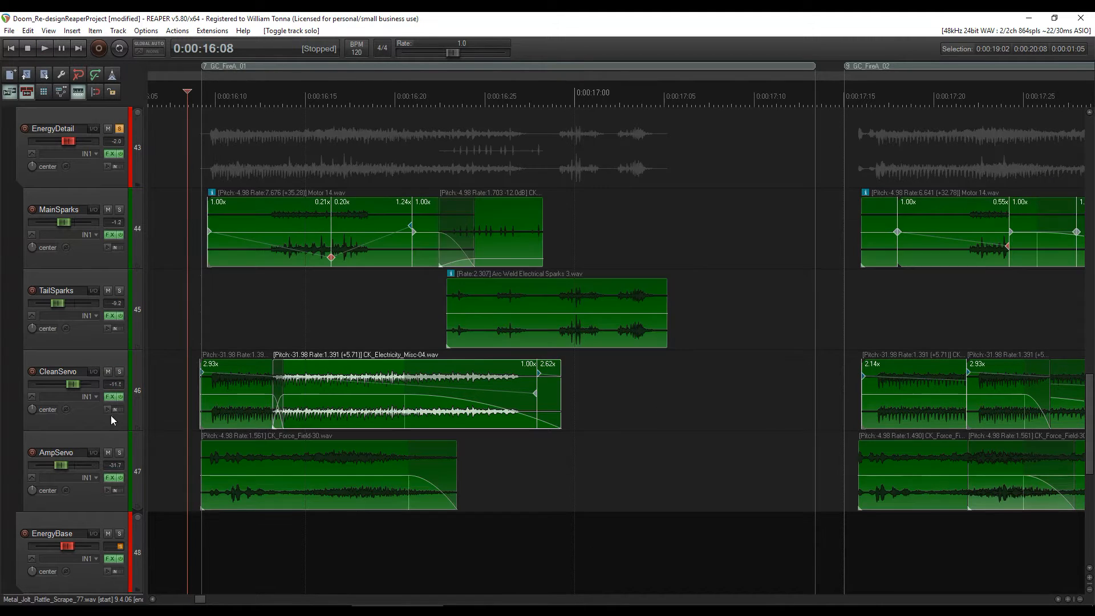
{"action": "left_click", "coordinate": [119, 453]}
{"action": "key", "text": "space"}
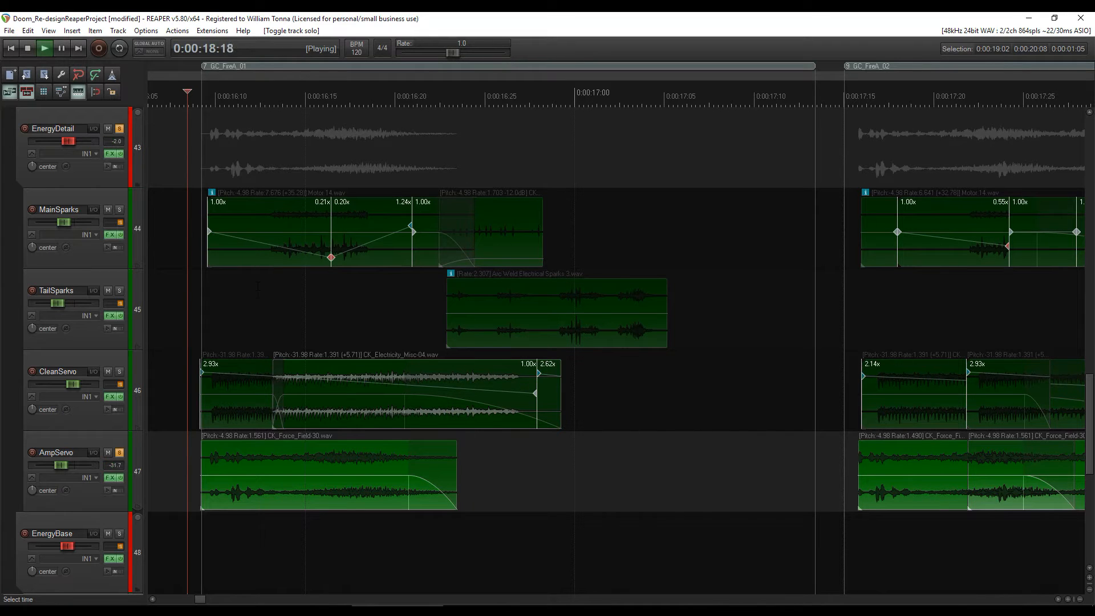
{"action": "key", "text": "space"}
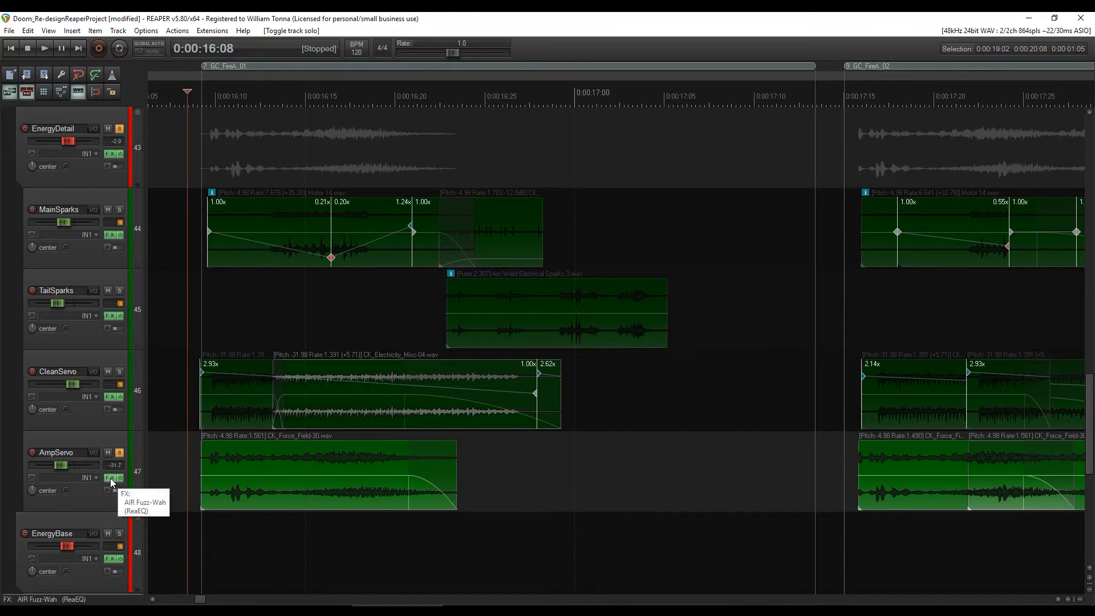
Step: Open AmpServo's AIR Fuzz-Wah effect, set its overall mix to 0%, and play the dry layer
{"action": "left_click", "coordinate": [109, 478]}
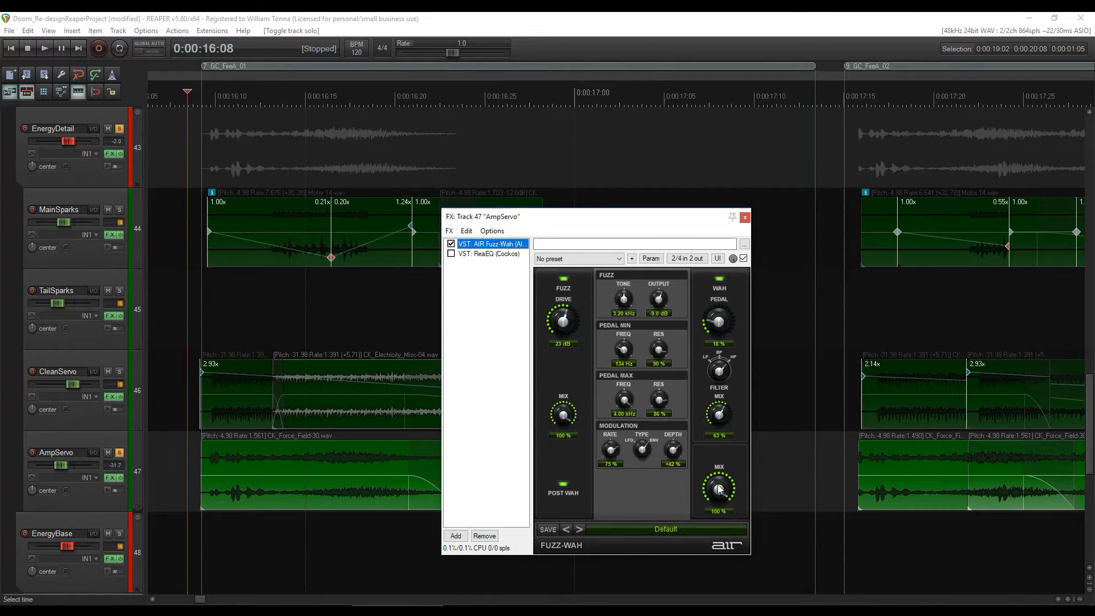
{"action": "left_click_drag", "start_coordinate": [729, 509], "coordinate": [702, 581]}
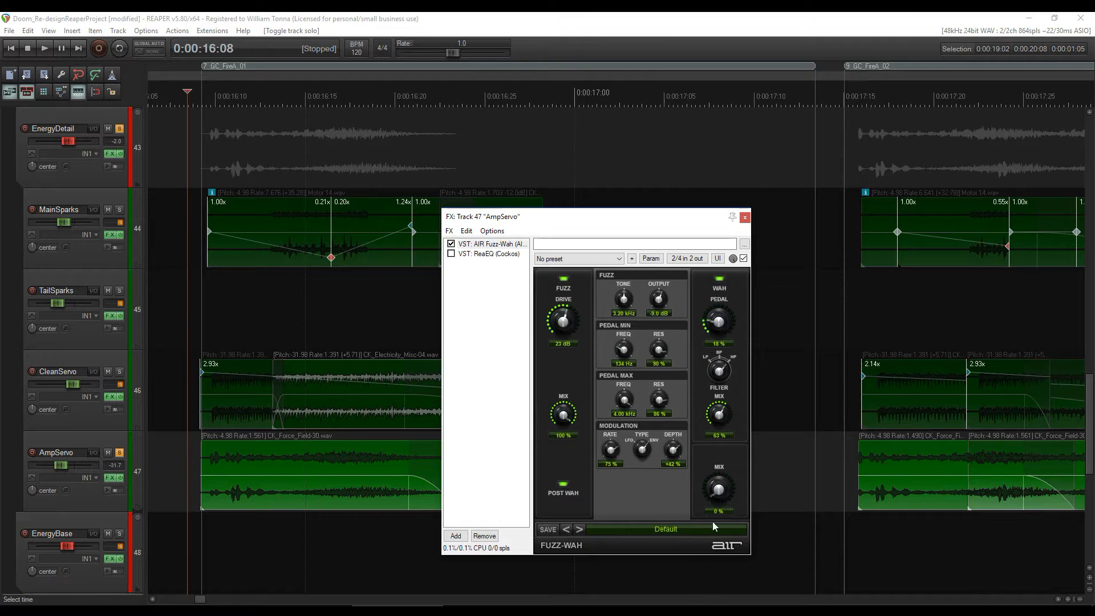
{"action": "key", "text": "space"}
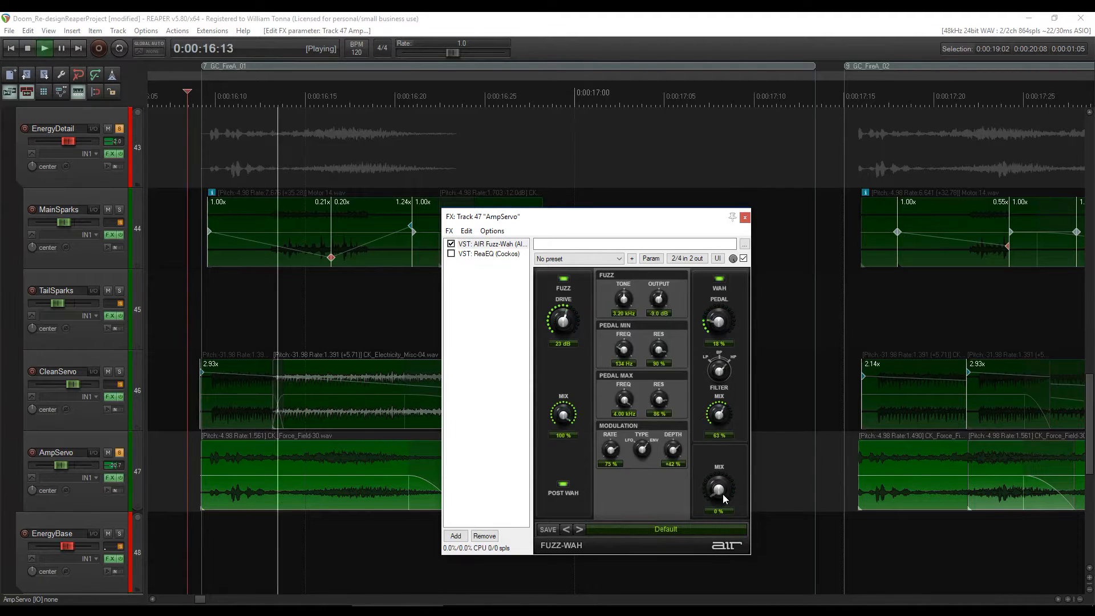
Step: Raise the Fuzz-Wah overall mix back to 100% while auditioning the AmpServo layer, and close the effect
{"action": "left_click_drag", "start_coordinate": [723, 493], "coordinate": [727, 429]}
{"action": "key", "text": "space"}
{"action": "key", "text": "space"}
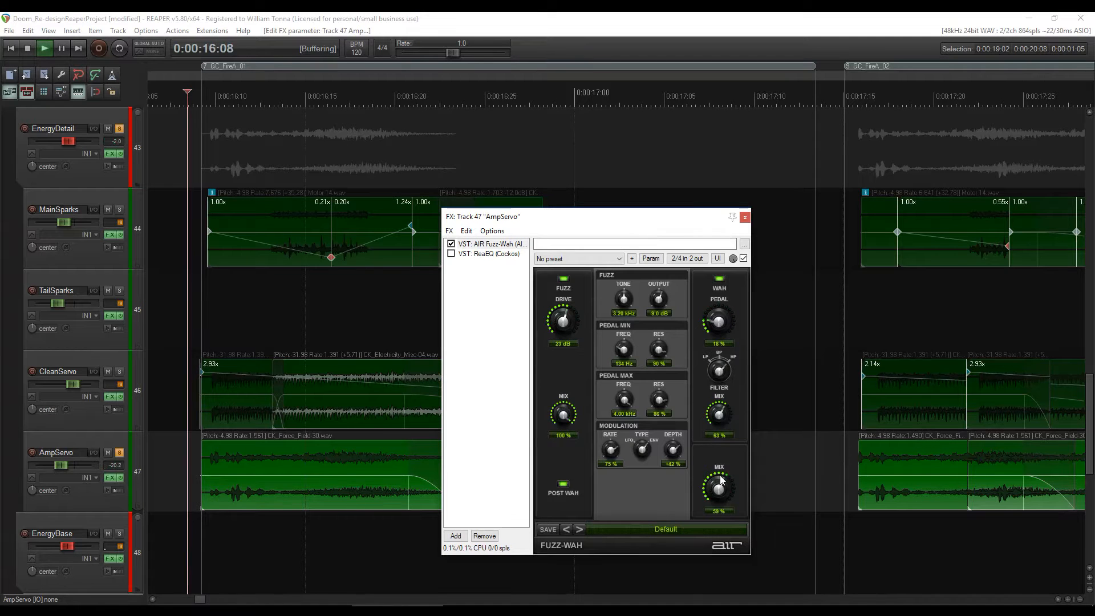
{"action": "left_click_drag", "start_coordinate": [721, 479], "coordinate": [723, 433]}
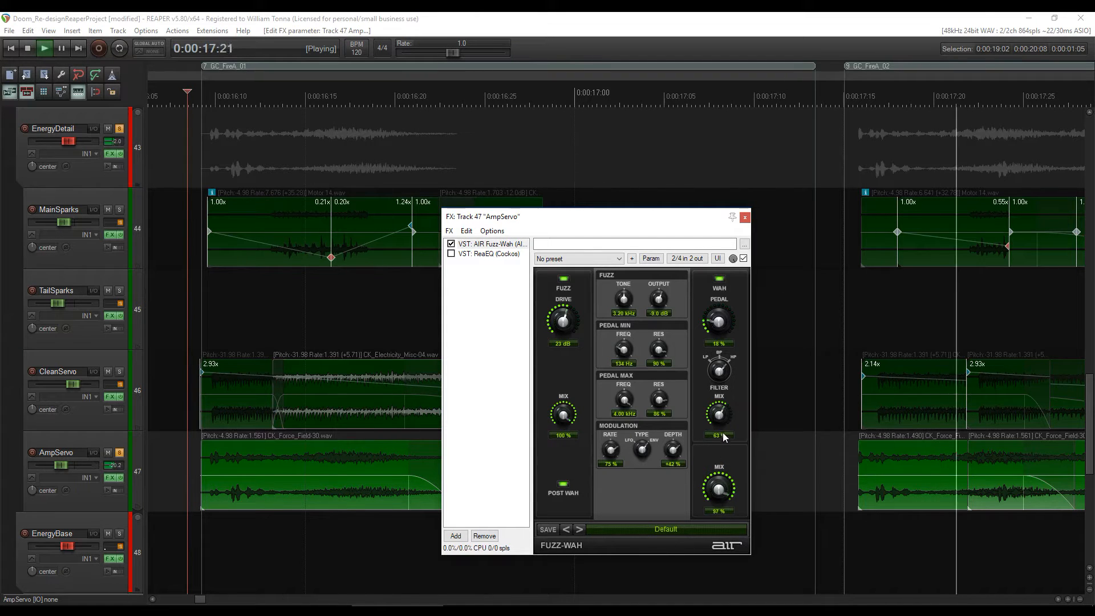
{"action": "key", "text": "space"}
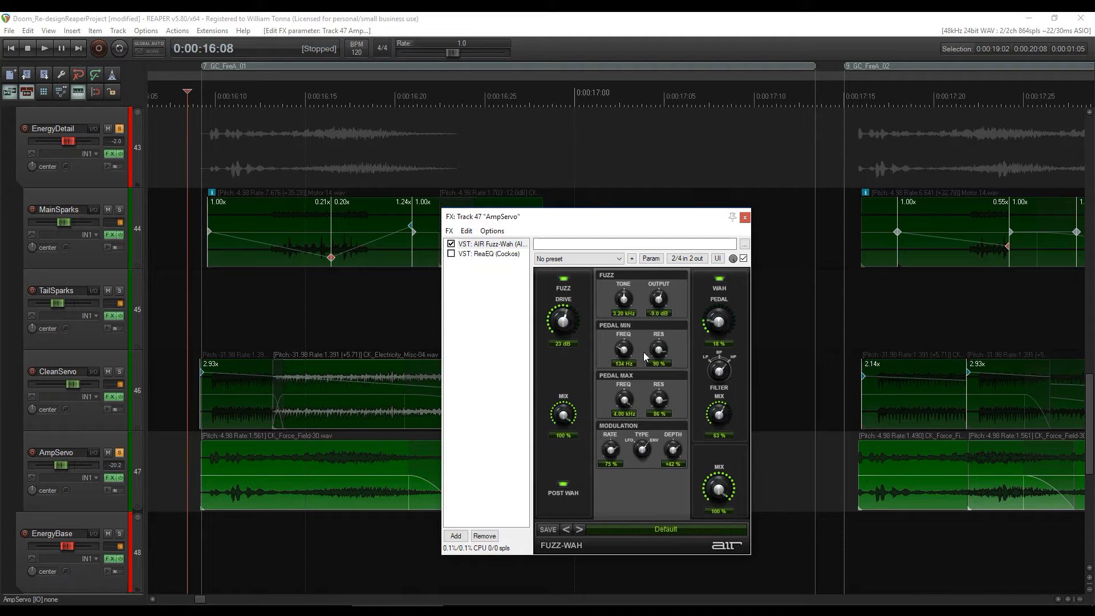
{"action": "left_click", "coordinate": [745, 217]}
Step: Unsolo AmpServo and switch the group solo from EnergyDetail to EnergyBase
{"action": "left_click", "coordinate": [119, 452]}
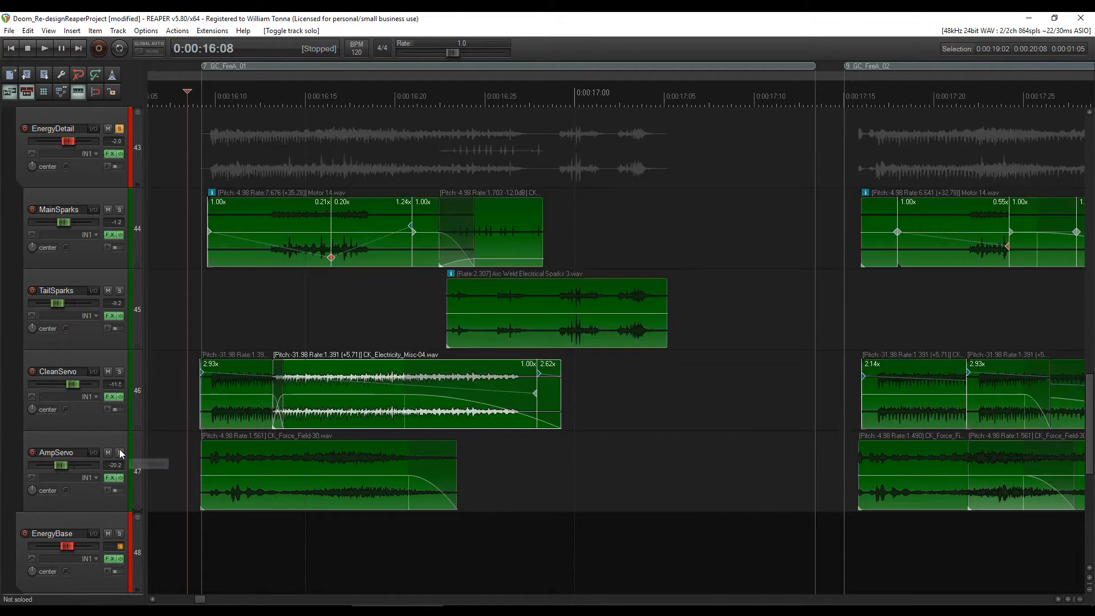
{"action": "scroll", "coordinate": [120, 445], "scroll_direction": "down", "scroll_amount": 3}
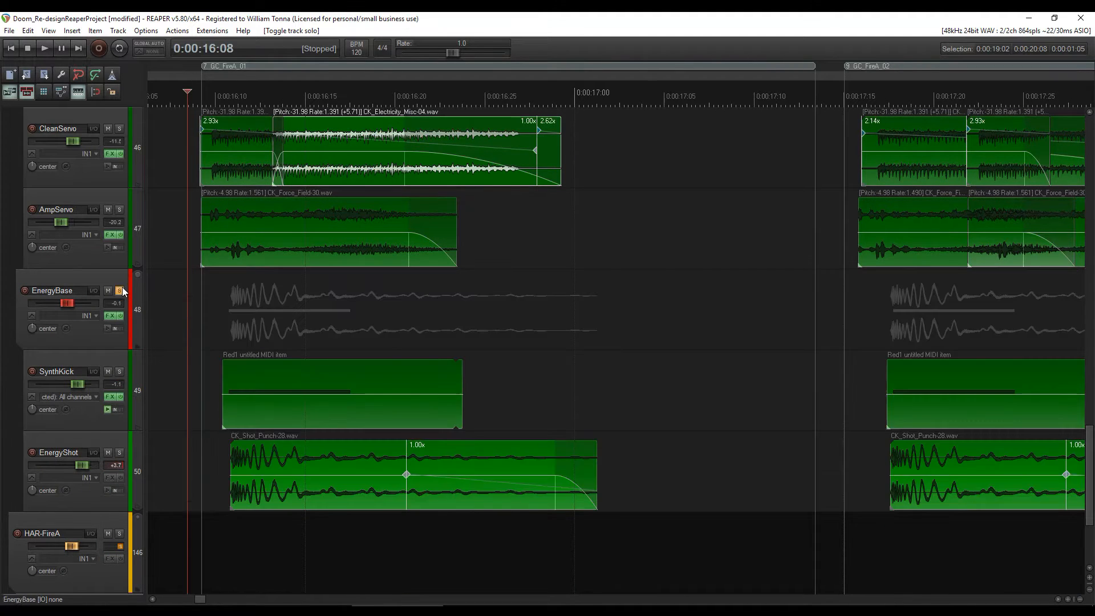
{"action": "scroll", "coordinate": [122, 286], "scroll_direction": "up", "scroll_amount": 5}
{"action": "scroll", "coordinate": [126, 299], "scroll_direction": "down", "scroll_amount": 6}
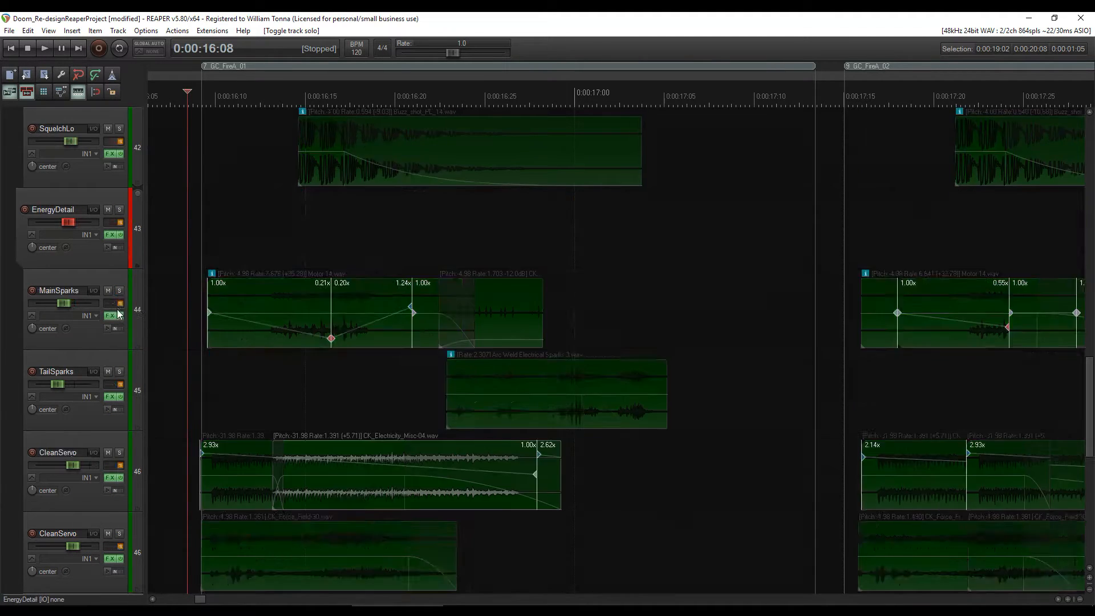
Step: Open the SynthKick track's effects chain, show its Hybrid synth, and move the effects window clear of the track controls
{"action": "left_click", "coordinate": [112, 320]}
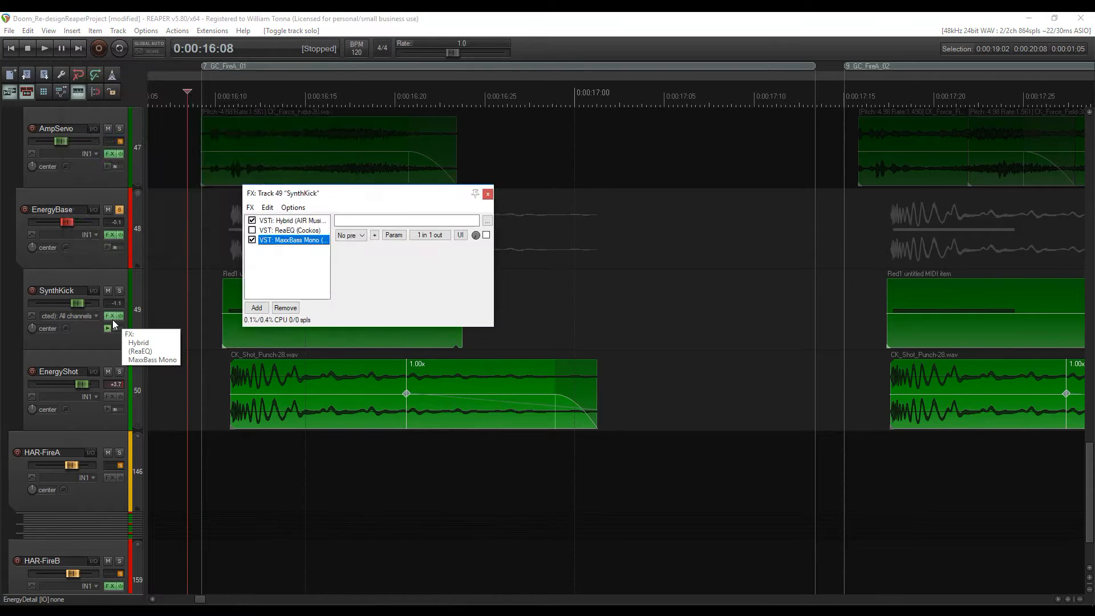
{"action": "left_click", "coordinate": [288, 220]}
{"action": "left_click_drag", "start_coordinate": [498, 198], "coordinate": [686, 241]}
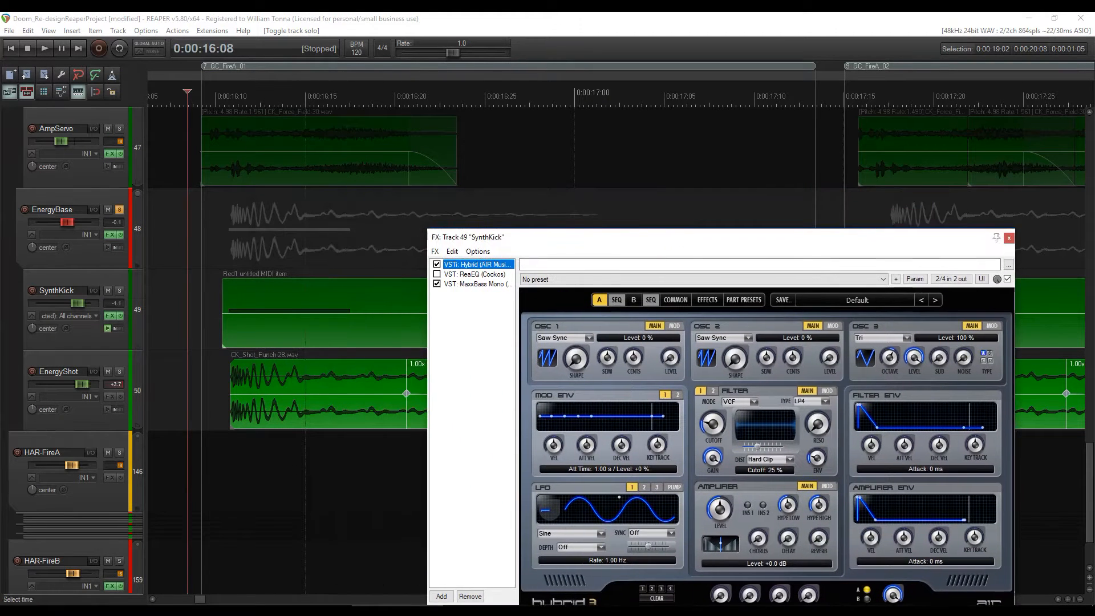
Step: Solo the SynthKick track, play its MIDI kick layer from just before GC_FireA_01, and close its effects window
{"action": "left_click", "coordinate": [192, 297]}
{"action": "key", "text": "space"}
{"action": "left_click", "coordinate": [119, 290]}
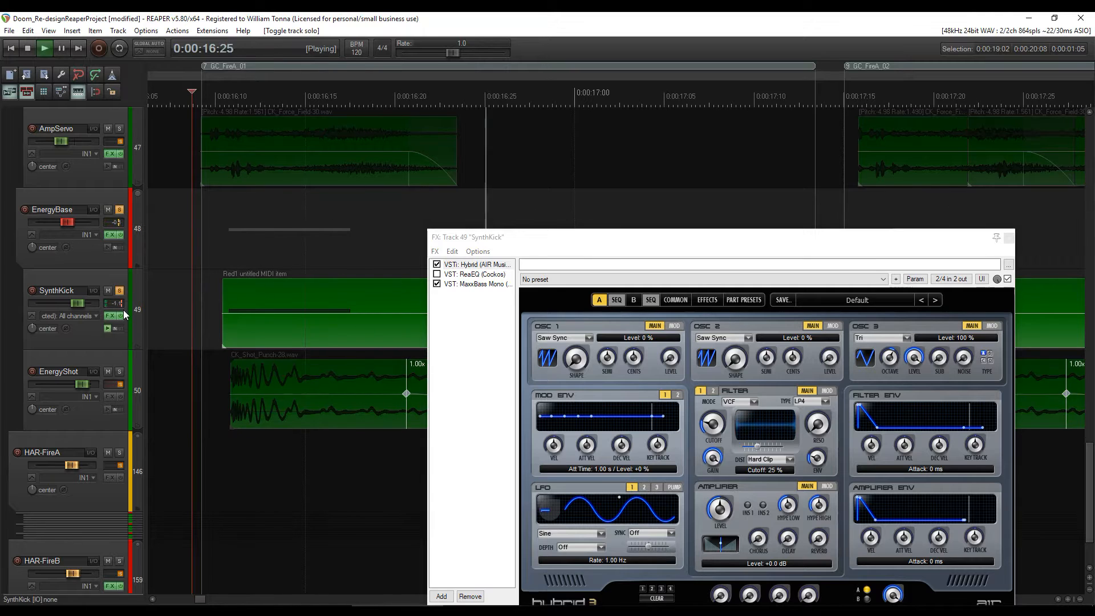
{"action": "key", "text": "space"}
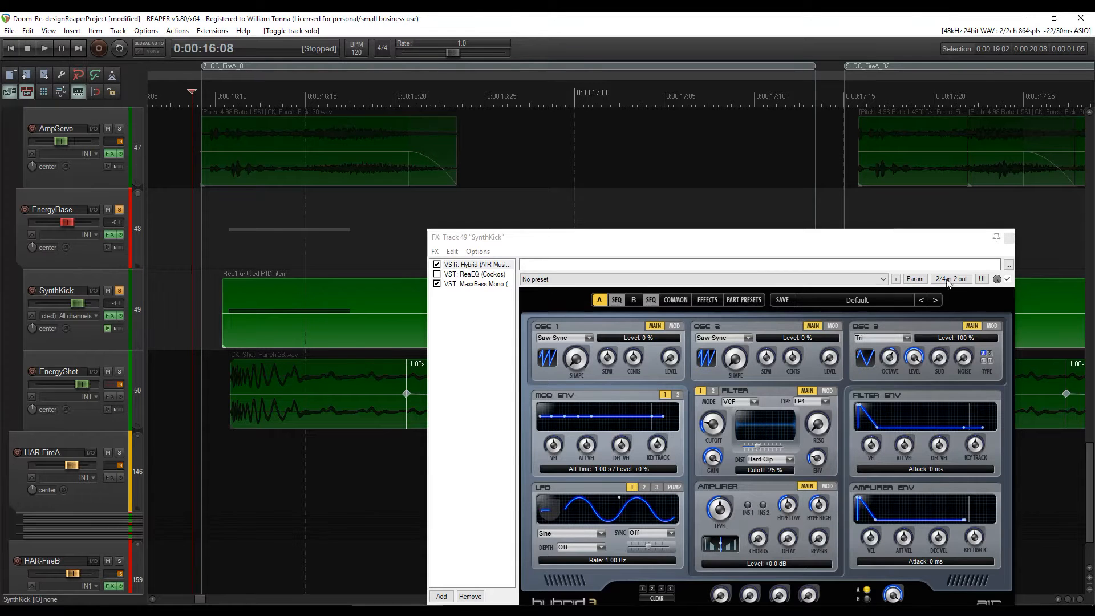
{"action": "left_click", "coordinate": [1009, 238]}
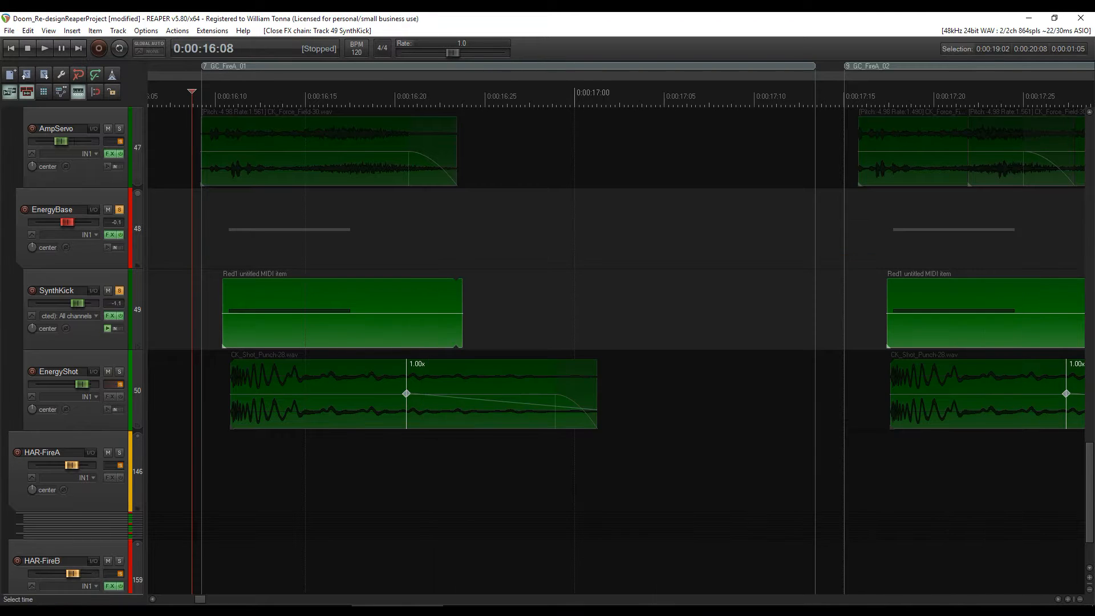
Step: Switch the solo from SynthKick to EnergyShot and play its CK_Shot_Punch-28 layer
{"action": "left_click", "coordinate": [120, 290]}
{"action": "key", "text": "space"}
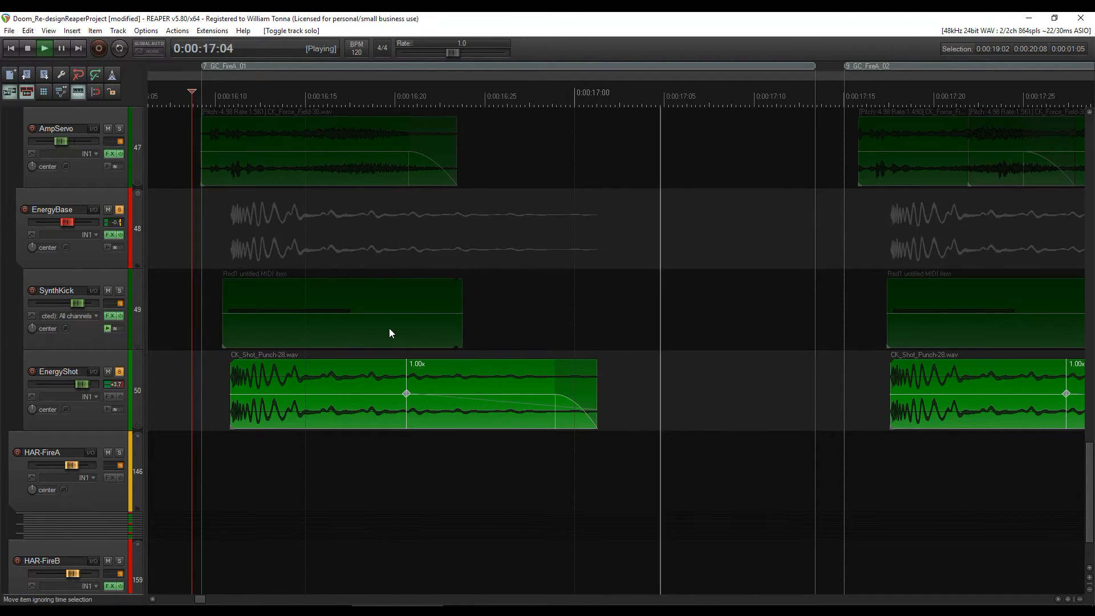
{"action": "key", "text": "space"}
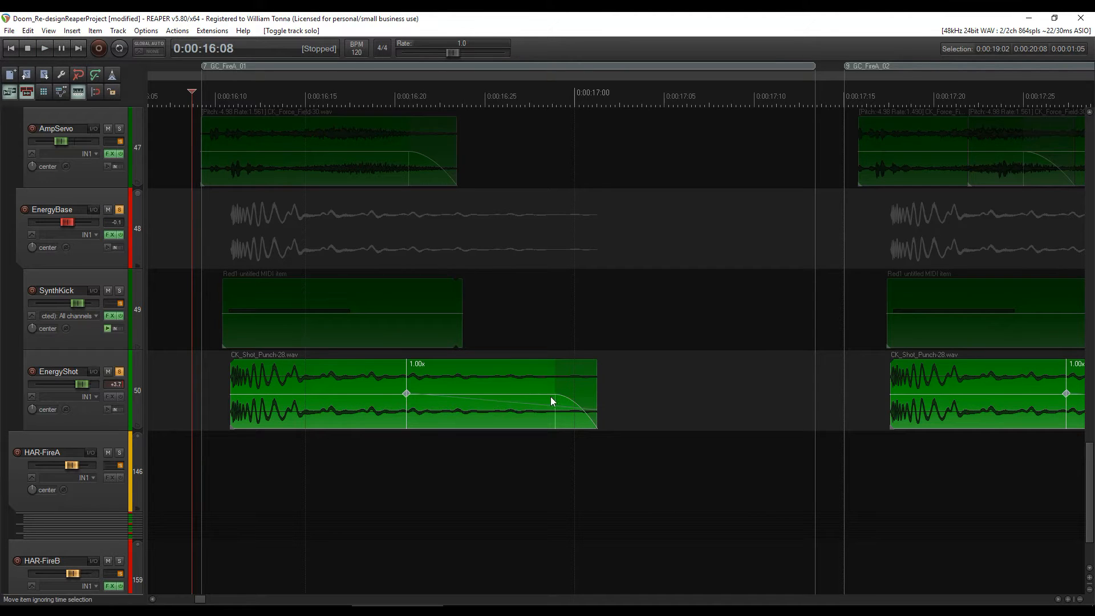
Step: Unsolo the EnergyShot track and the EnergyBase group
{"action": "scroll", "coordinate": [400, 401], "scroll_direction": "down", "scroll_amount": 2}
{"action": "left_click", "coordinate": [119, 372]}
{"action": "scroll", "coordinate": [99, 379], "scroll_direction": "up", "scroll_amount": 1}
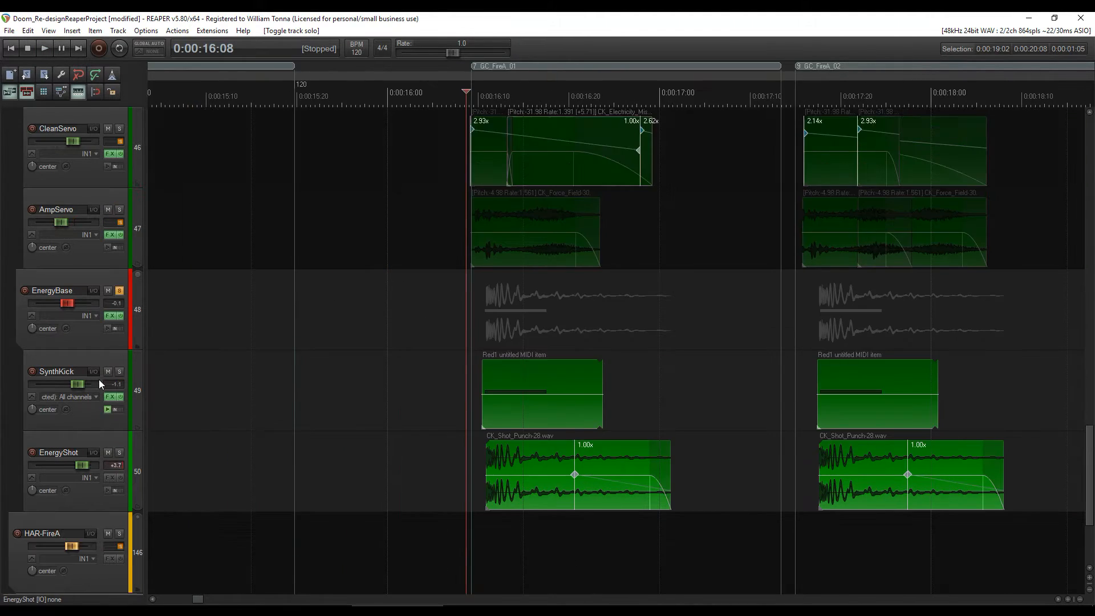
{"action": "left_click", "coordinate": [118, 290]}
Step: Play all Gauss Cannon layers together across the GC_FireA regions, with the whole track folder in view
{"action": "scroll", "coordinate": [387, 301], "scroll_direction": "down", "scroll_amount": 5}
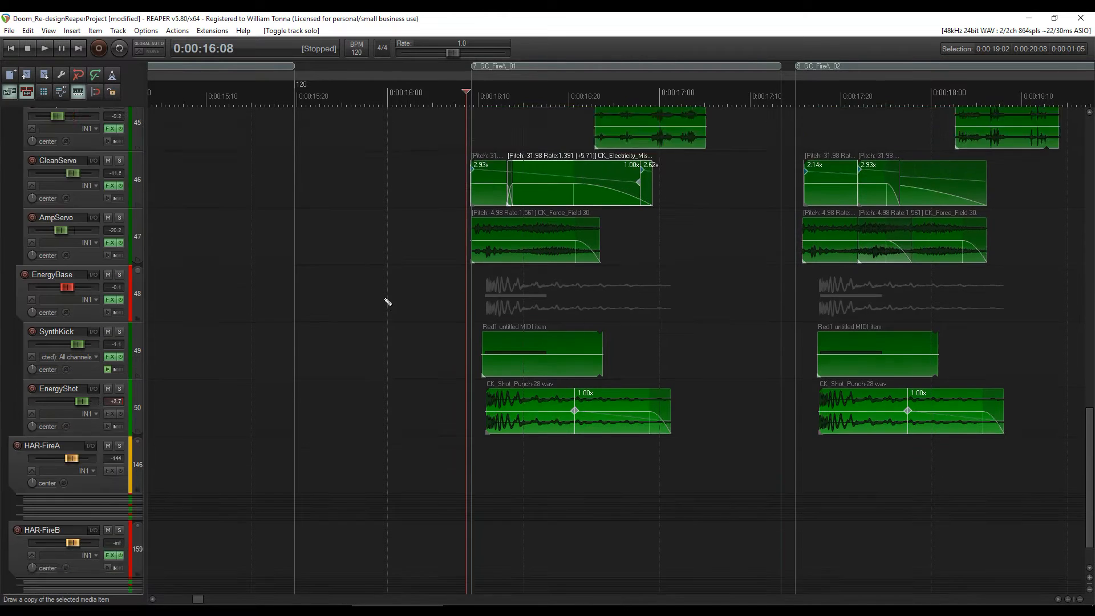
{"action": "scroll", "coordinate": [616, 351], "scroll_direction": "down", "scroll_amount": 3}
{"action": "scroll", "coordinate": [2, 254], "scroll_direction": "up", "scroll_amount": 5}
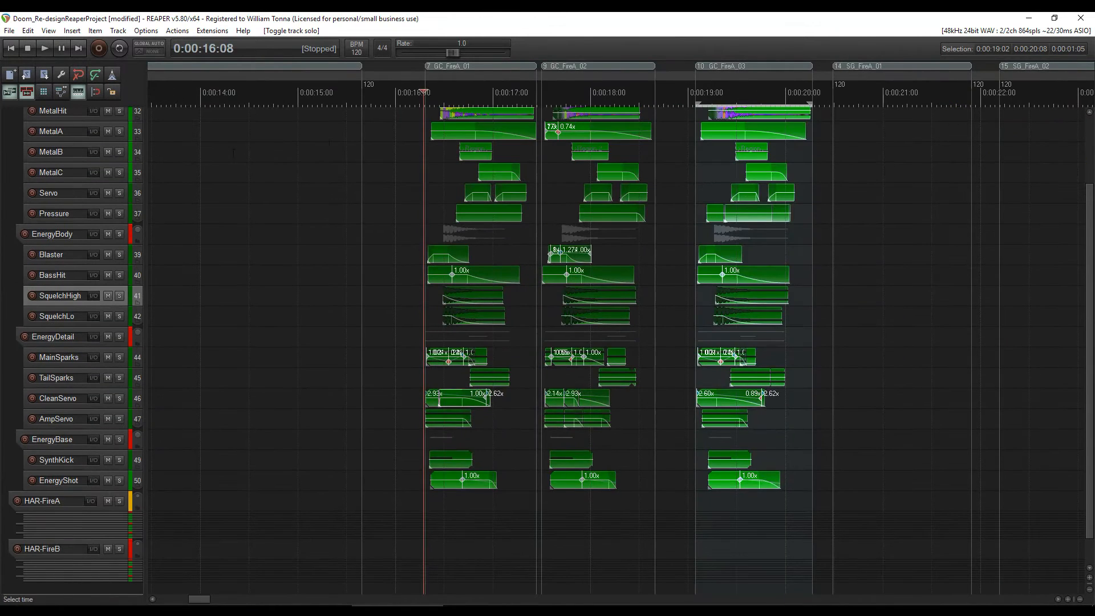
{"action": "scroll", "coordinate": [2, 246], "scroll_direction": "up", "scroll_amount": 1}
{"action": "key", "text": "space"}
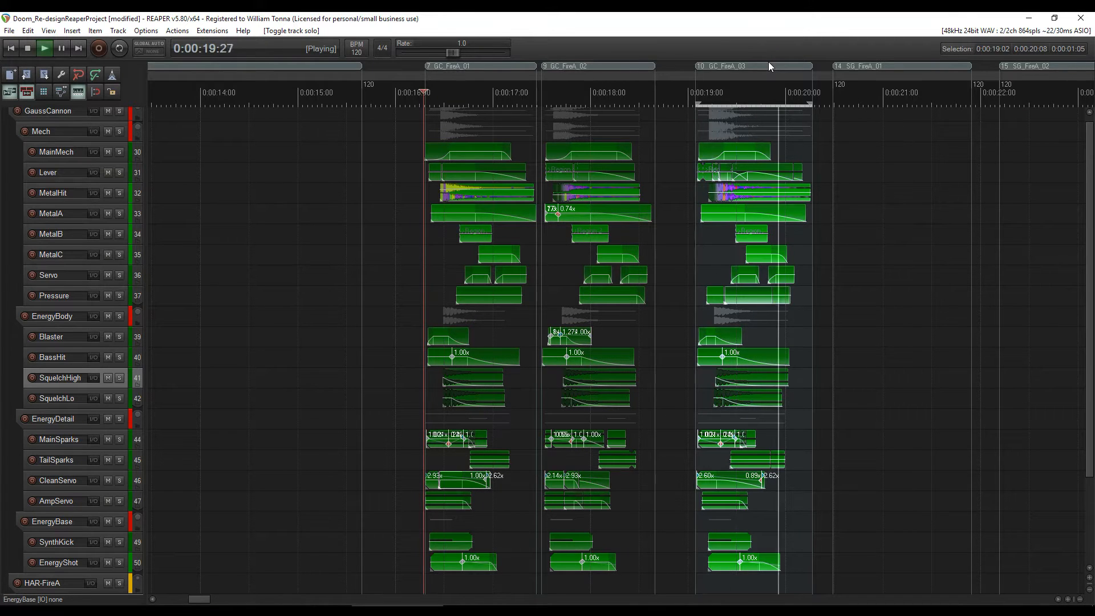
{"action": "key", "text": "space"}
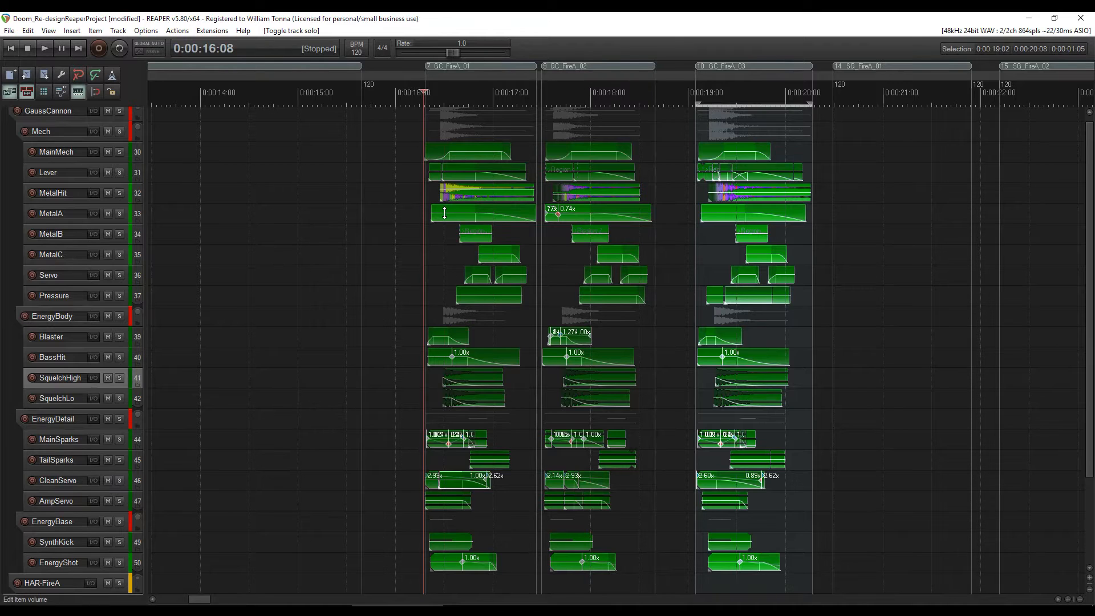
Step: Point out the Mech, EnergyBody, EnergyDetail and EnergyBase groups by selecting each group track in turn
{"action": "scroll", "coordinate": [444, 214], "scroll_direction": "up", "scroll_amount": 2}
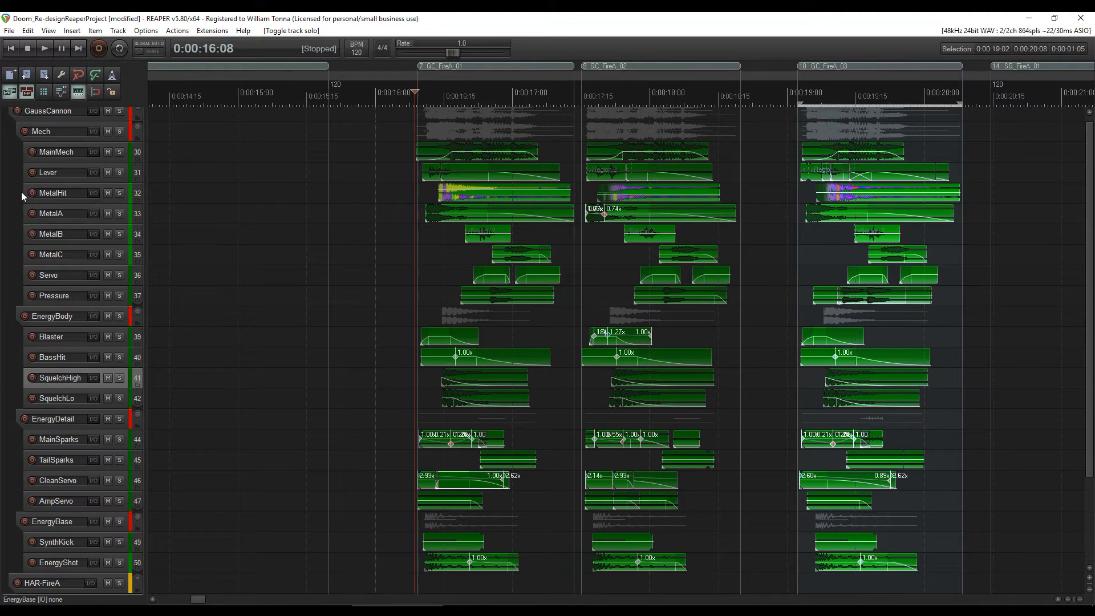
{"action": "left_click", "coordinate": [14, 136]}
{"action": "left_click", "coordinate": [20, 312]}
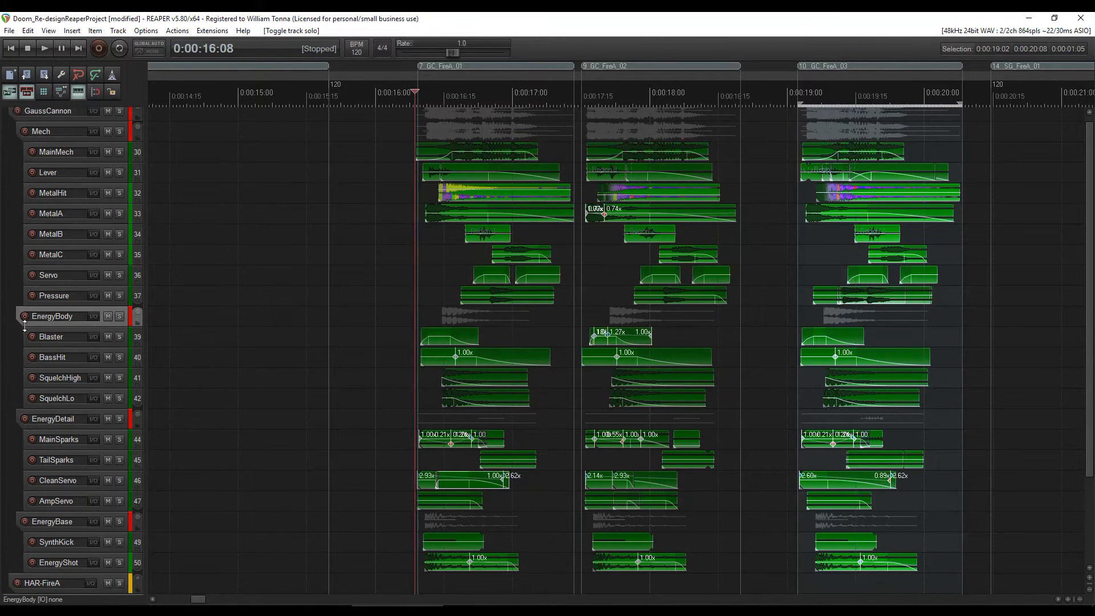
{"action": "left_click", "coordinate": [35, 414]}
{"action": "left_click", "coordinate": [27, 517]}
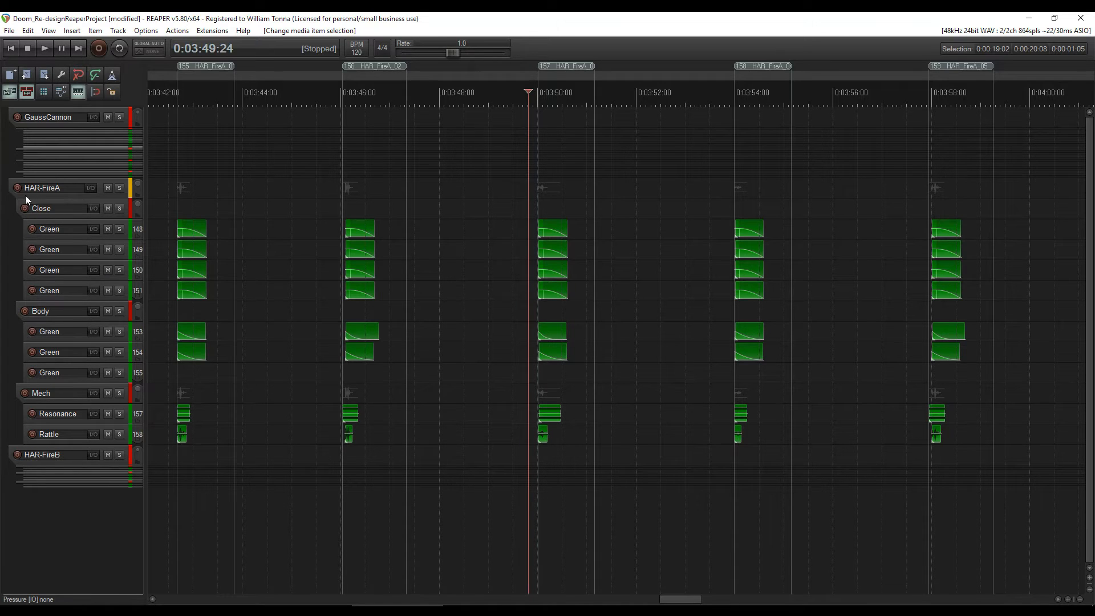
Step: Select the Close and Mech group tracks under HAR-FireA in turn, and place the edit cursor ahead of the HAR_FireA_01 region
{"action": "left_click", "coordinate": [16, 208]}
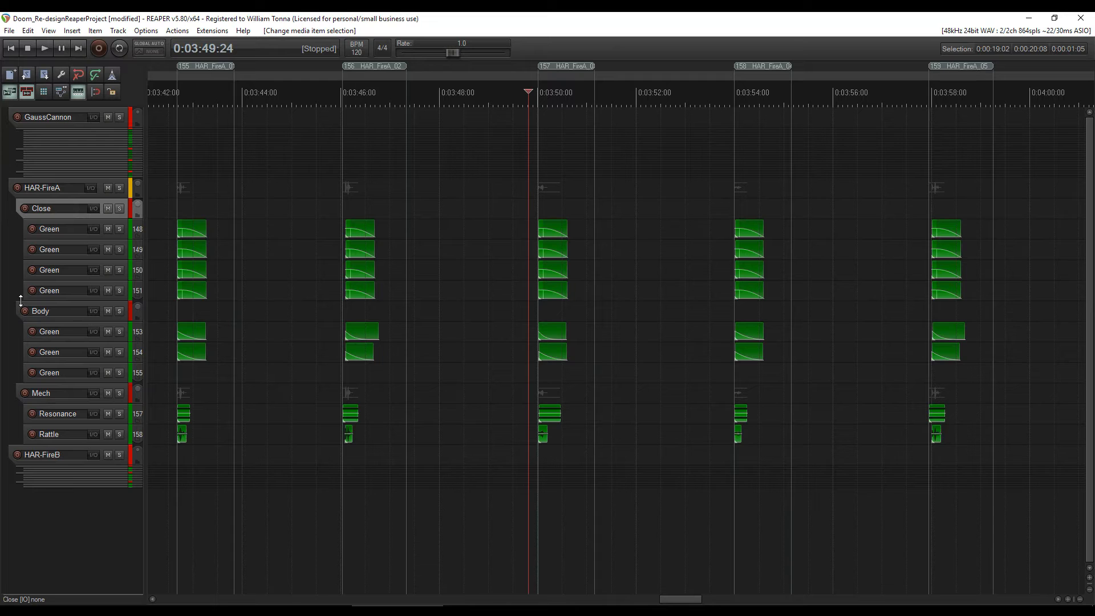
{"action": "left_click", "coordinate": [23, 392]}
{"action": "scroll", "coordinate": [174, 251], "scroll_direction": "right", "scroll_amount": 3}
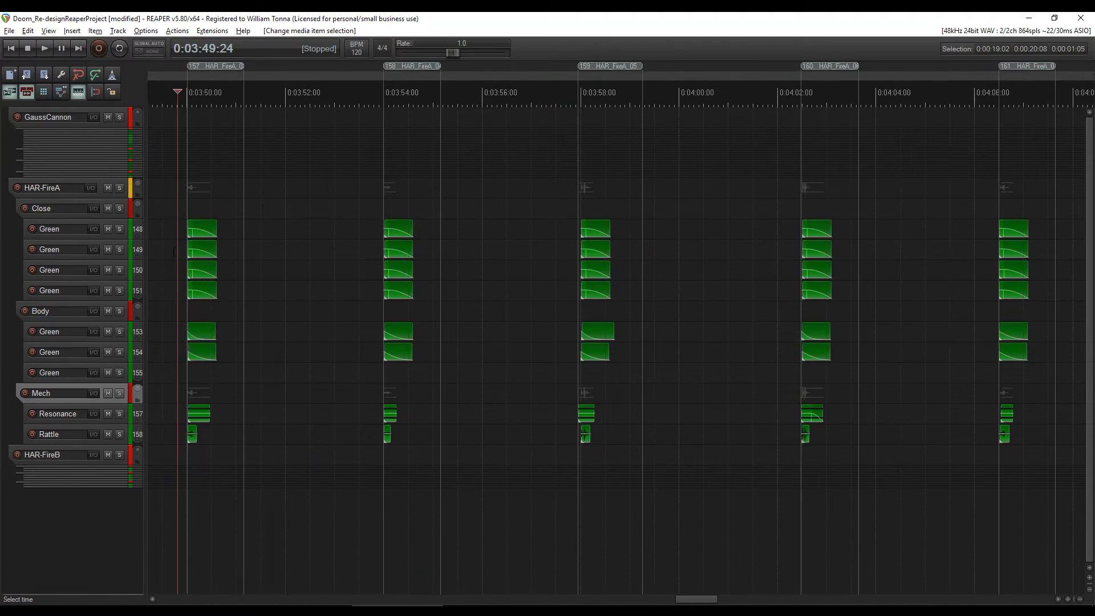
{"action": "scroll", "coordinate": [345, 254], "scroll_direction": "left", "scroll_amount": 5}
{"action": "left_click", "coordinate": [367, 261]}
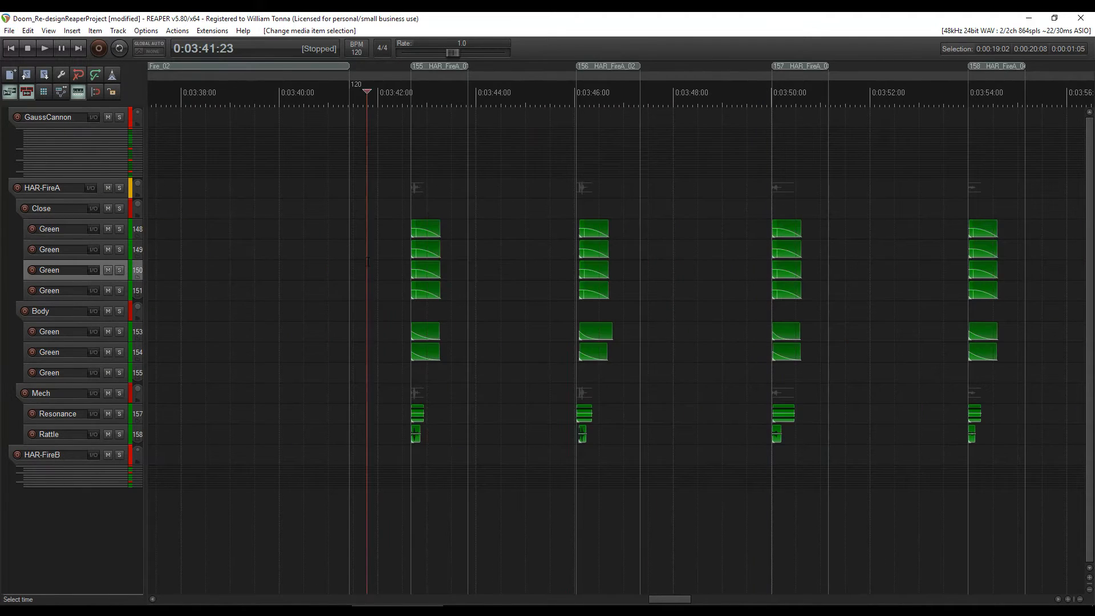
Step: Examine the HAR_FireA_01 shot's Close, Body and Mech layers with enlarged tracks and the edit cursor just before the region
{"action": "scroll", "coordinate": [368, 261], "scroll_direction": "down", "scroll_amount": 5}
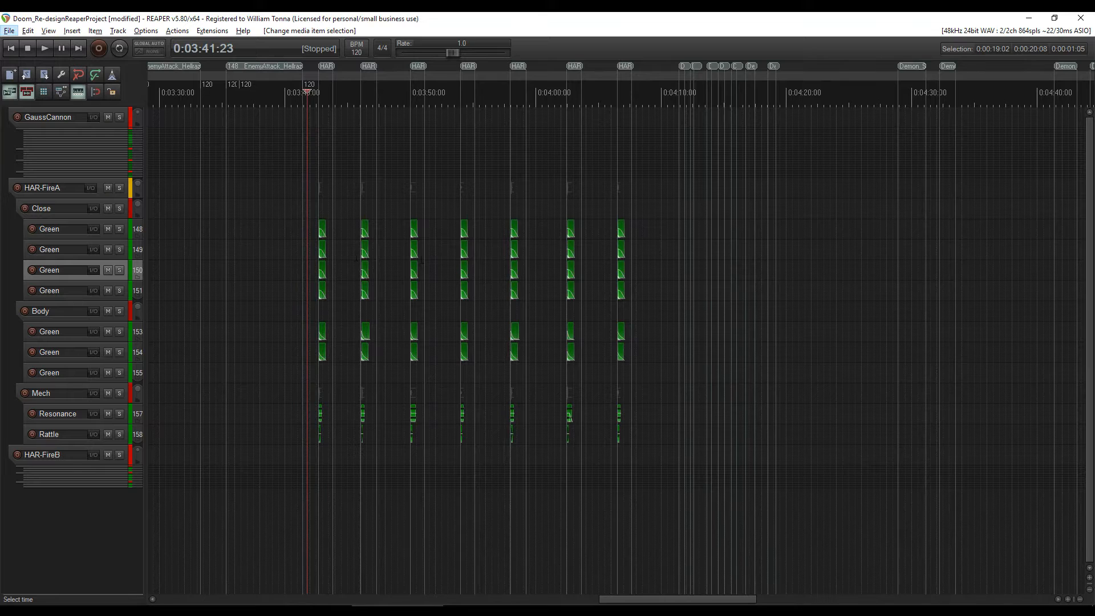
{"action": "left_click", "coordinate": [308, 245]}
{"action": "scroll", "coordinate": [308, 249], "scroll_direction": "up", "scroll_amount": 6}
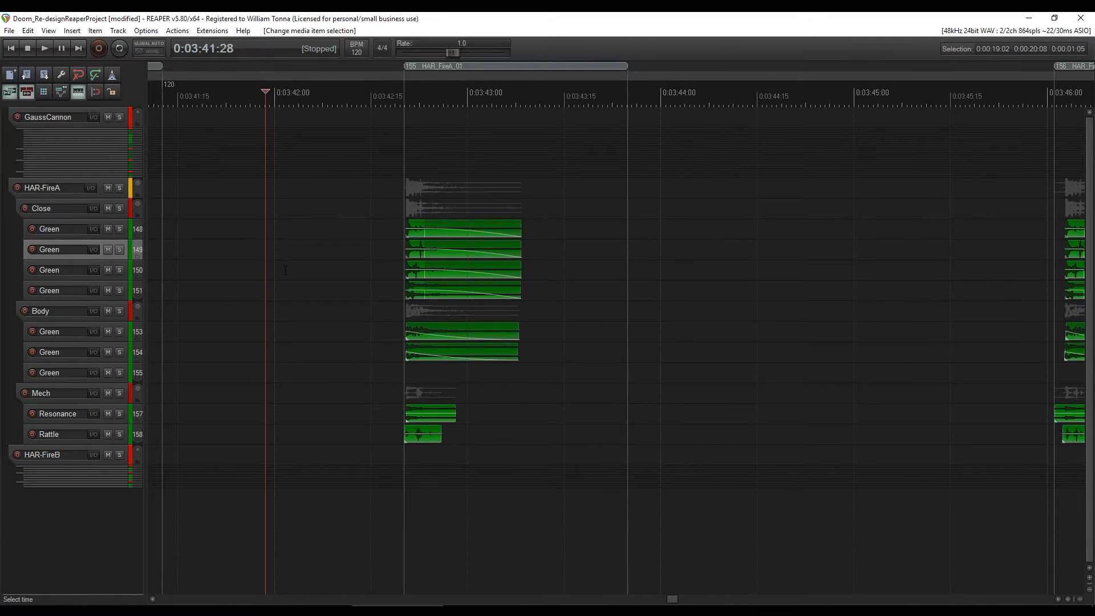
{"action": "scroll", "coordinate": [34, 322], "scroll_direction": "up", "scroll_amount": 2}
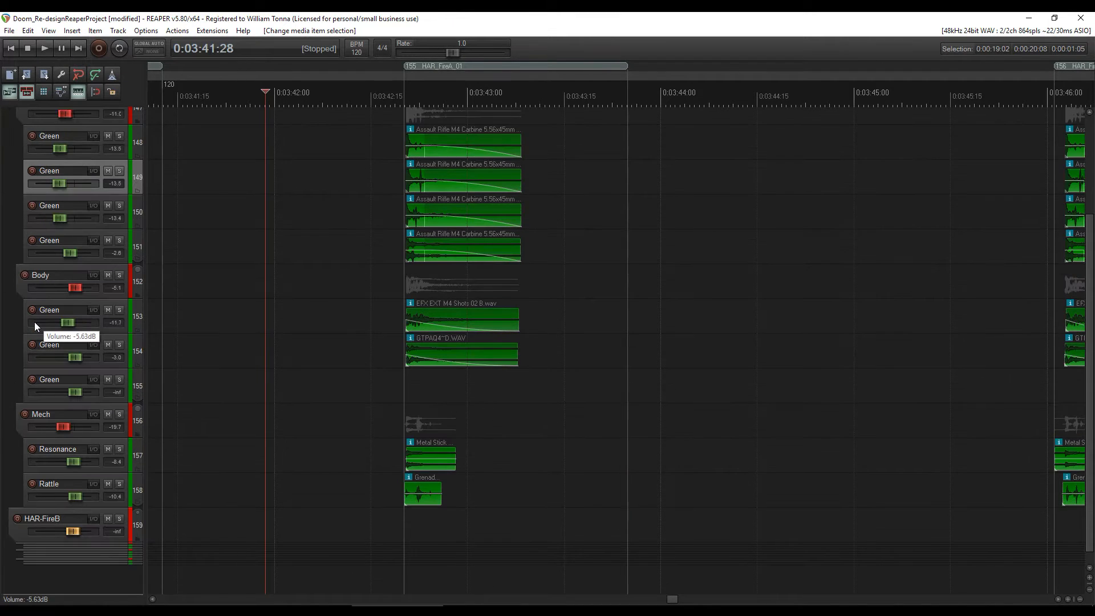
{"action": "scroll", "coordinate": [34, 322], "scroll_direction": "up", "scroll_amount": 1}
{"action": "scroll", "coordinate": [40, 278], "scroll_direction": "up", "scroll_amount": 2}
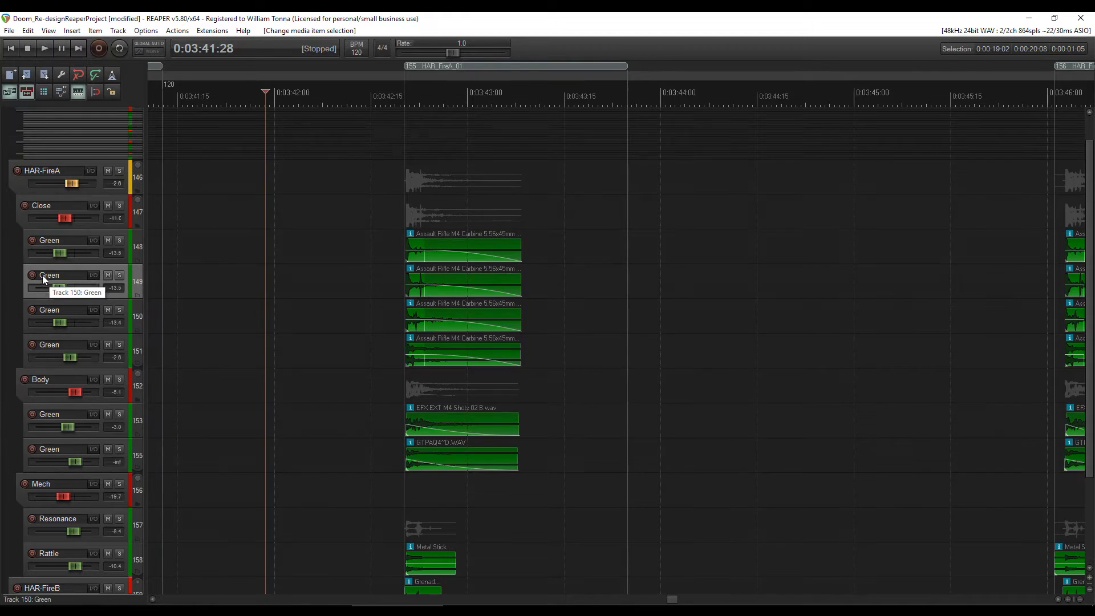
Step: Play the HAR_FireA variations one after another, jumping region by region from HAR_FireA_01 to the last one
{"action": "left_click", "coordinate": [402, 97]}
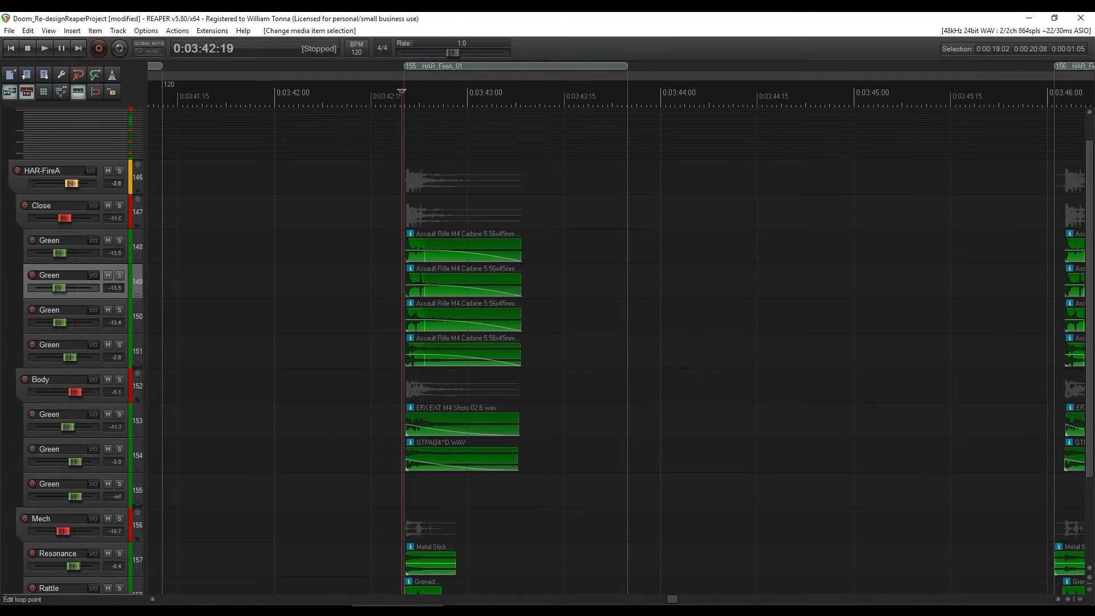
{"action": "key", "text": "]"}
{"action": "key", "text": "space"}
{"action": "scroll", "coordinate": [560, 129], "scroll_direction": "down", "scroll_amount": 5}
{"action": "key", "text": "]"}
{"action": "key", "text": "]"}
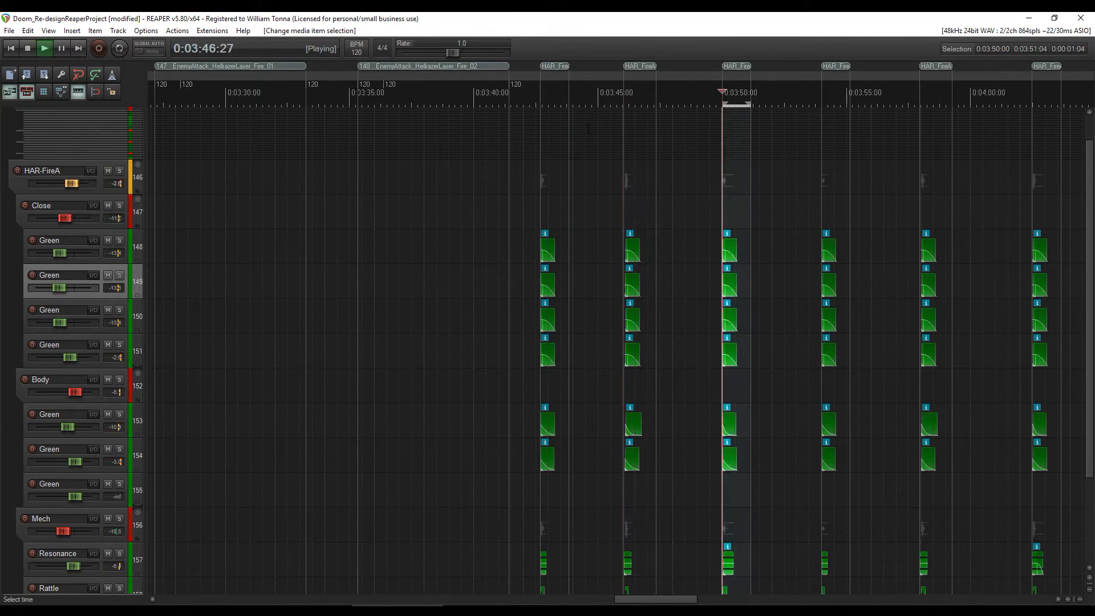
{"action": "key", "text": "bracketright"}
{"action": "key", "text": "bracketright"}
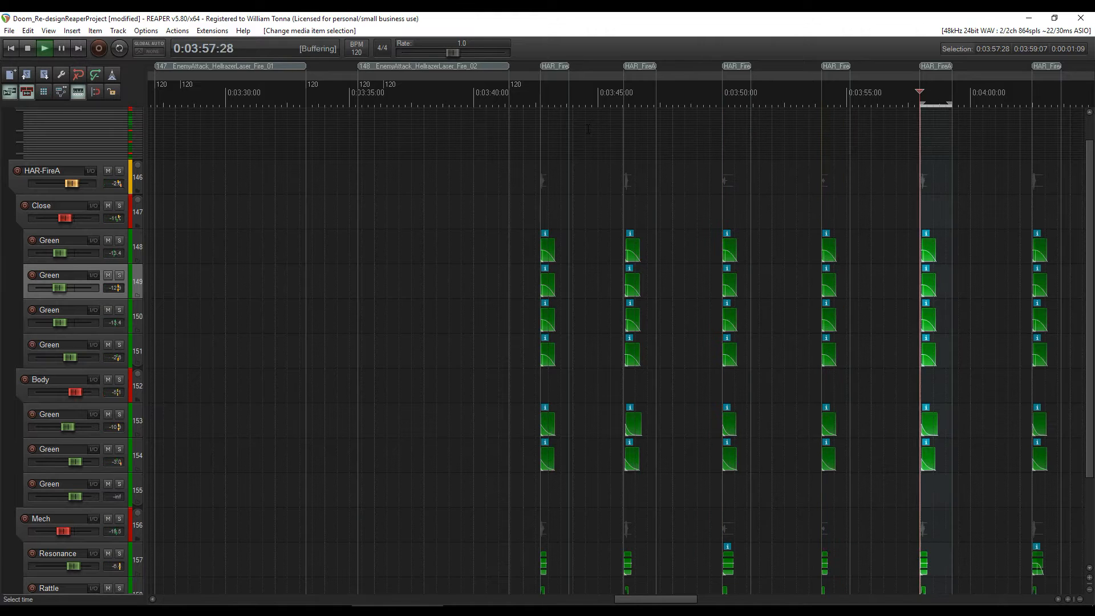
{"action": "key", "text": "]"}
{"action": "key", "text": "]"}
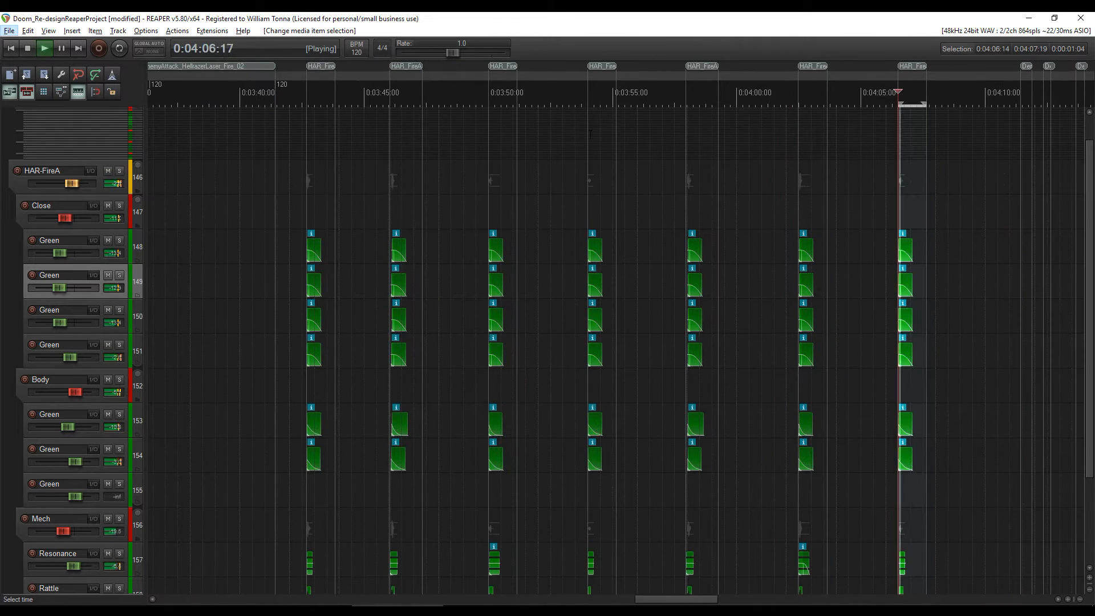
{"action": "key", "text": "space"}
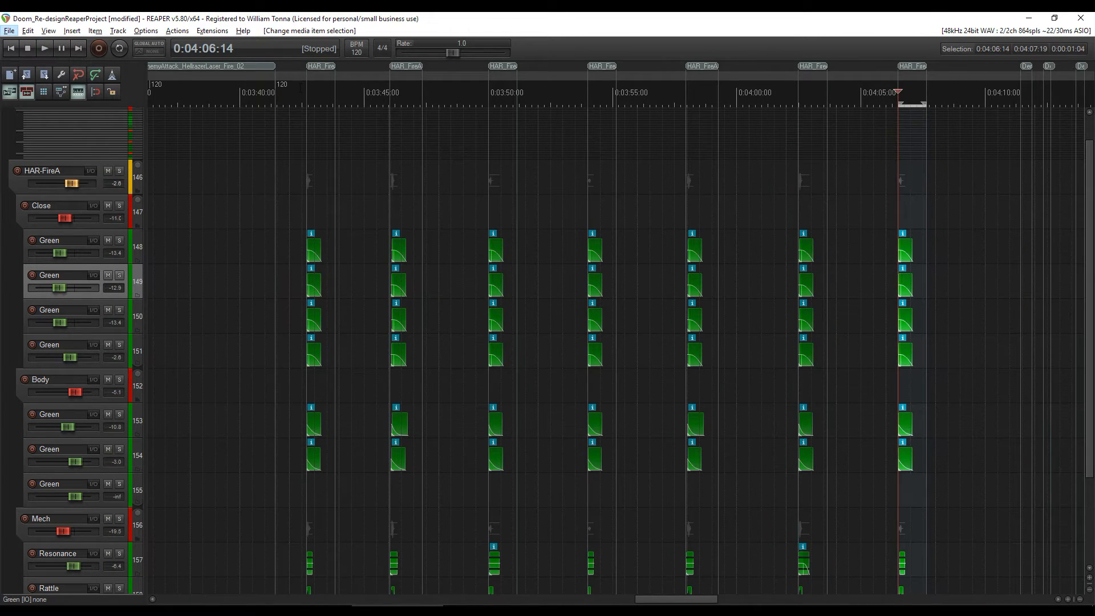
Step: Return the edit cursor to just before HAR_FireA_01 and examine the waveforms of its Close and Body layers up close
{"action": "left_click", "coordinate": [299, 87]}
{"action": "scroll", "coordinate": [314, 272], "scroll_direction": "up", "scroll_amount": 7}
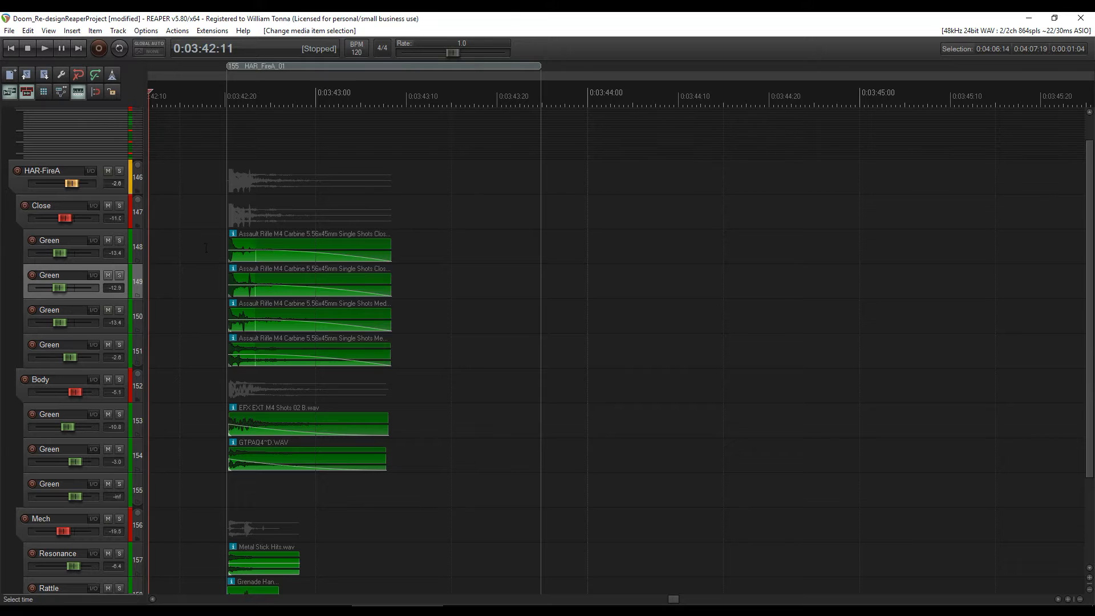
{"action": "scroll", "coordinate": [244, 256], "scroll_direction": "up", "scroll_amount": 3}
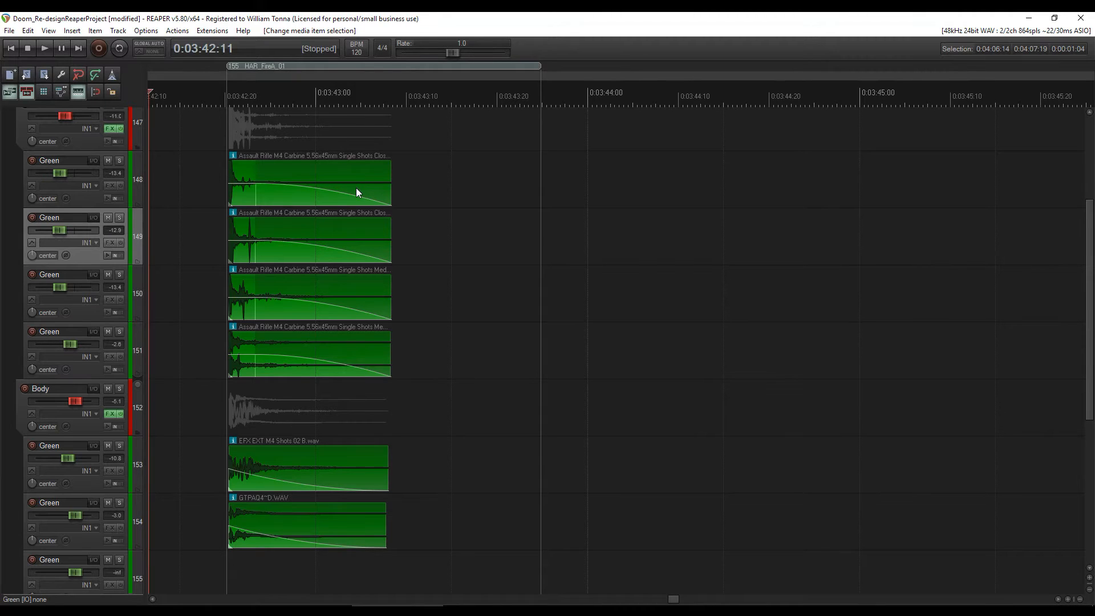
{"action": "scroll", "coordinate": [201, 225], "scroll_direction": "up", "scroll_amount": 3}
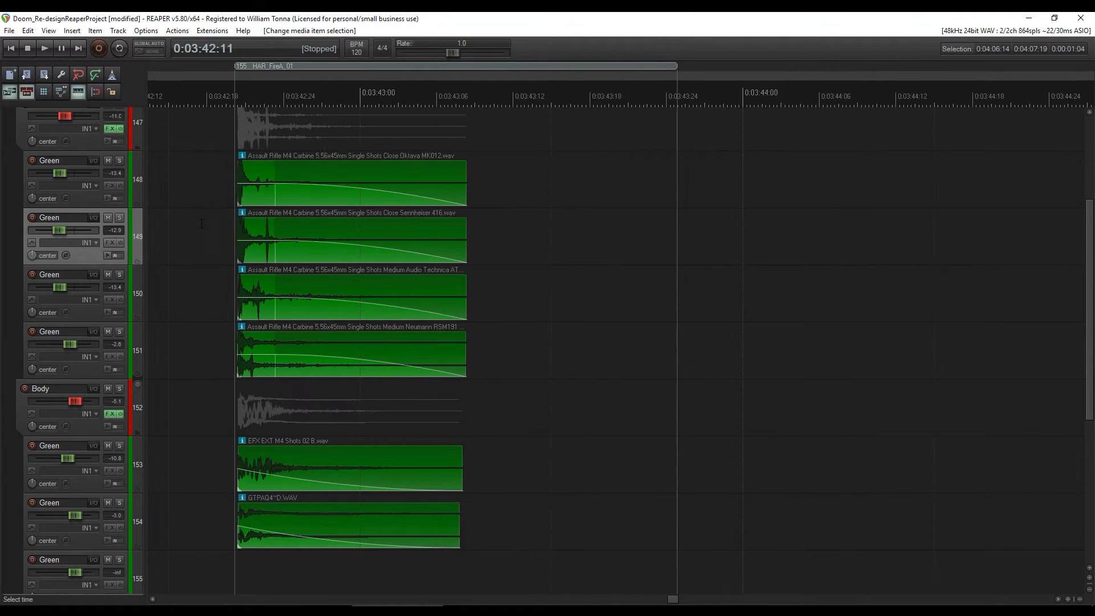
{"action": "scroll", "coordinate": [201, 224], "scroll_direction": "up", "scroll_amount": 2}
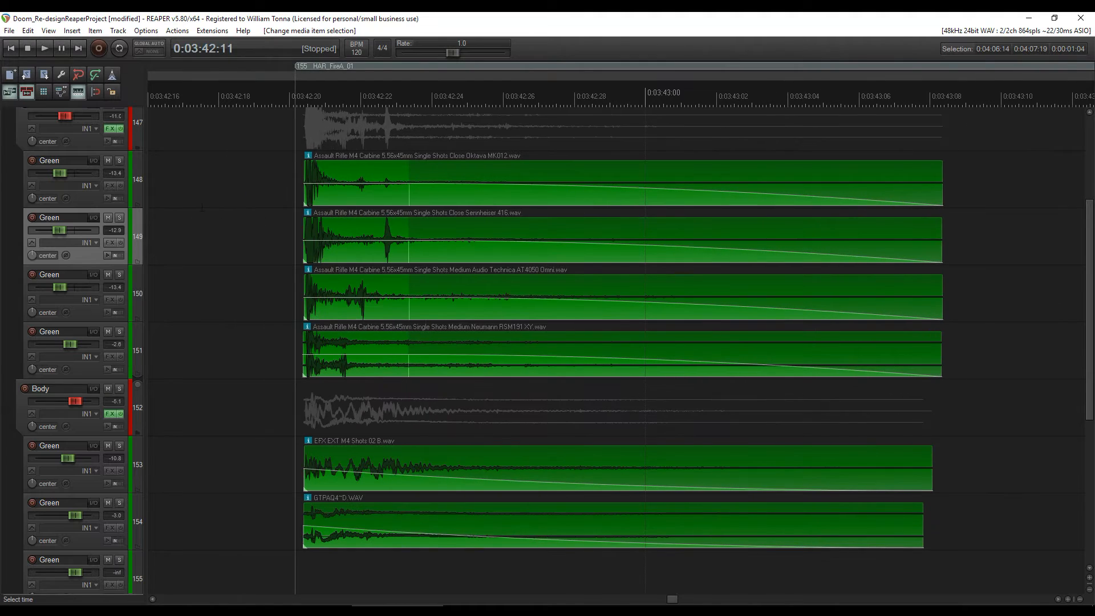
{"action": "scroll", "coordinate": [121, 160], "scroll_direction": "up", "scroll_amount": 1}
Step: Solo the Close group and play its HAR_FireA_01 layers repeatedly
{"action": "left_click", "coordinate": [121, 159]}
{"action": "key", "text": "space"}
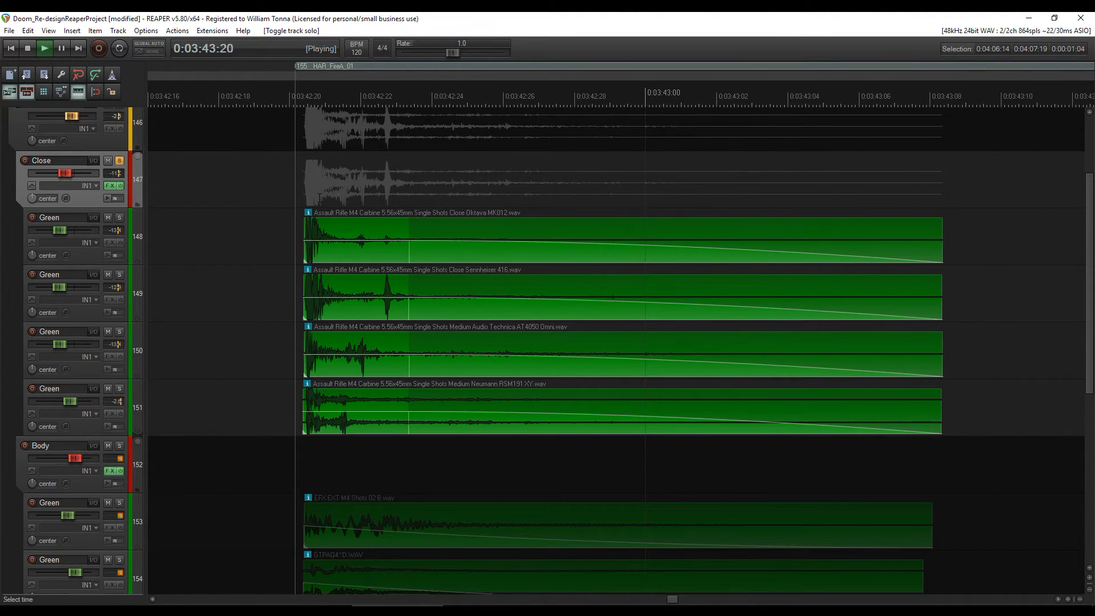
{"action": "key", "text": "space"}
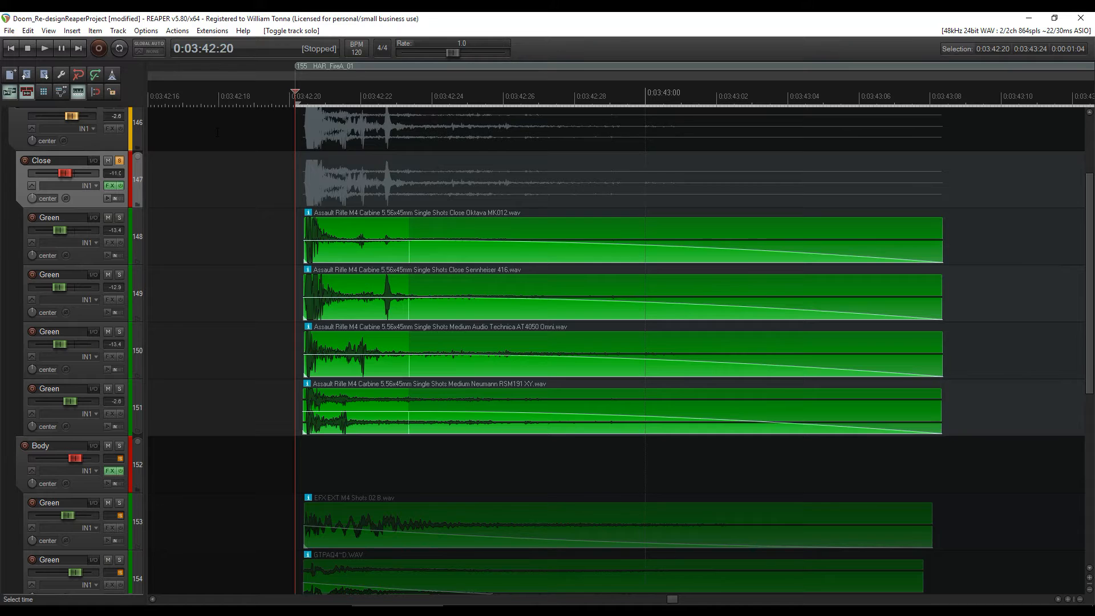
{"action": "key", "text": "space"}
{"action": "key", "text": "space"}
Step: Point out the first two Close tracks, and select all four Assault Rifle M4 Carbine items of HAR_FireA_01
{"action": "left_click", "coordinate": [104, 261]}
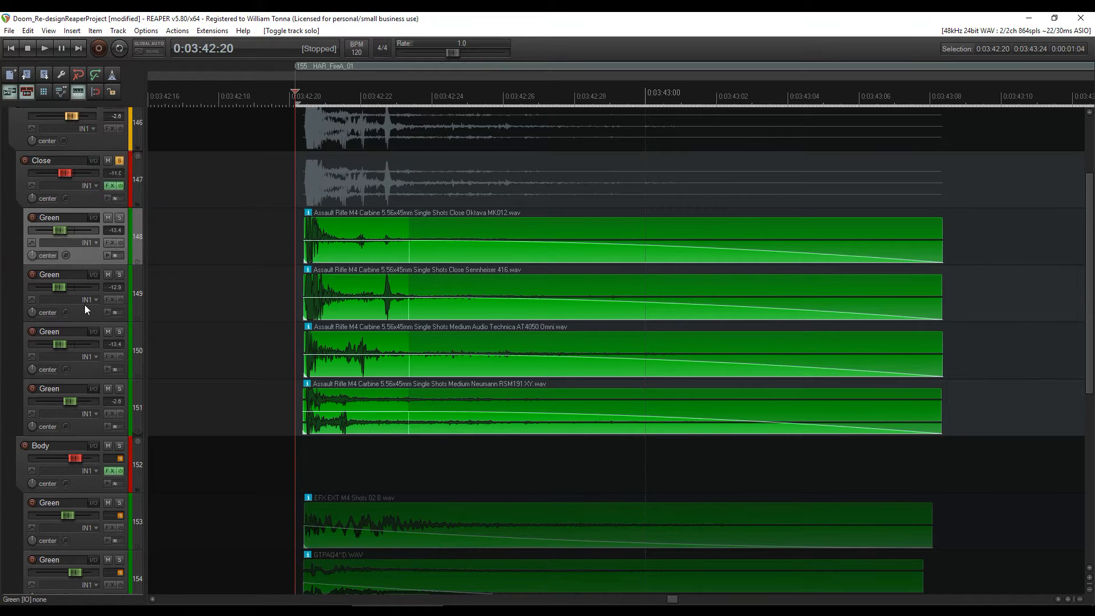
{"action": "left_click", "coordinate": [85, 306]}
{"action": "left_click_drag", "start_coordinate": [407, 215], "coordinate": [377, 443]}
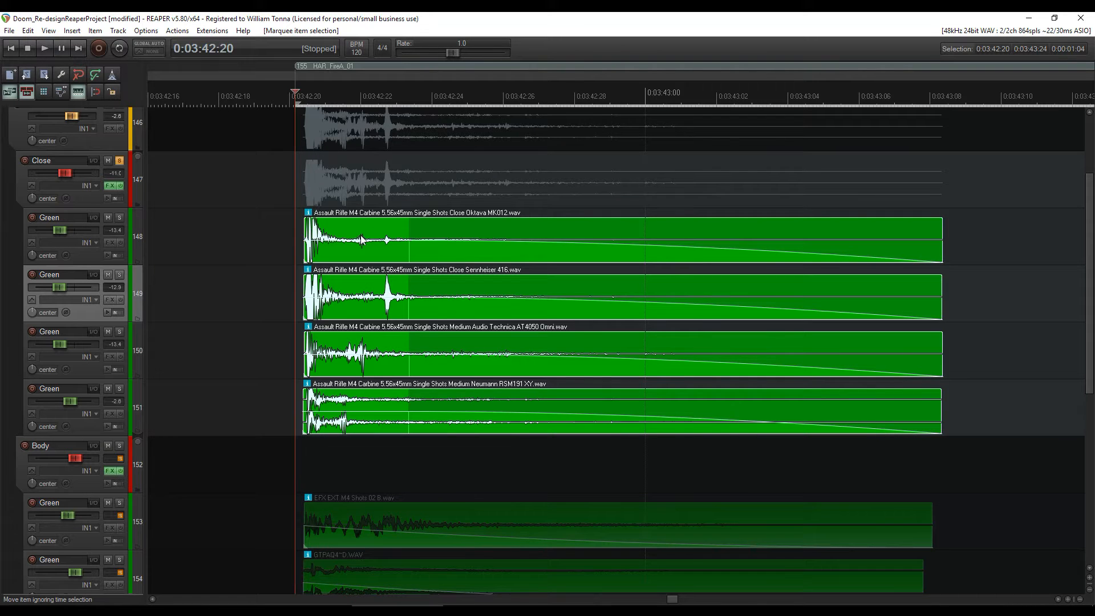
Step: Switch the solo from the Close group to the Body group and play its HAR_FireA_01 layers repeatedly
{"action": "left_click", "coordinate": [254, 234]}
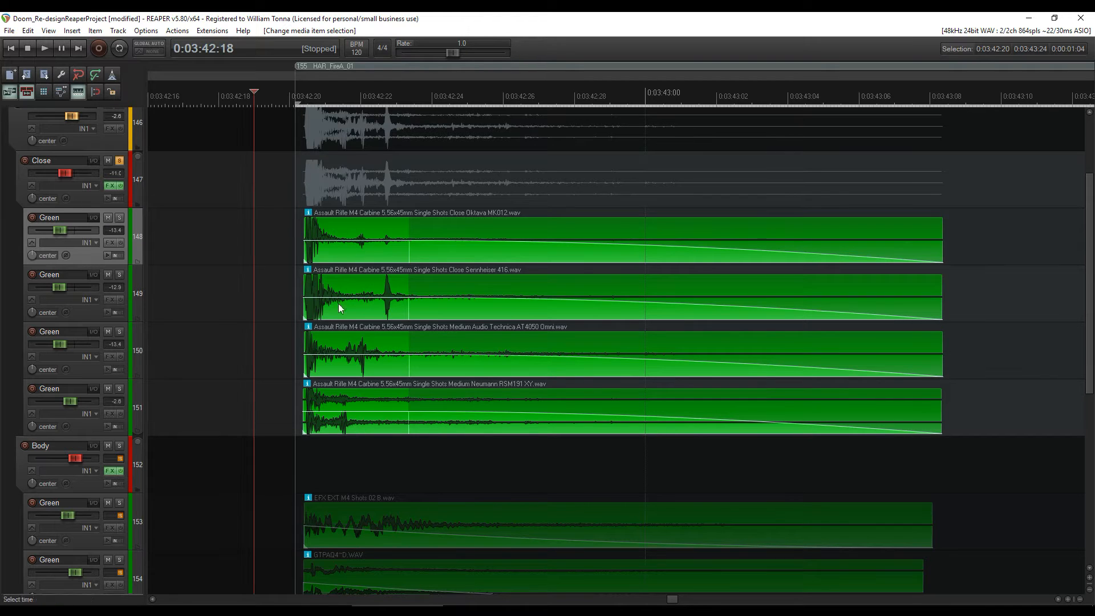
{"action": "left_click", "coordinate": [118, 161]}
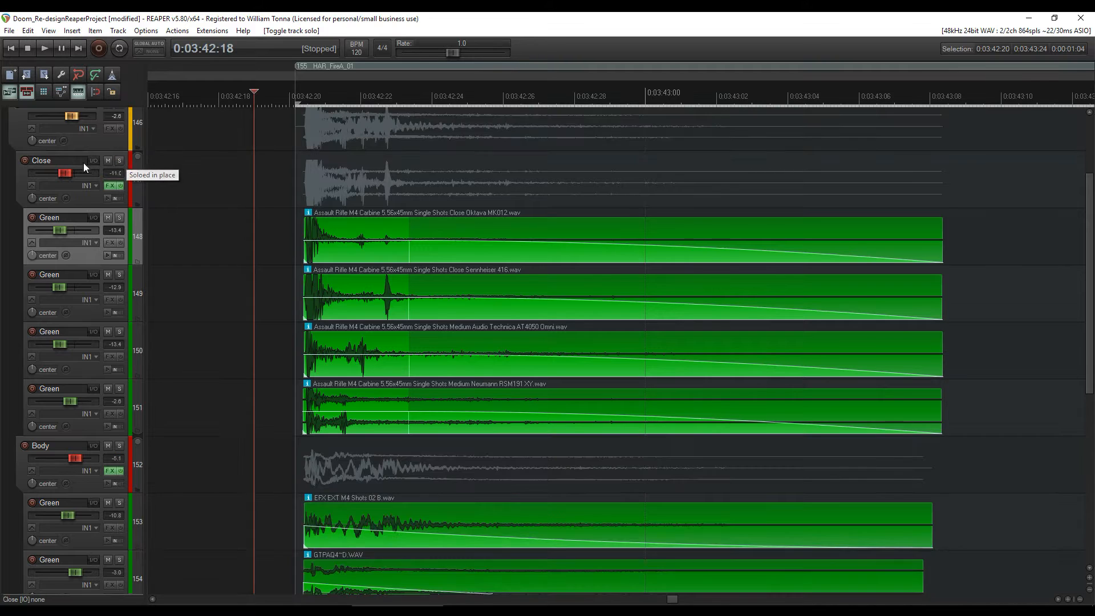
{"action": "left_click", "coordinate": [119, 446]}
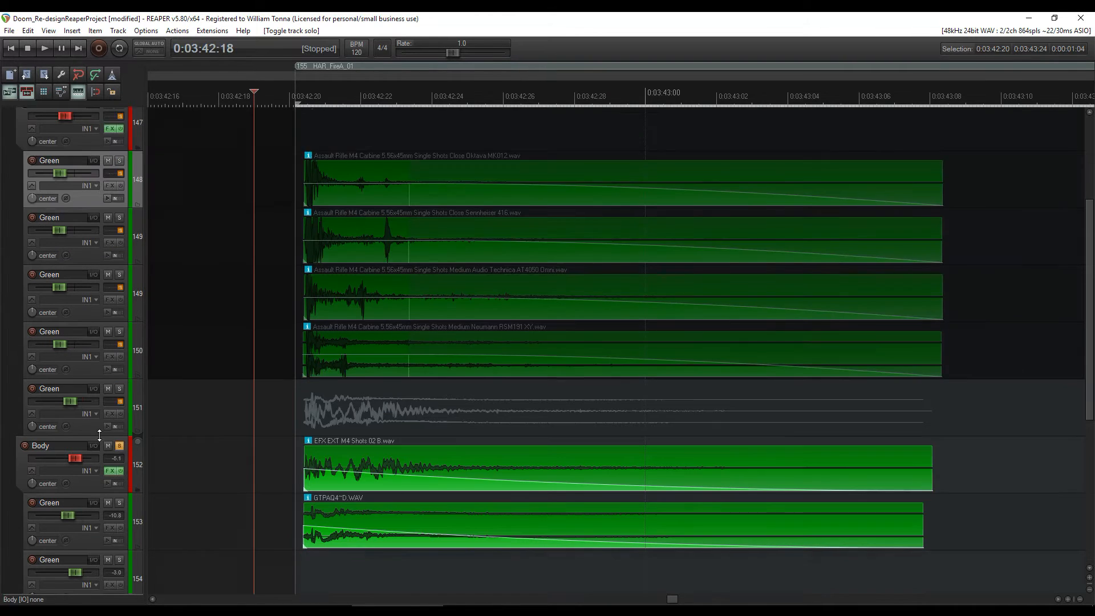
{"action": "scroll", "coordinate": [97, 442], "scroll_direction": "down", "scroll_amount": 3}
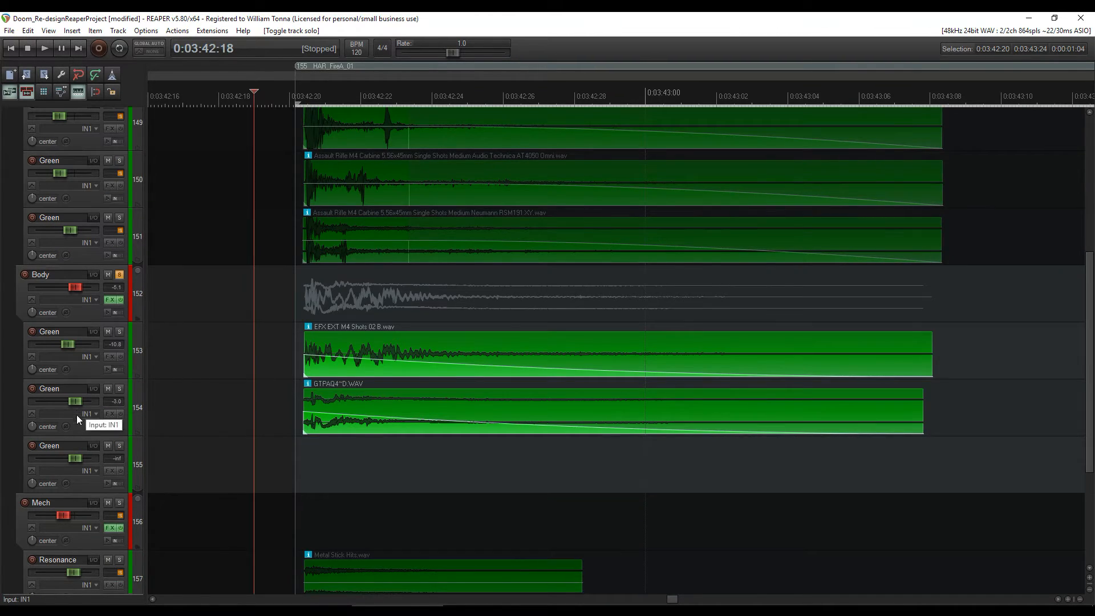
{"action": "key", "text": "space"}
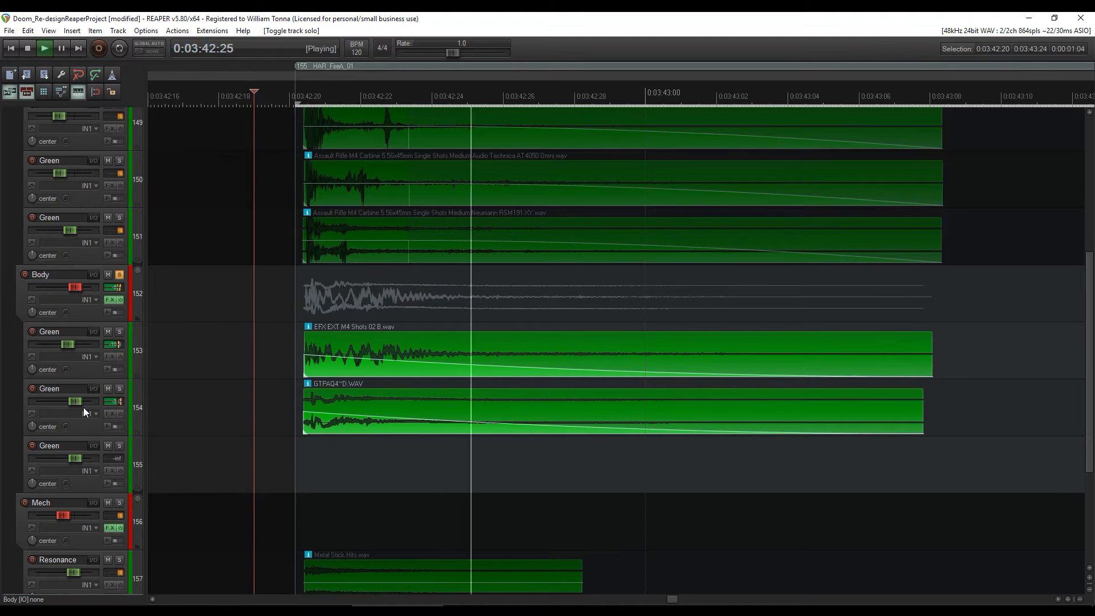
{"action": "key", "text": "space"}
{"action": "key", "text": "space"}
{"action": "key", "text": "space"}
{"action": "key", "text": "space"}
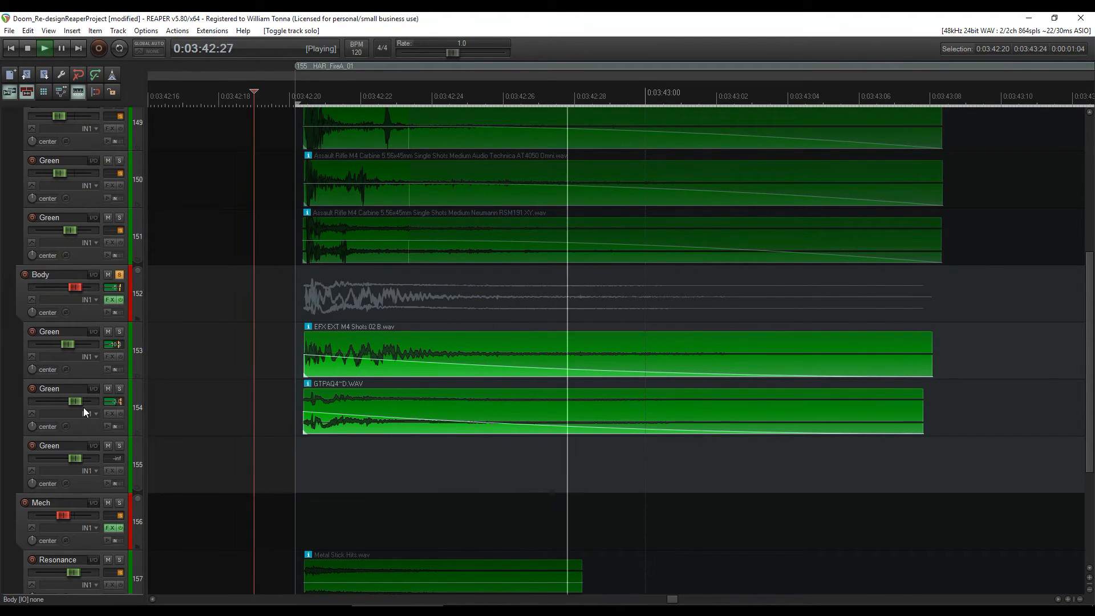
Step: Solo only the EFX EXT M4 Shots 02 B layer of the Body group, play it, and clear the solo
{"action": "left_click", "coordinate": [119, 331]}
{"action": "key", "text": "space"}
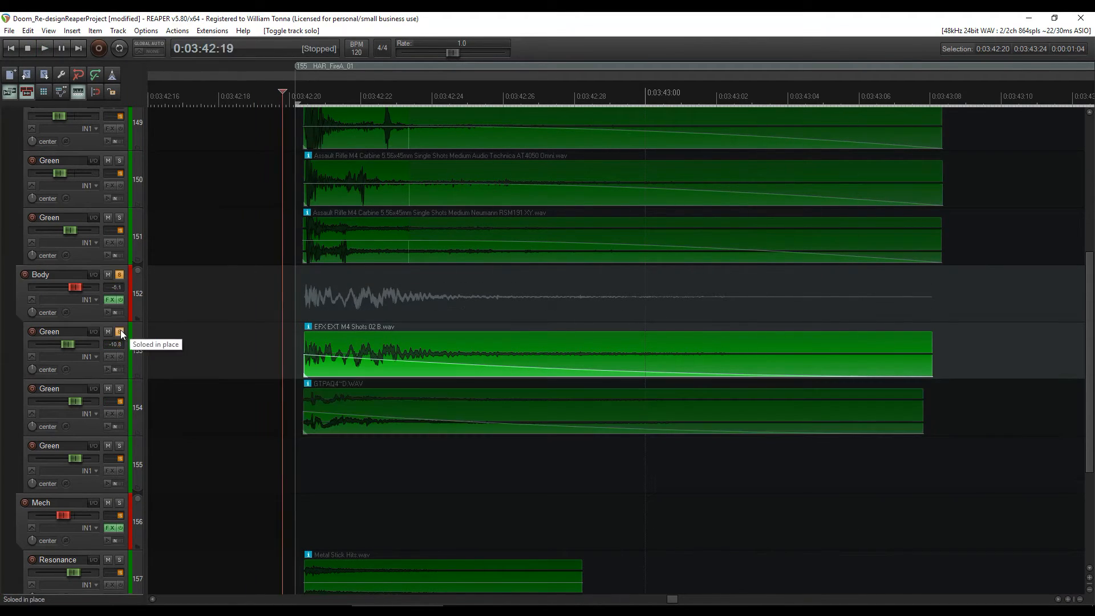
{"action": "left_click", "coordinate": [120, 275]}
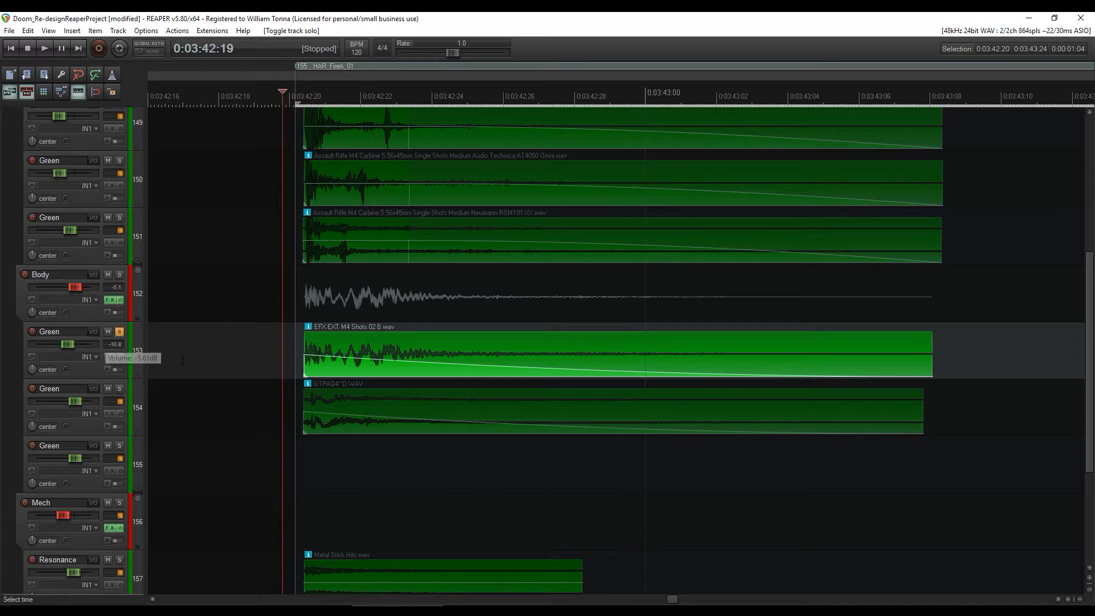
{"action": "key", "text": "space"}
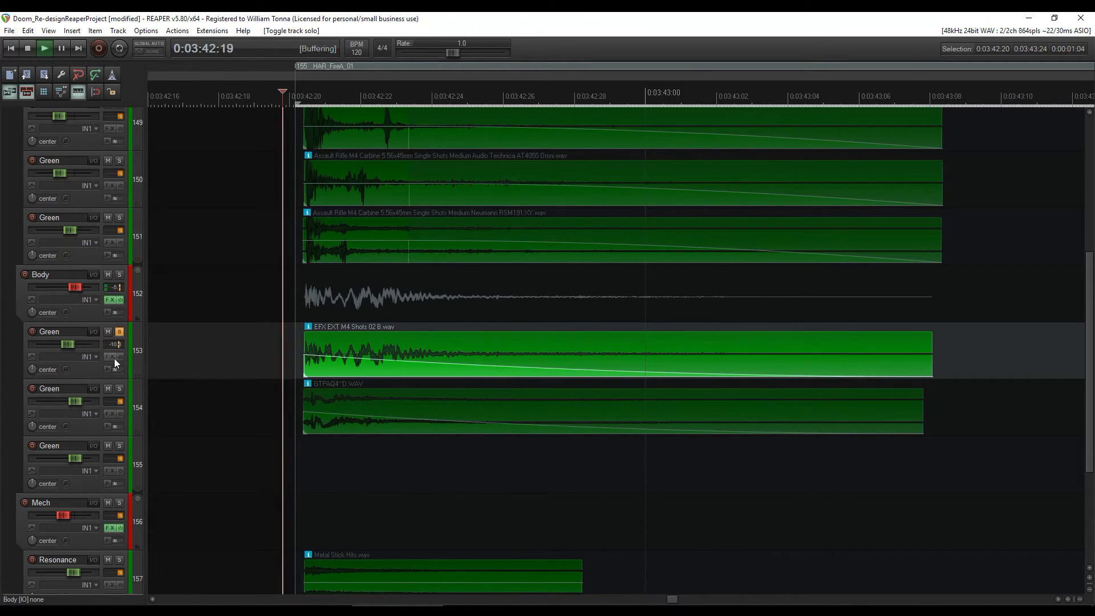
{"action": "left_click", "coordinate": [121, 333]}
{"action": "key", "text": "space"}
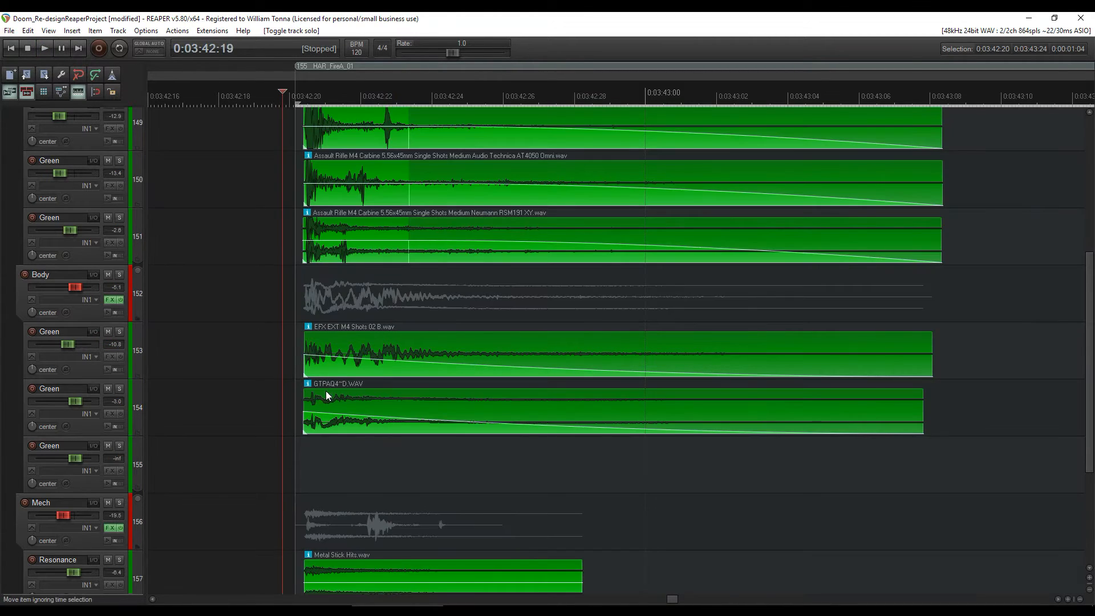
Step: Select the second Body layer's item, solo its track, and play it from just before HAR_FireA_01
{"action": "left_click", "coordinate": [326, 391]}
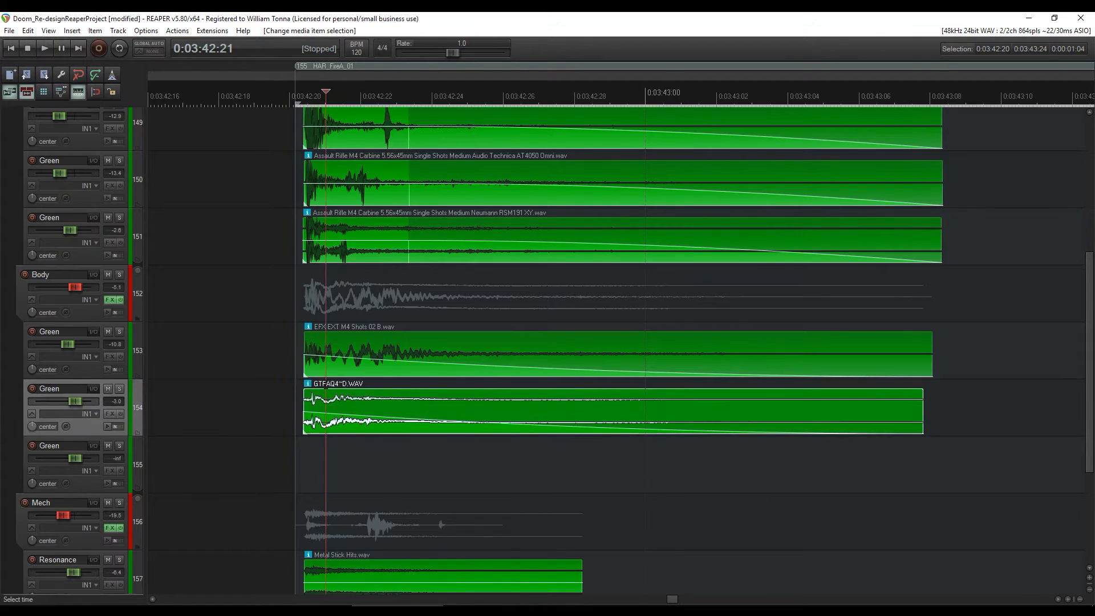
{"action": "left_click", "coordinate": [119, 389]}
{"action": "left_click", "coordinate": [290, 87]}
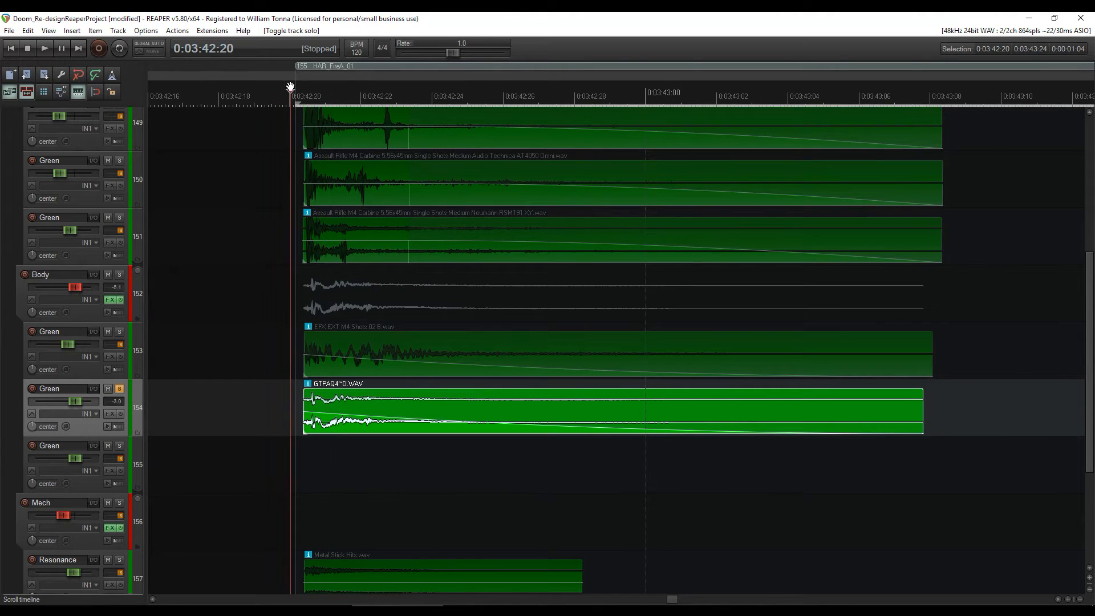
{"action": "key", "text": "space"}
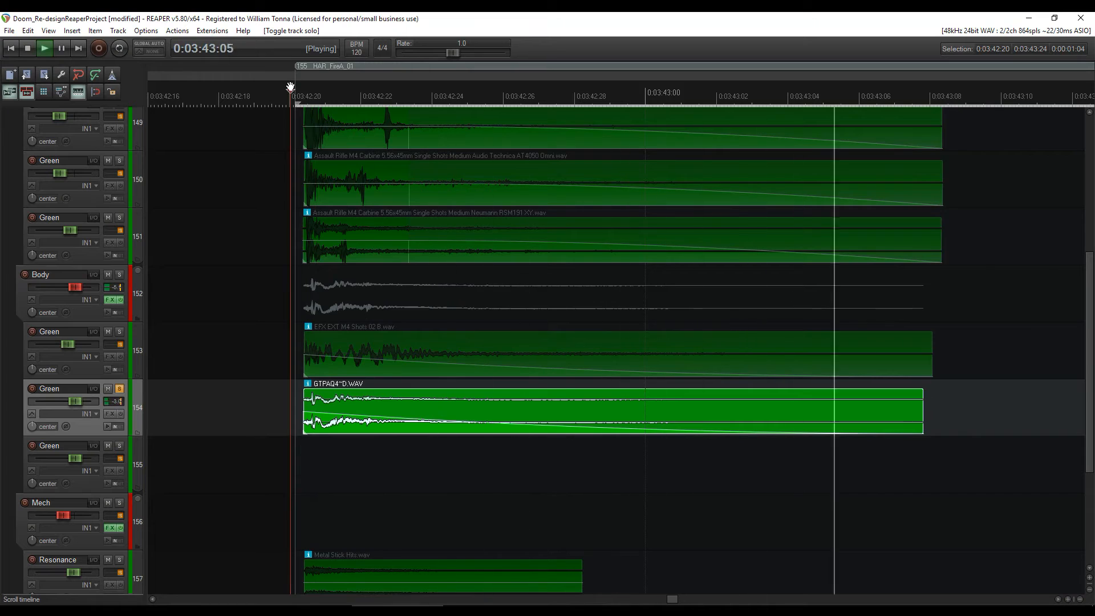
{"action": "key", "text": "space"}
Step: Add the EFX EXT M4 Shots layer to the solo, play both Body layers together, and clear both solos
{"action": "left_click", "coordinate": [119, 333]}
{"action": "key", "text": "space"}
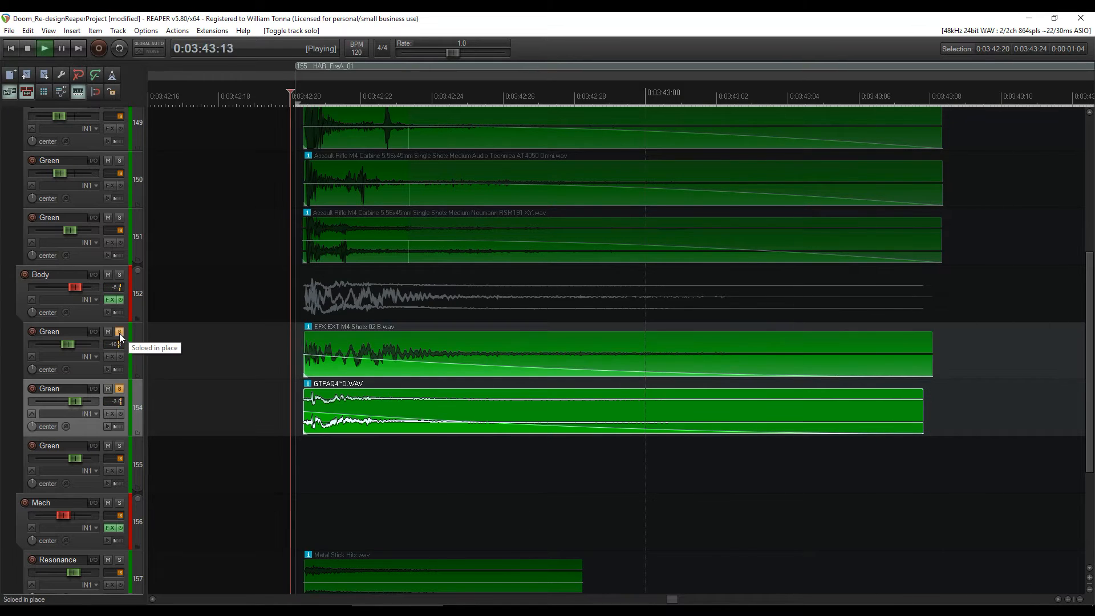
{"action": "left_click", "coordinate": [118, 333]}
{"action": "left_click", "coordinate": [119, 390]}
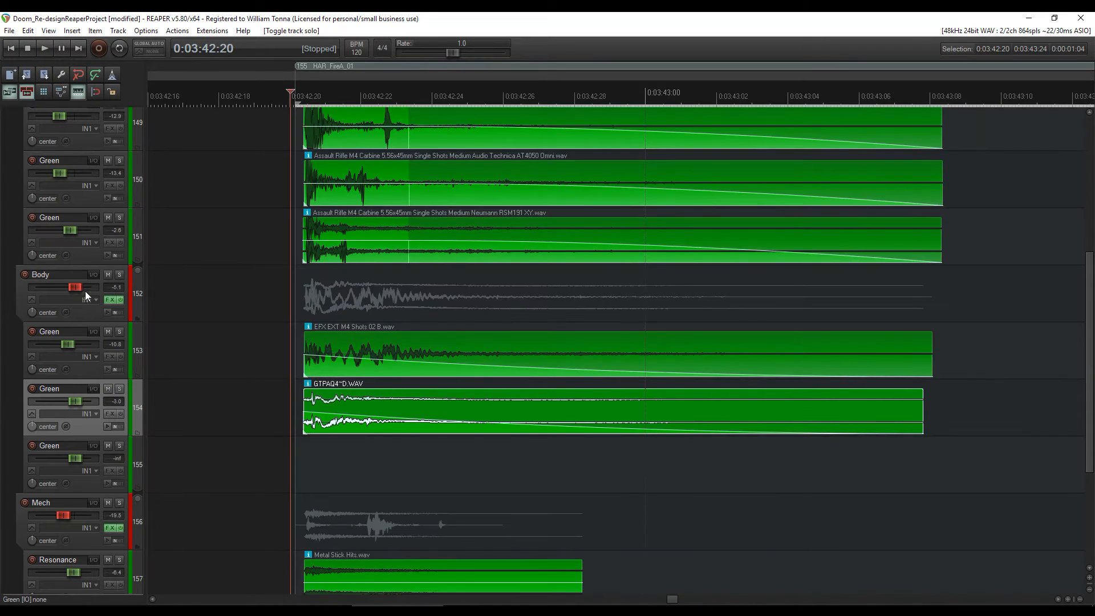
Step: Solo the Mech group and play its Resonance and Rattle layers together for HAR_FireA_01
{"action": "scroll", "coordinate": [65, 384], "scroll_direction": "down", "scroll_amount": 2}
{"action": "scroll", "coordinate": [65, 385], "scroll_direction": "down", "scroll_amount": 1}
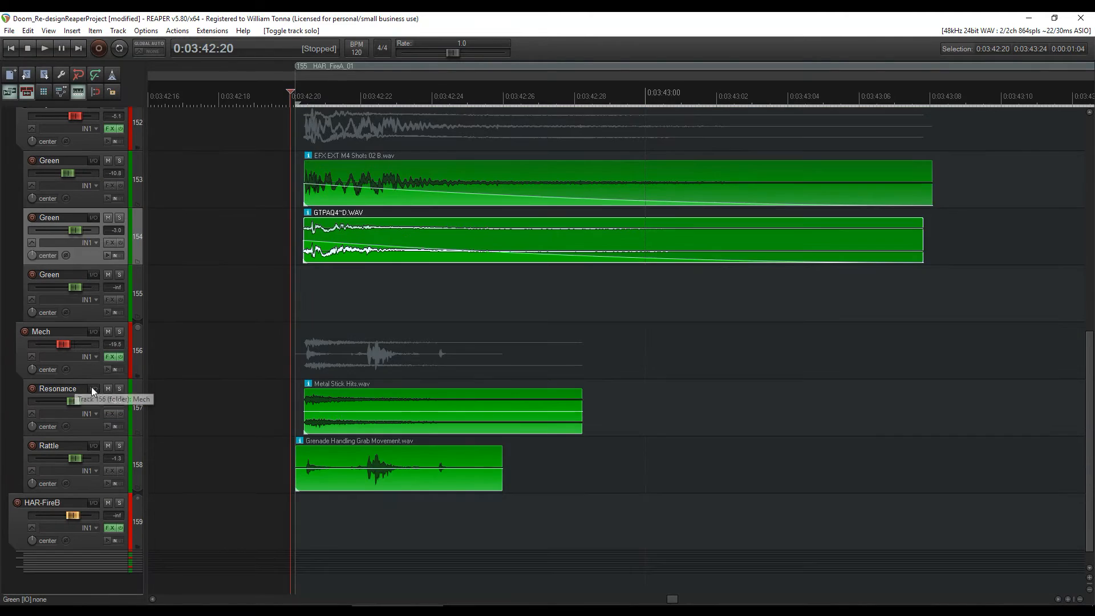
{"action": "left_click", "coordinate": [119, 332]}
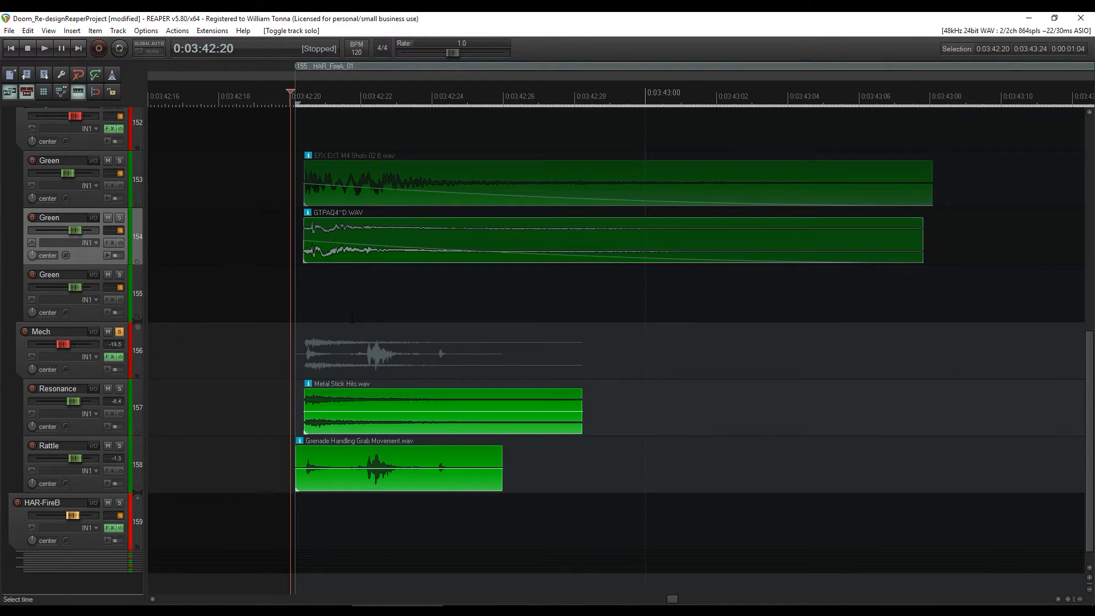
{"action": "key", "text": "space"}
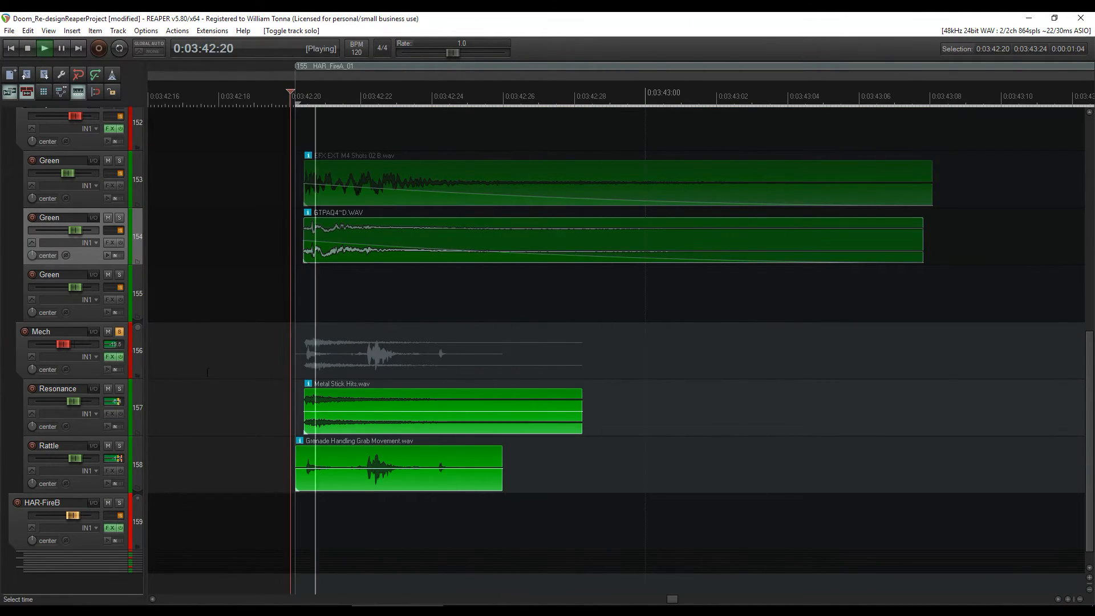
{"action": "key", "text": "space"}
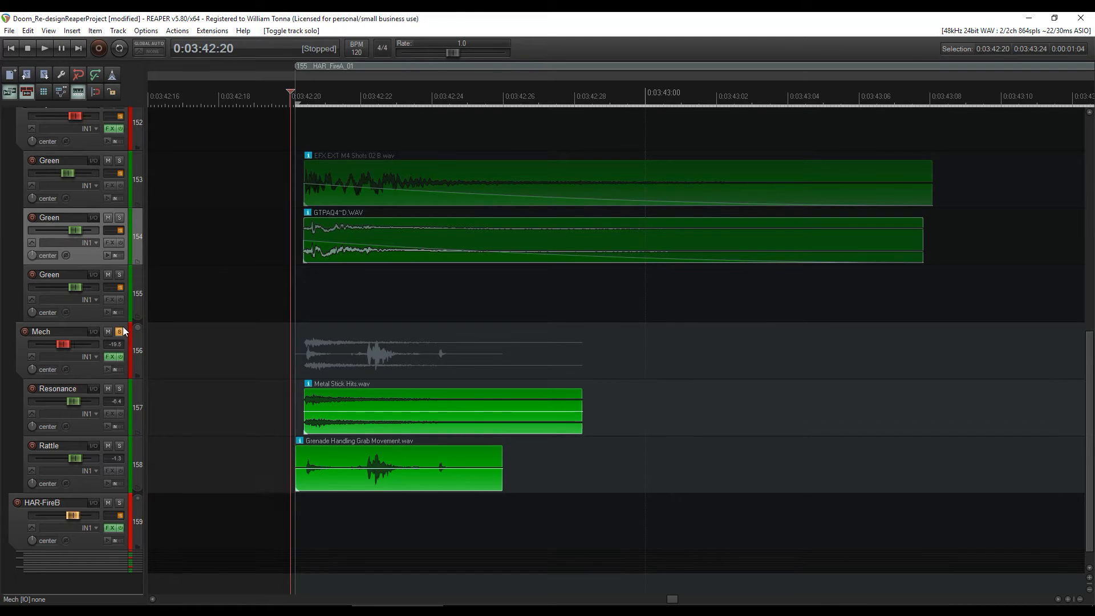
Step: Solo the Resonance track within the Mech group, play its Metal Stick Hits layer, and clear its solo
{"action": "left_click", "coordinate": [120, 388]}
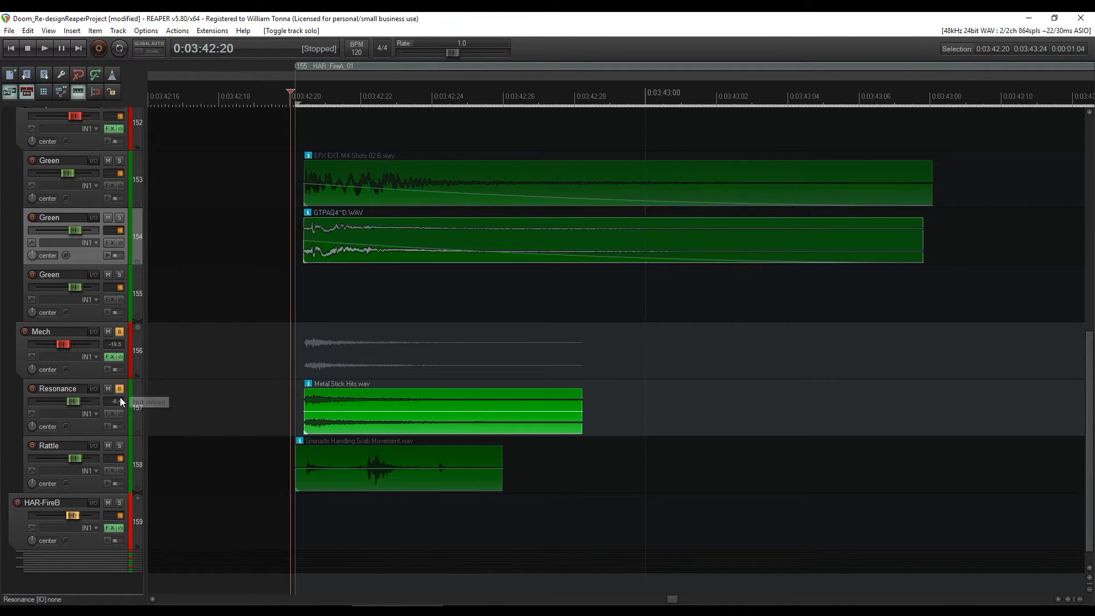
{"action": "key", "text": "space"}
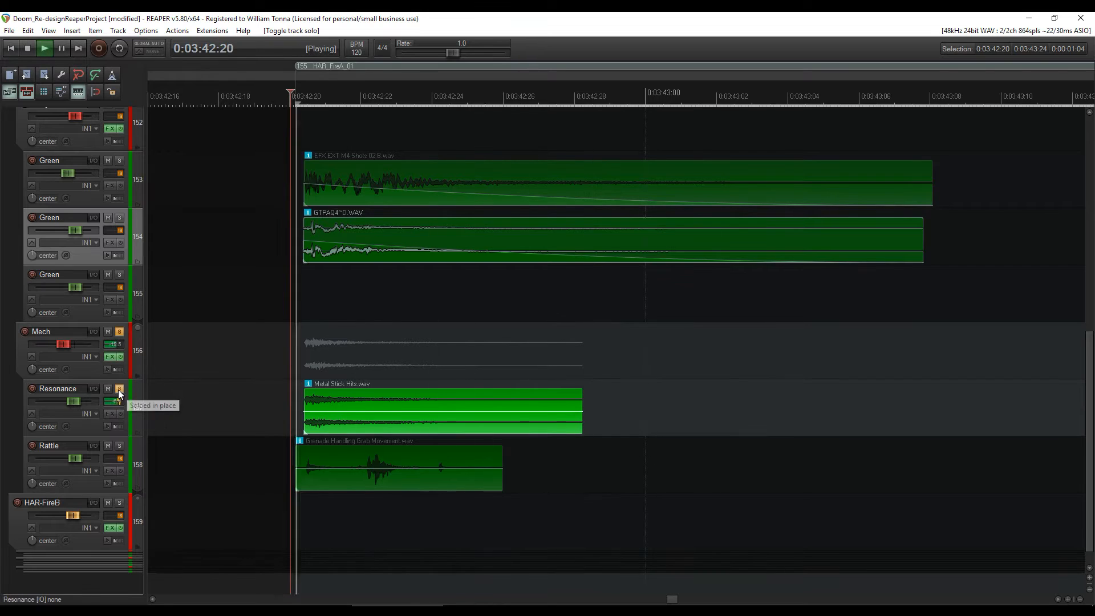
{"action": "key", "text": "space"}
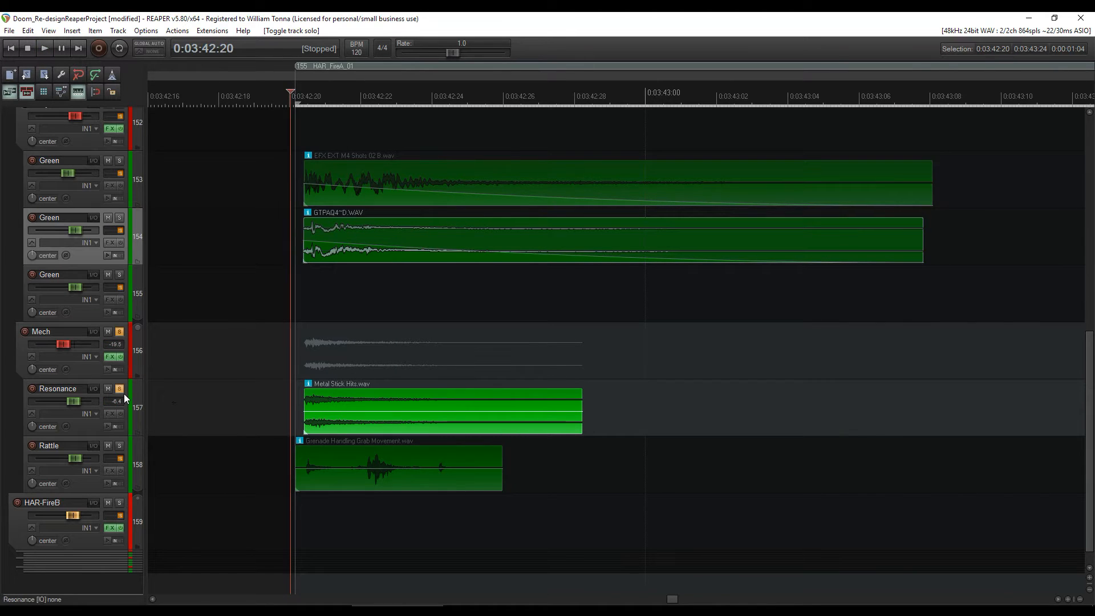
{"action": "left_click", "coordinate": [118, 389]}
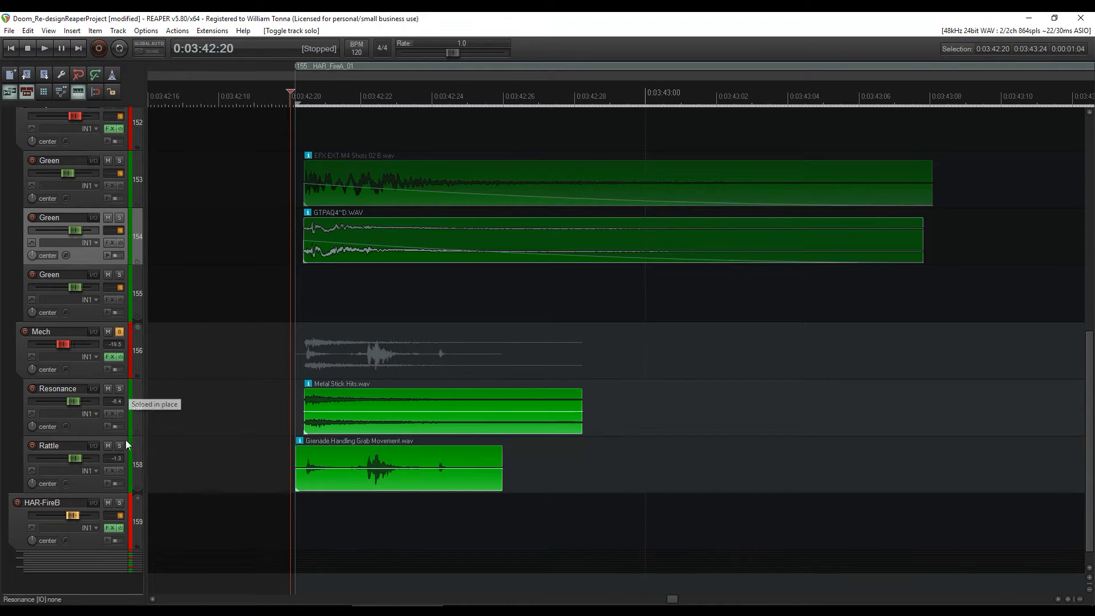
Step: Solo the Rattle track and play its Grenade Handling layer across the variations through HAR_FireA_06
{"action": "left_click", "coordinate": [119, 446]}
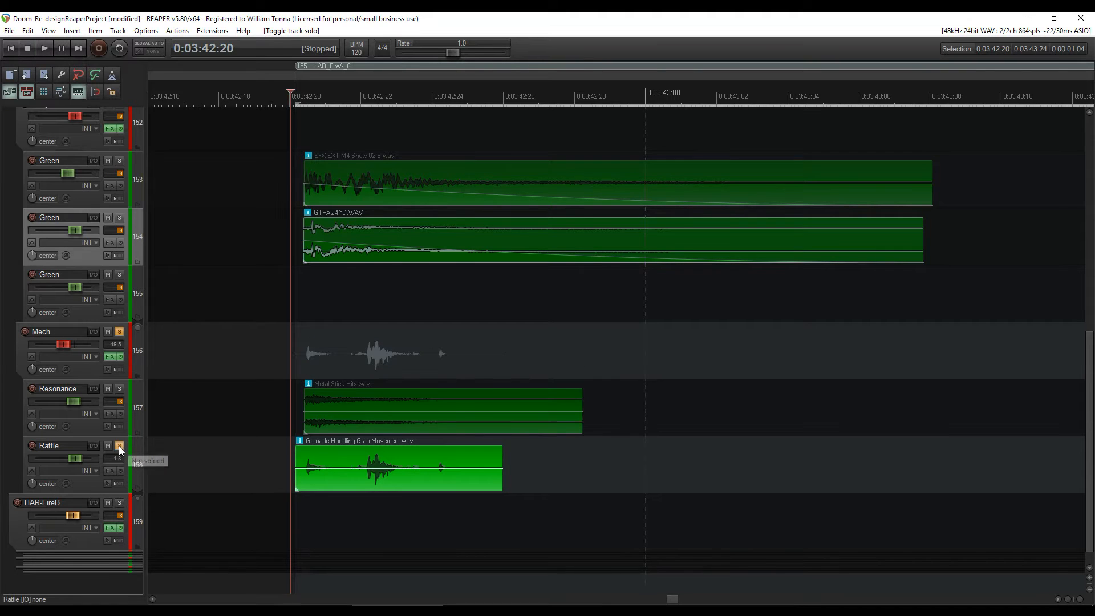
{"action": "key", "text": "space"}
{"action": "scroll", "coordinate": [544, 412], "scroll_direction": "down", "scroll_amount": 4}
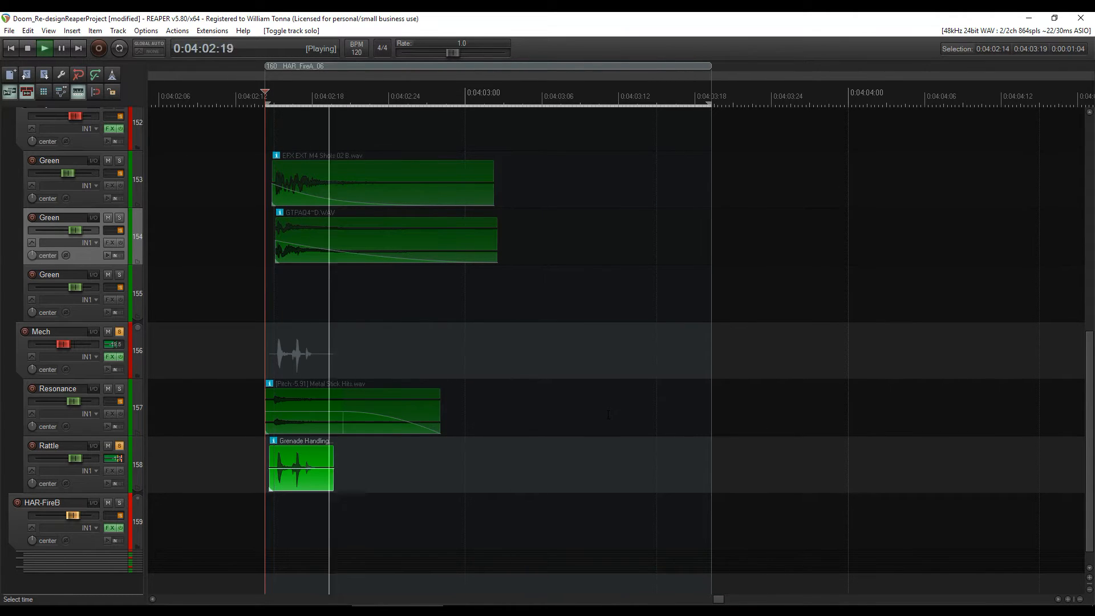
{"action": "key", "text": "space"}
Step: Clear the Rattle and Mech solos and play the full HAR-FireA mix through HAR_FireA_06
{"action": "left_click", "coordinate": [119, 449]}
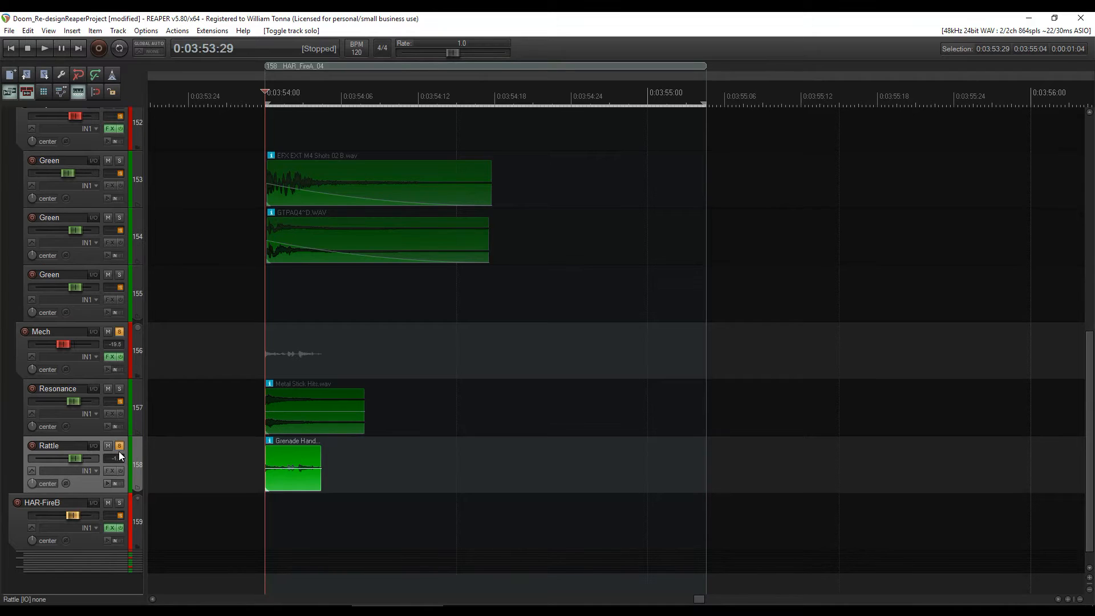
{"action": "left_click", "coordinate": [121, 333]}
{"action": "key", "text": "space"}
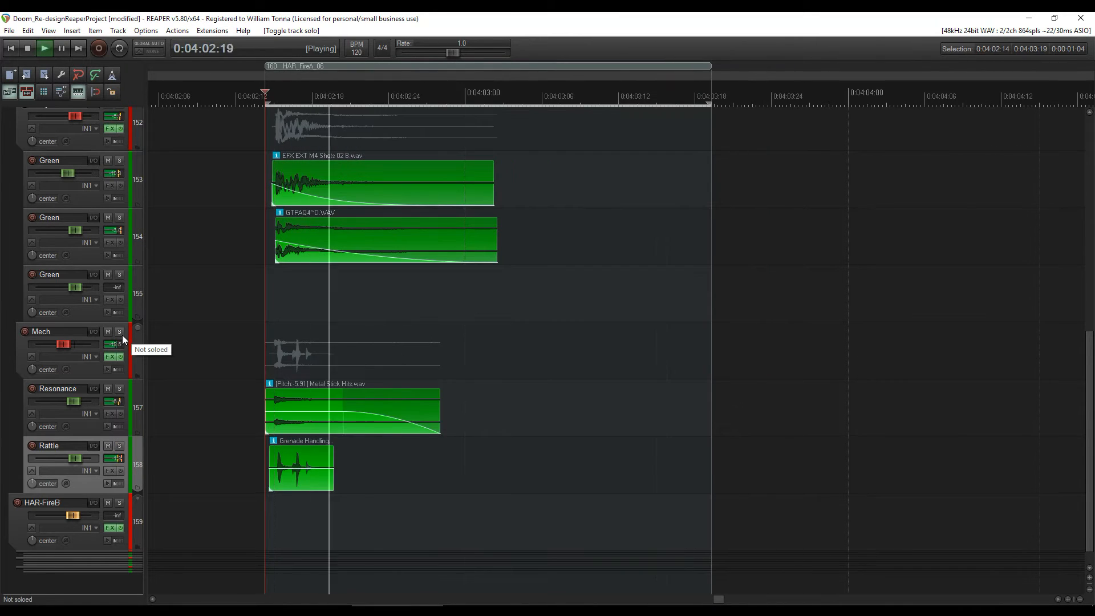
{"action": "key", "text": "space"}
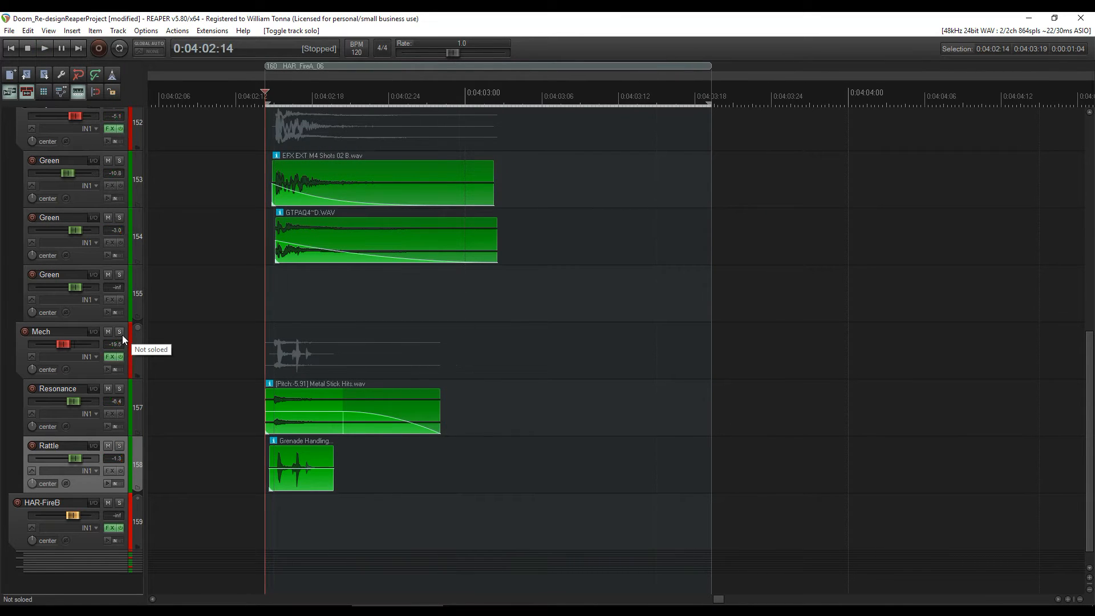
Step: Point out the Mech and Body groups by selecting their folder tracks one after the other
{"action": "left_click", "coordinate": [24, 344]}
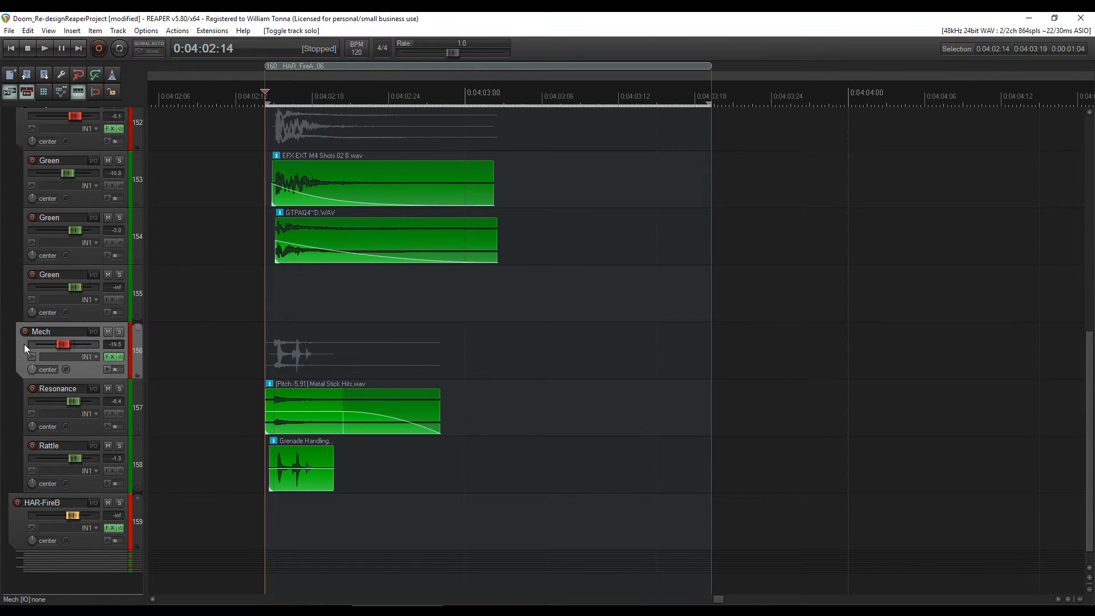
{"action": "scroll", "coordinate": [8, 255], "scroll_direction": "up", "scroll_amount": 2}
{"action": "left_click", "coordinate": [9, 240]}
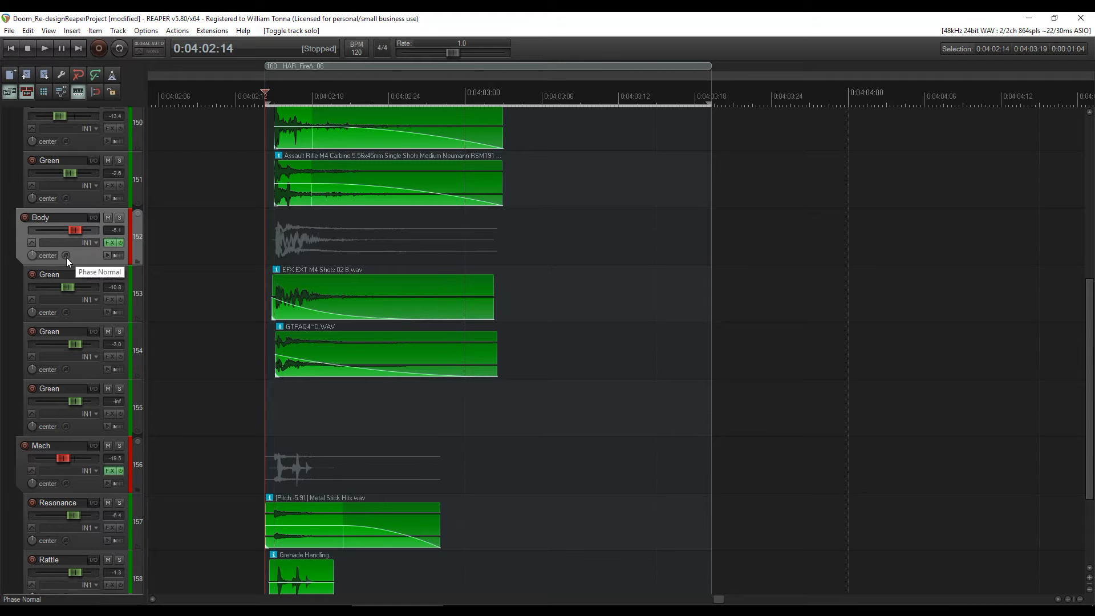
Step: Collapse the HAR-FireA folder and expand the HAR-FireB folder to show its Flames, Mech and Explosion groups
{"action": "scroll", "coordinate": [65, 258], "scroll_direction": "down", "scroll_amount": 1}
{"action": "scroll", "coordinate": [64, 258], "scroll_direction": "down", "scroll_amount": 3}
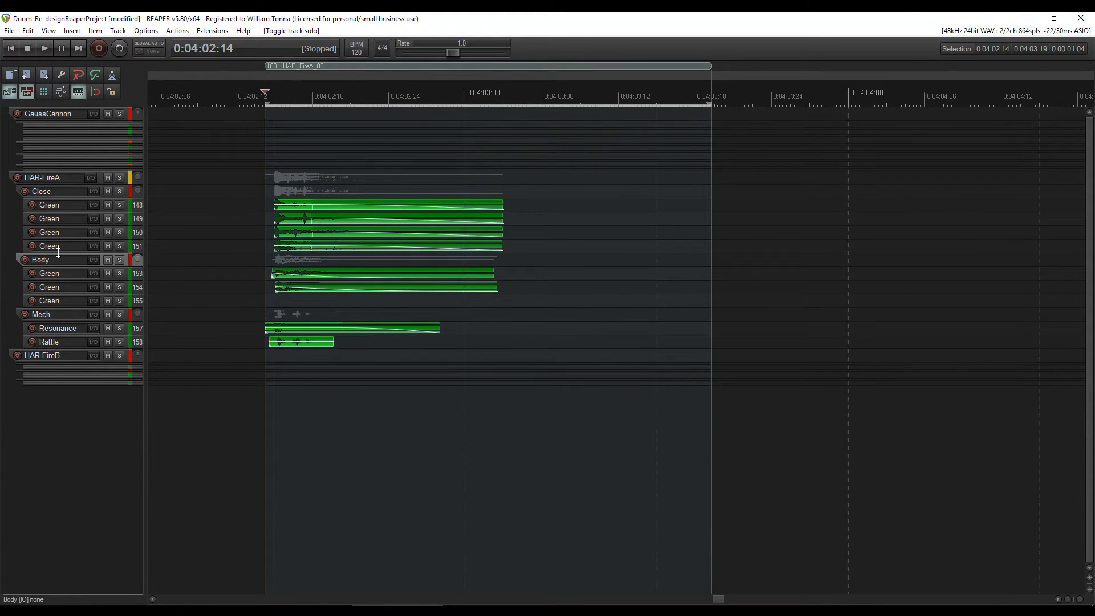
{"action": "left_click", "coordinate": [138, 177]}
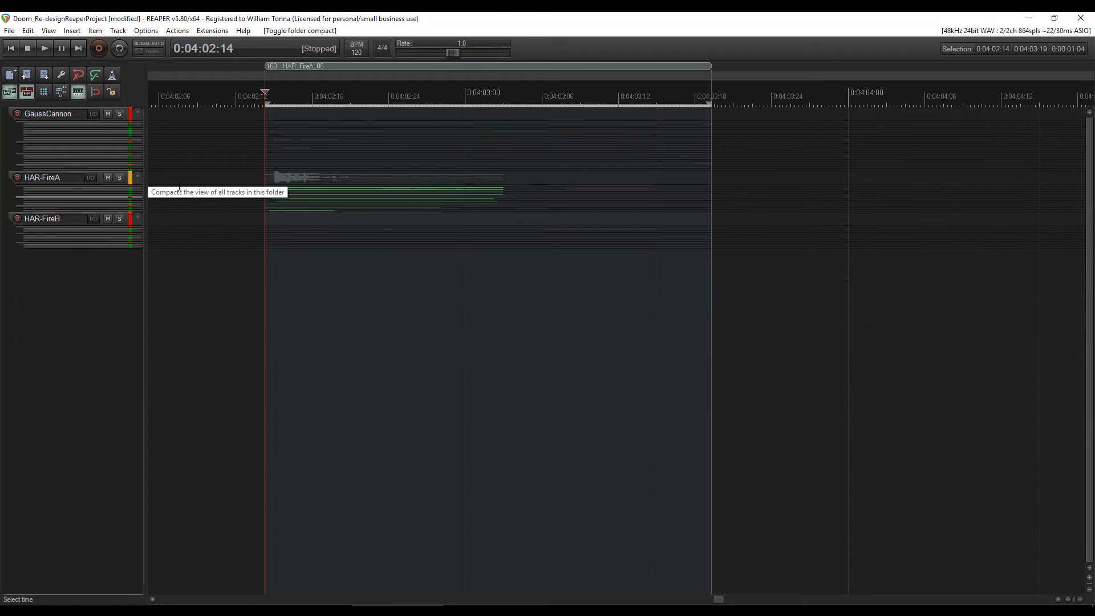
{"action": "left_click", "coordinate": [138, 217]}
{"action": "scroll", "coordinate": [393, 283], "scroll_direction": "down", "scroll_amount": 5}
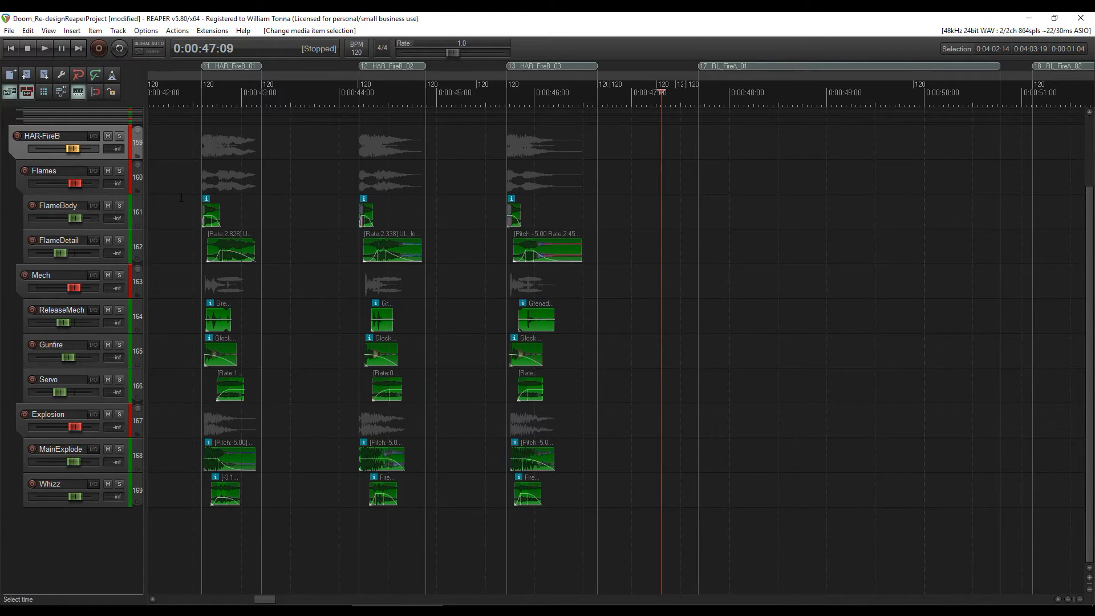
Step: Play the full HAR-FireB mix through its variations HAR_FireB_01, HAR_FireB_02 and HAR_FireB_03
{"action": "left_click", "coordinate": [199, 93]}
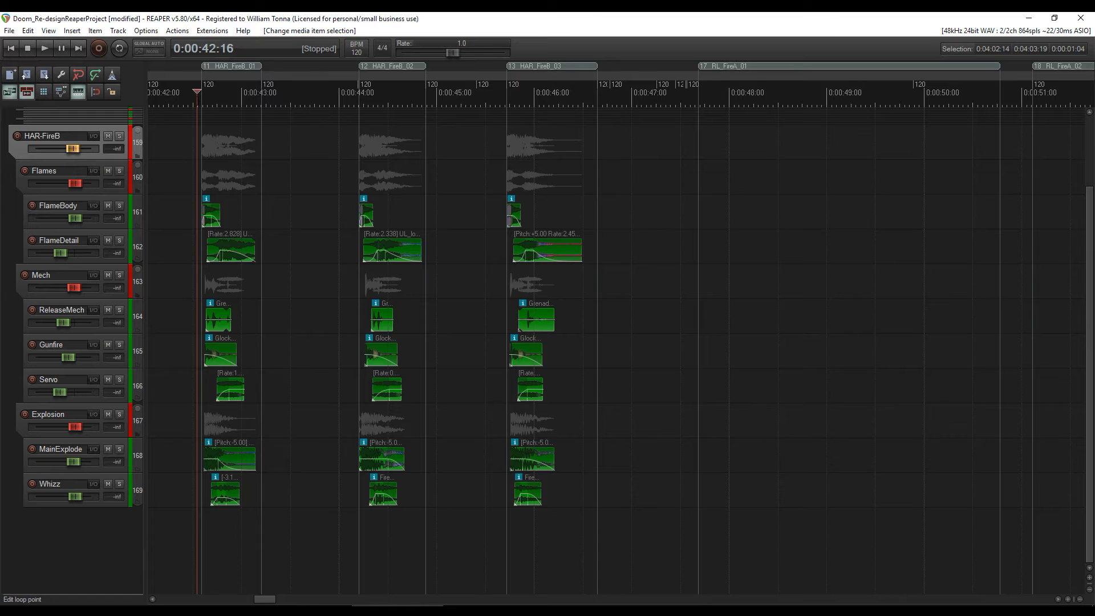
{"action": "left_click_drag", "start_coordinate": [261, 103], "coordinate": [197, 103]}
{"action": "key", "text": "space"}
{"action": "key", "text": "]"}
{"action": "key", "text": "space"}
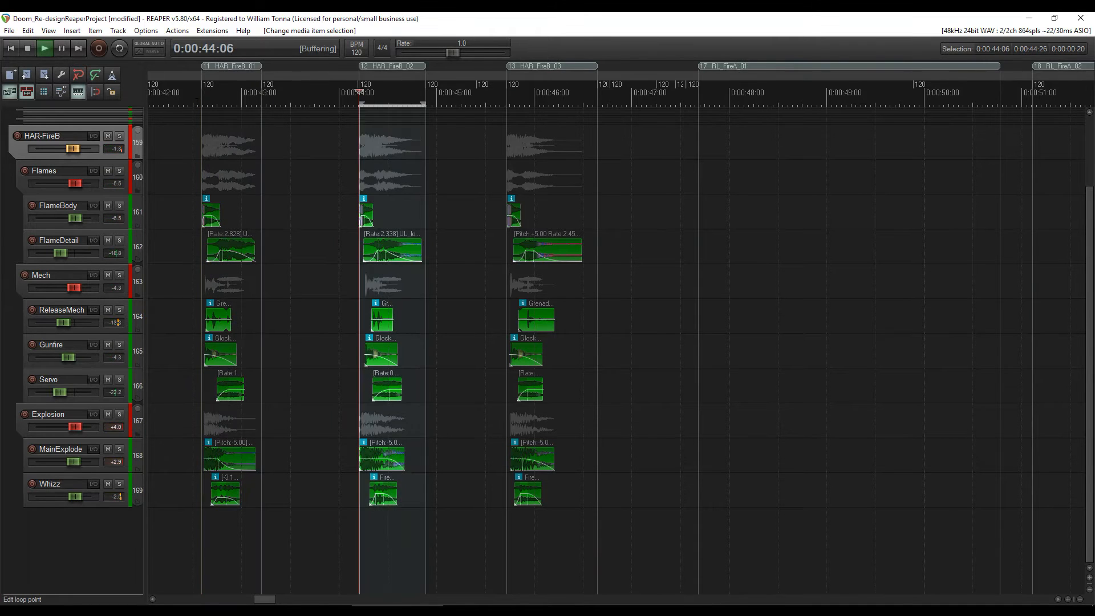
{"action": "key", "text": "]"}
{"action": "key", "text": "space"}
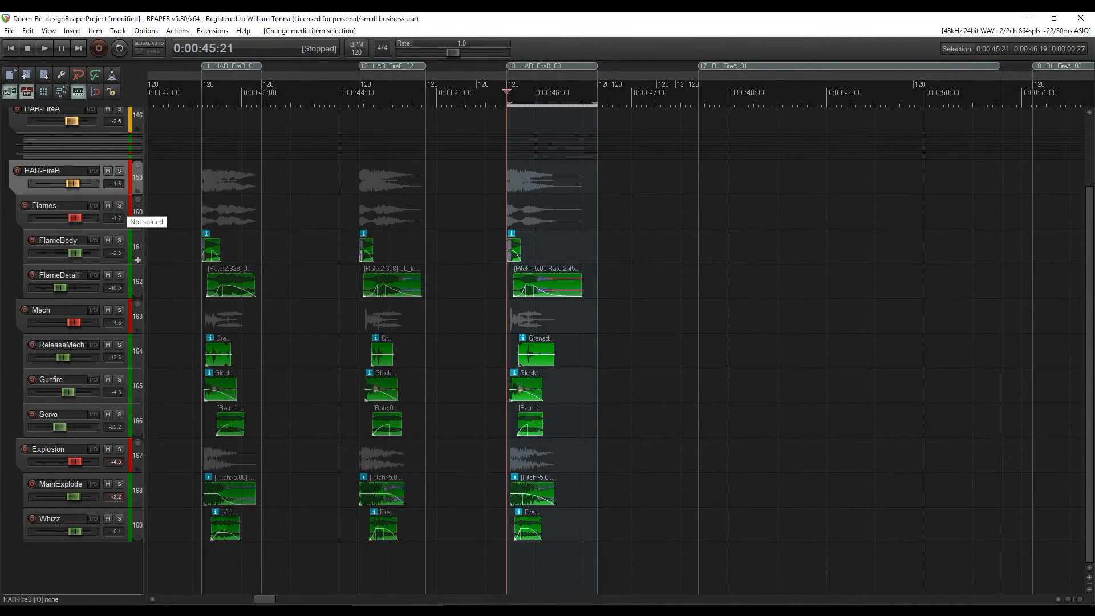
Step: Solo the Flames group and play it from just before the start of HAR_FireB_01
{"action": "scroll", "coordinate": [266, 391], "scroll_direction": "up", "scroll_amount": 4}
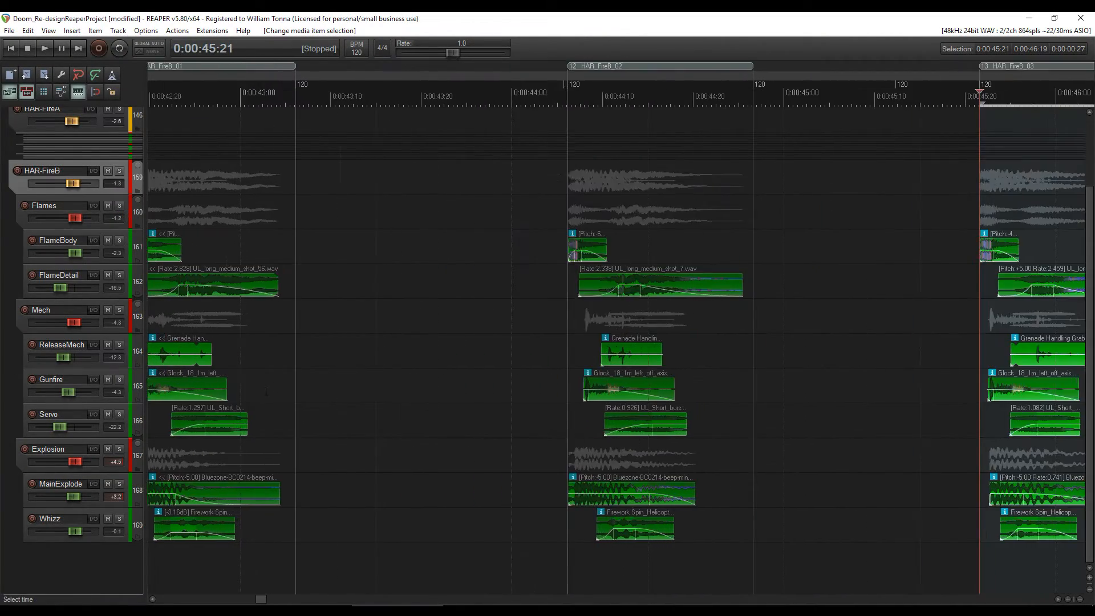
{"action": "scroll", "coordinate": [279, 384], "scroll_direction": "left", "scroll_amount": 3}
{"action": "left_click", "coordinate": [497, 365]}
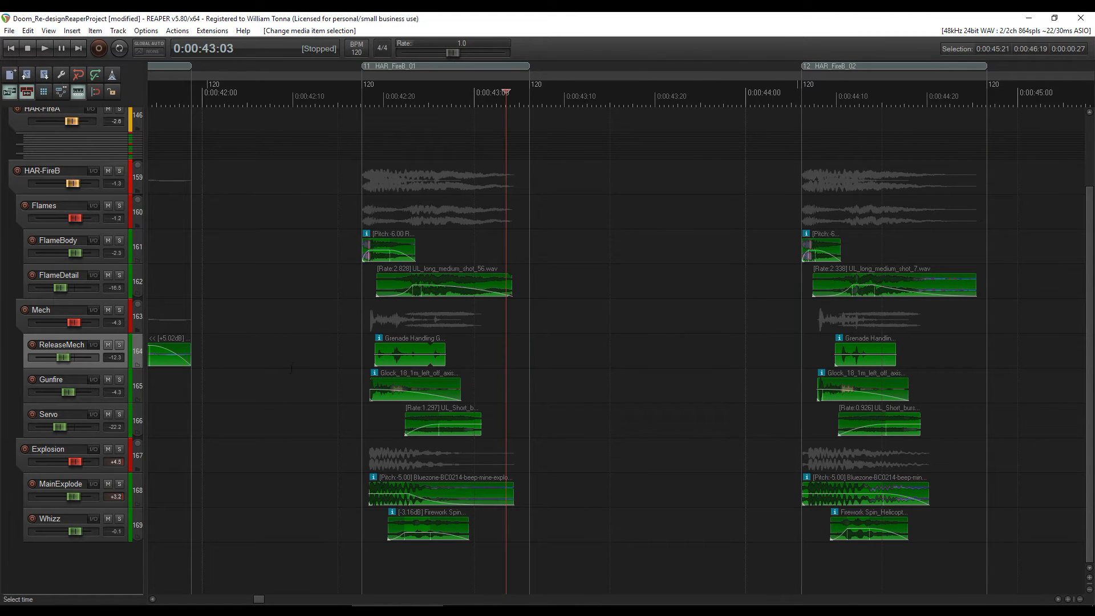
{"action": "scroll", "coordinate": [291, 375], "scroll_direction": "up", "scroll_amount": 2}
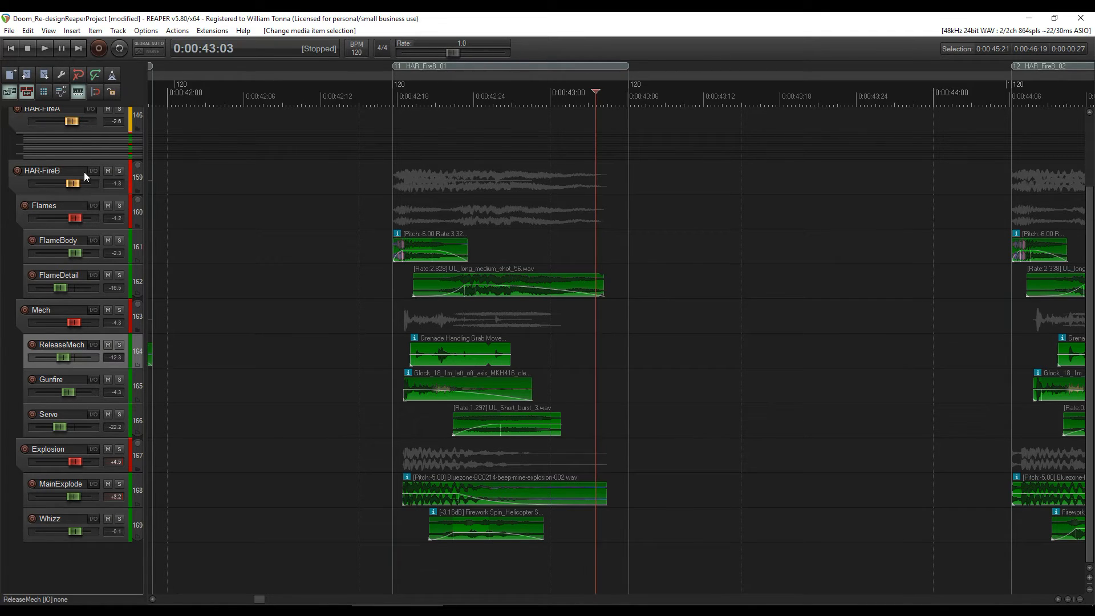
{"action": "left_click", "coordinate": [119, 205]}
{"action": "left_click", "coordinate": [391, 157]}
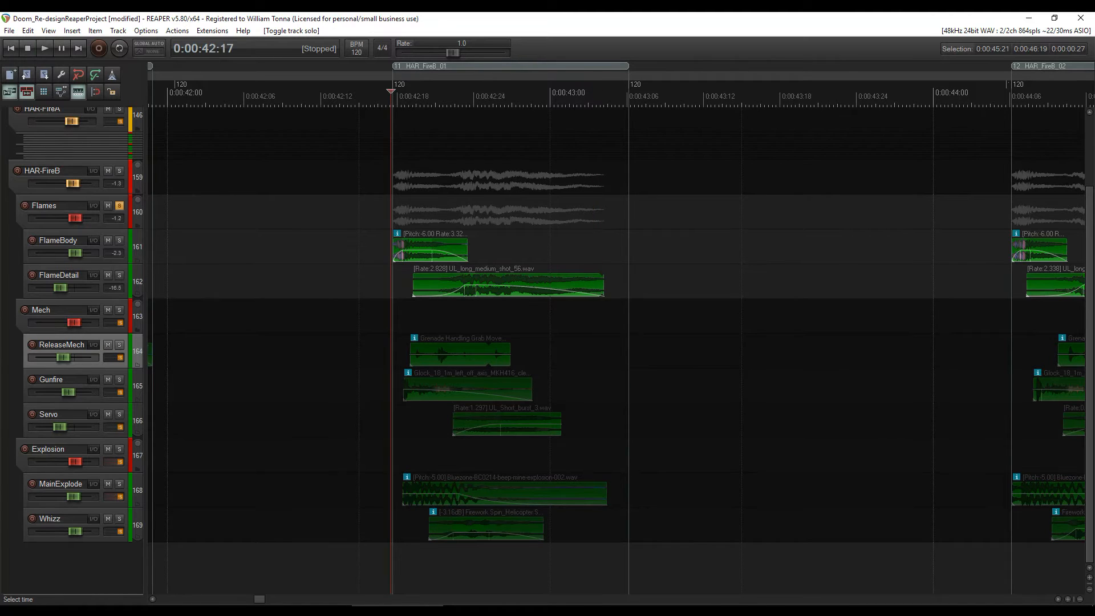
{"action": "key", "text": "space"}
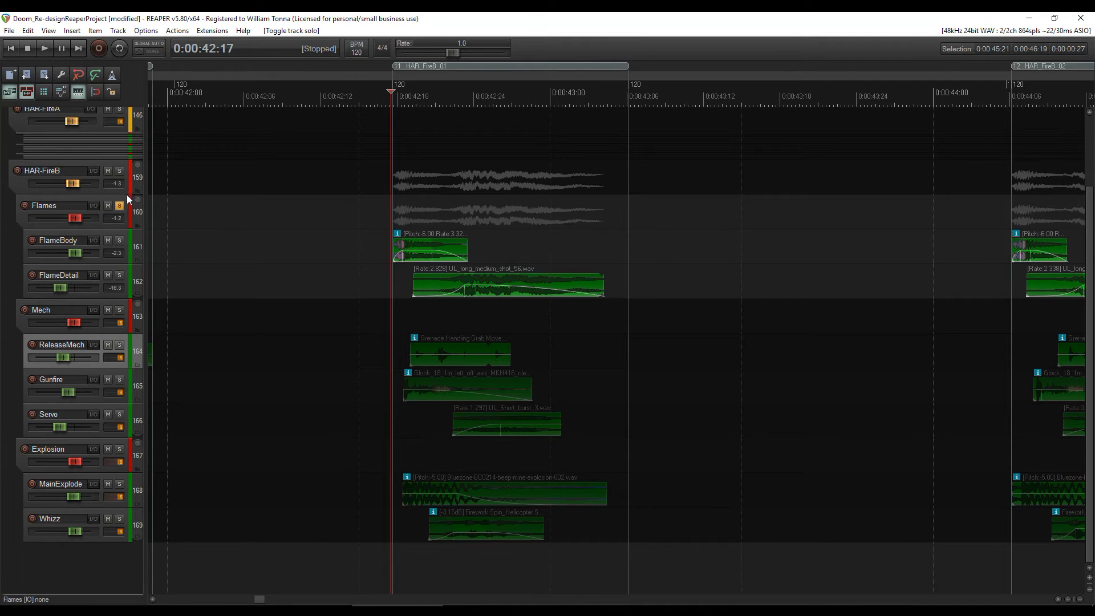
Step: Solo the FlameBody track within Flames and play its Flamethrower Single Thick Burst layer in HAR_FireB_01
{"action": "left_click", "coordinate": [125, 236]}
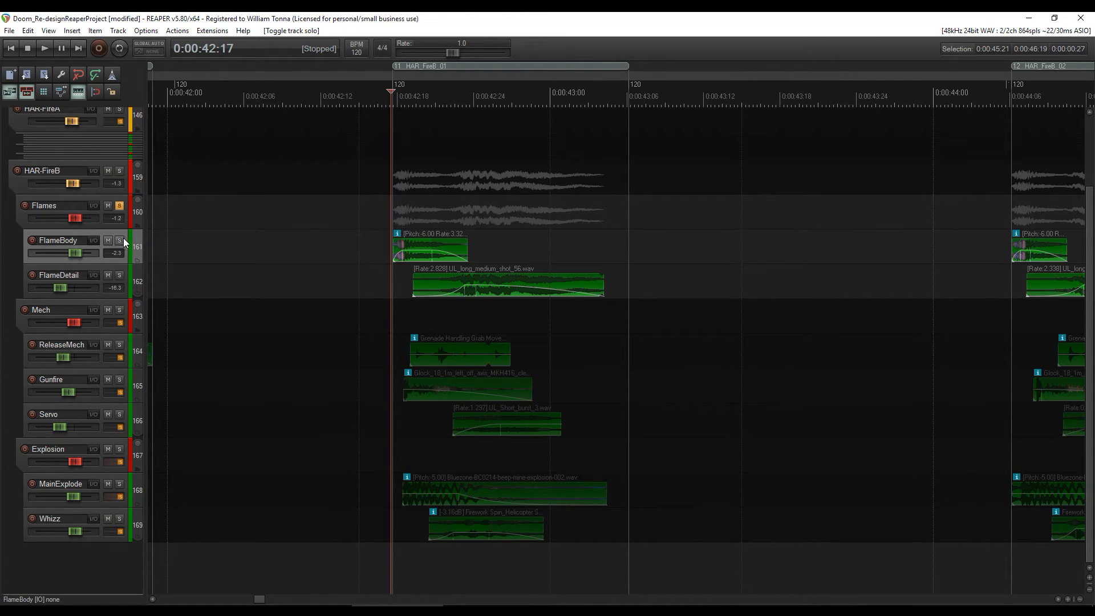
{"action": "left_click", "coordinate": [121, 239]}
{"action": "left_click", "coordinate": [123, 211]}
{"action": "scroll", "coordinate": [114, 215], "scroll_direction": "up", "scroll_amount": 1}
{"action": "scroll", "coordinate": [114, 215], "scroll_direction": "up", "scroll_amount": 2}
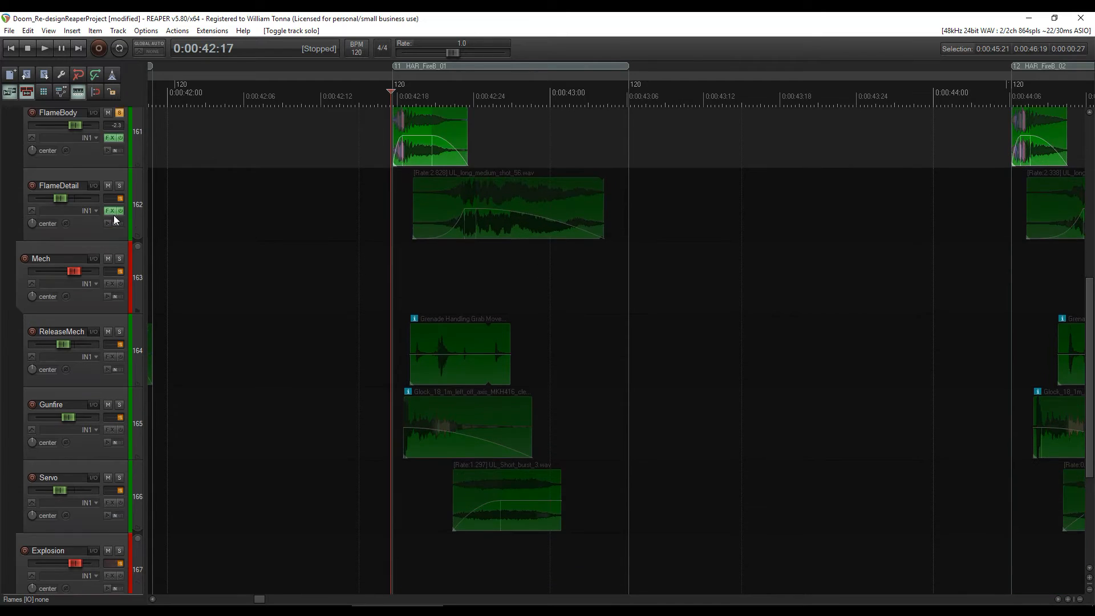
{"action": "key", "text": "space"}
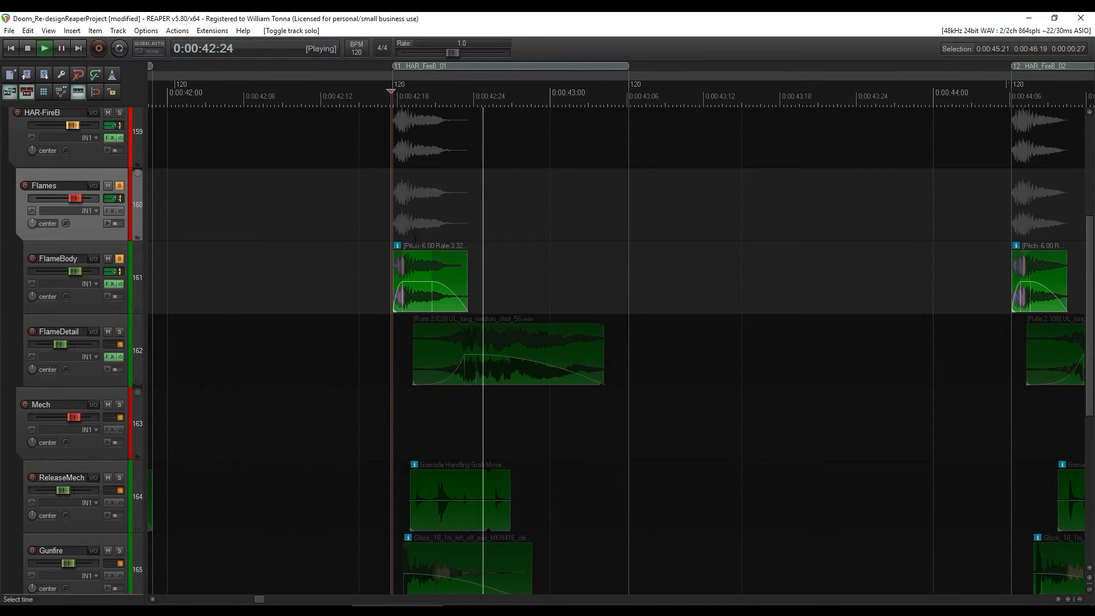
{"action": "key", "text": "space"}
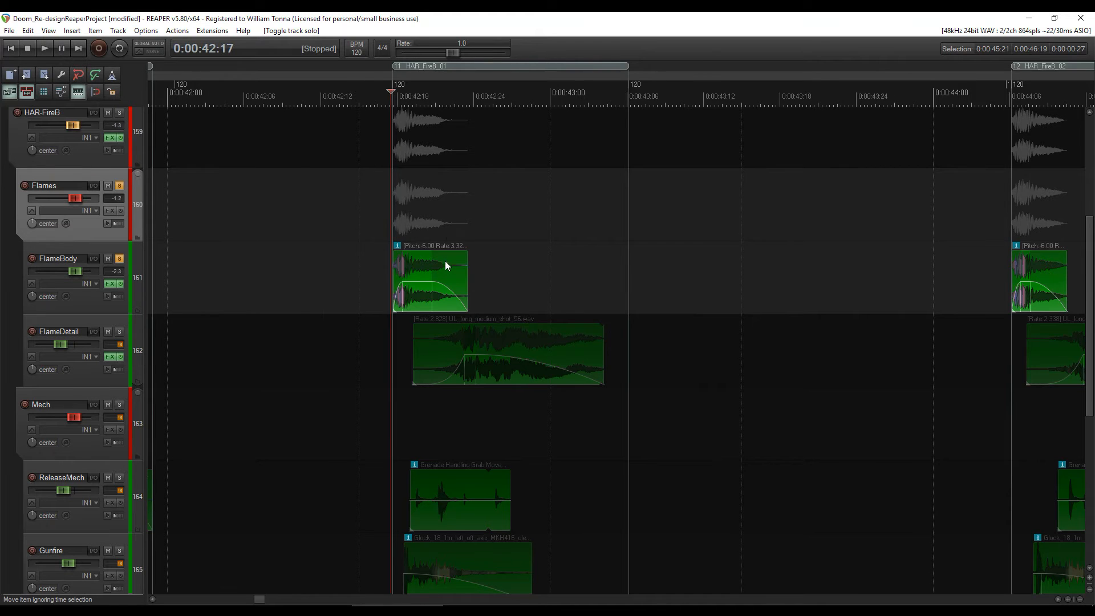
{"action": "scroll", "coordinate": [445, 261], "scroll_direction": "up", "scroll_amount": 4}
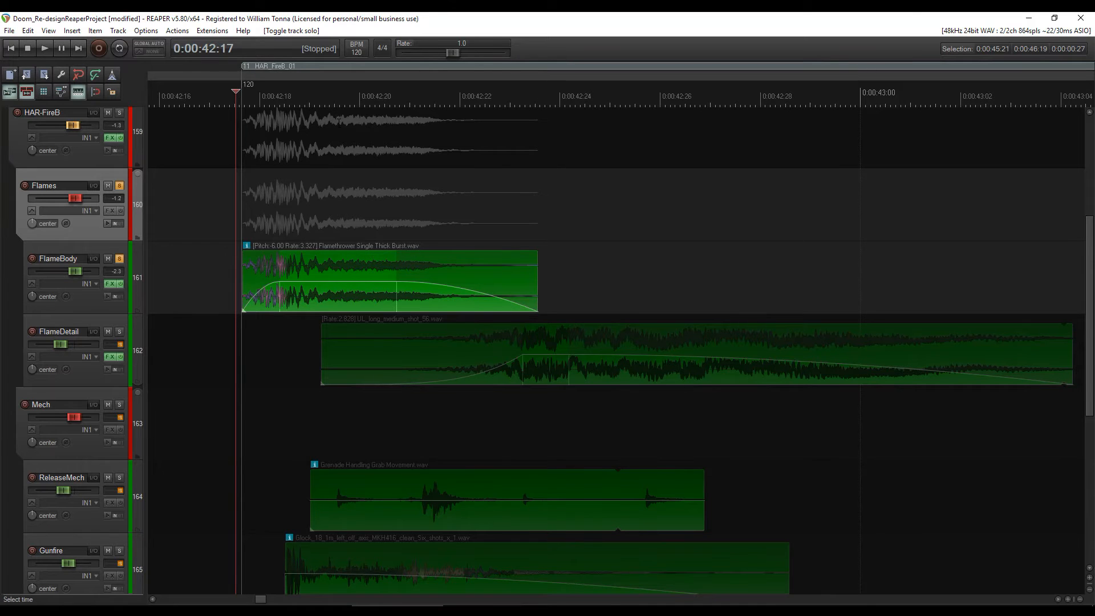
Step: Switch the solo from FlameBody to FlameDetail and play its UL_long_medium_shot_56 layer
{"action": "left_click", "coordinate": [118, 259]}
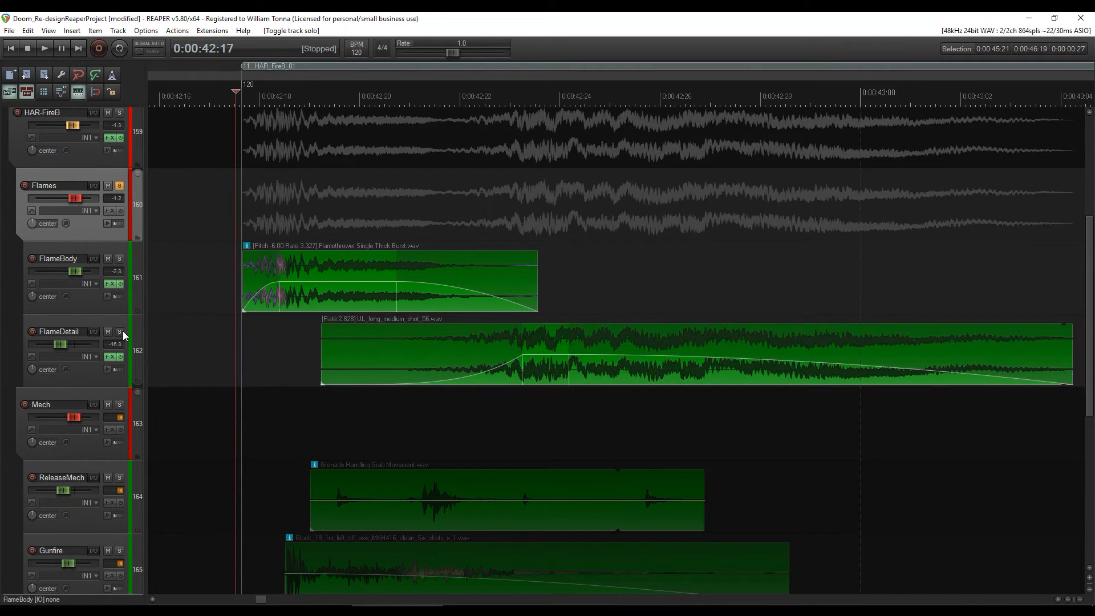
{"action": "left_click", "coordinate": [121, 331]}
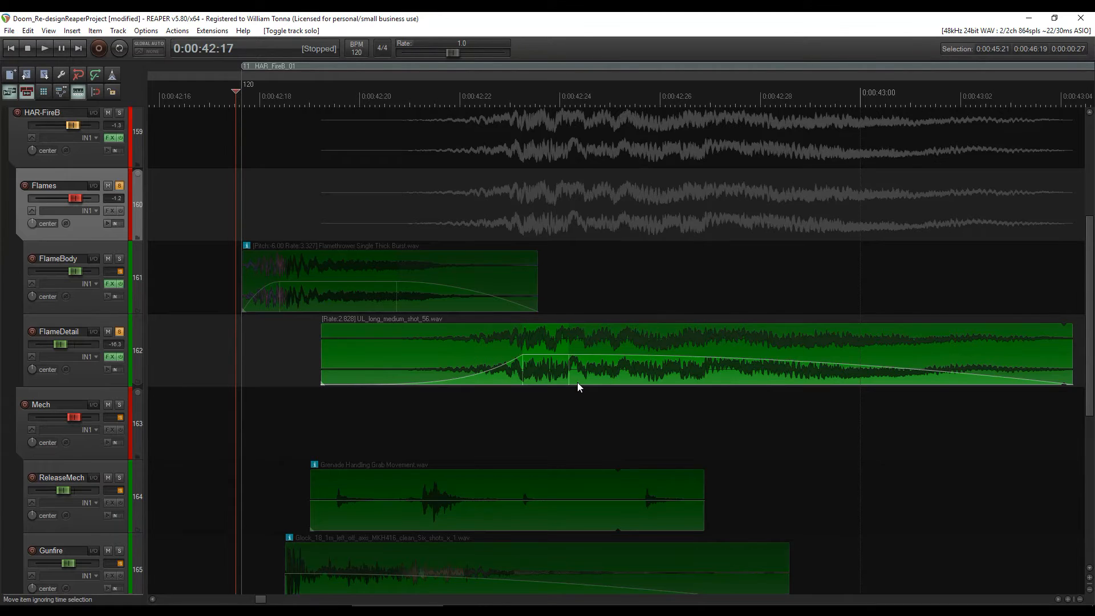
{"action": "key", "text": "space"}
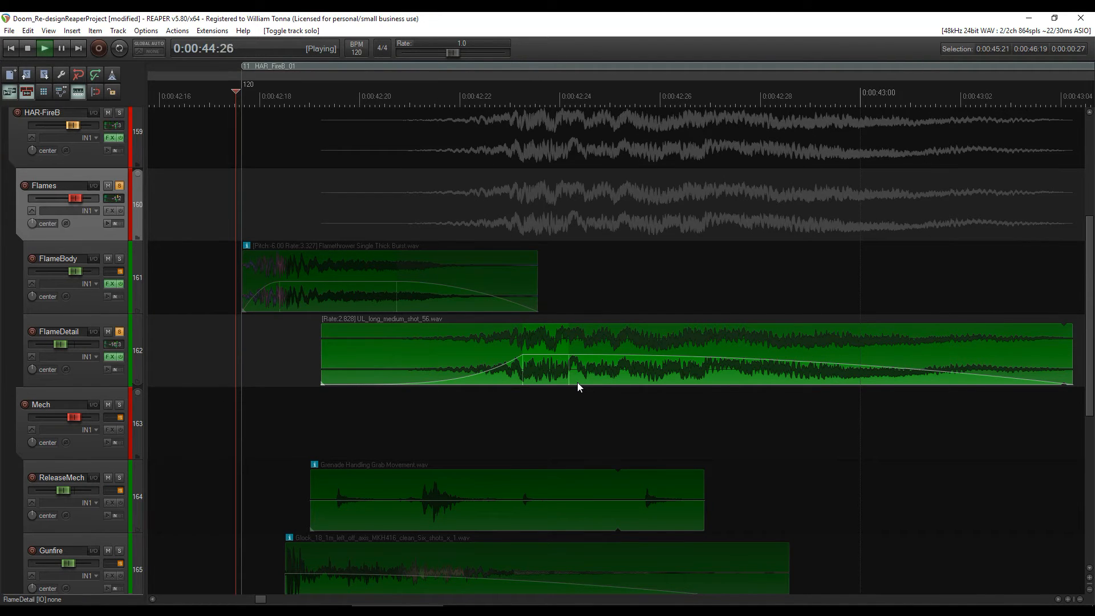
{"action": "key", "text": "space"}
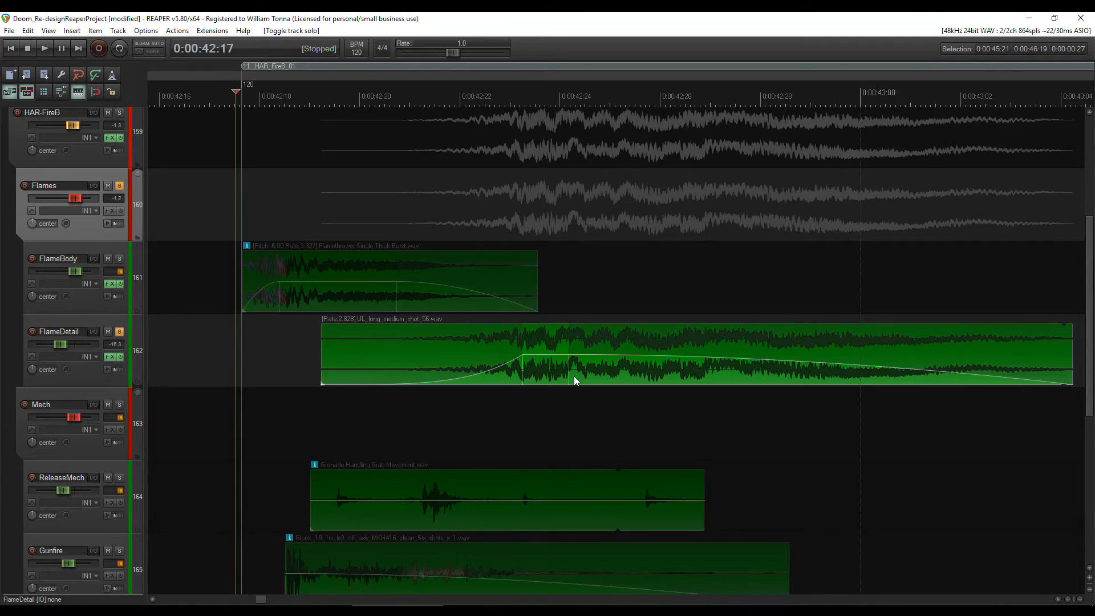
Step: Clear the FlameDetail and Flames solos, solo the Mech group and play it in HAR_FireB_01
{"action": "left_click", "coordinate": [121, 331]}
{"action": "scroll", "coordinate": [68, 348], "scroll_direction": "down", "scroll_amount": 1}
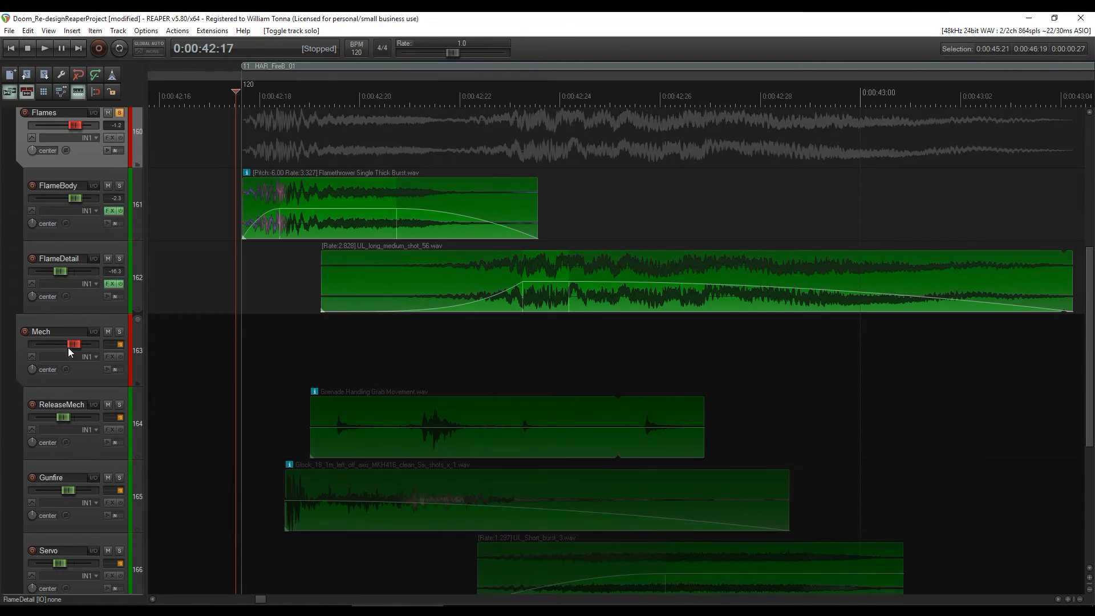
{"action": "left_click", "coordinate": [119, 330]}
{"action": "left_click", "coordinate": [120, 114]}
{"action": "scroll", "coordinate": [114, 179], "scroll_direction": "down", "scroll_amount": 2}
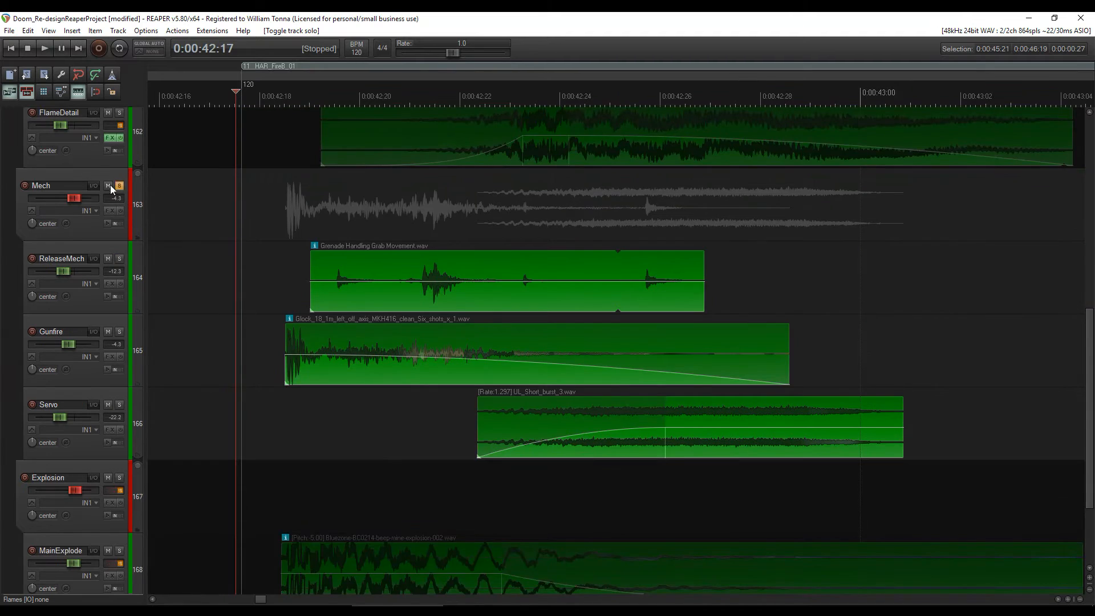
{"action": "scroll", "coordinate": [111, 185], "scroll_direction": "down", "scroll_amount": 1}
{"action": "scroll", "coordinate": [97, 208], "scroll_direction": "up", "scroll_amount": 1}
{"action": "key", "text": "space"}
{"action": "key", "text": "space"}
{"action": "key", "text": "space"}
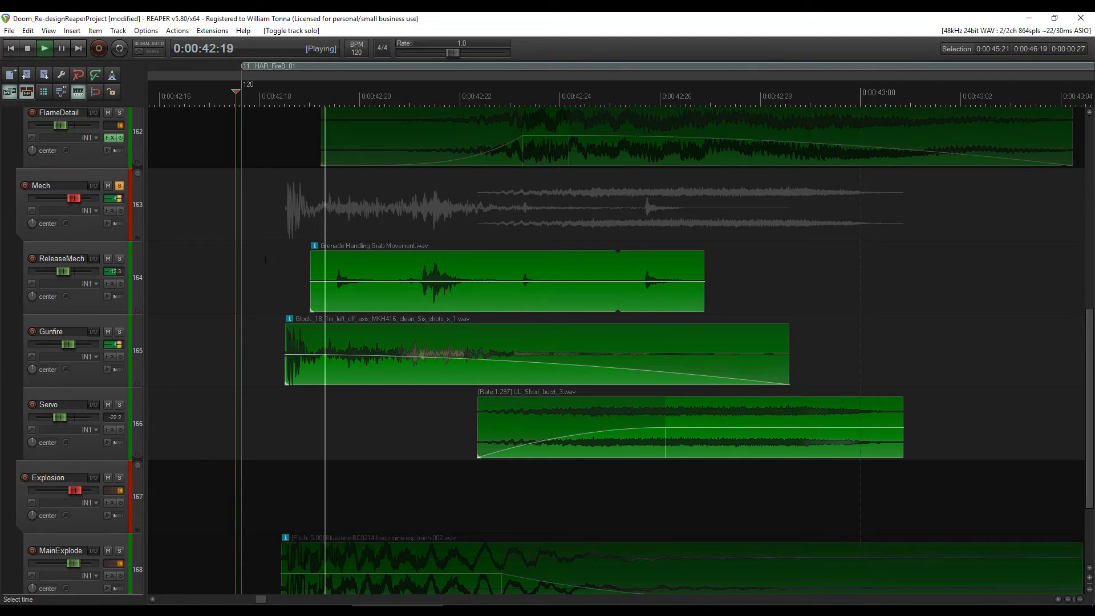
{"action": "key", "text": "space"}
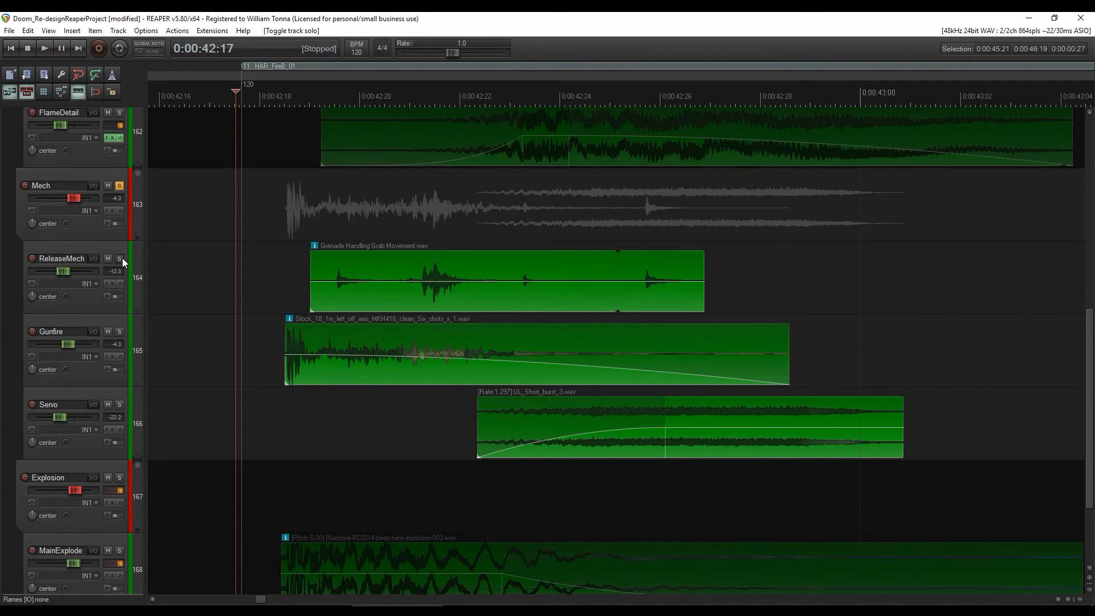
Step: Solo the ReleaseMech track and play its Grenade Handling Grab Movement layer in HAR_FireB_01
{"action": "left_click", "coordinate": [122, 258]}
{"action": "key", "text": "space"}
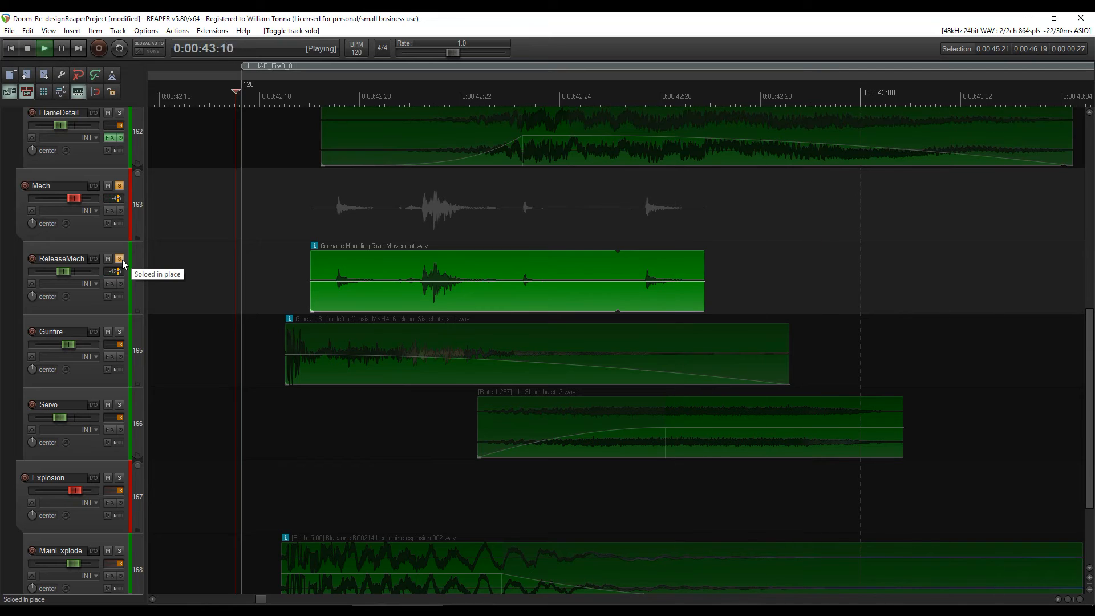
{"action": "key", "text": "space"}
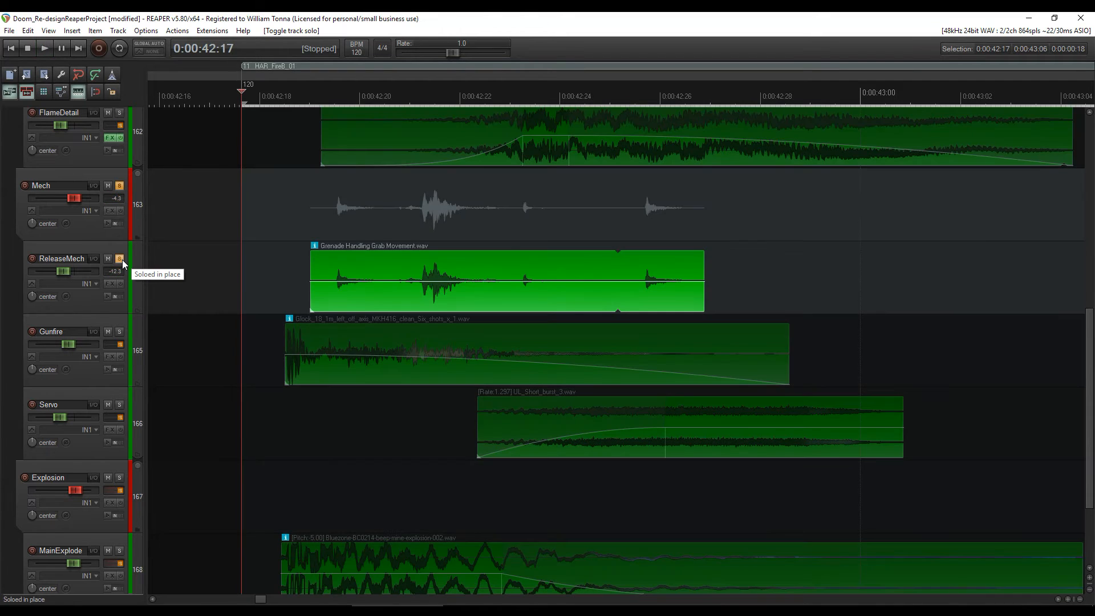
{"action": "key", "text": "space"}
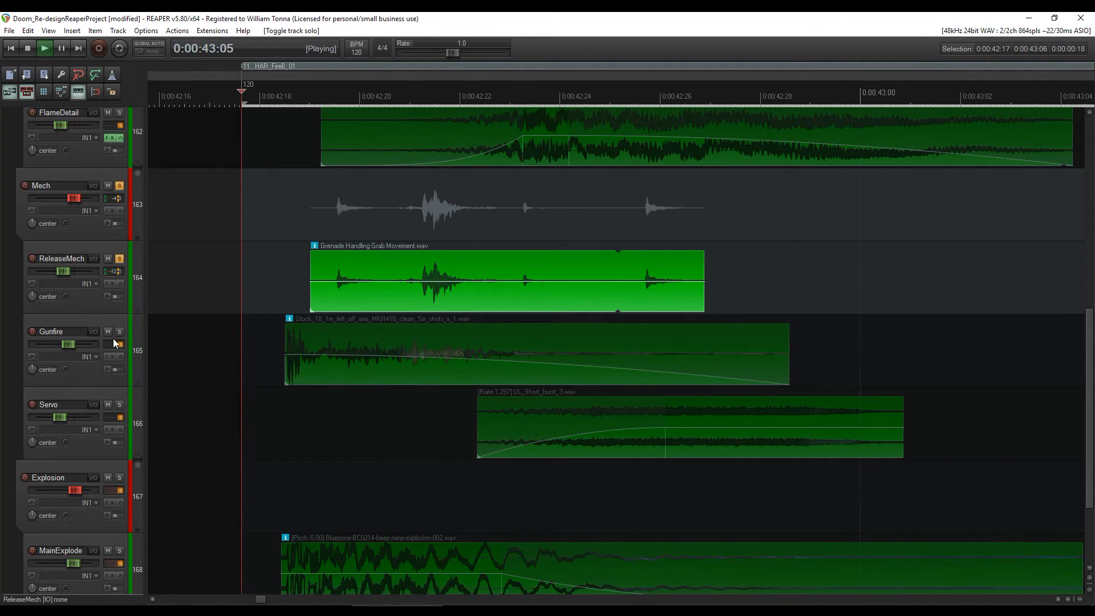
{"action": "key", "text": "space"}
Step: Switch the solo from ReleaseMech to Gunfire and play its Glock_18 layer
{"action": "left_click", "coordinate": [119, 332]}
{"action": "left_click", "coordinate": [123, 264]}
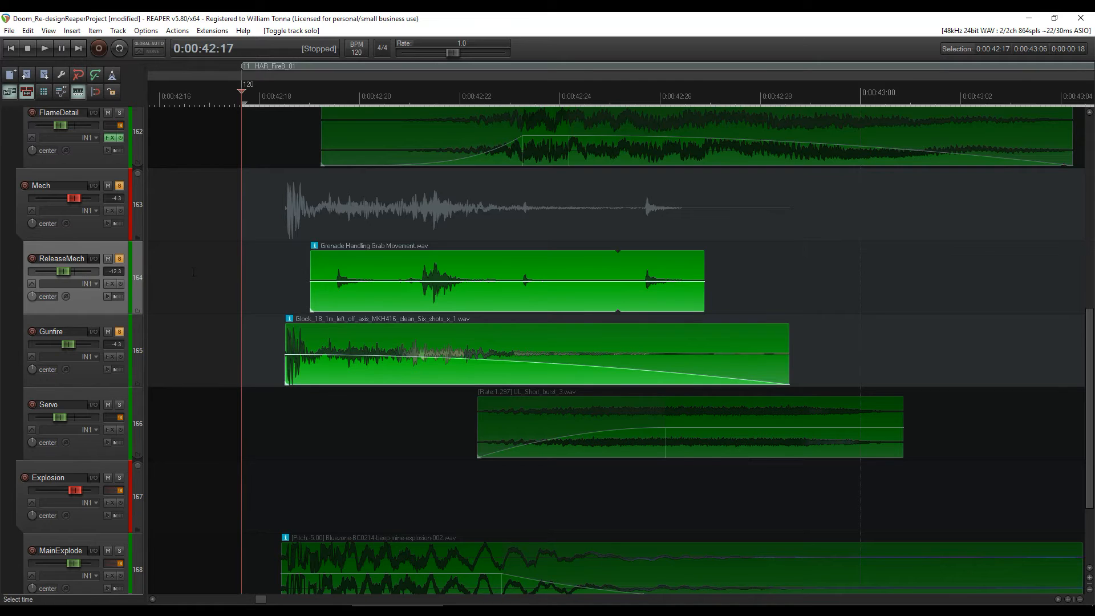
{"action": "left_click", "coordinate": [120, 260]}
{"action": "key", "text": "space"}
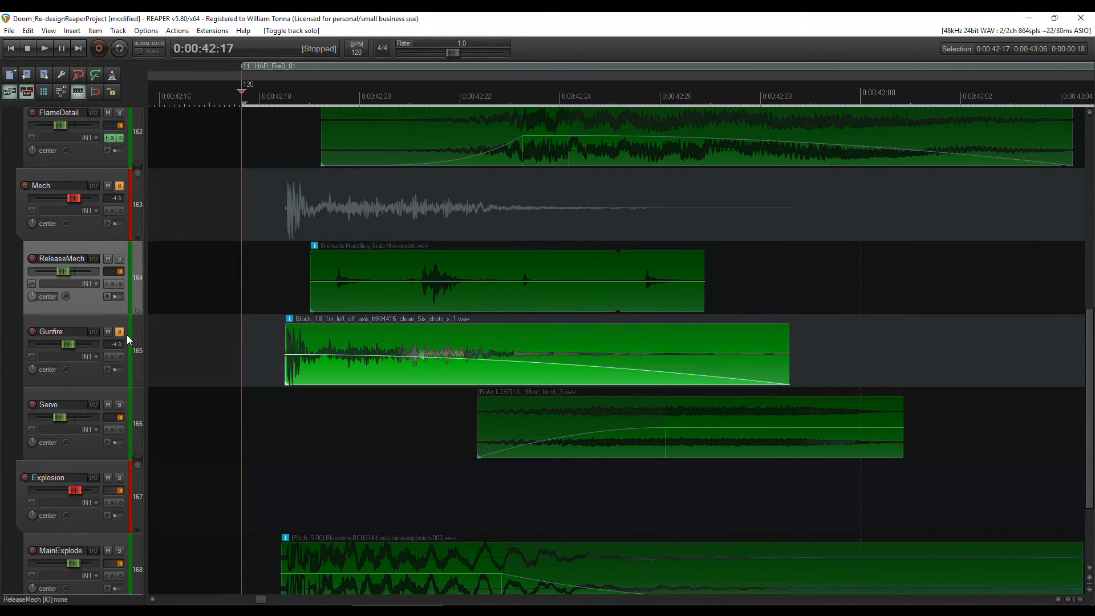
Step: Clear the Gunfire solo and solo the Servo track with its UL_Short_burst_3 layer
{"action": "left_click", "coordinate": [126, 338]}
{"action": "left_click", "coordinate": [119, 331]}
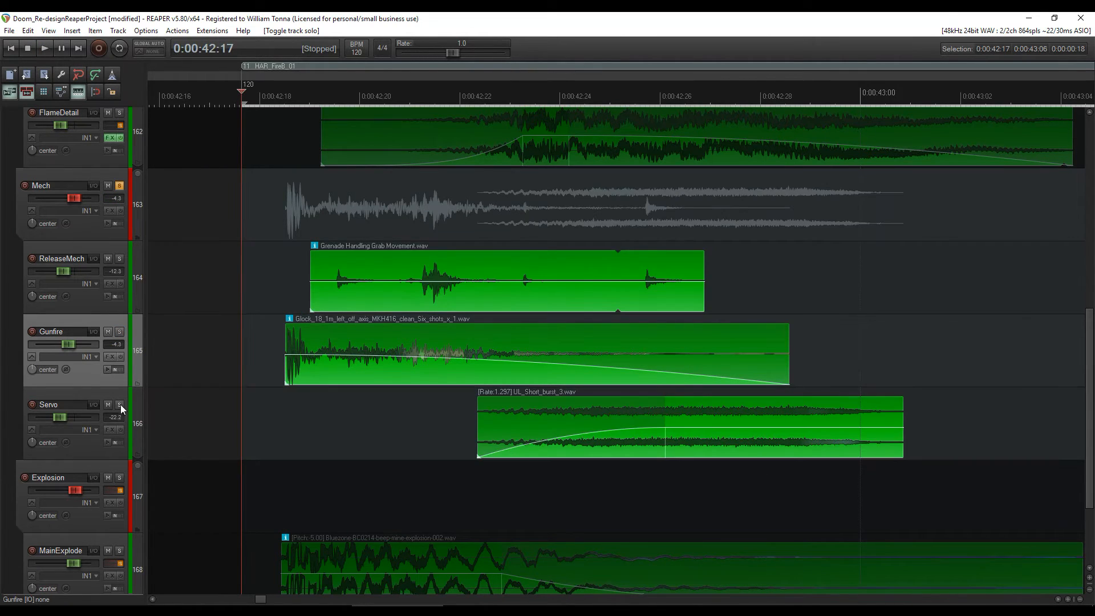
{"action": "left_click", "coordinate": [120, 405]}
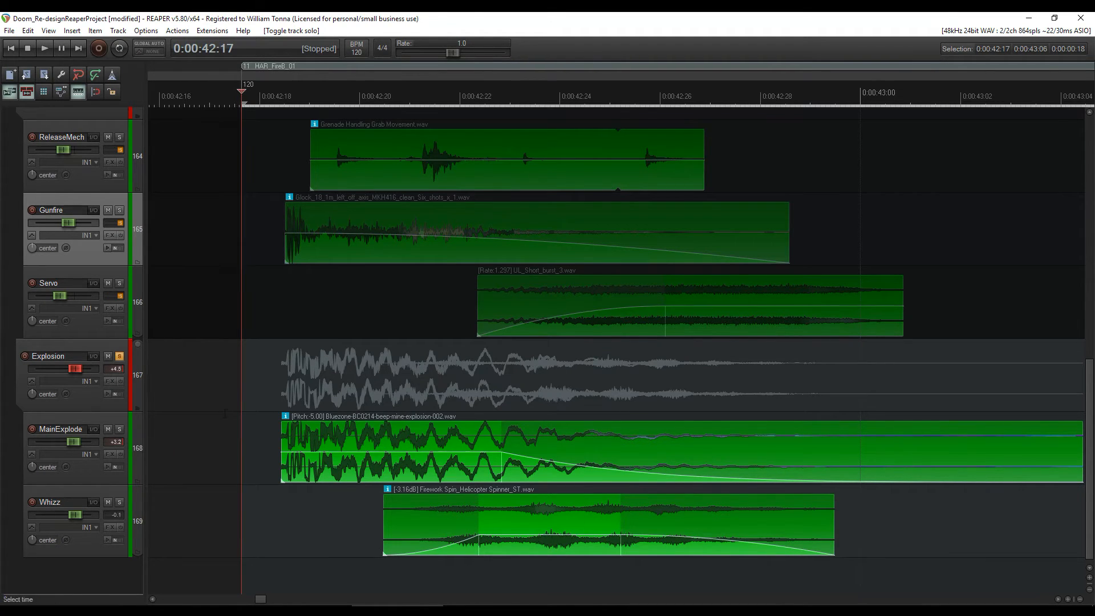
Step: Play the soloed Explosion group, and switch the solo to MainExplode to play its Bluezone beep-mine-explosion layer
{"action": "key", "text": "space"}
{"action": "left_click", "coordinate": [119, 429]}
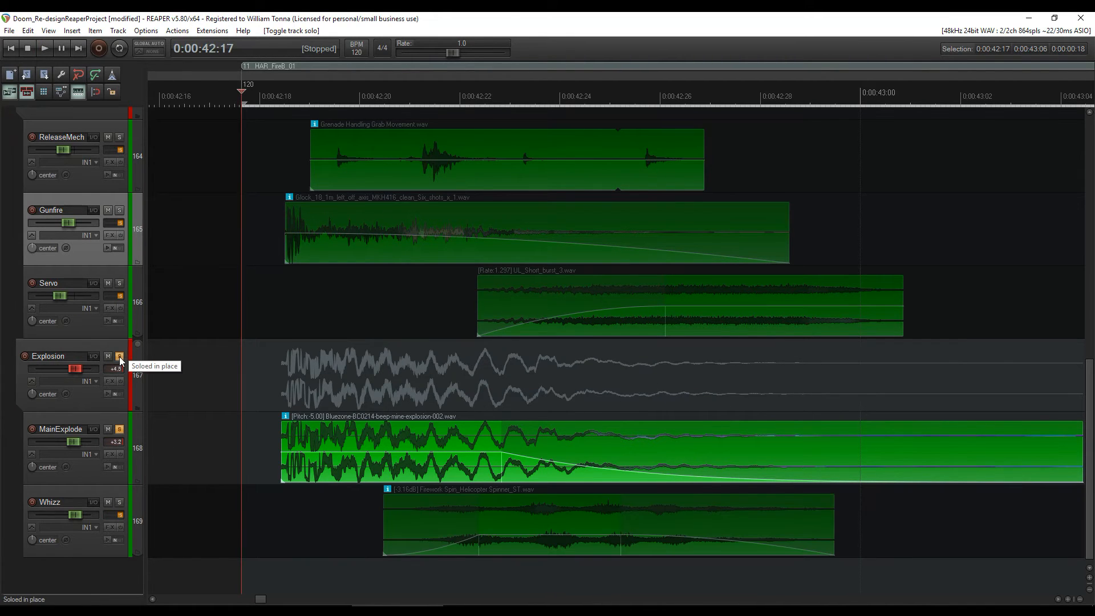
{"action": "left_click", "coordinate": [119, 356]}
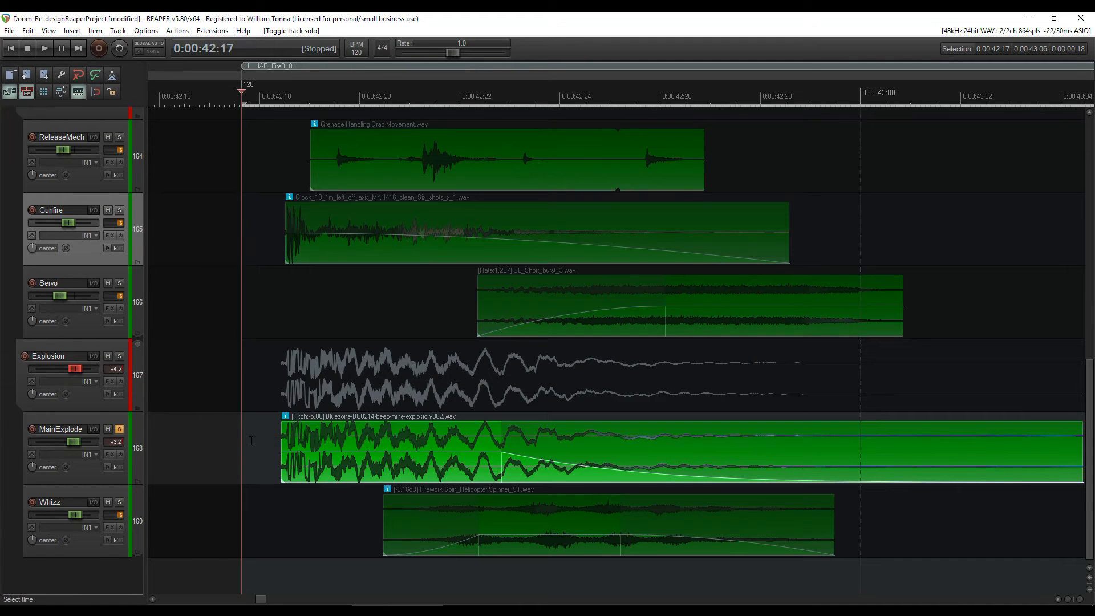
{"action": "key", "text": "space"}
{"action": "key", "text": "space"}
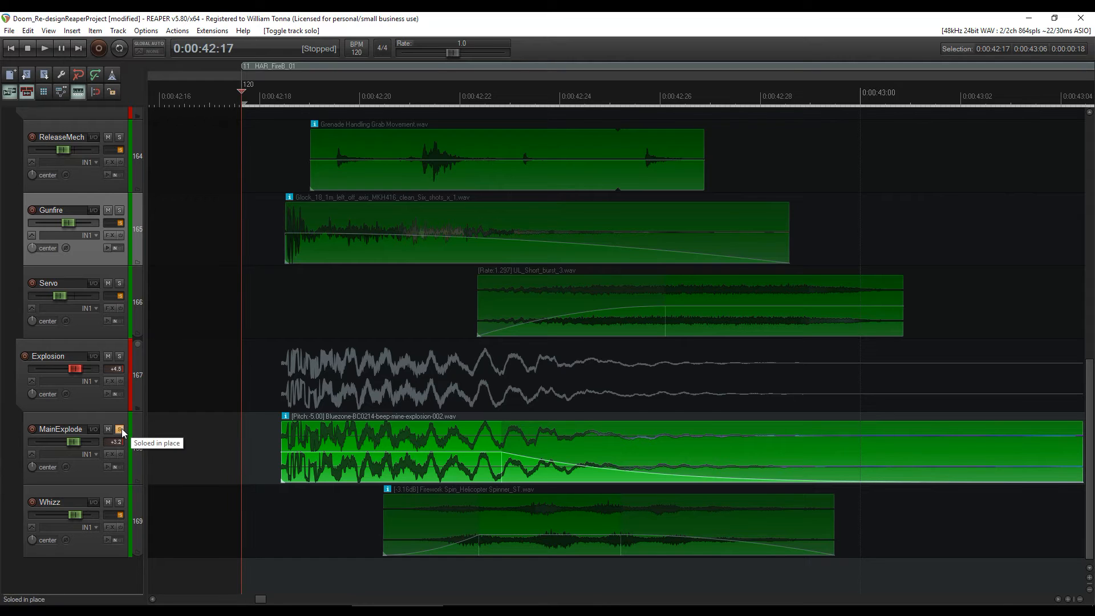
{"action": "key", "text": "space"}
Step: Switch the solo from MainExplode to Whizz and play its Firework Spin_Helicopter Spinner layer
{"action": "left_click", "coordinate": [121, 429]}
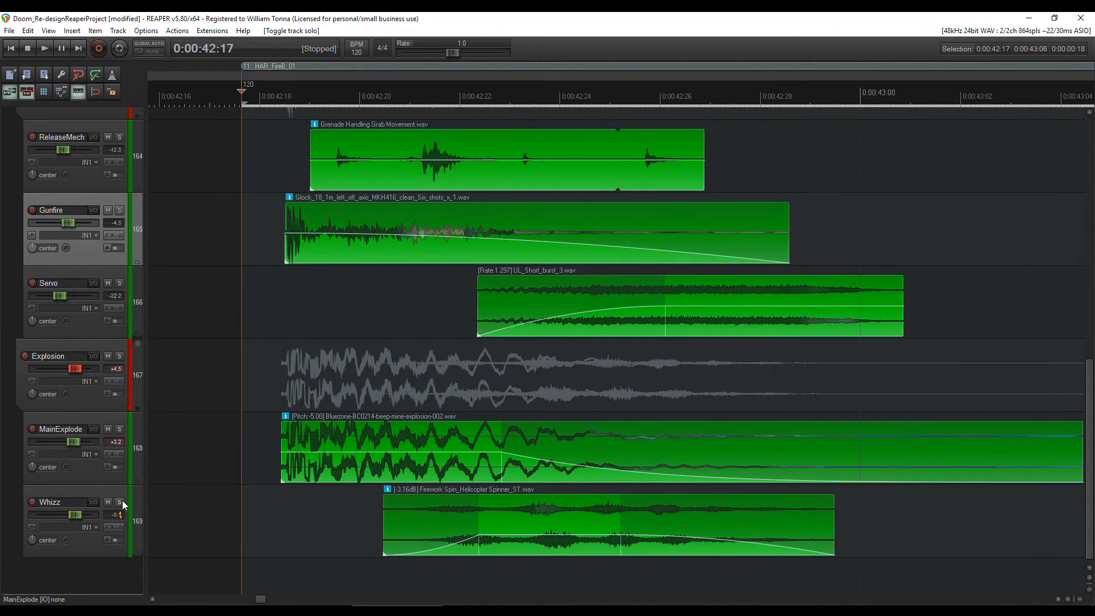
{"action": "left_click", "coordinate": [120, 502]}
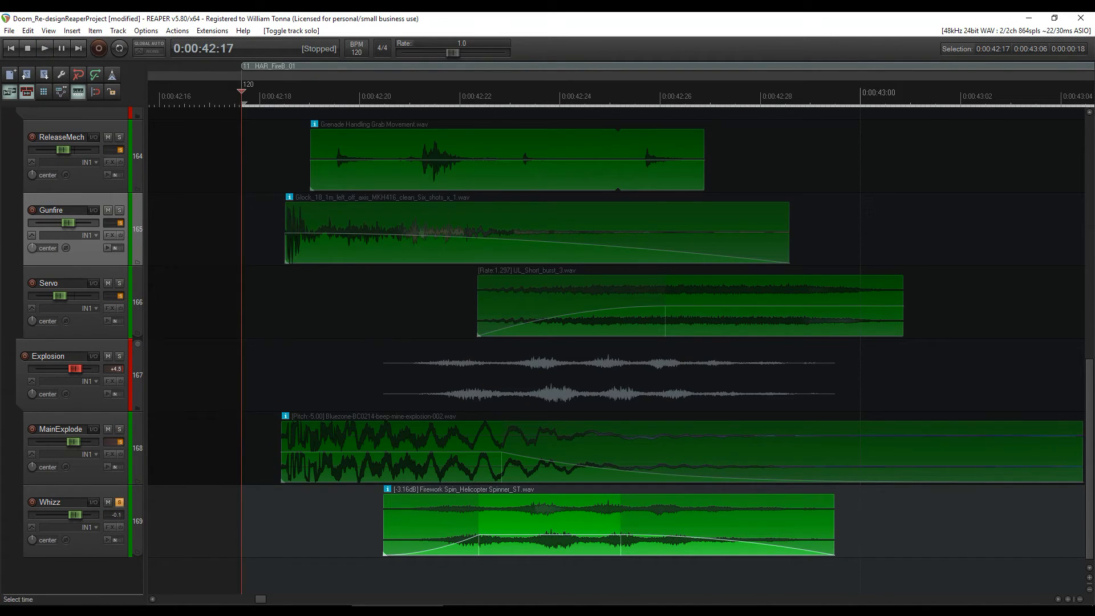
{"action": "key", "text": "space"}
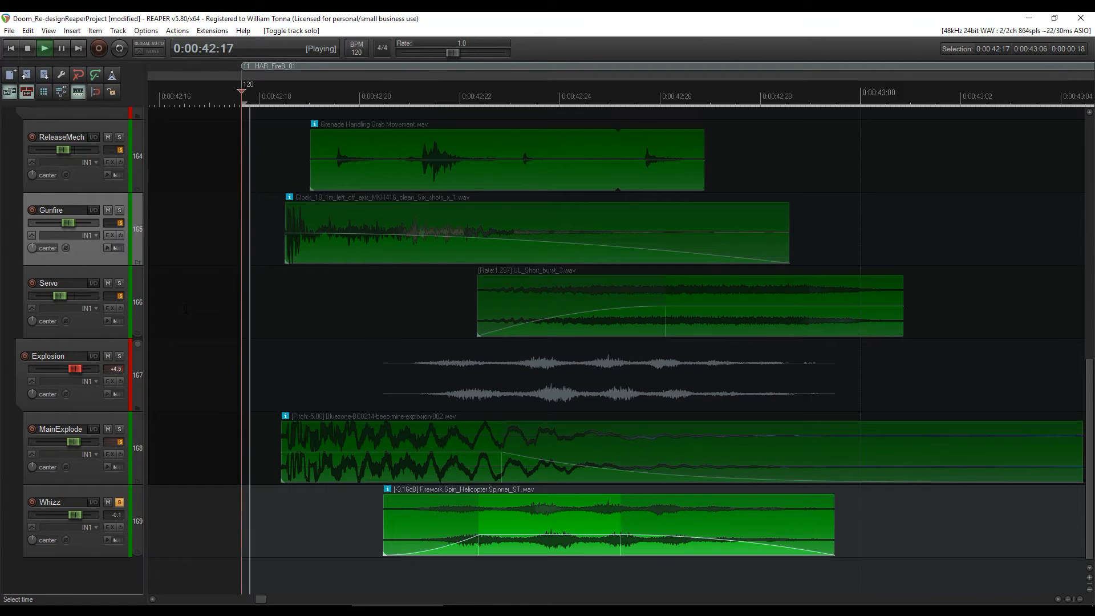
{"action": "key", "text": "space"}
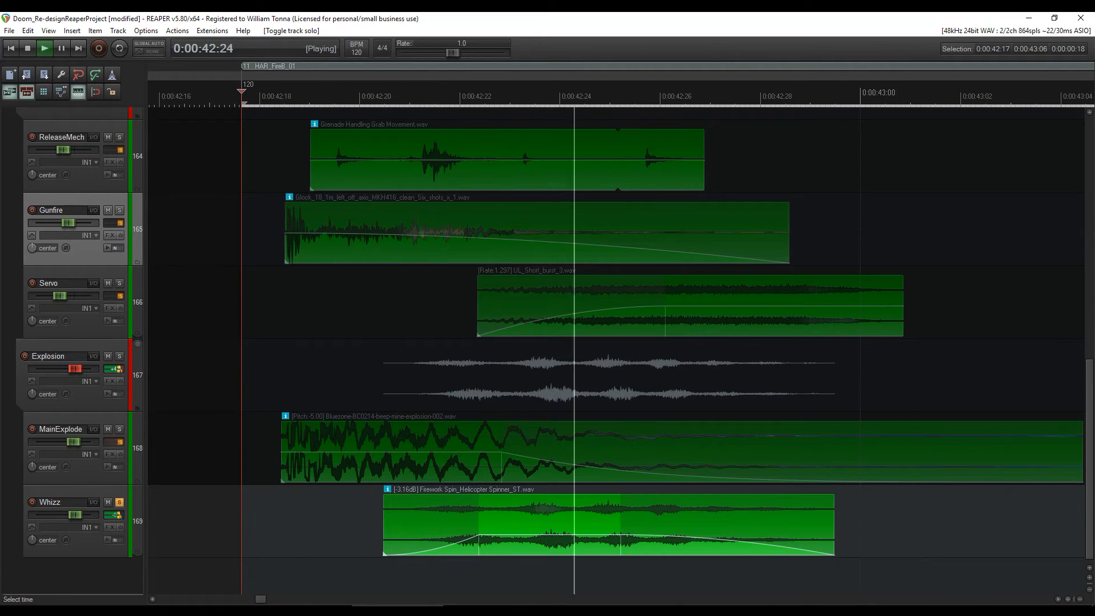
Step: Play the soloed Whizz layer in the HAR_FireB_02 and HAR_FireB_03 regions
{"action": "scroll", "coordinate": [250, 406], "scroll_direction": "down", "scroll_amount": 5}
{"action": "key", "text": "]"}
{"action": "key", "text": "space"}
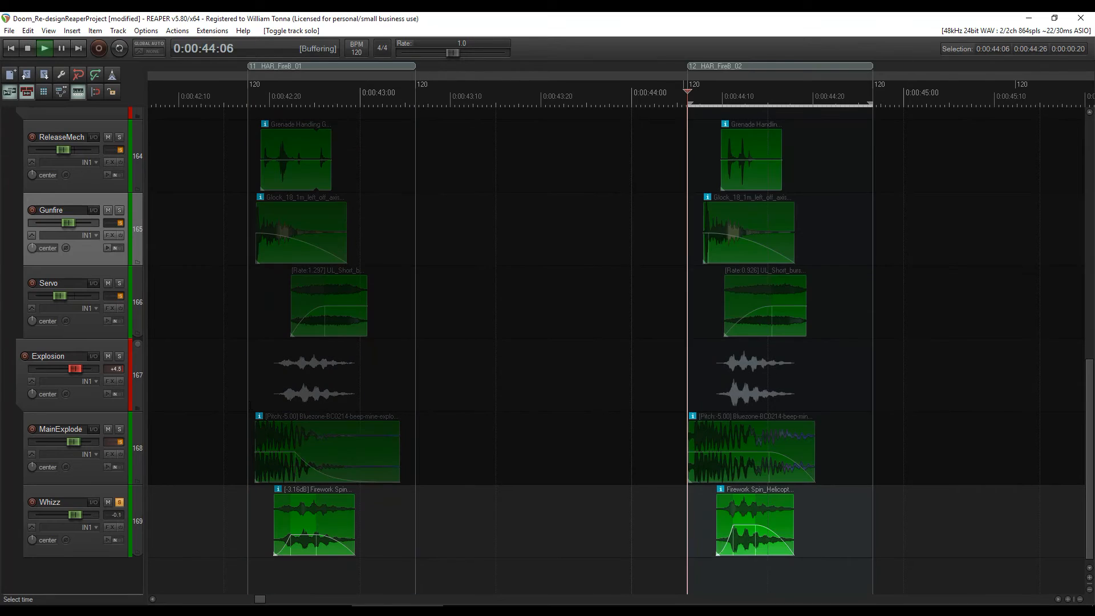
{"action": "scroll", "coordinate": [250, 405], "scroll_direction": "down", "scroll_amount": 3}
{"action": "key", "text": "]"}
{"action": "key", "text": "space"}
Step: Return to the HAR_FireB_01 region, clear the Whizz solo and play all its layers together
{"action": "key", "text": "["}
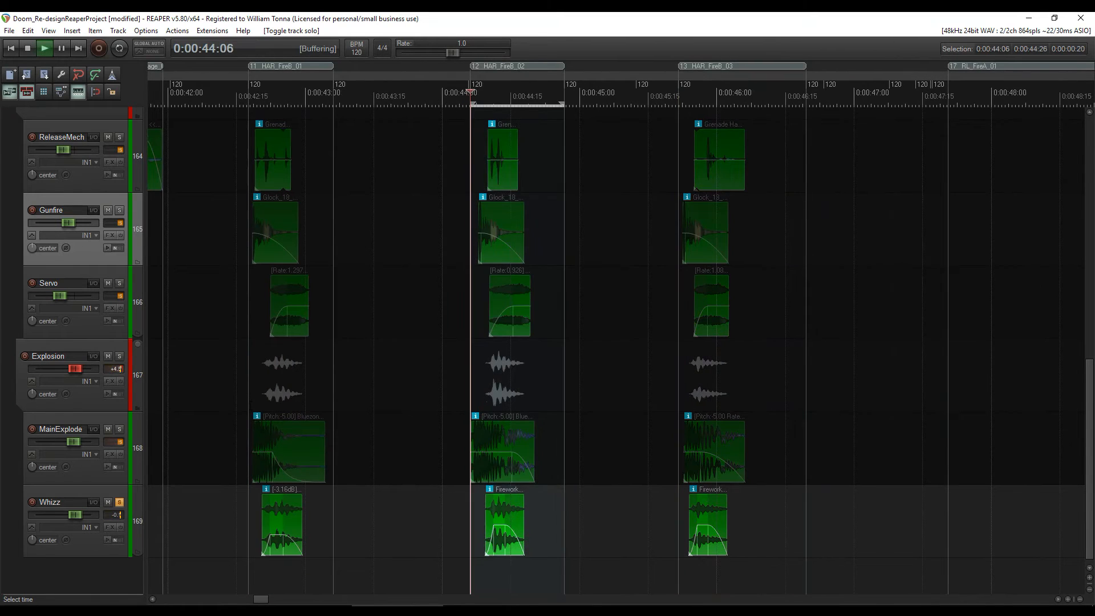
{"action": "key", "text": "["}
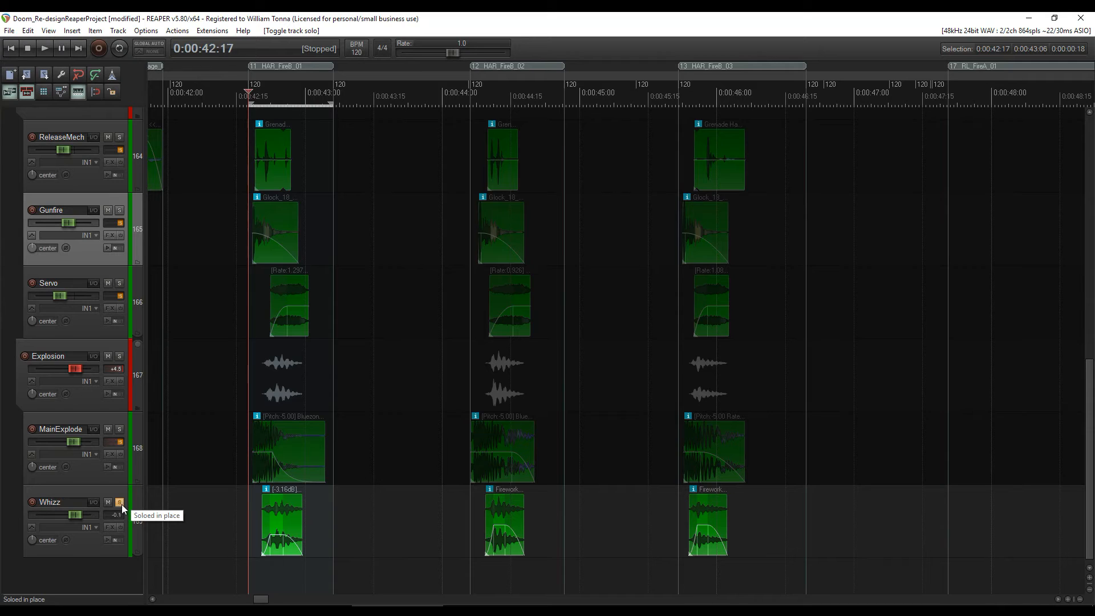
{"action": "left_click", "coordinate": [122, 503]}
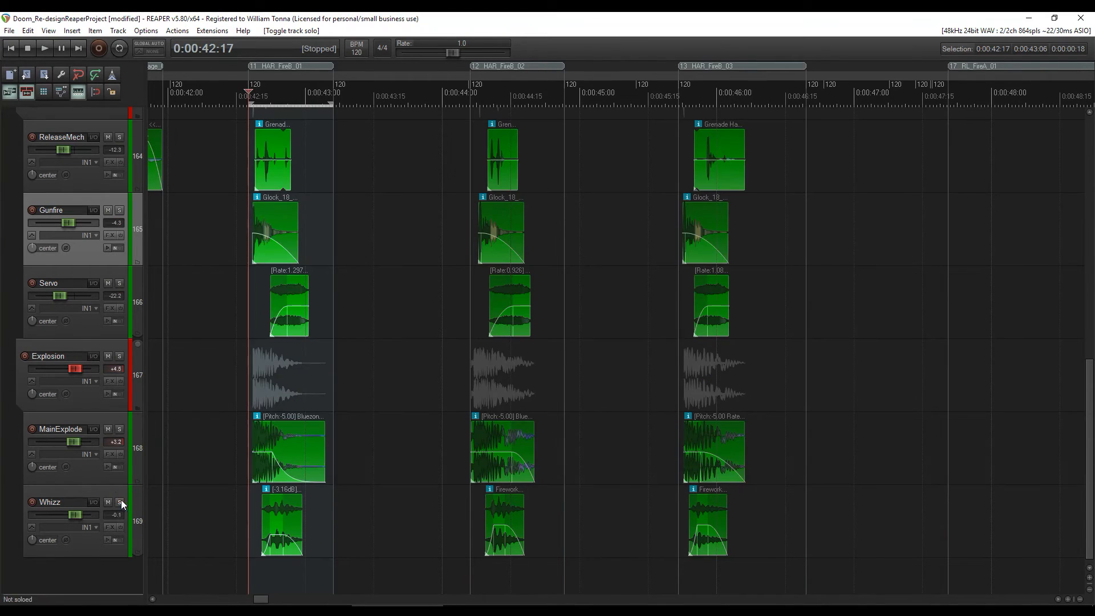
{"action": "key", "text": "space"}
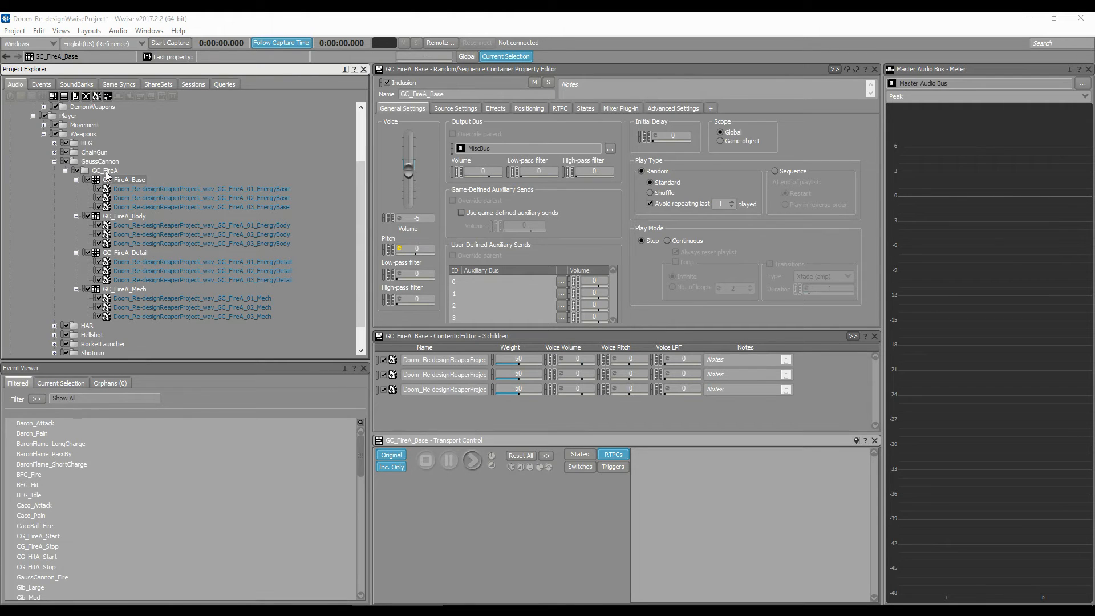
Step: In Wwise, play the GC_FireA_Base, GC_FireA_Body, GC_FireA_Detail and GC_FireA_Mech containers one after another
{"action": "left_click", "coordinate": [472, 466]}
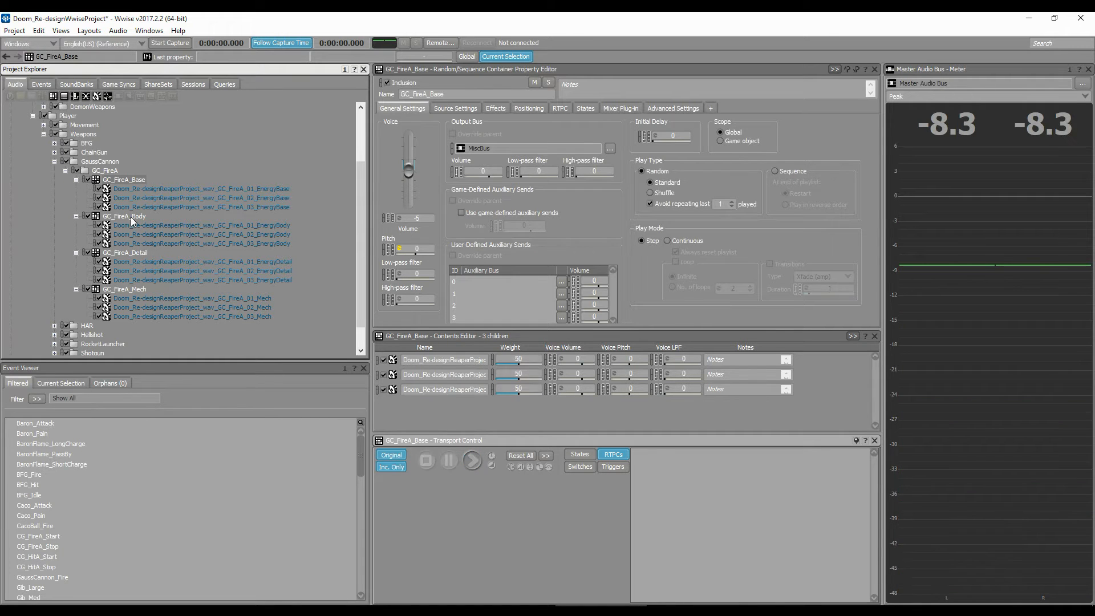
{"action": "left_click", "coordinate": [131, 216]}
{"action": "left_click", "coordinate": [475, 461]}
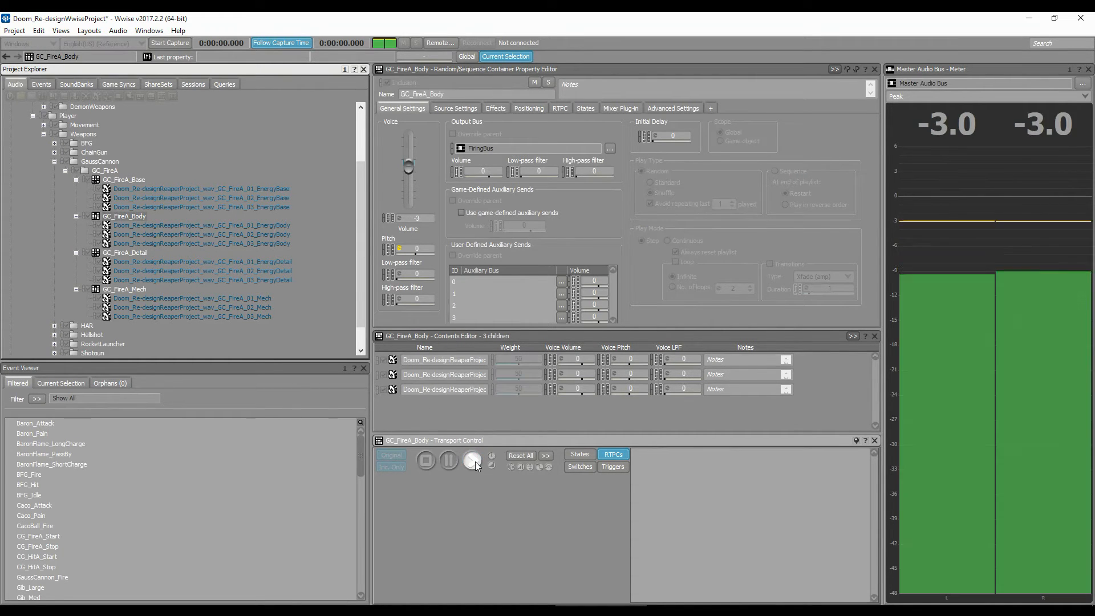
{"action": "left_click", "coordinate": [143, 254]}
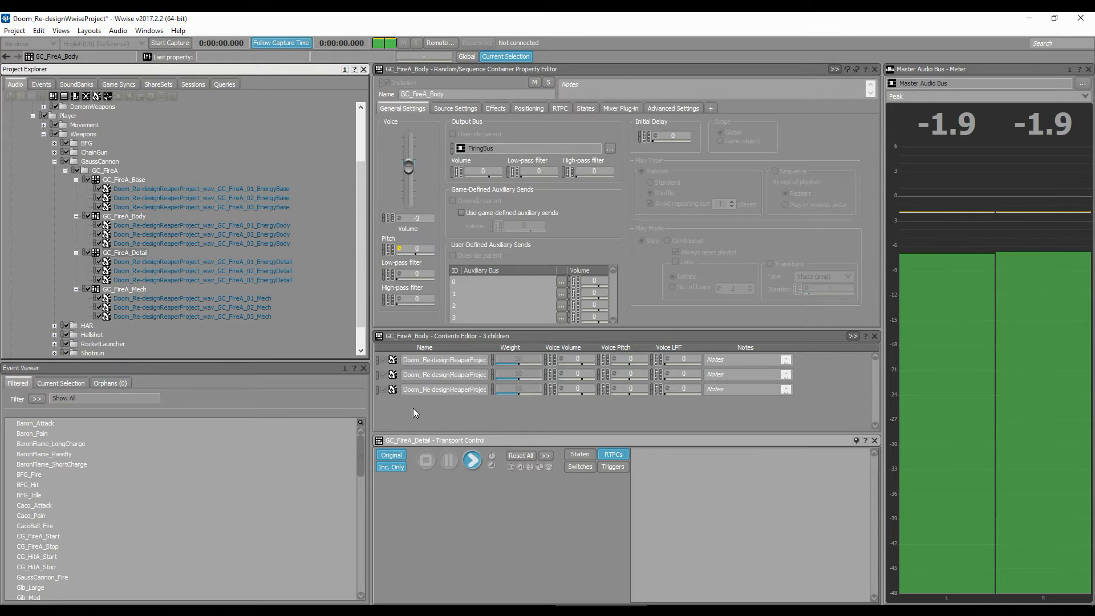
{"action": "left_click", "coordinate": [472, 461]}
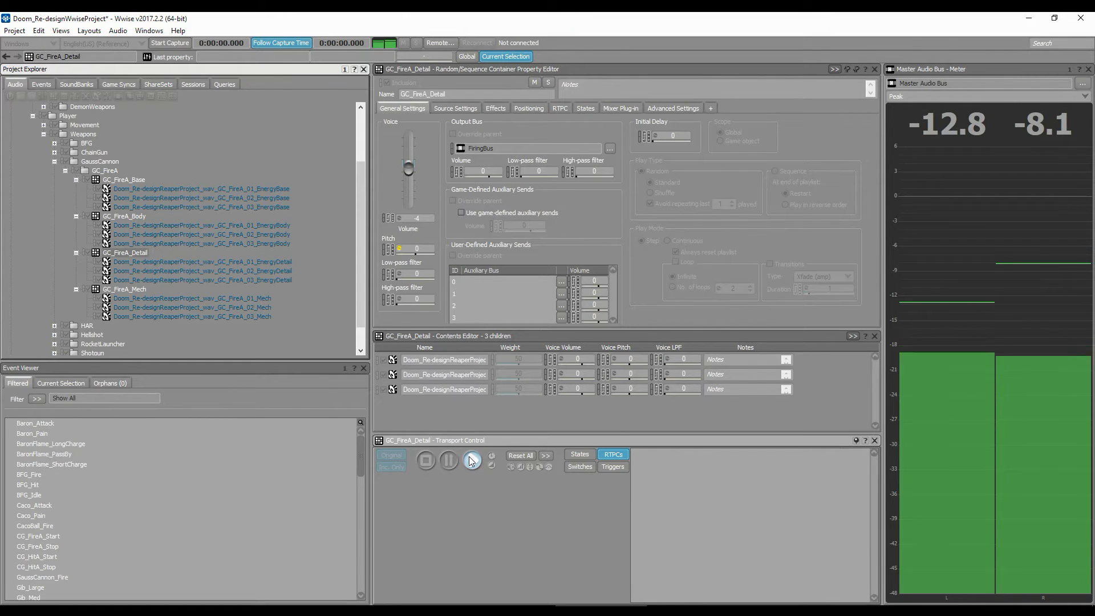
{"action": "left_click", "coordinate": [135, 290]}
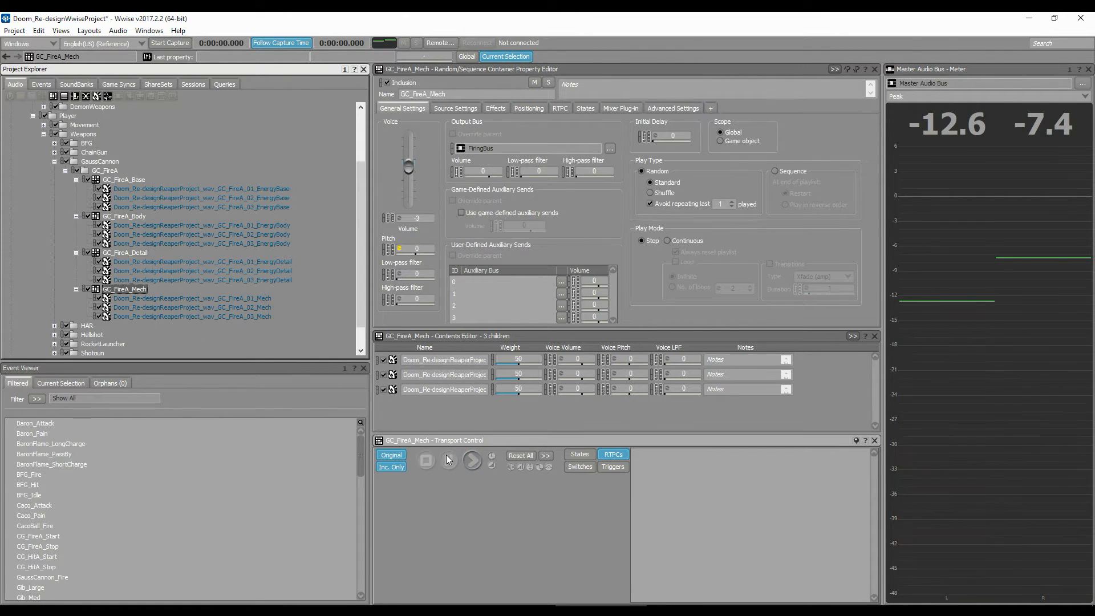
{"action": "left_click", "coordinate": [471, 460]}
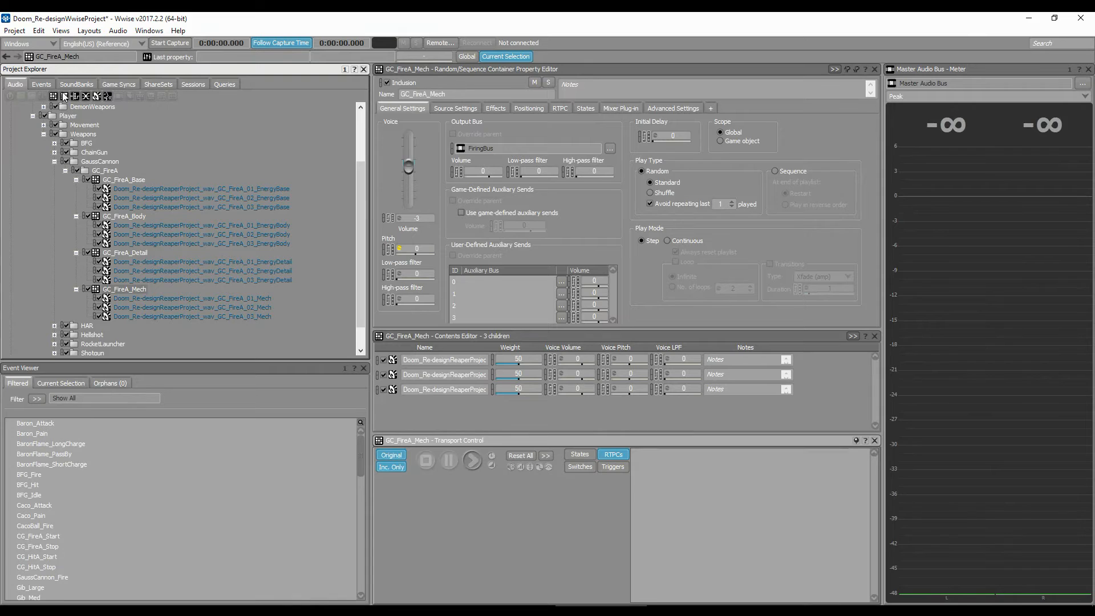
Step: Open the GaussCannon_Fire event and examine its Play actions targeting the four GC_FireA containers
{"action": "left_click", "coordinate": [51, 85]}
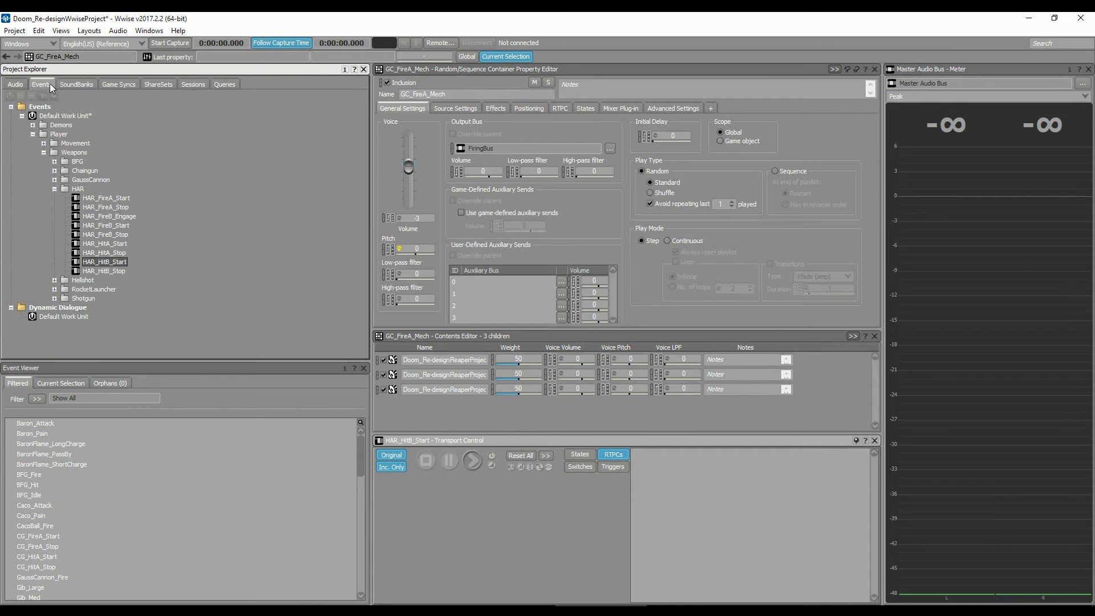
{"action": "left_click", "coordinate": [54, 180]}
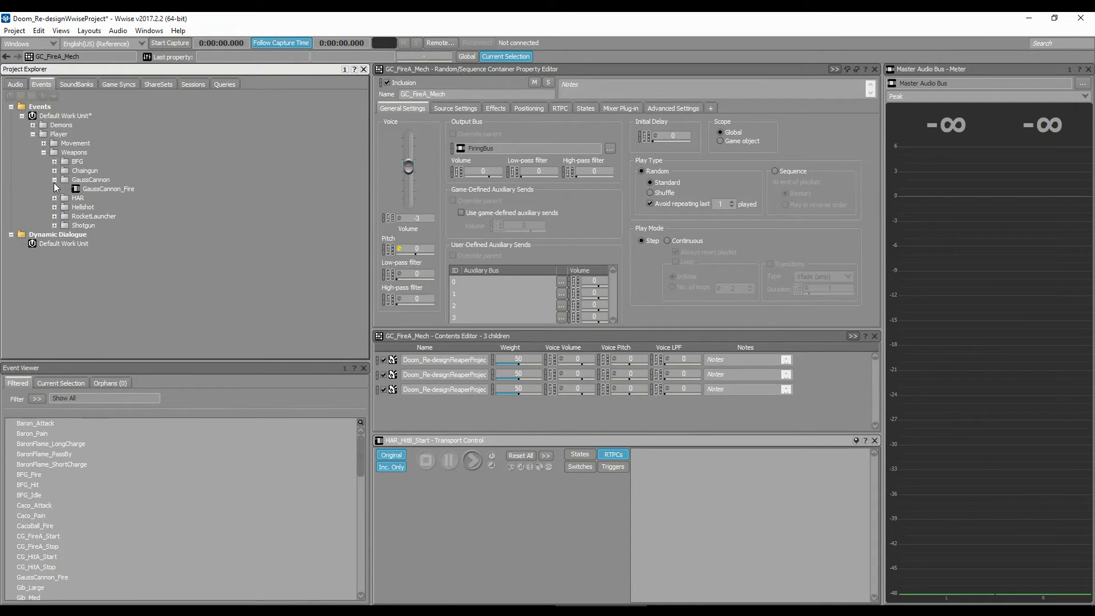
{"action": "left_click", "coordinate": [121, 189]}
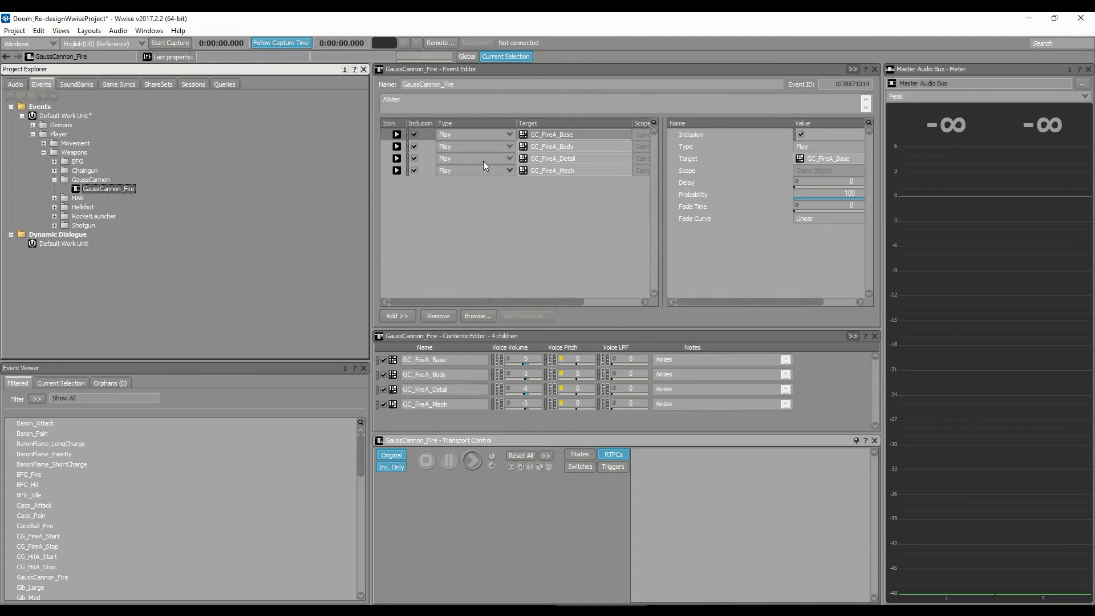
{"action": "left_click", "coordinate": [409, 172], "text": "shift"}
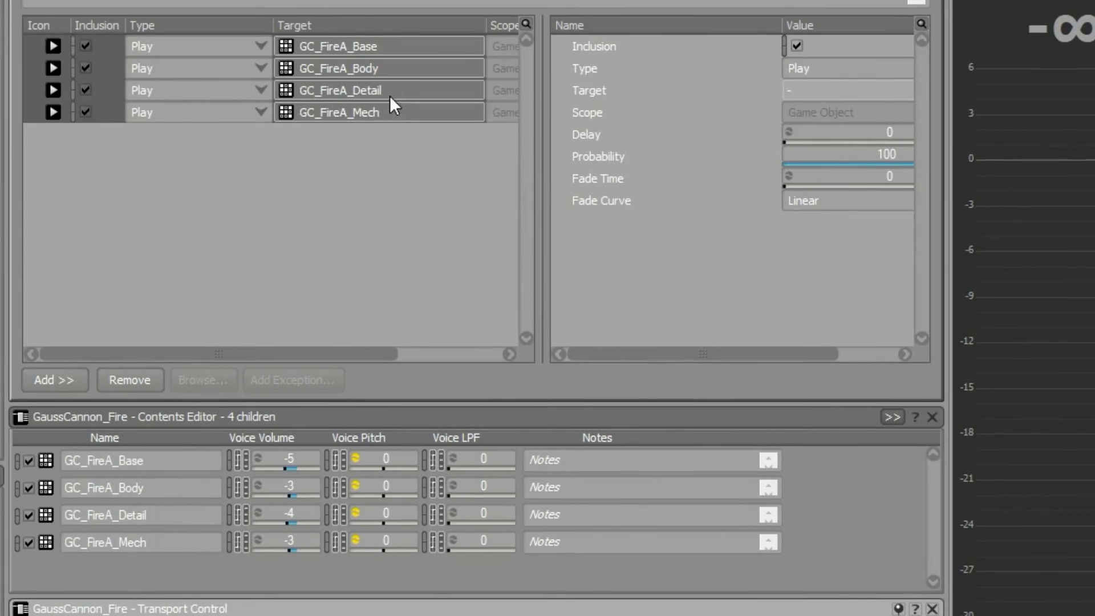
{"action": "left_click", "coordinate": [337, 146]}
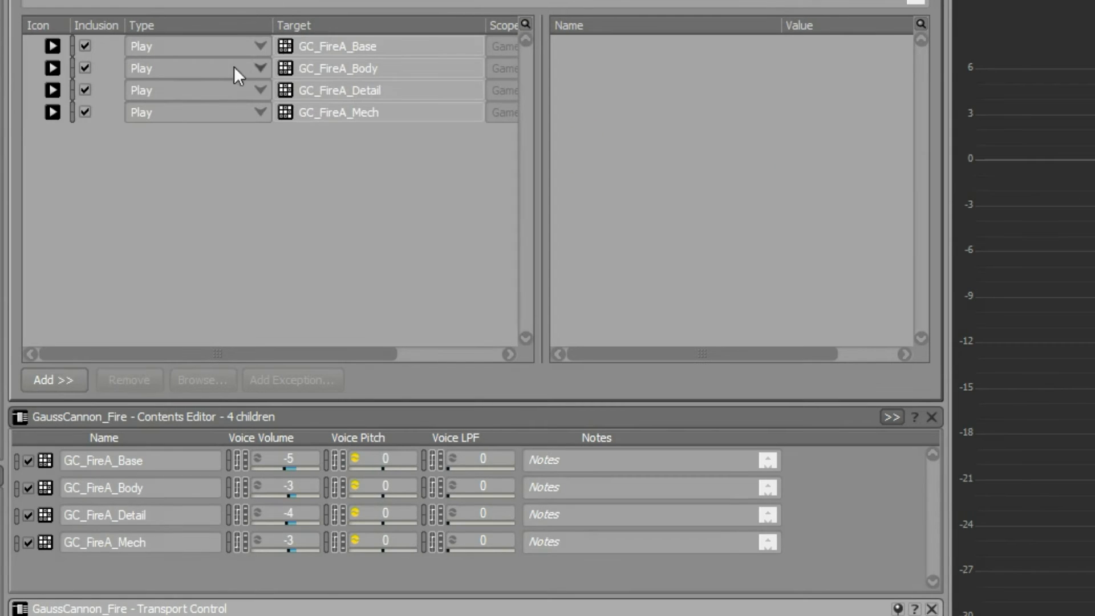
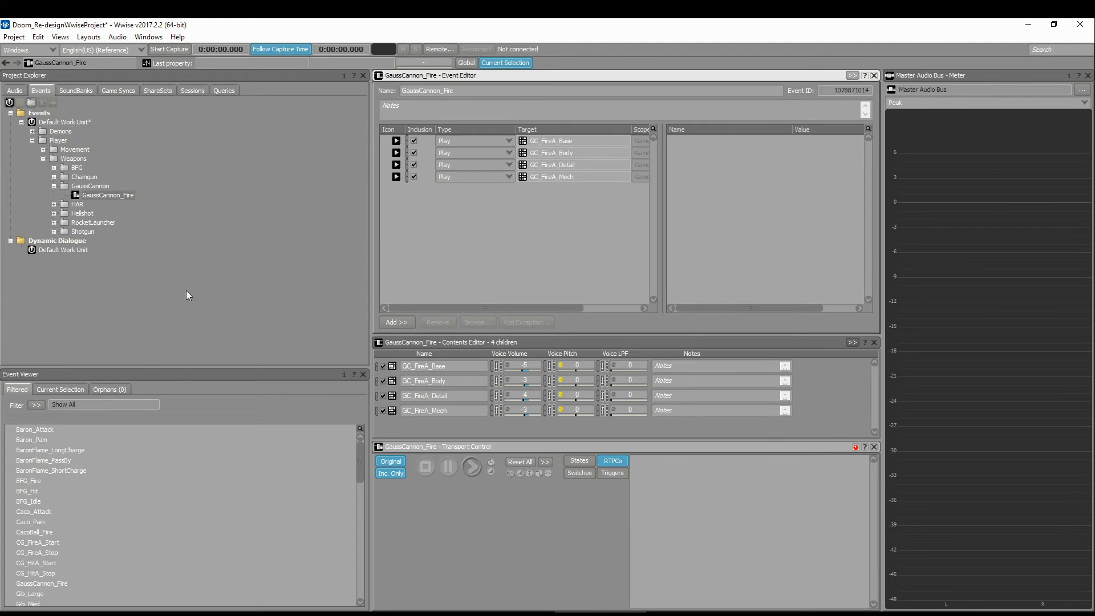
Step: Show the GC_FireA_Base container's properties and play the GaussCannon_Fire event
{"action": "left_click", "coordinate": [12, 91]}
{"action": "left_click", "coordinate": [123, 185]}
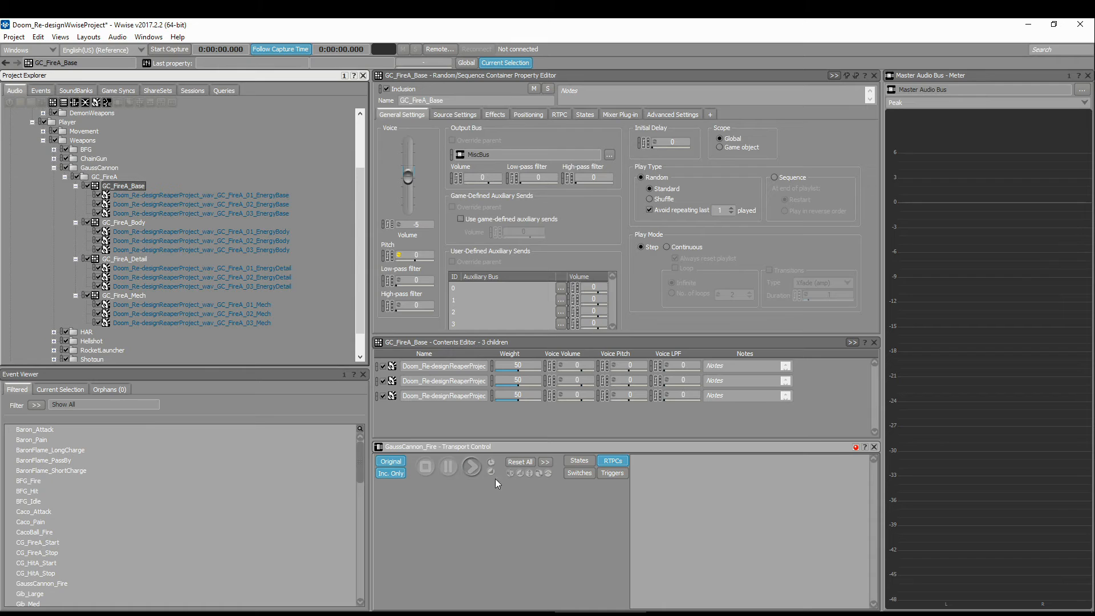
{"action": "key", "text": "space"}
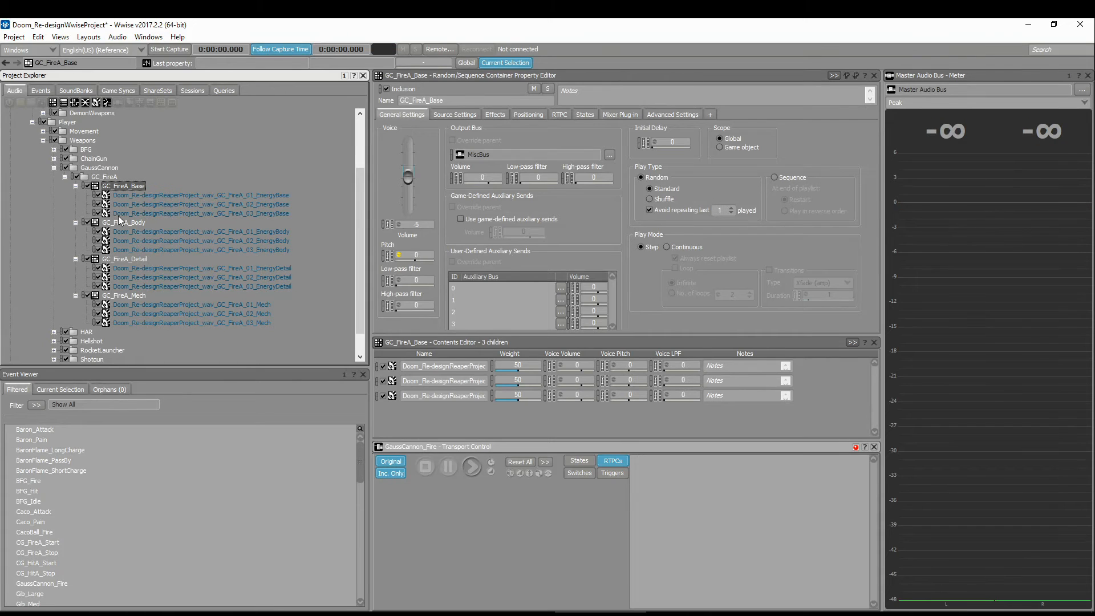
Step: Try a higher volume and lower pitch on GC_FireA_Detail, play the GaussCannon_Fire event, and undo the changes
{"action": "left_click", "coordinate": [142, 261]}
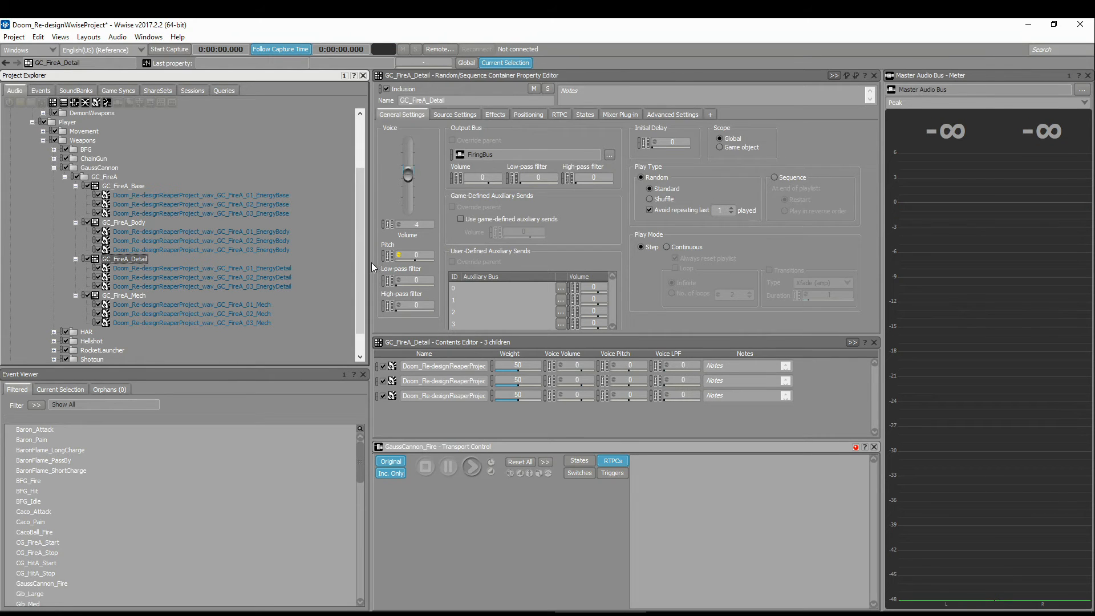
{"action": "key", "text": "space"}
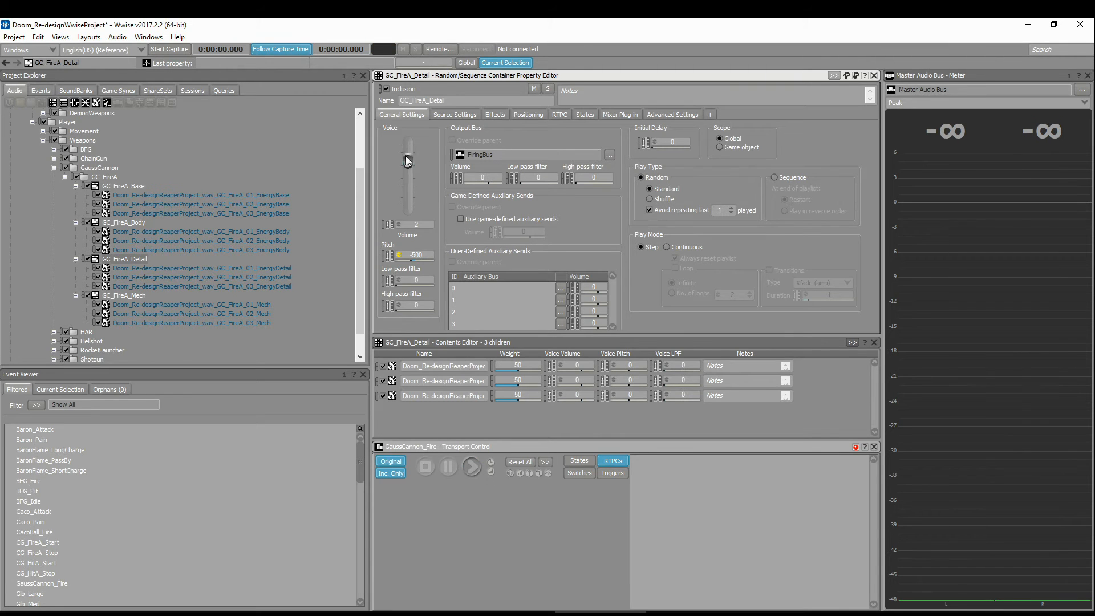
{"action": "left_click_drag", "start_coordinate": [408, 160], "coordinate": [408, 156]}
{"action": "left_click", "coordinate": [472, 463]}
{"action": "key", "text": "ctrl+z"}
{"action": "key", "text": "ctrl+z"}
{"action": "key", "text": "ctrl+z"}
Step: Collapse the GaussCannon folder in the audio hierarchy and expand HAR and its HAR_FireA subfolder
{"action": "left_click", "coordinate": [41, 91]}
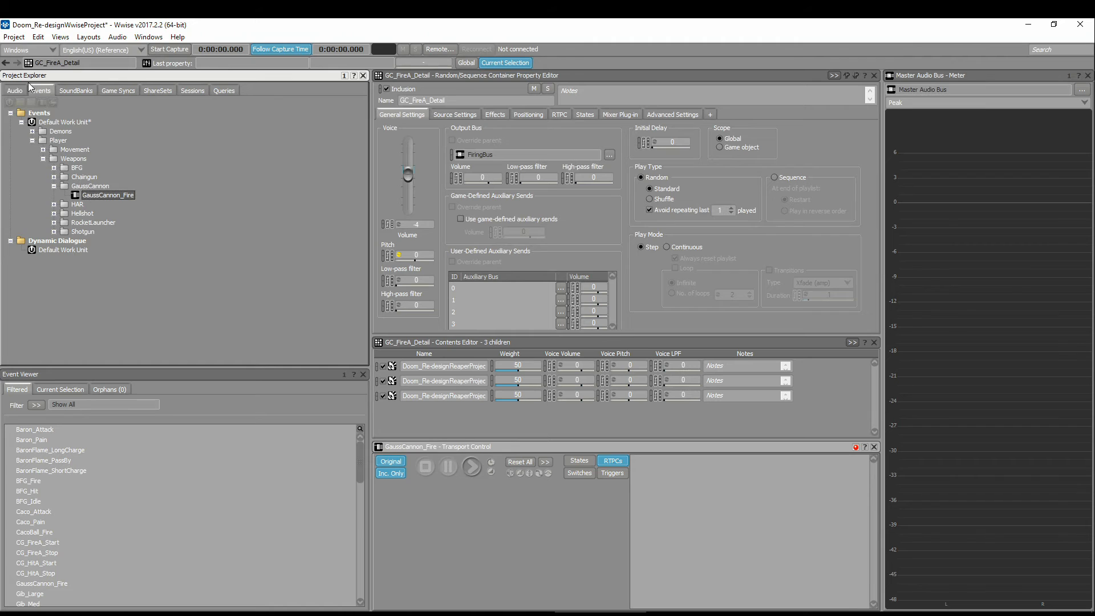
{"action": "left_click", "coordinate": [15, 91]}
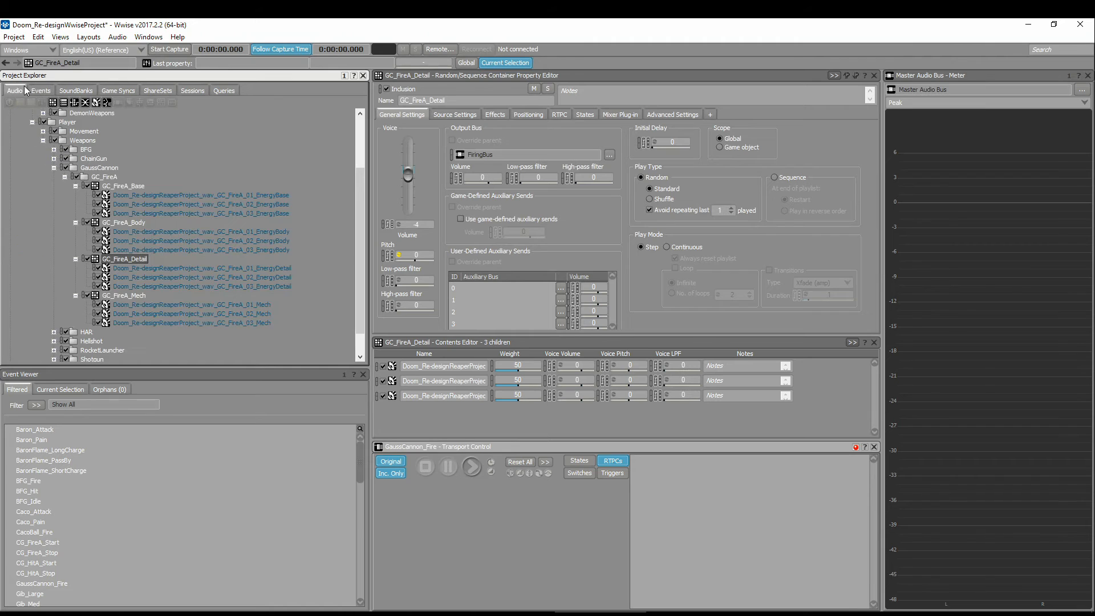
{"action": "left_click", "coordinate": [64, 178]}
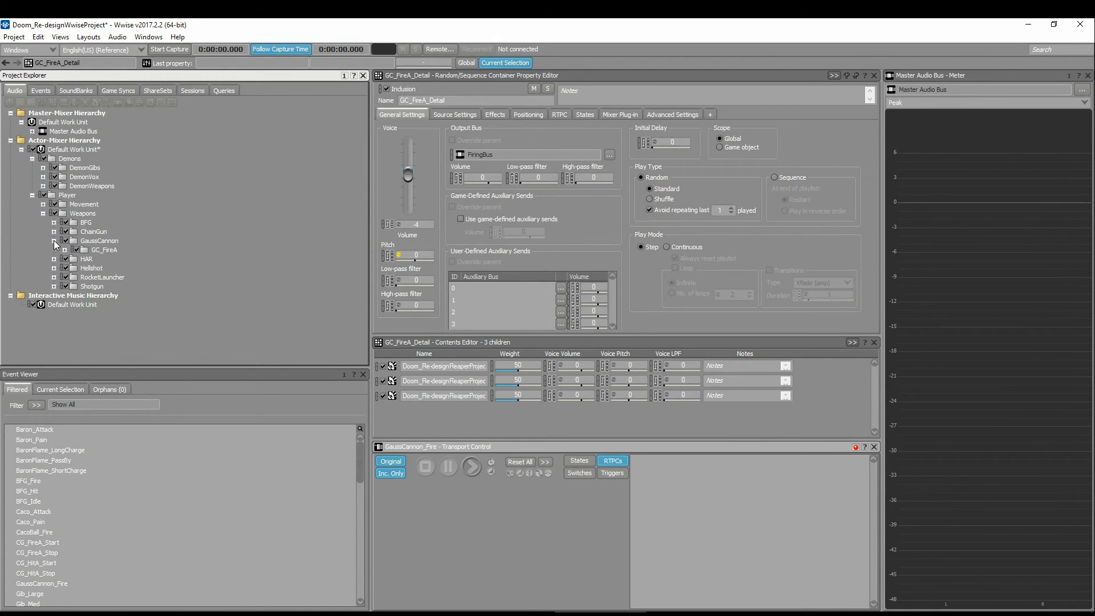
{"action": "left_click", "coordinate": [55, 241]}
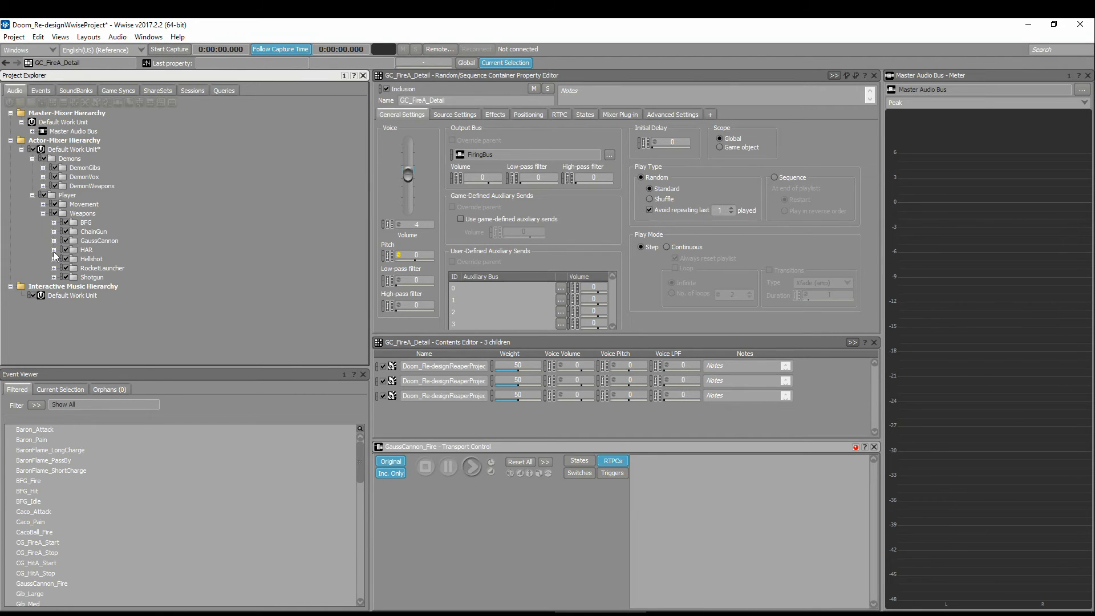
{"action": "left_click", "coordinate": [53, 251]}
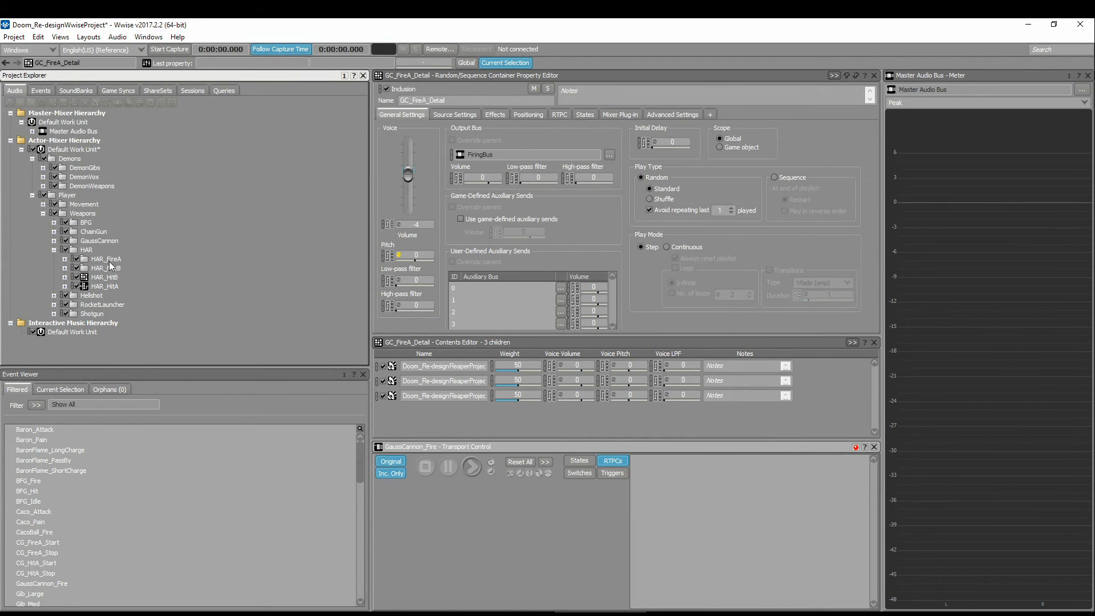
{"action": "left_click", "coordinate": [64, 259]}
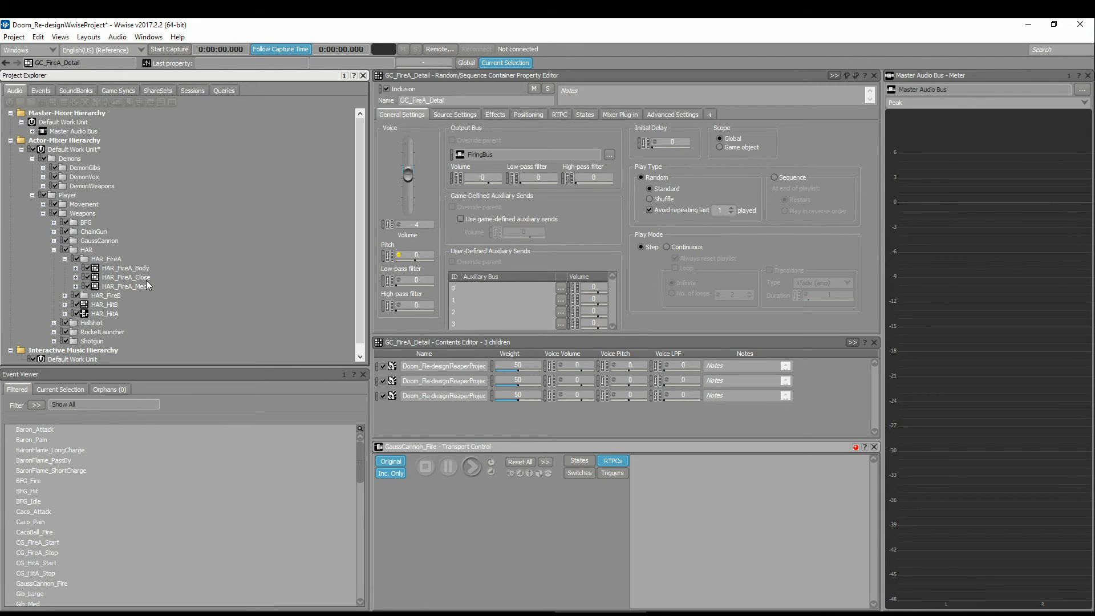
Step: Examine the continuous play mode and trigger-rate transition settings of HAR_FireA_Body, HAR_FireA_Close and HAR_FireA_Mech
{"action": "left_click", "coordinate": [119, 269]}
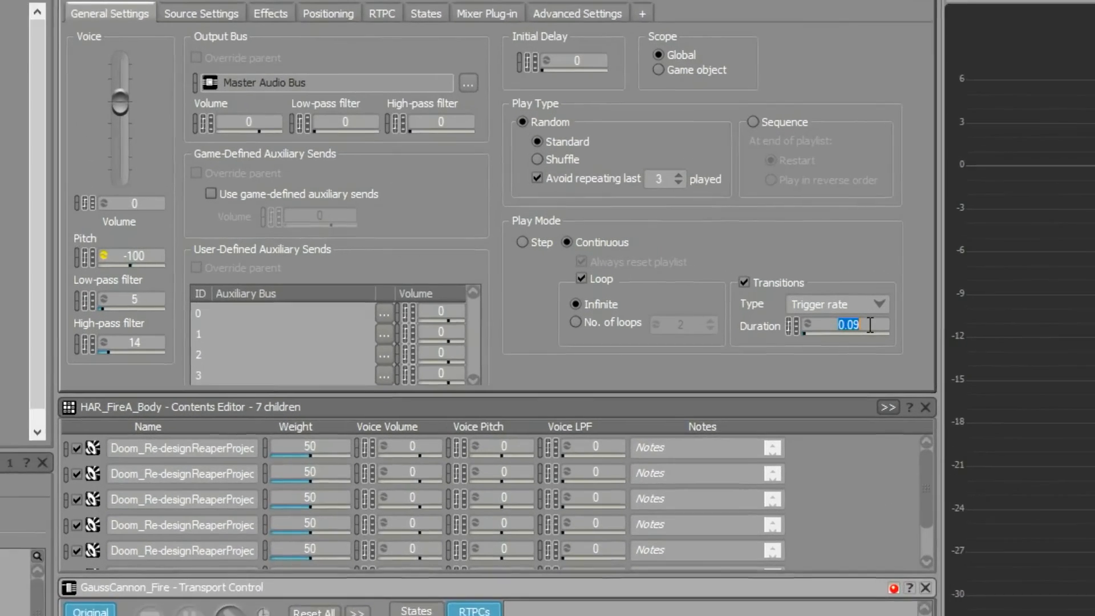
{"action": "double_click", "coordinate": [846, 293]}
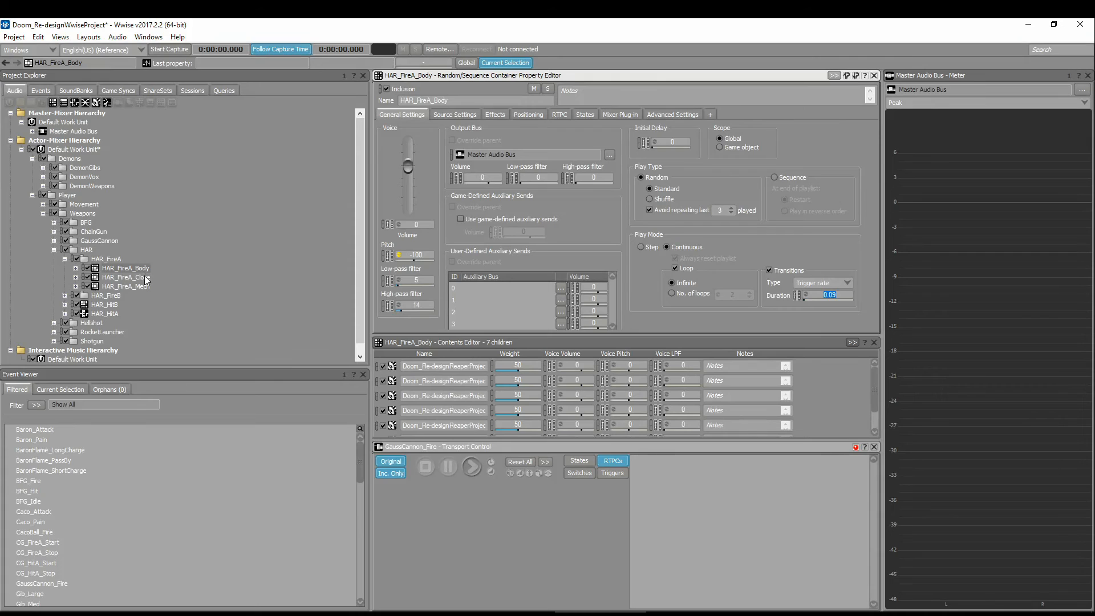
{"action": "left_click", "coordinate": [146, 278]}
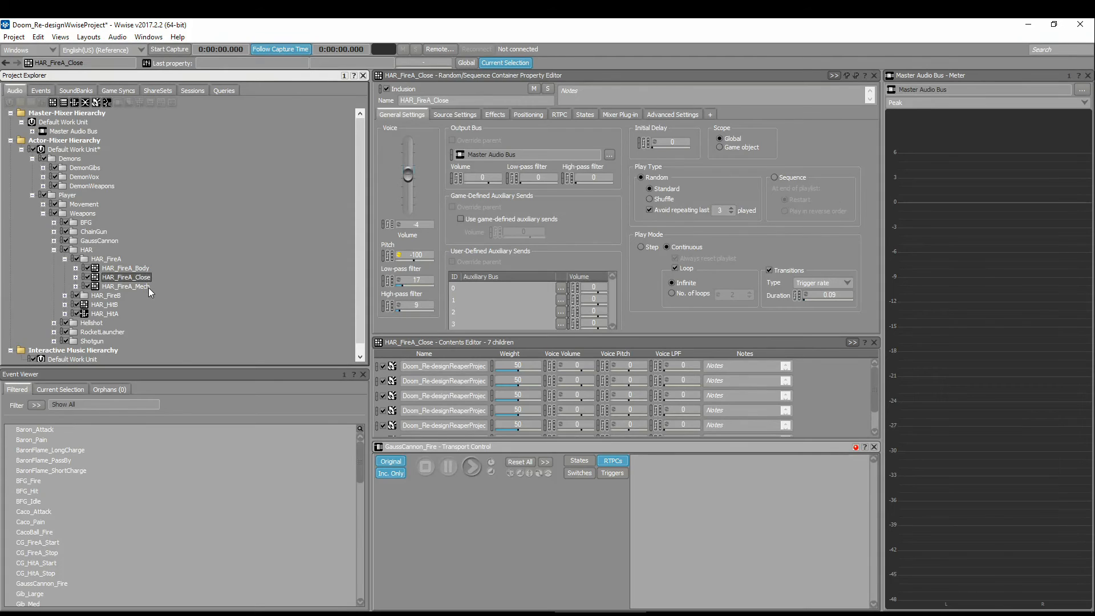
{"action": "left_click", "coordinate": [148, 287]}
{"action": "left_click", "coordinate": [143, 278]}
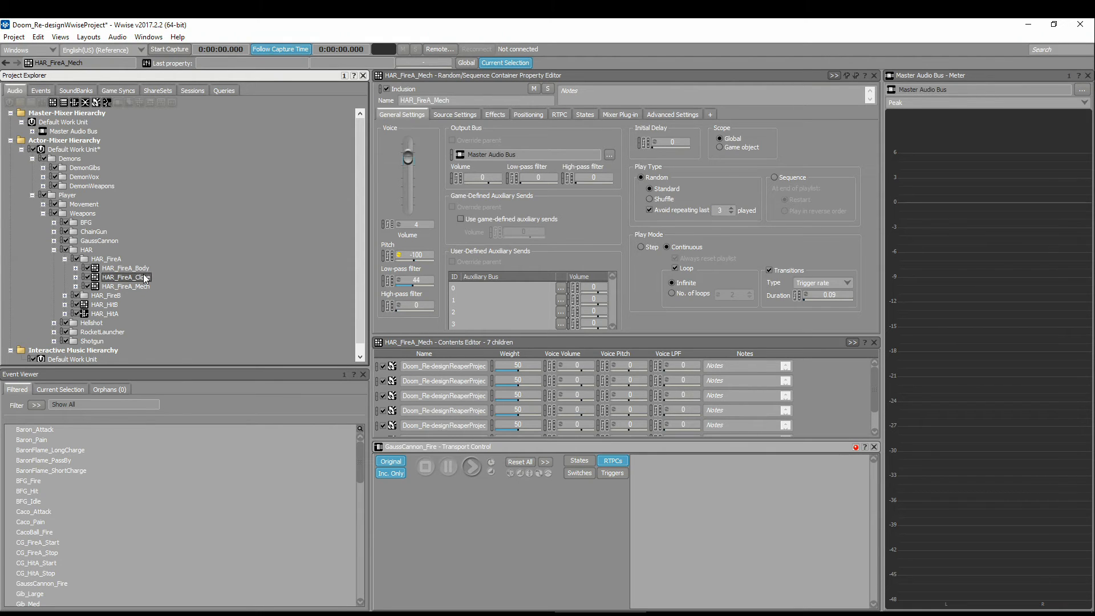
Step: Play and stop the HAR_FireA_Body container, and start playback of HAR_FireA_Close
{"action": "left_click", "coordinate": [143, 269]}
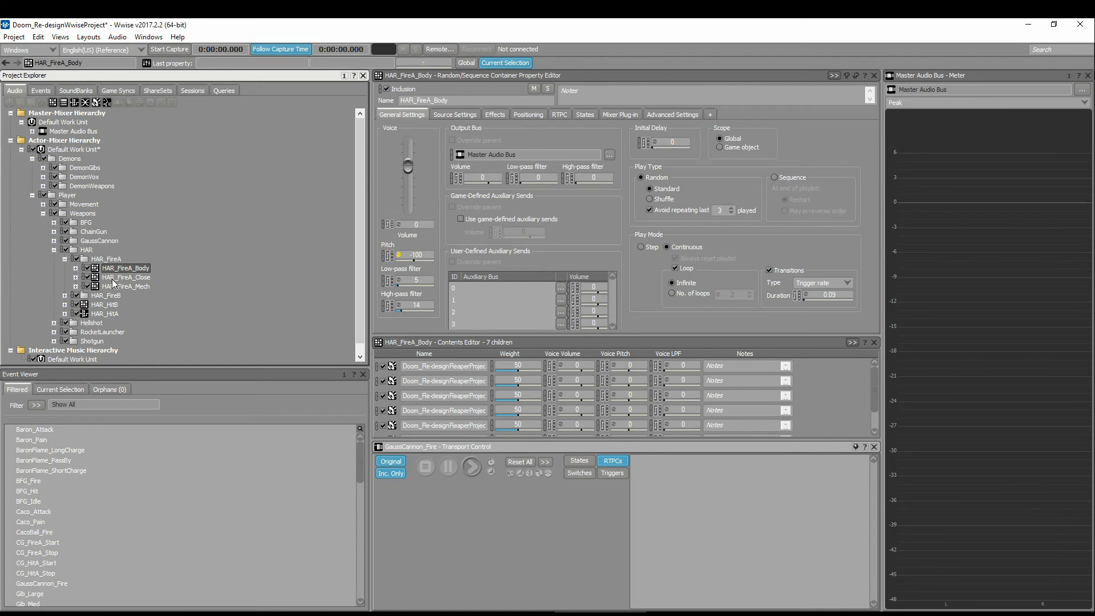
{"action": "left_click", "coordinate": [476, 468]}
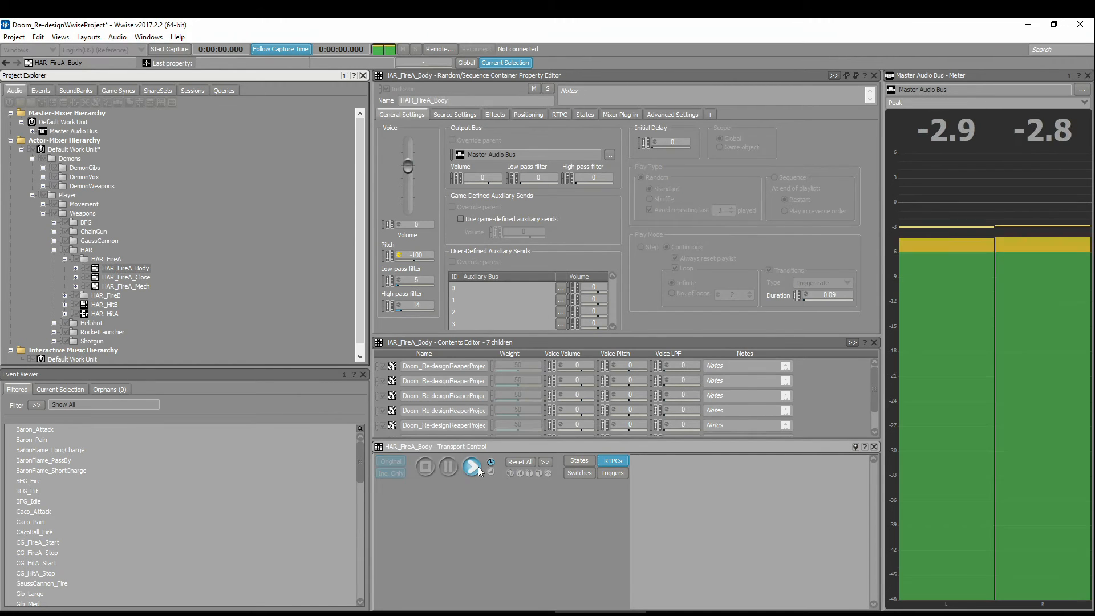
{"action": "left_click", "coordinate": [425, 466]}
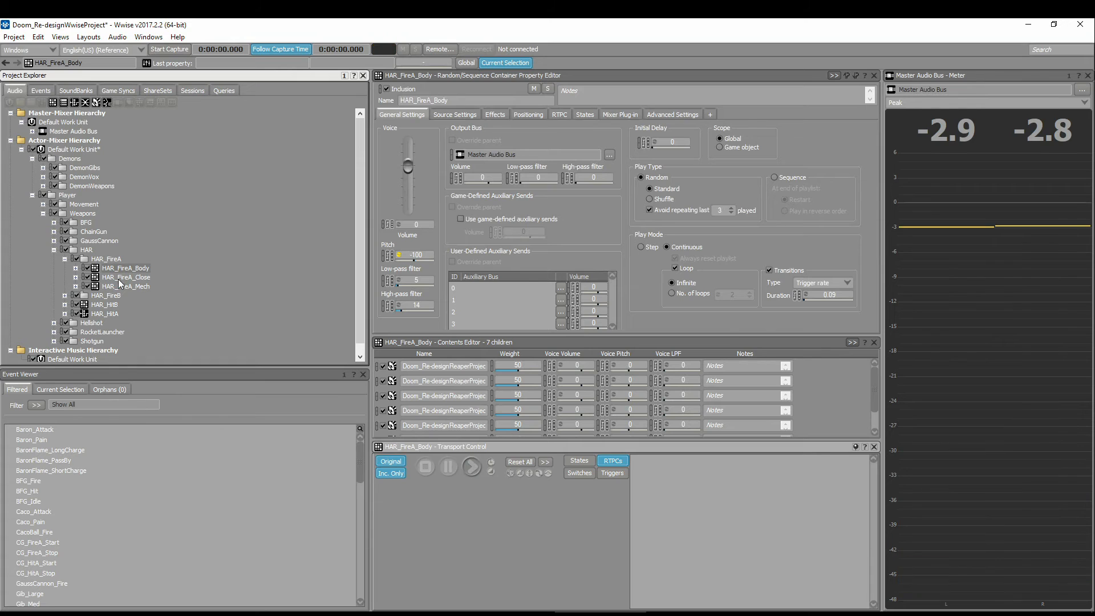
{"action": "left_click", "coordinate": [123, 277]}
{"action": "key", "text": "space"}
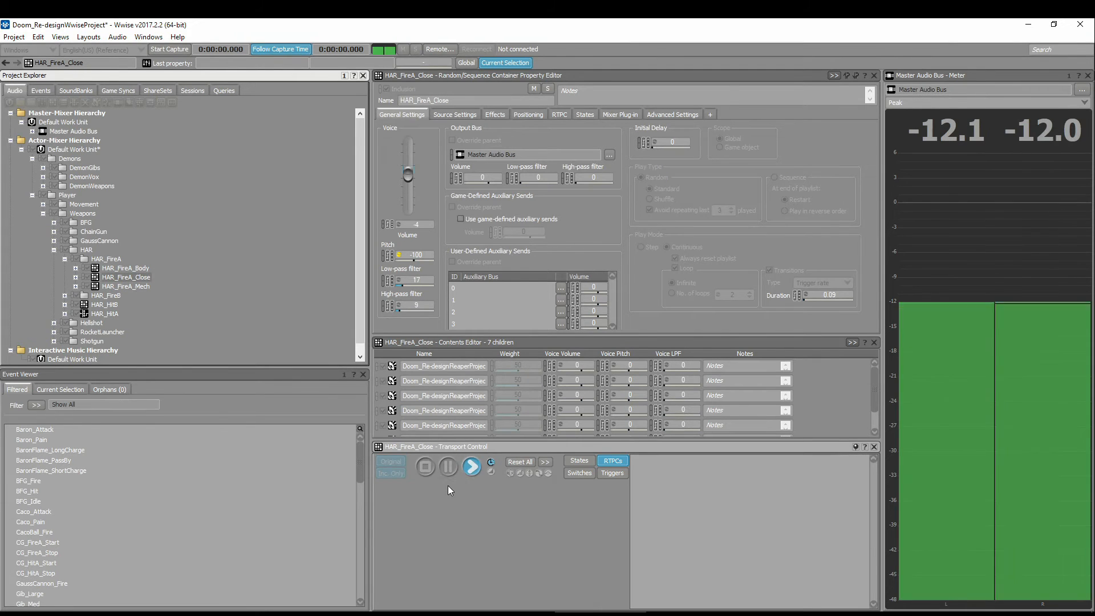
Step: Stop HAR_FireA_Close playback, and play and stop the HAR_FireA_Mech container
{"action": "left_click", "coordinate": [427, 467]}
{"action": "left_click", "coordinate": [125, 286]}
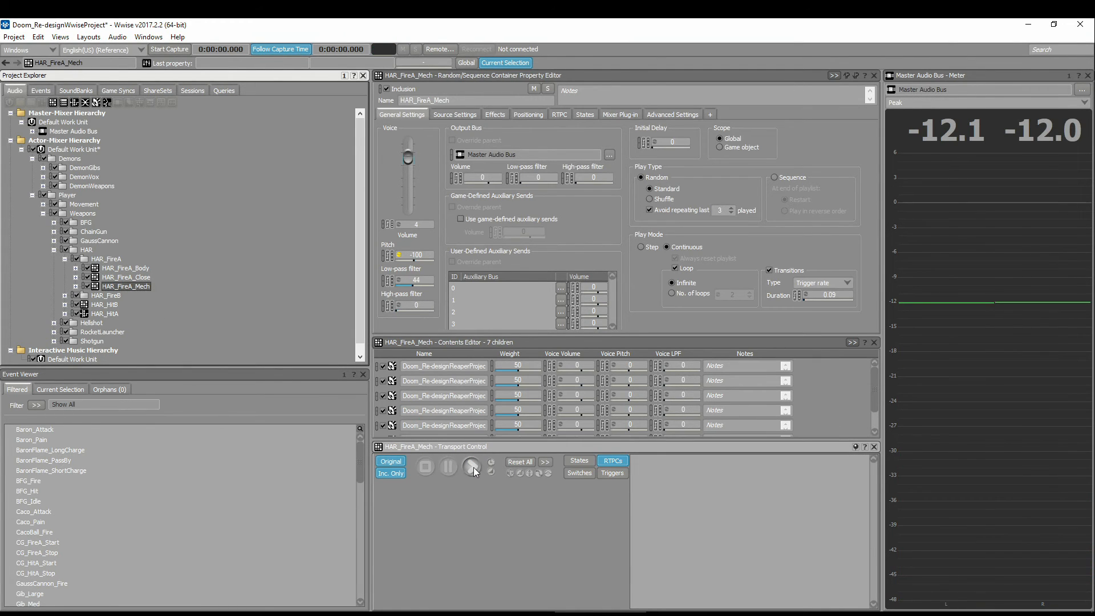
{"action": "left_click", "coordinate": [472, 468]}
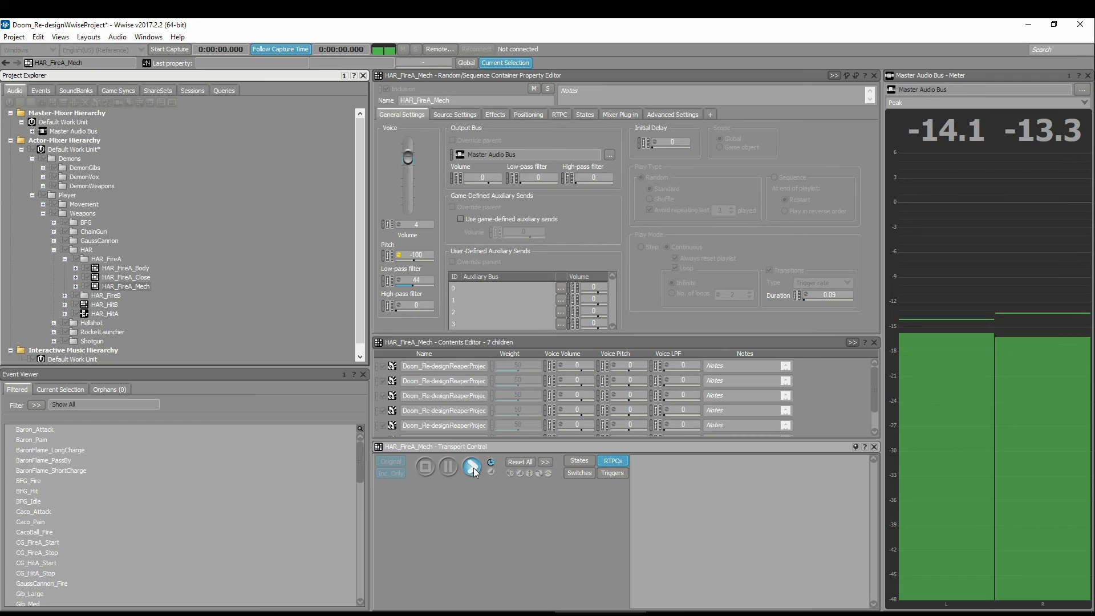
{"action": "left_click", "coordinate": [429, 468]}
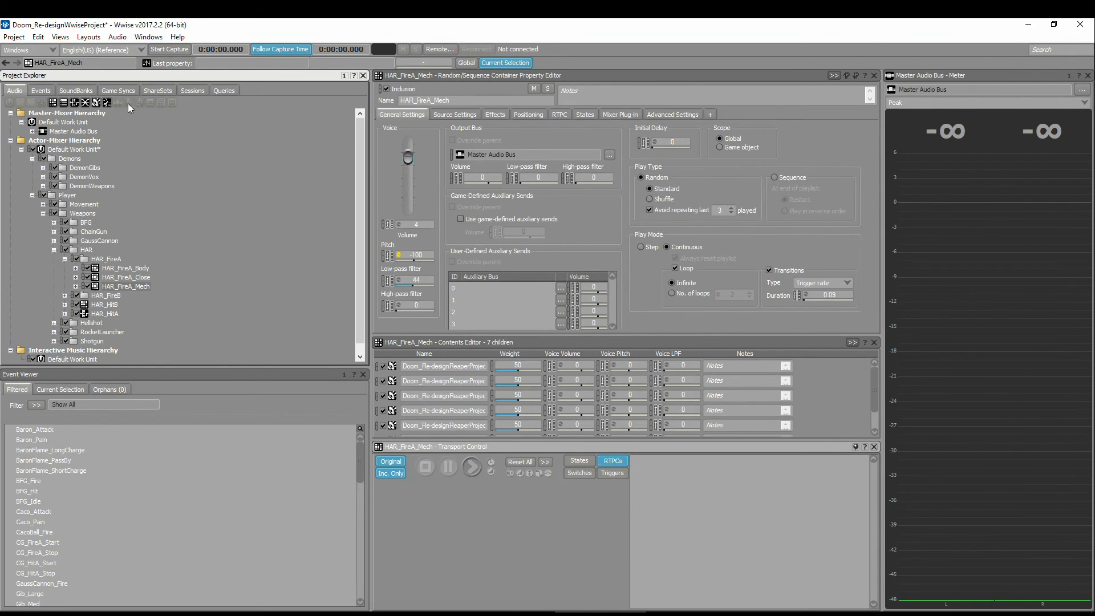
Step: Expand the HAR events folder and examine the actions of HAR_FireA_Start and HAR_FireA_Stop
{"action": "left_click", "coordinate": [40, 92]}
{"action": "left_click", "coordinate": [53, 186]}
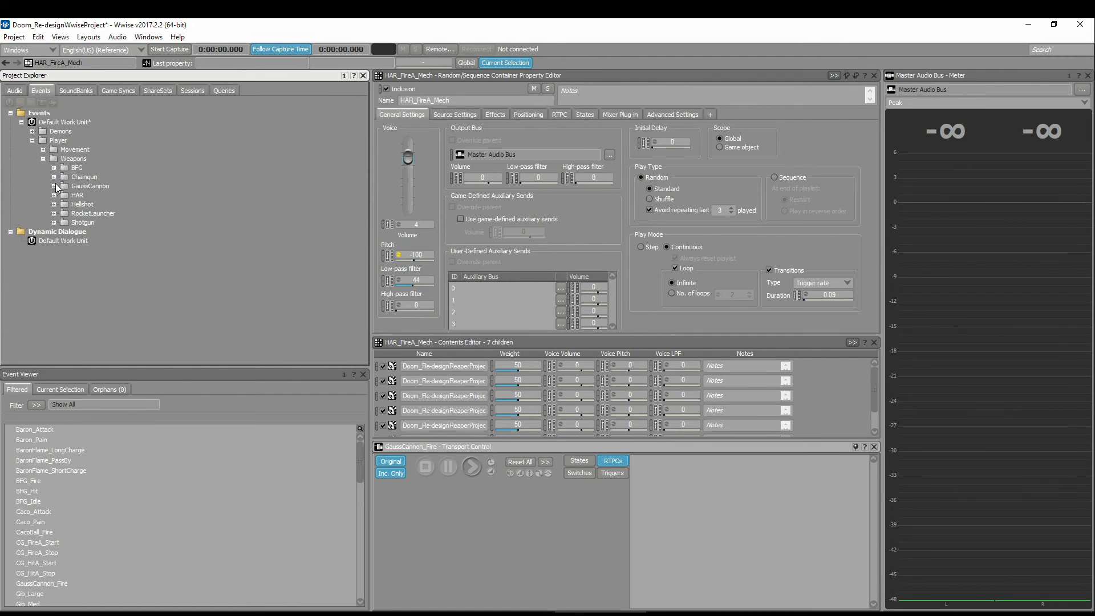
{"action": "left_click", "coordinate": [53, 197]}
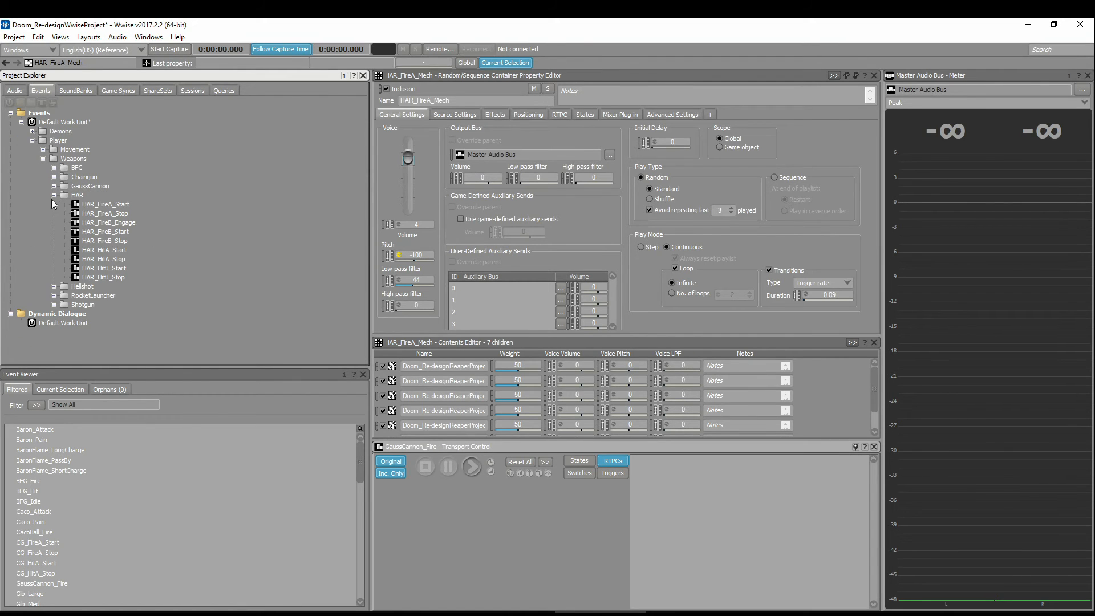
{"action": "left_click", "coordinate": [118, 206]}
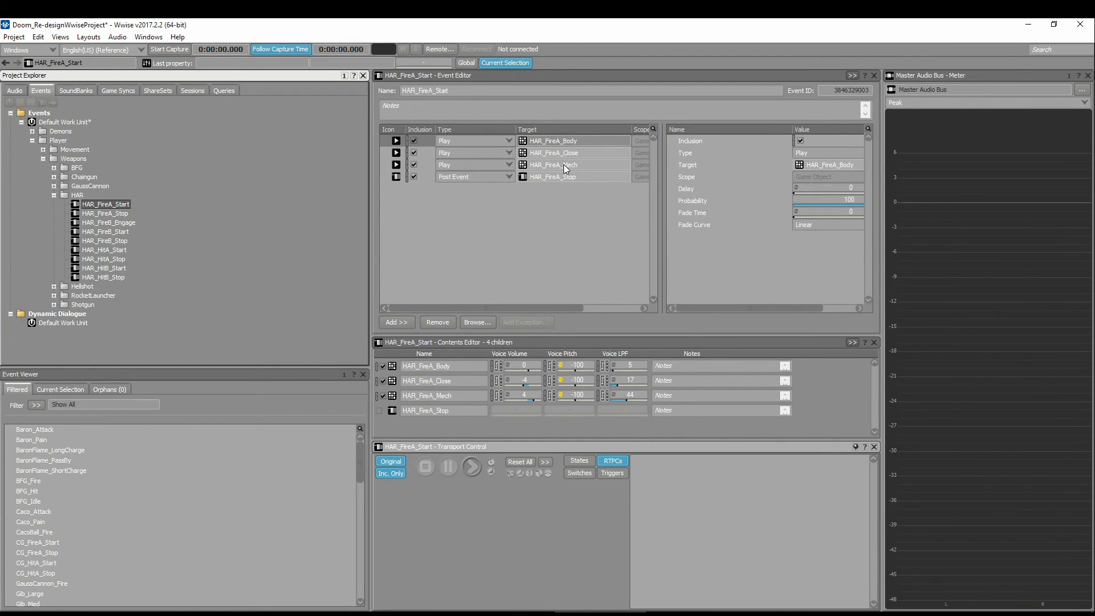
{"action": "left_click", "coordinate": [432, 177]}
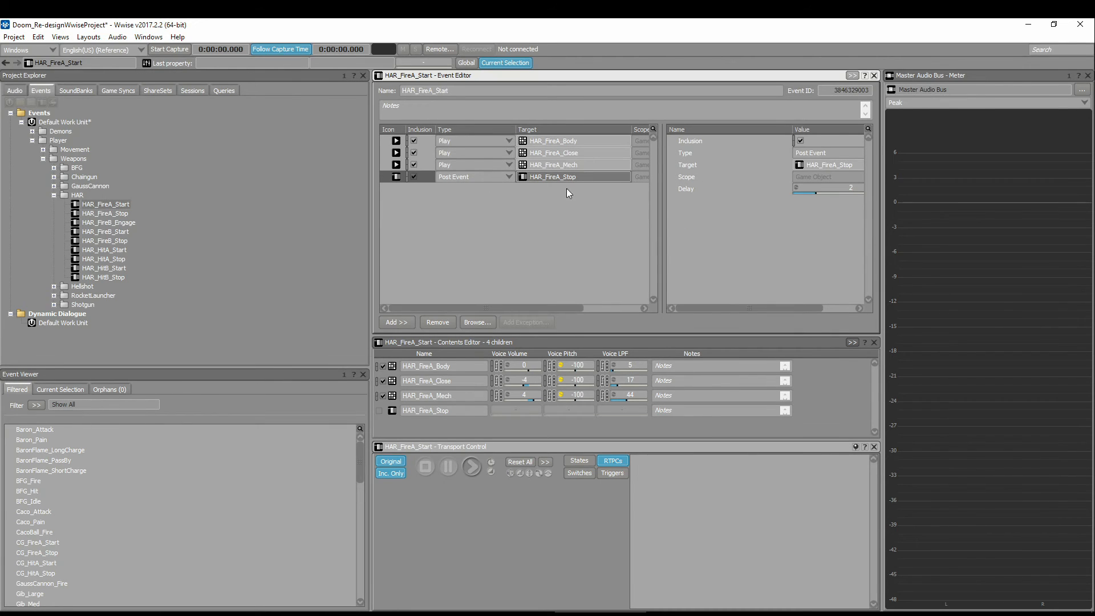
{"action": "left_click", "coordinate": [98, 213]}
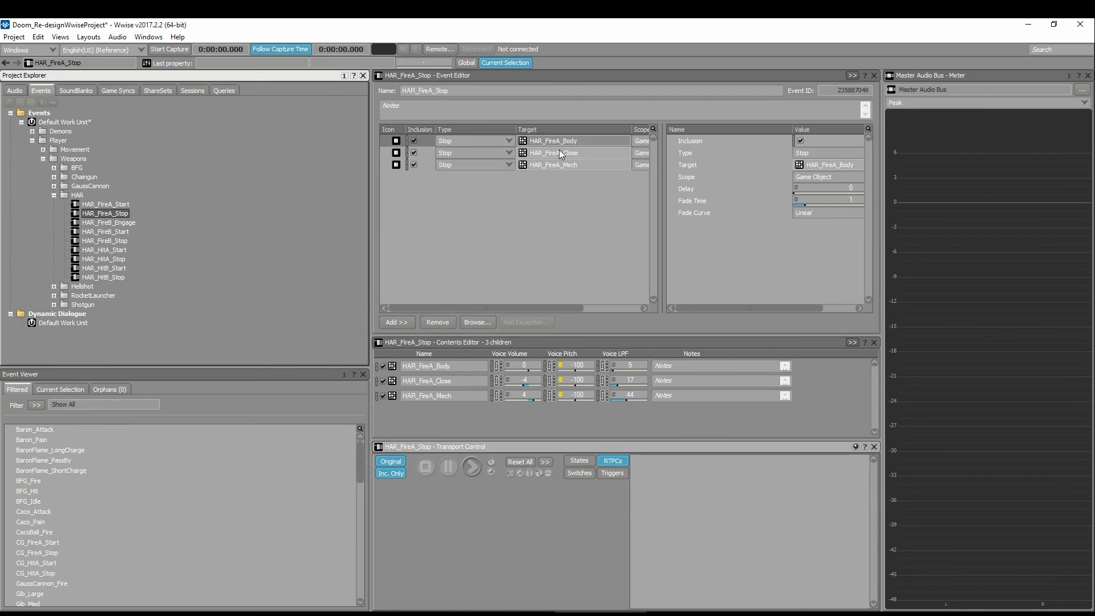
Step: Play the HAR_FireA_Start event and inspect the delay on its HAR_FireA_Stop post event action
{"action": "left_click", "coordinate": [116, 205]}
{"action": "left_click", "coordinate": [470, 467]}
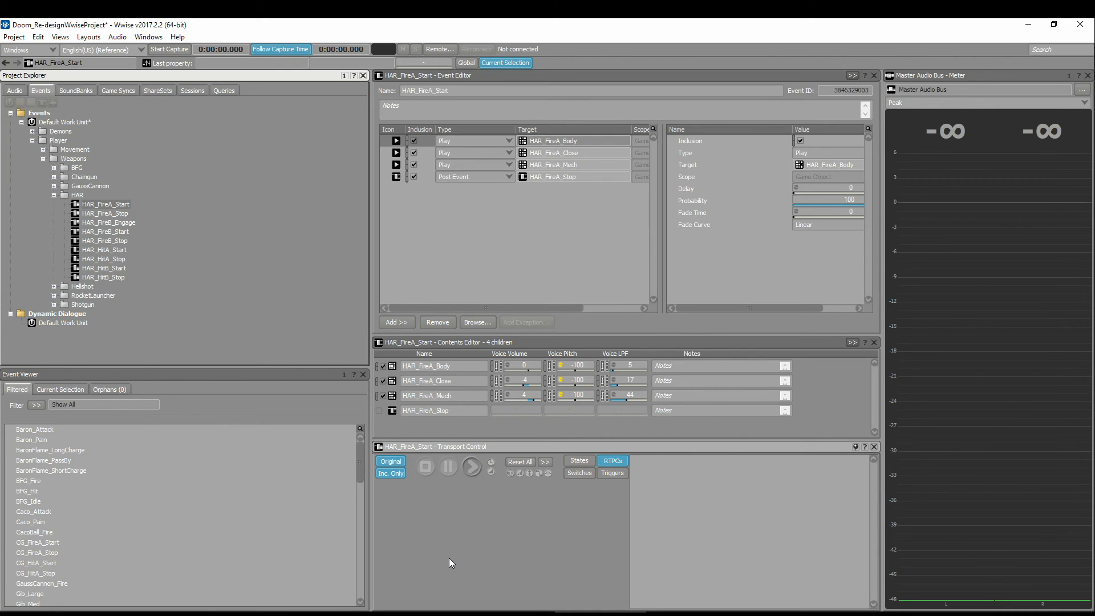
{"action": "left_click", "coordinate": [440, 179]}
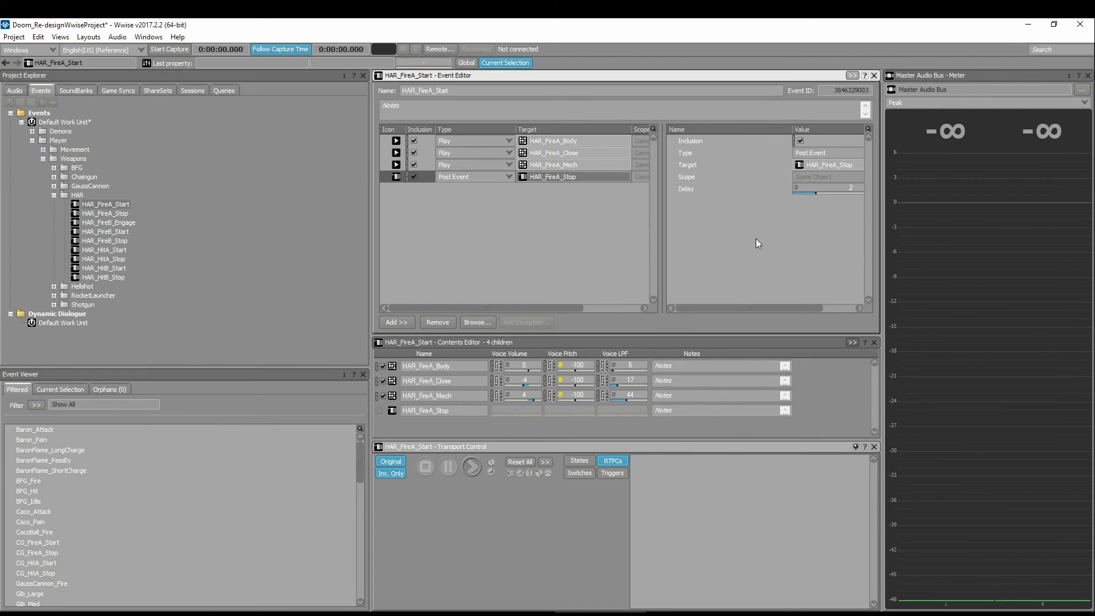
{"action": "left_click", "coordinate": [849, 191]}
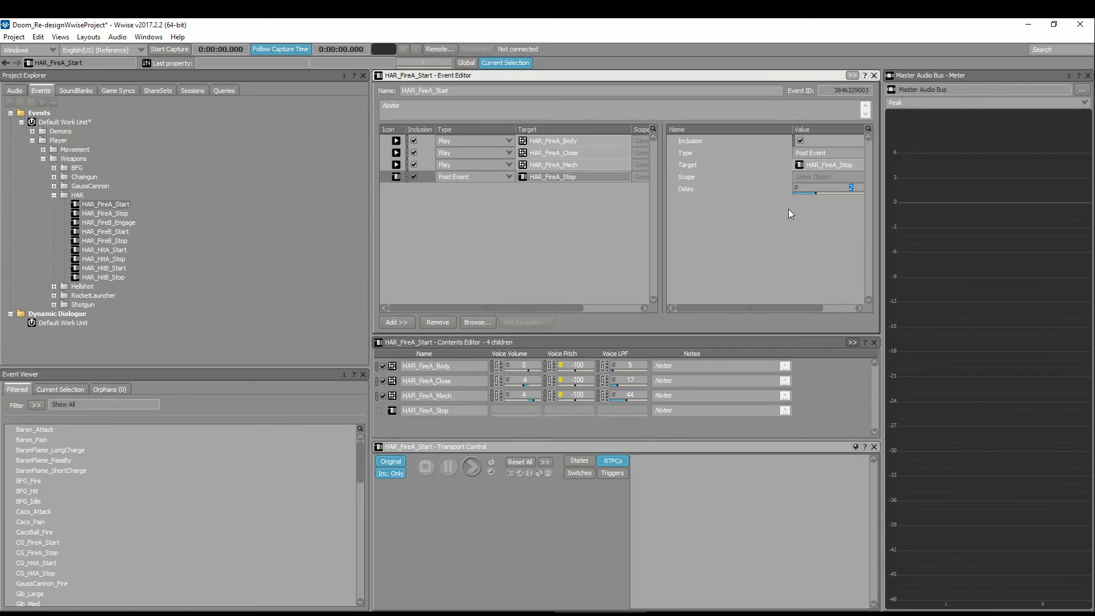
Step: Collapse HAR_FireA in the audio hierarchy, expand HAR_FireB, and view its HAR_FireB_Flames and HAR_FireB_Explosion containers
{"action": "left_click", "coordinate": [15, 90]}
{"action": "left_click", "coordinate": [64, 259]}
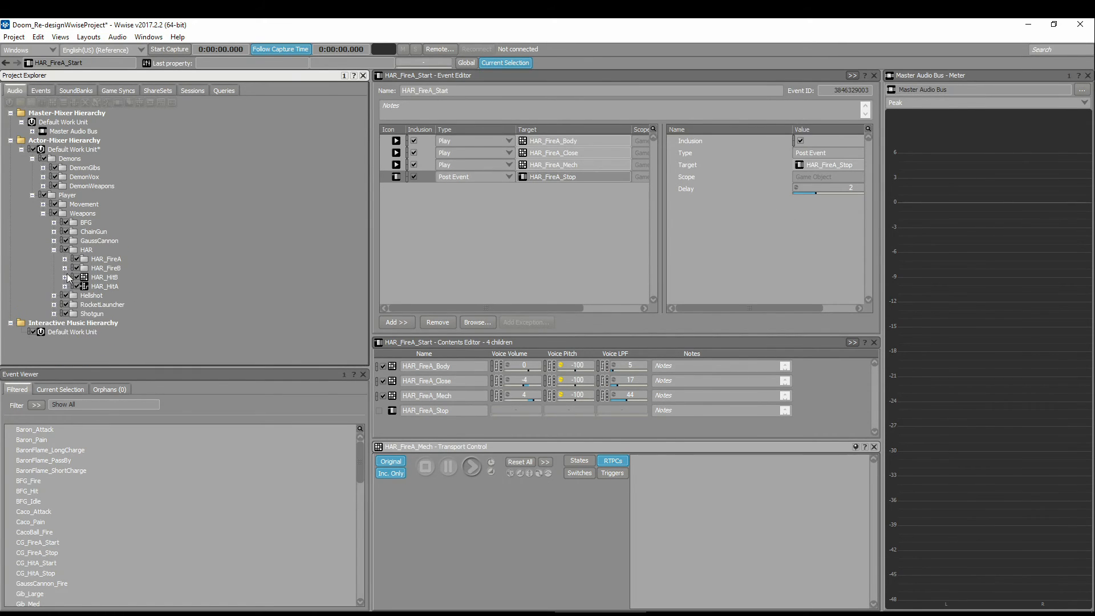
{"action": "left_click", "coordinate": [64, 268]}
{"action": "left_click", "coordinate": [146, 295]}
{"action": "left_click", "coordinate": [146, 286]}
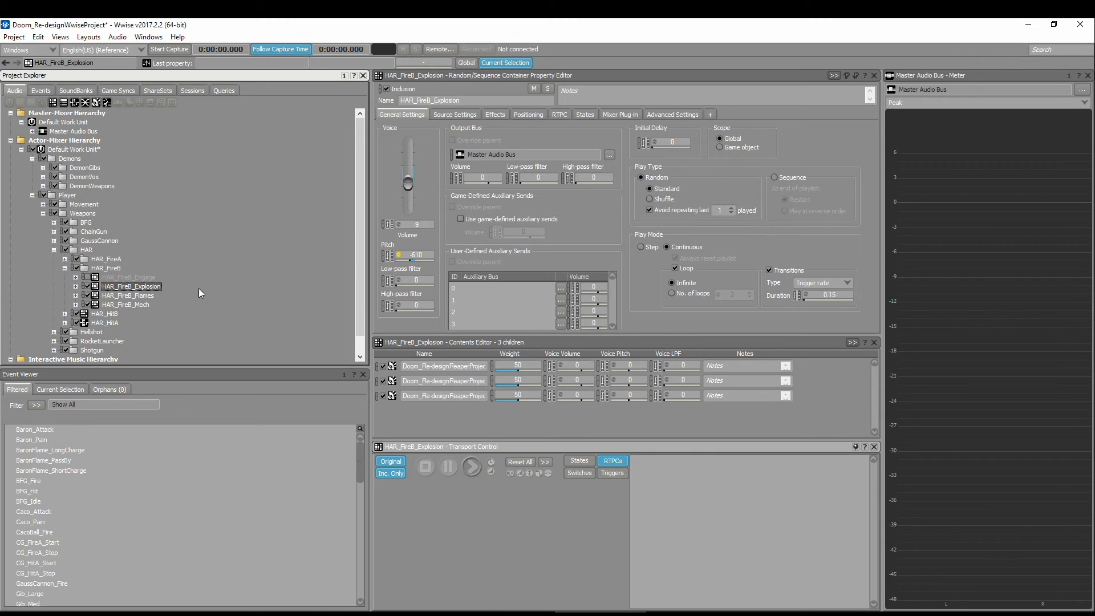
Step: Play and stop each of the HAR_FireB_Explosion, HAR_FireB_Flames and HAR_FireB_Mech containers
{"action": "left_click", "coordinate": [471, 467]}
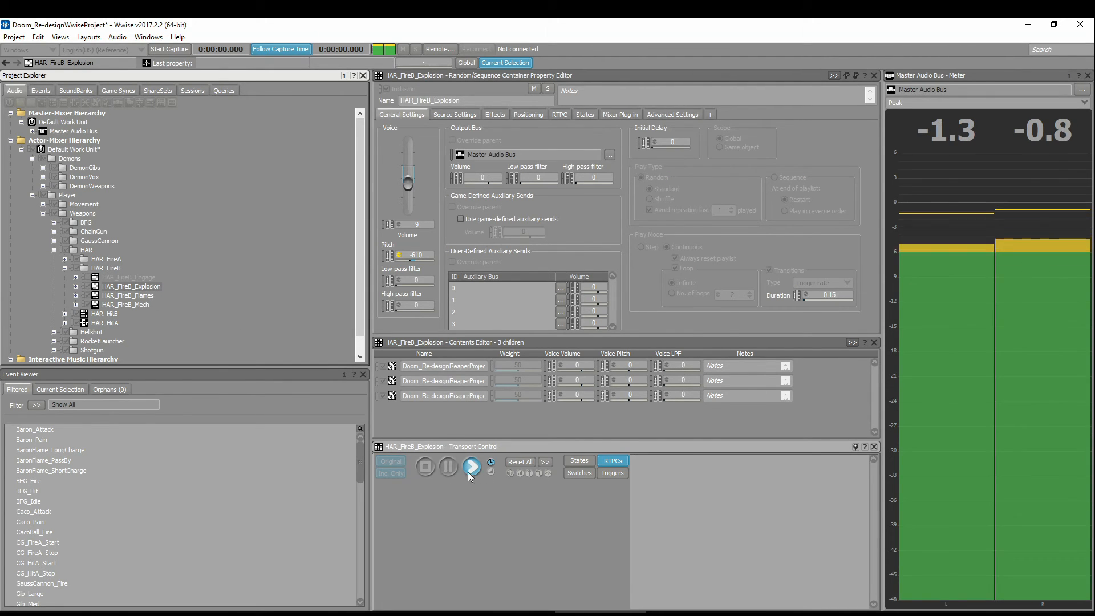
{"action": "left_click", "coordinate": [427, 468]}
{"action": "left_click", "coordinate": [146, 295]}
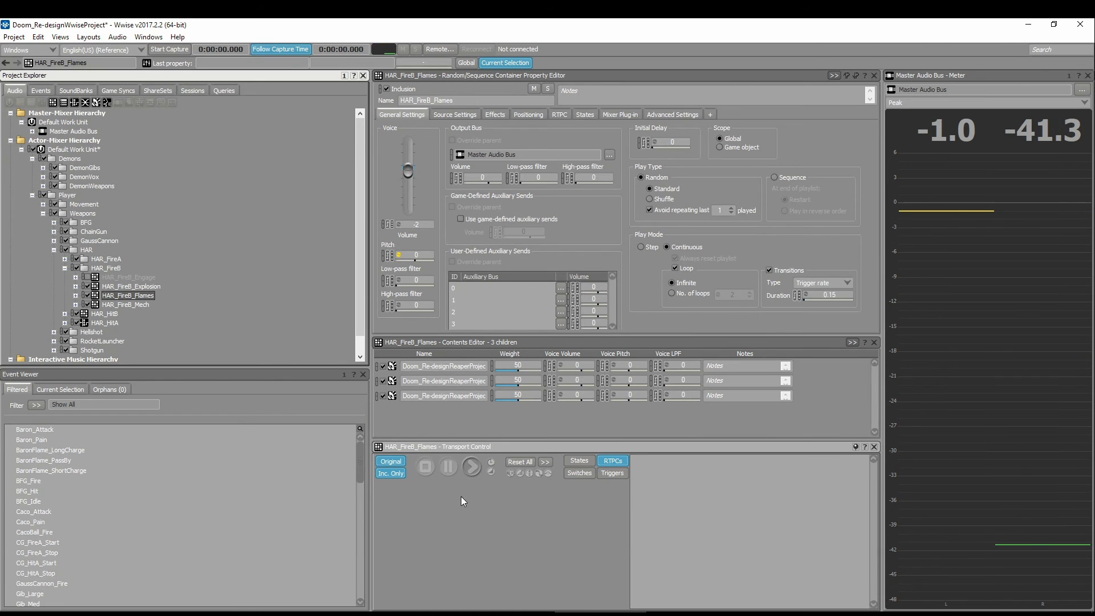
{"action": "key", "text": "space"}
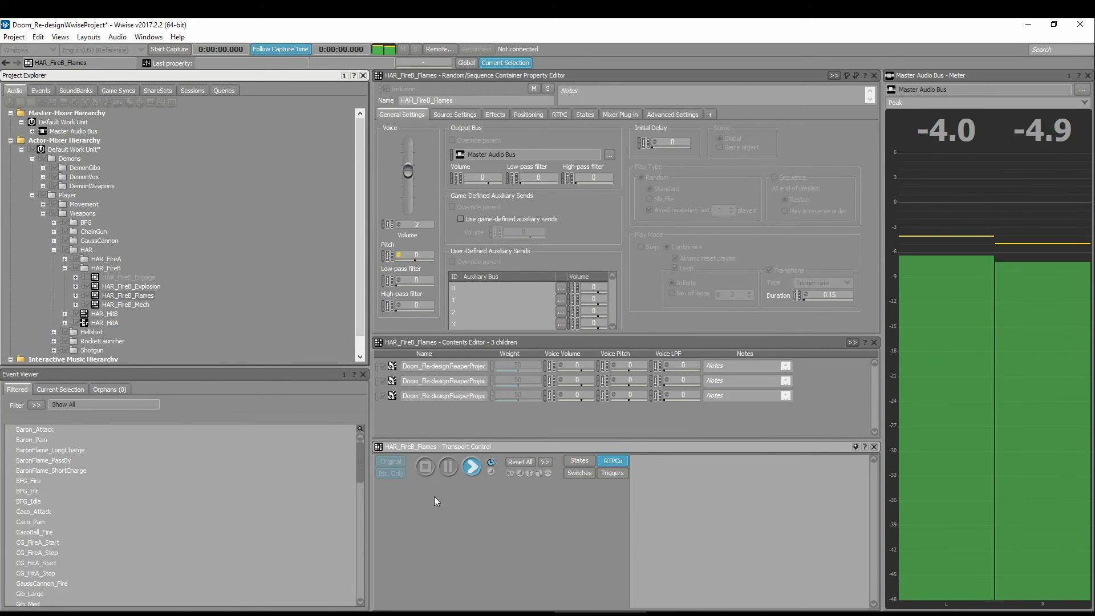
{"action": "left_click", "coordinate": [421, 468]}
{"action": "left_click", "coordinate": [160, 306]}
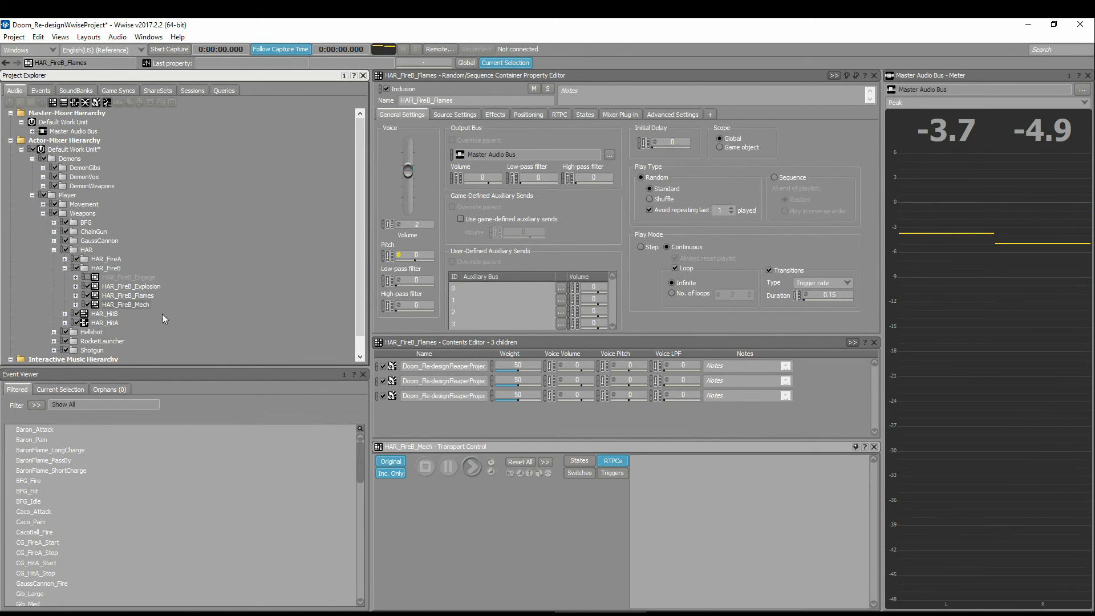
{"action": "left_click", "coordinate": [471, 467]}
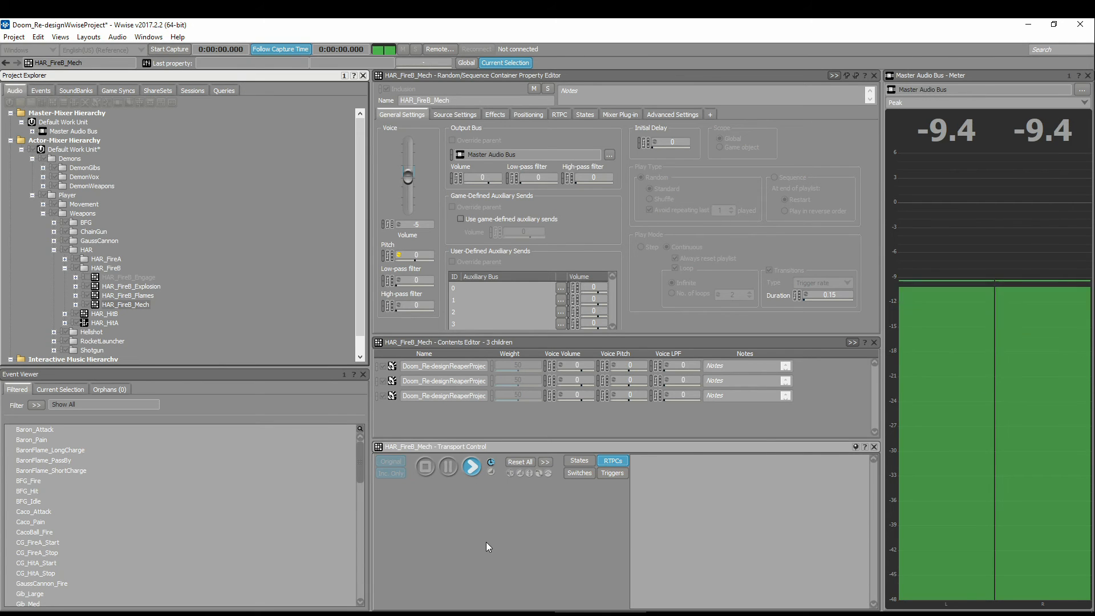
{"action": "left_click", "coordinate": [433, 467]}
Step: Inspect the delay on the HAR_FireB_Stop action in the HAR_FireB_Start event and play the event
{"action": "left_click", "coordinate": [40, 90]}
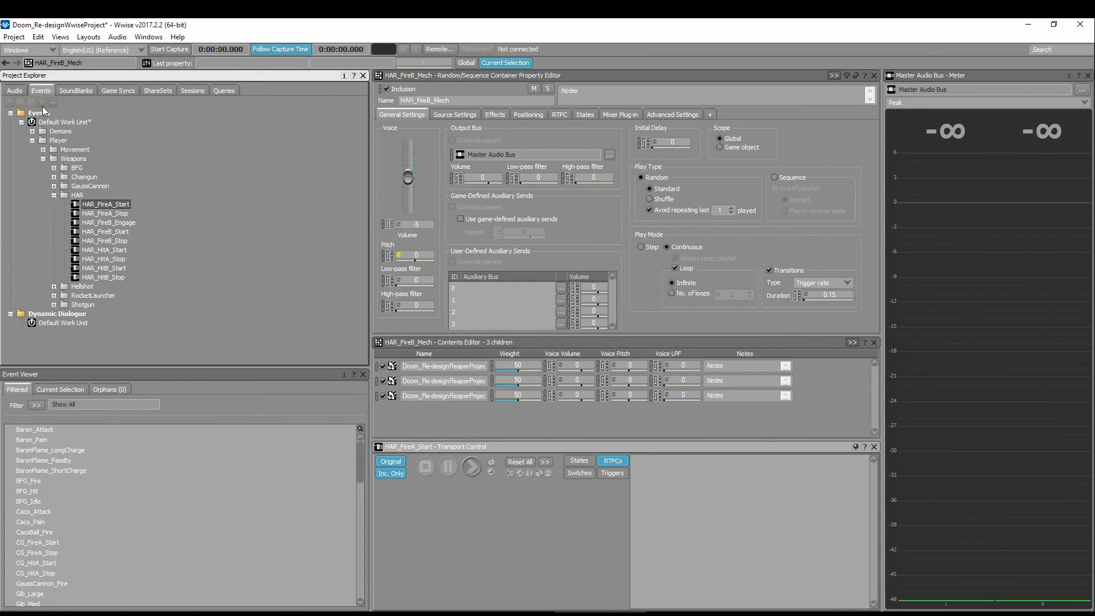
{"action": "left_click", "coordinate": [117, 232]}
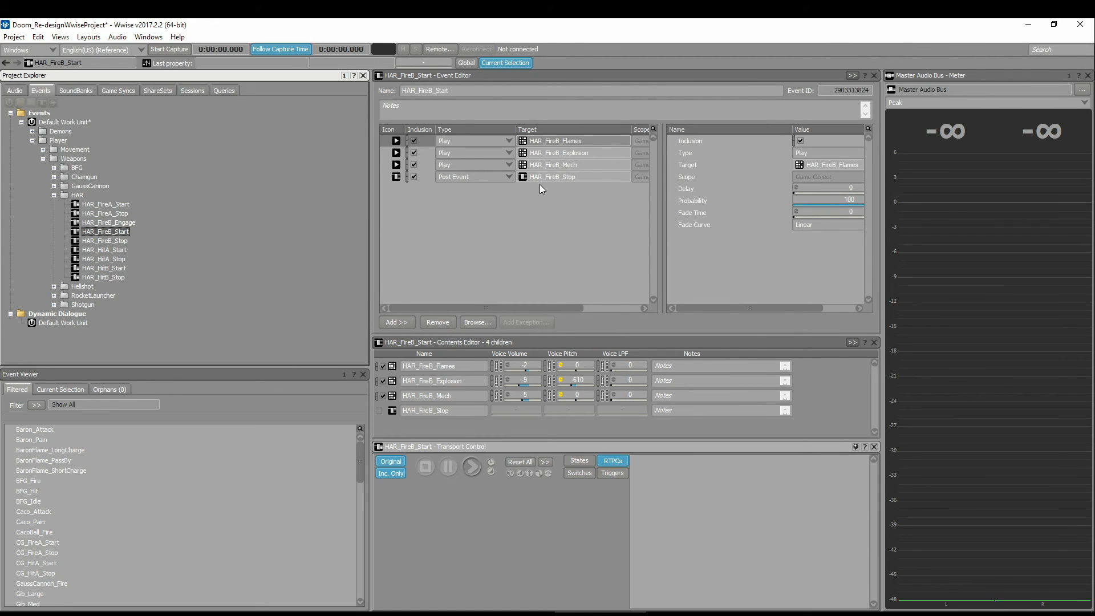
{"action": "left_click", "coordinate": [595, 176]}
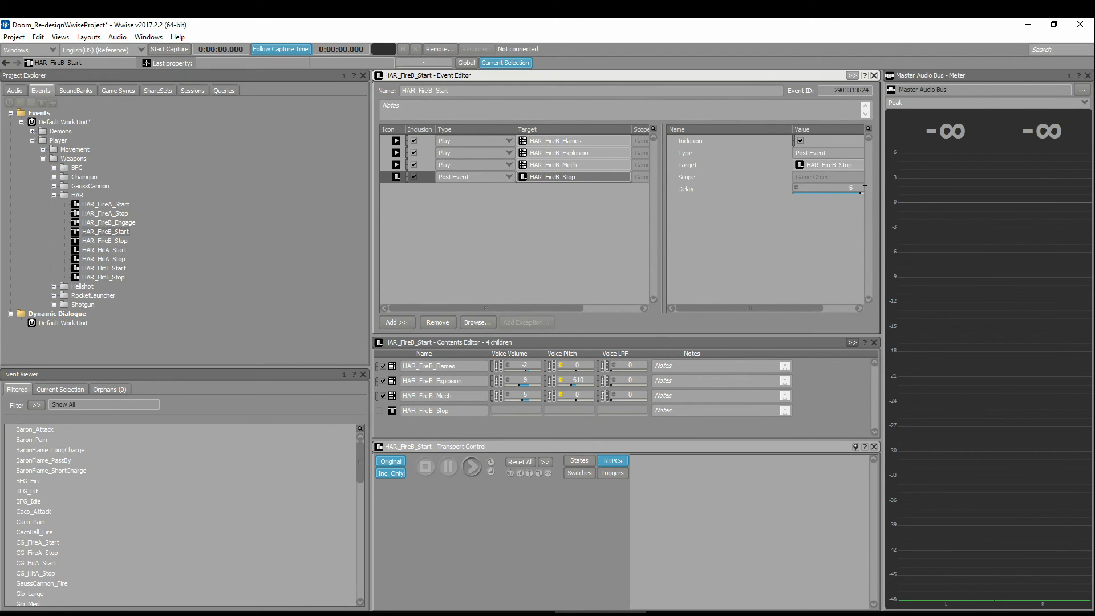
{"action": "left_click", "coordinate": [479, 471]}
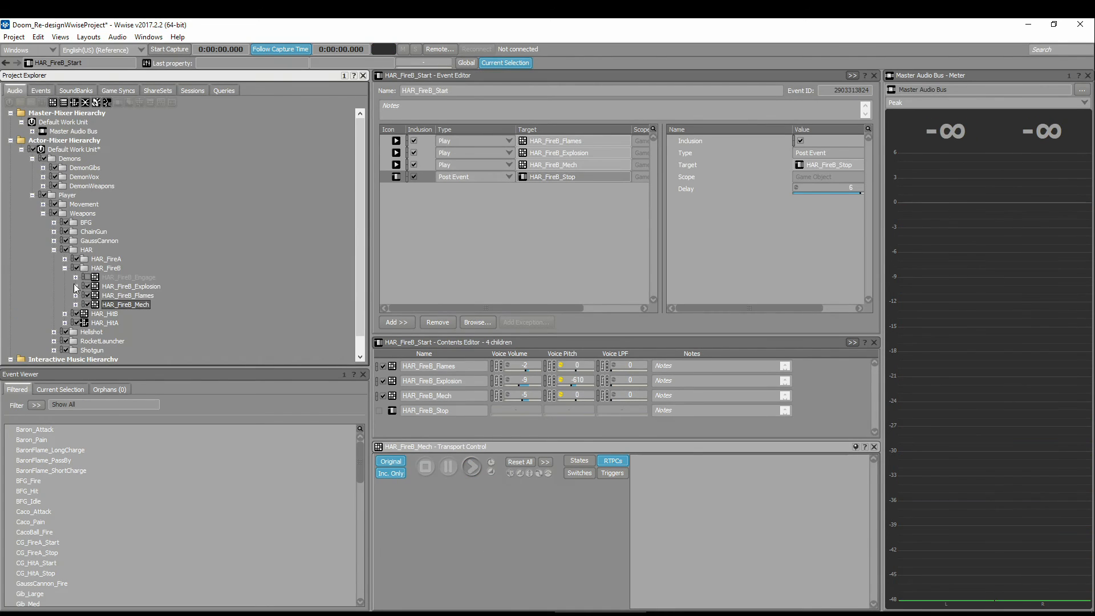
Step: Collapse HAR_FireB in the audio hierarchy and expand HAR_HitA and the ChainGun folder
{"action": "left_click", "coordinate": [64, 268]}
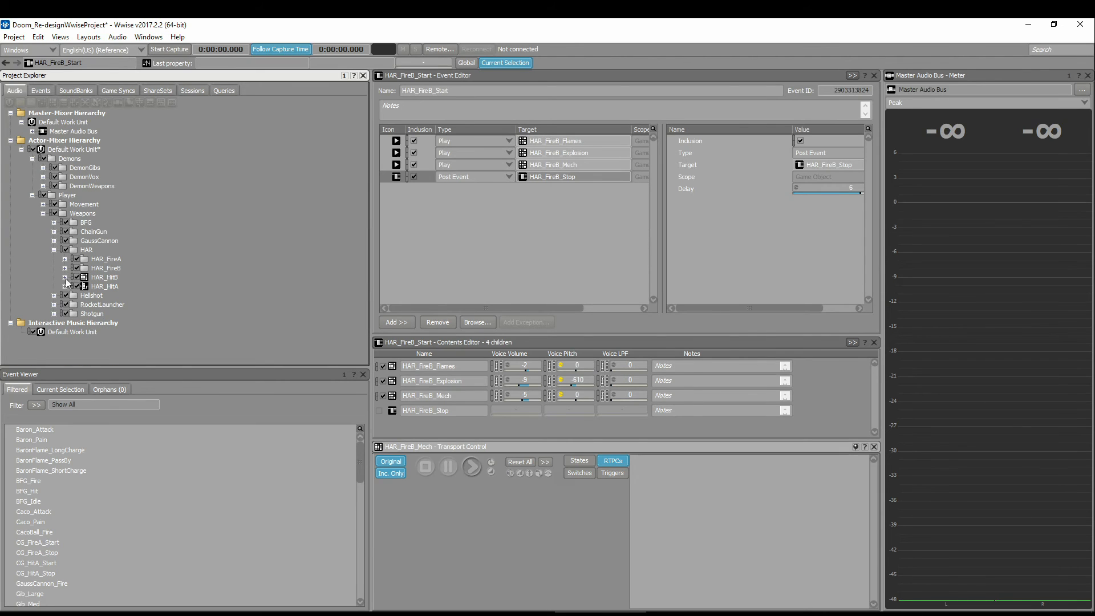
{"action": "left_click", "coordinate": [64, 286]}
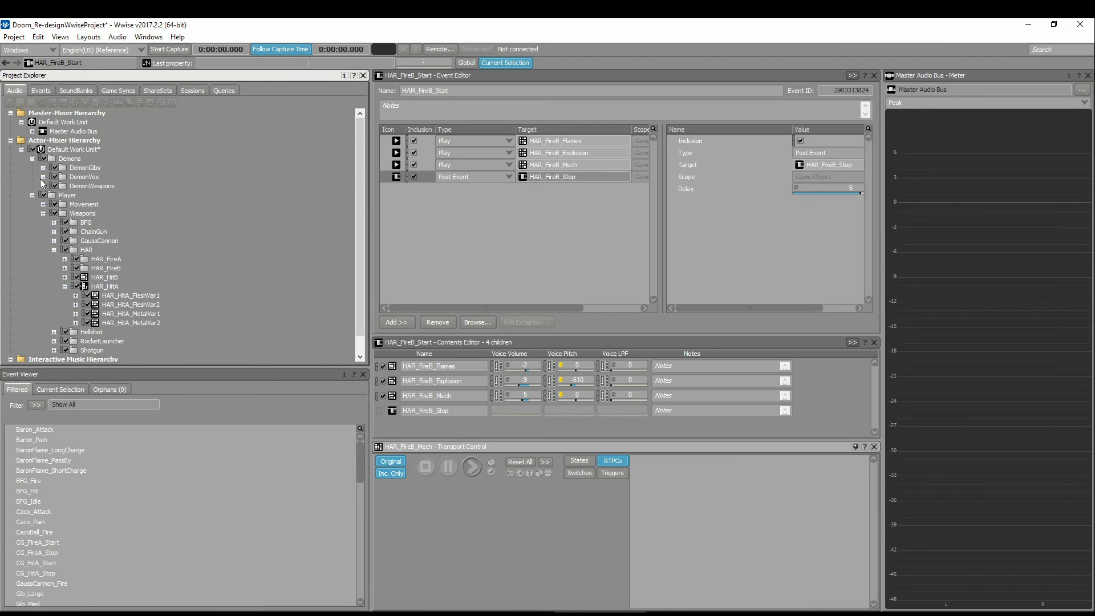
{"action": "left_click", "coordinate": [54, 232]}
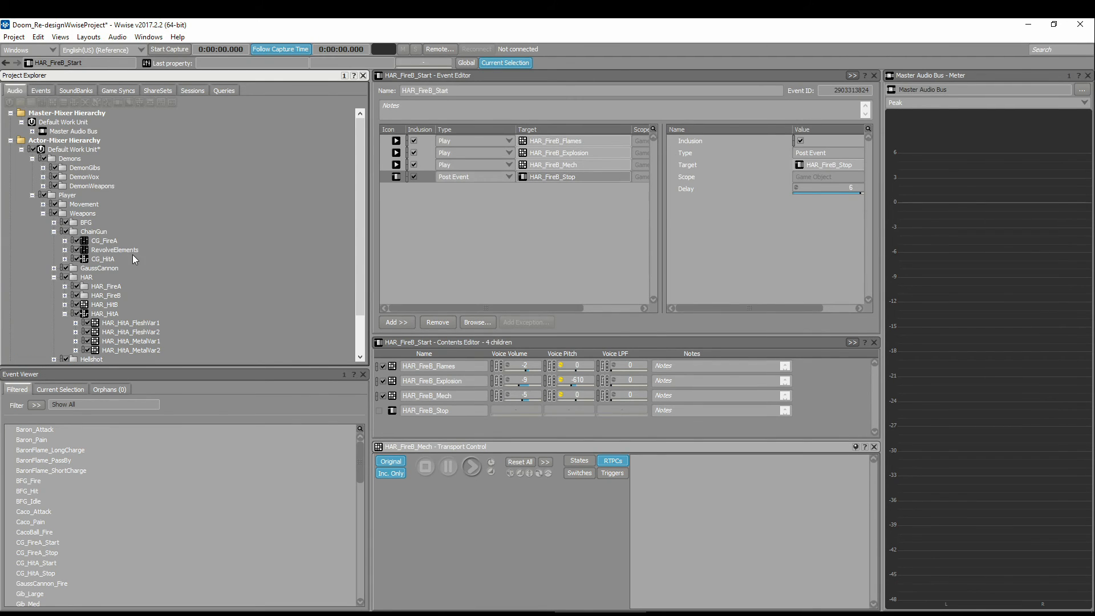
Step: Play and stop the CG_HitA switch container and display its switches in the transport control
{"action": "left_click", "coordinate": [105, 259]}
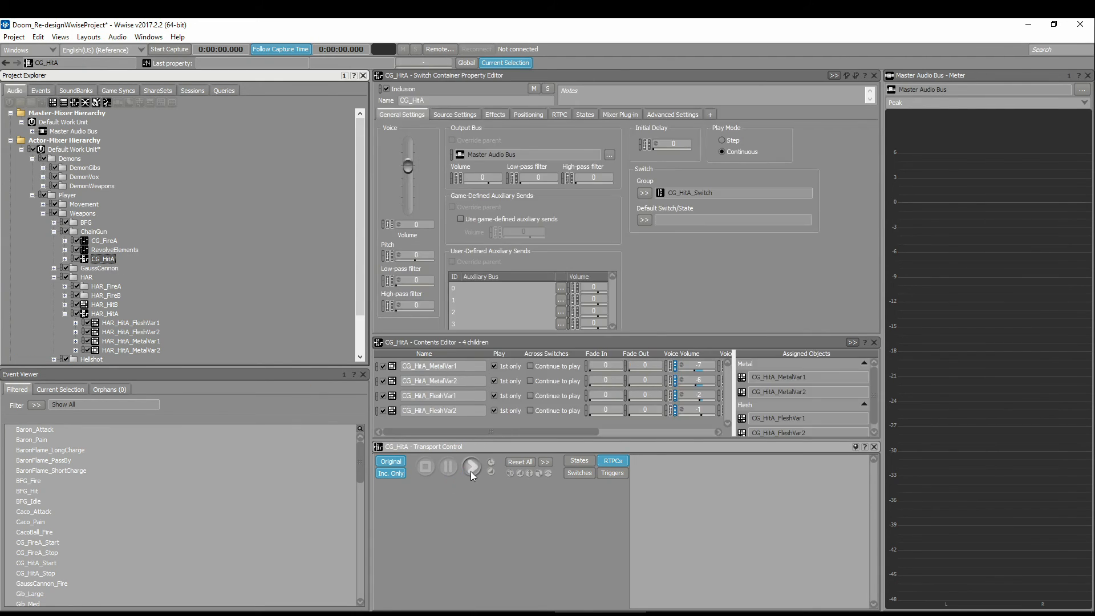
{"action": "left_click", "coordinate": [470, 471]}
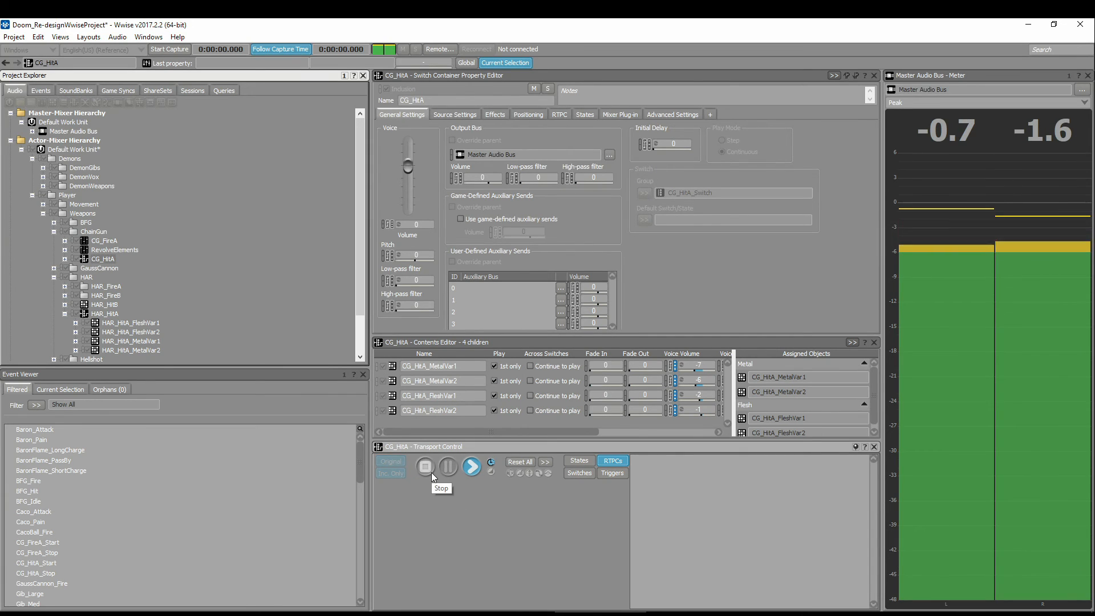
{"action": "left_click", "coordinate": [426, 470]}
{"action": "left_click", "coordinate": [615, 473]}
{"action": "left_click", "coordinate": [577, 474]}
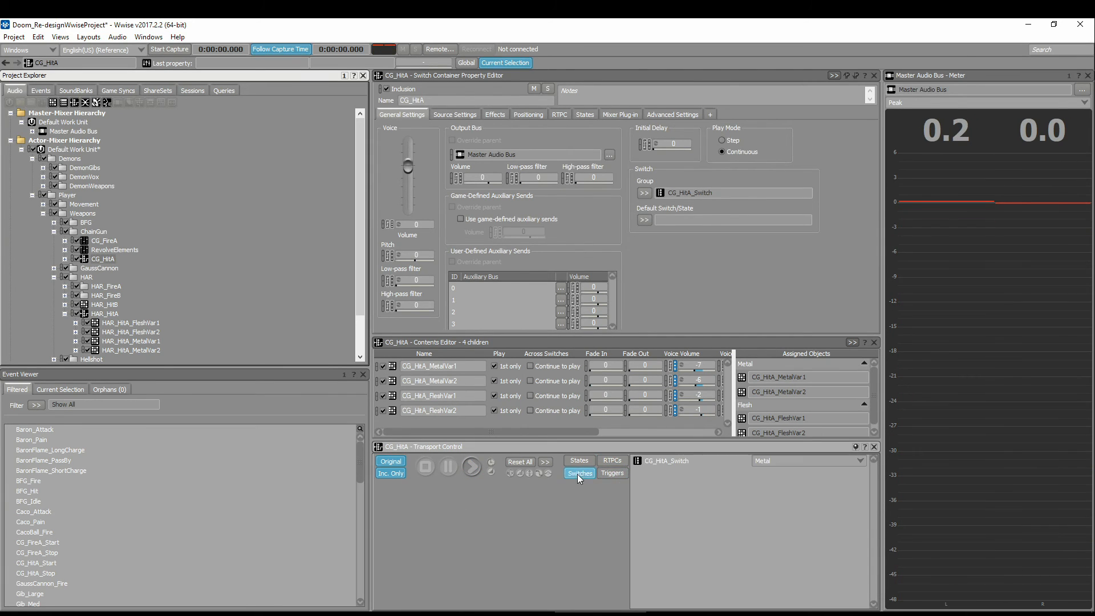
Step: Set CG_HitA_Switch to Flesh, and play and stop CG_HitA with it
{"action": "left_click", "coordinate": [755, 460]}
{"action": "left_click", "coordinate": [767, 479]}
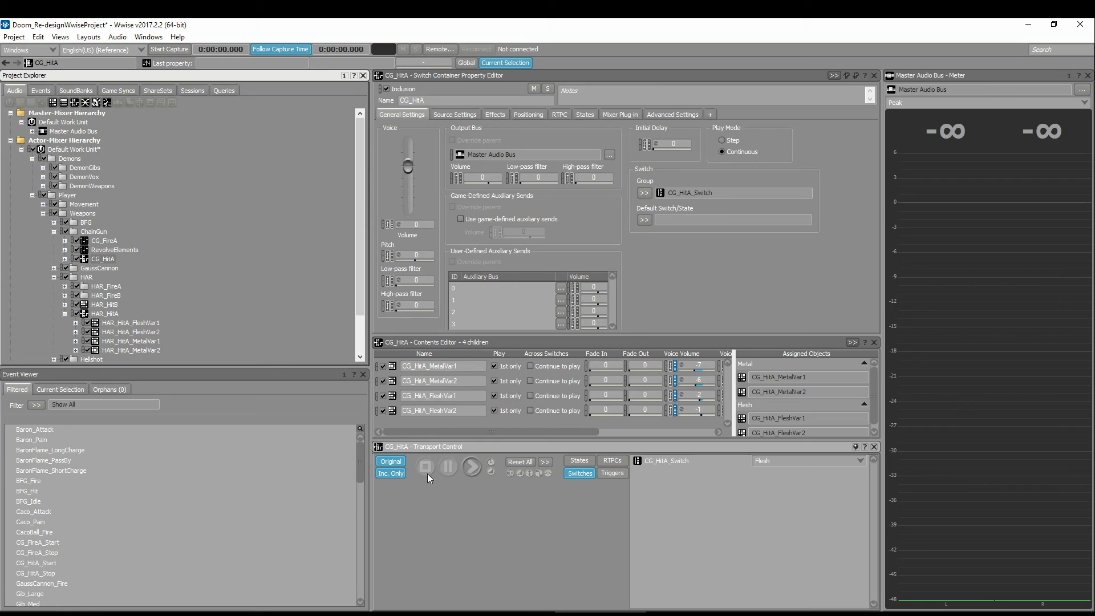
{"action": "left_click", "coordinate": [474, 472]}
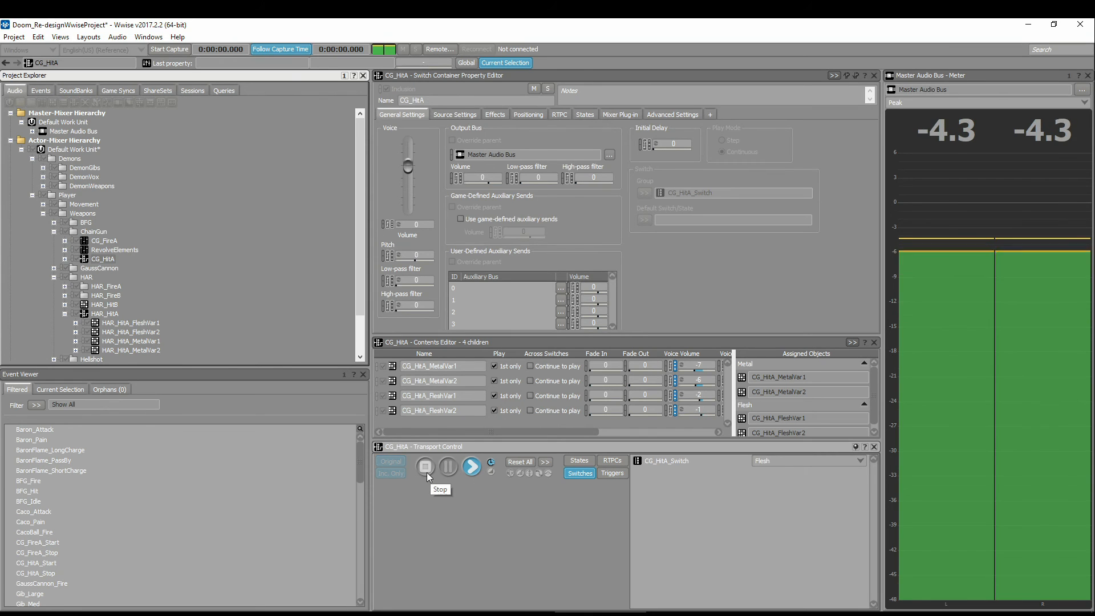
{"action": "left_click", "coordinate": [426, 473]}
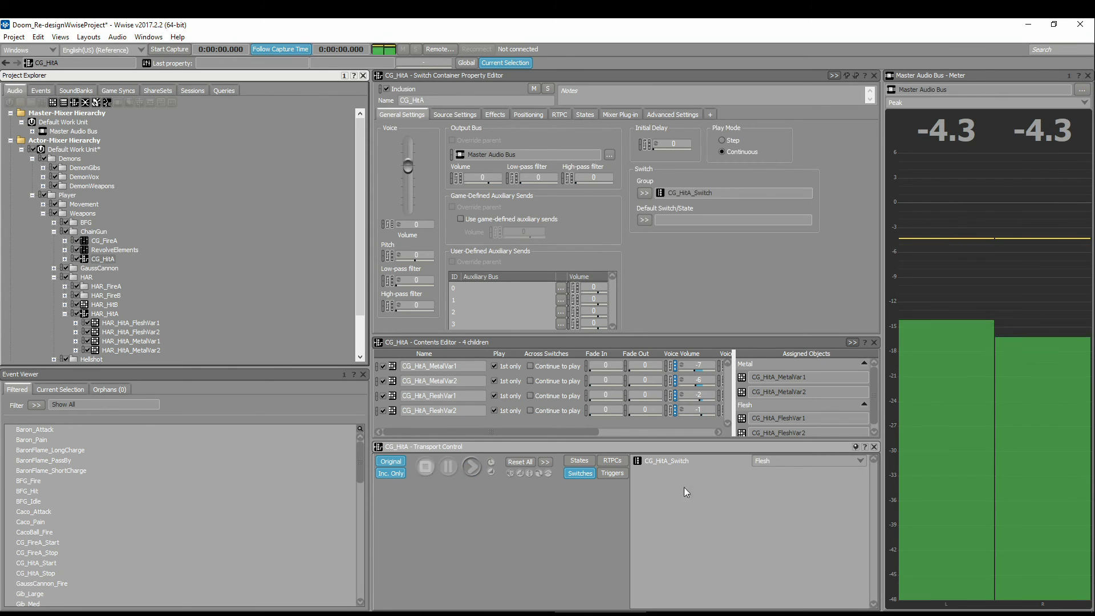
Step: Audition HAR_HitA with the Flesh switch, set HAR_HitA_Switch to Metal, and play it again
{"action": "left_click", "coordinate": [103, 315]}
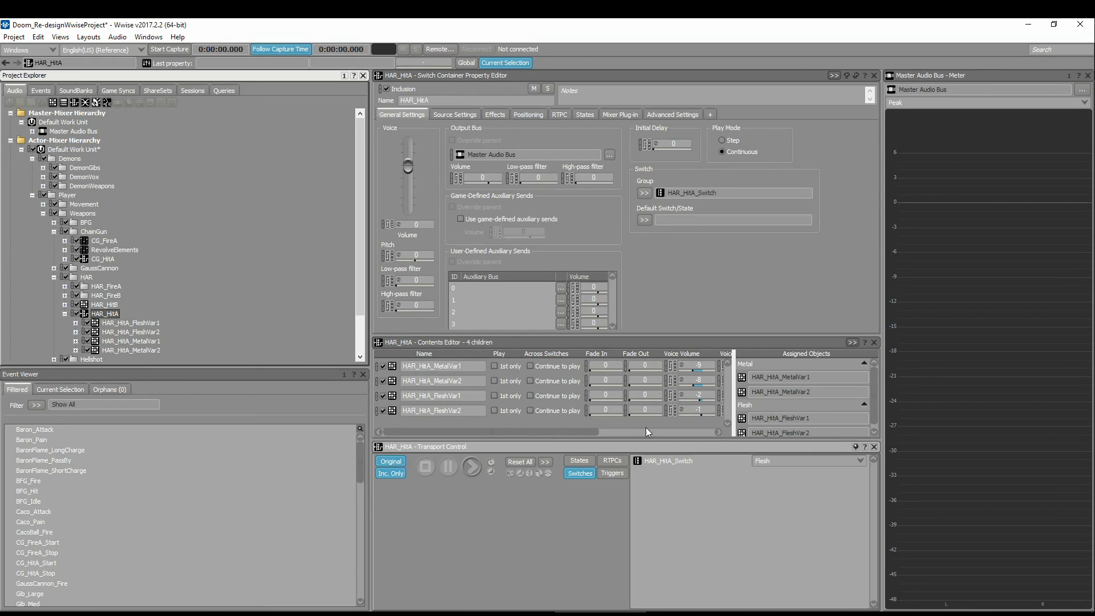
{"action": "left_click", "coordinate": [476, 472]}
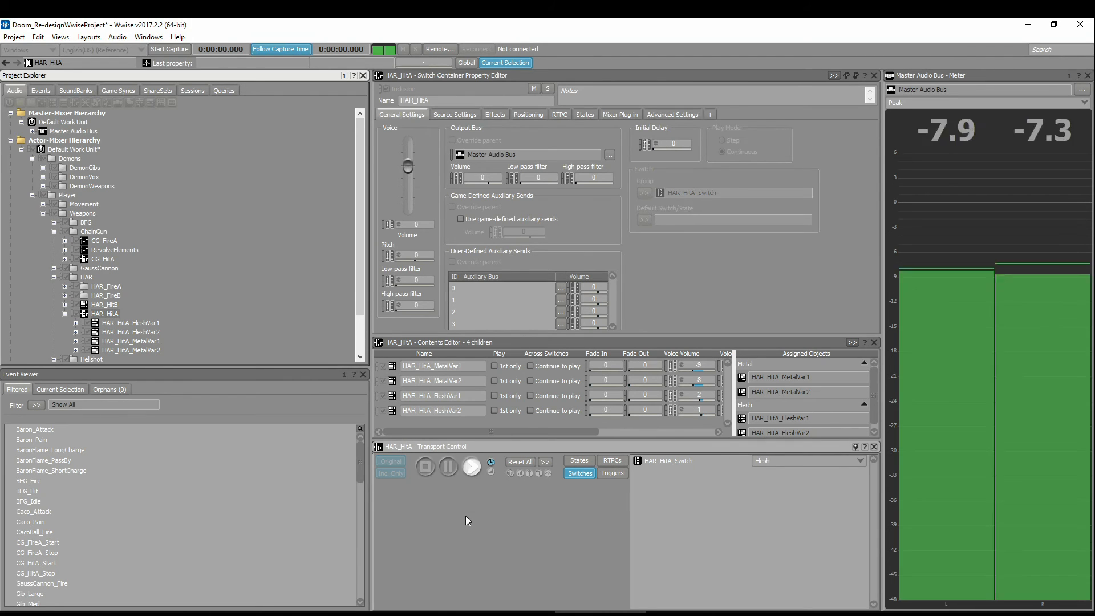
{"action": "left_click", "coordinate": [429, 471]}
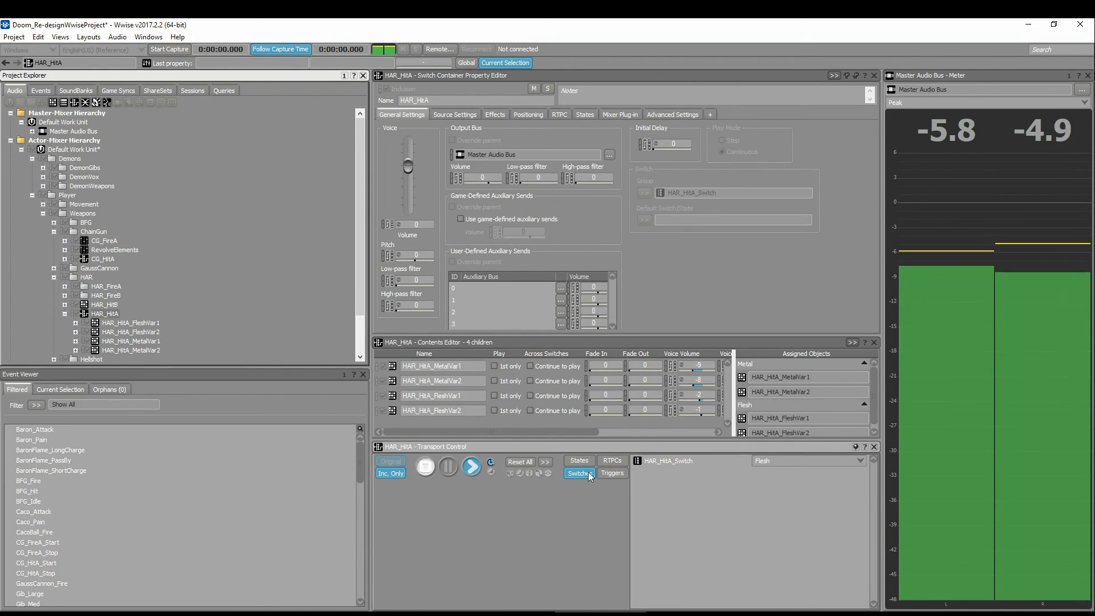
{"action": "left_click", "coordinate": [470, 467]}
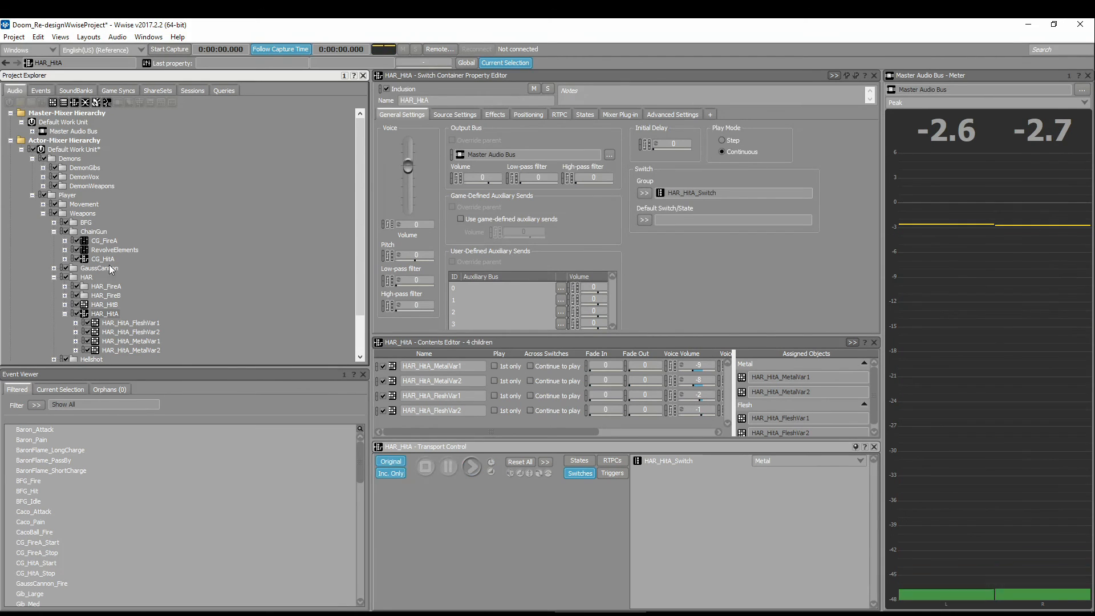
Step: Set CG_HitA_Switch to Metal for the CG_HitA switch container, and play and stop the container
{"action": "left_click", "coordinate": [103, 259]}
{"action": "left_click", "coordinate": [799, 460]}
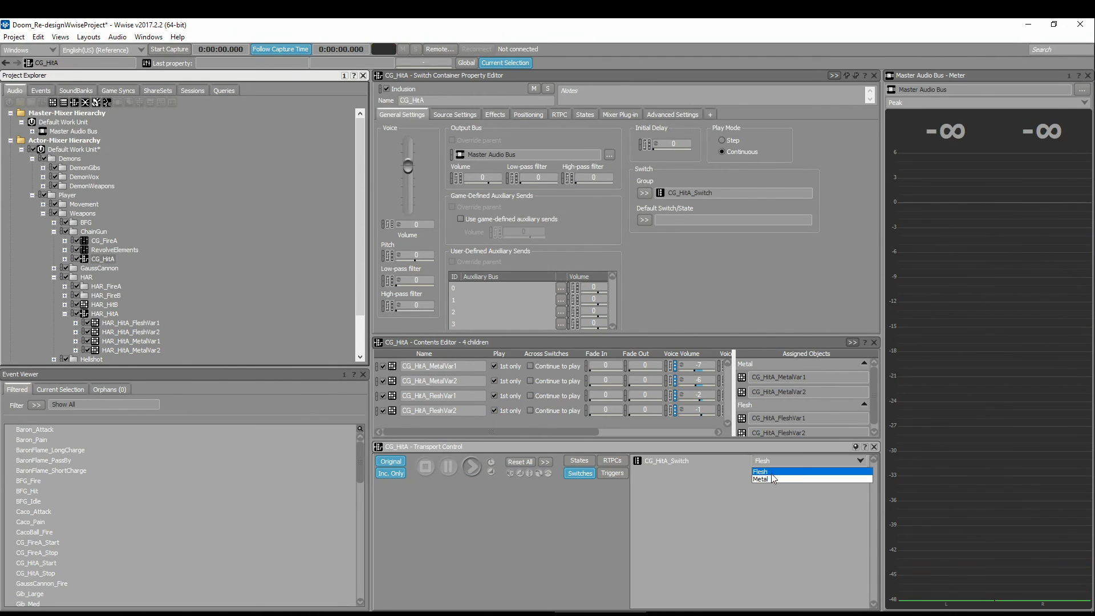
{"action": "left_click", "coordinate": [769, 474]}
{"action": "left_click", "coordinate": [471, 467]}
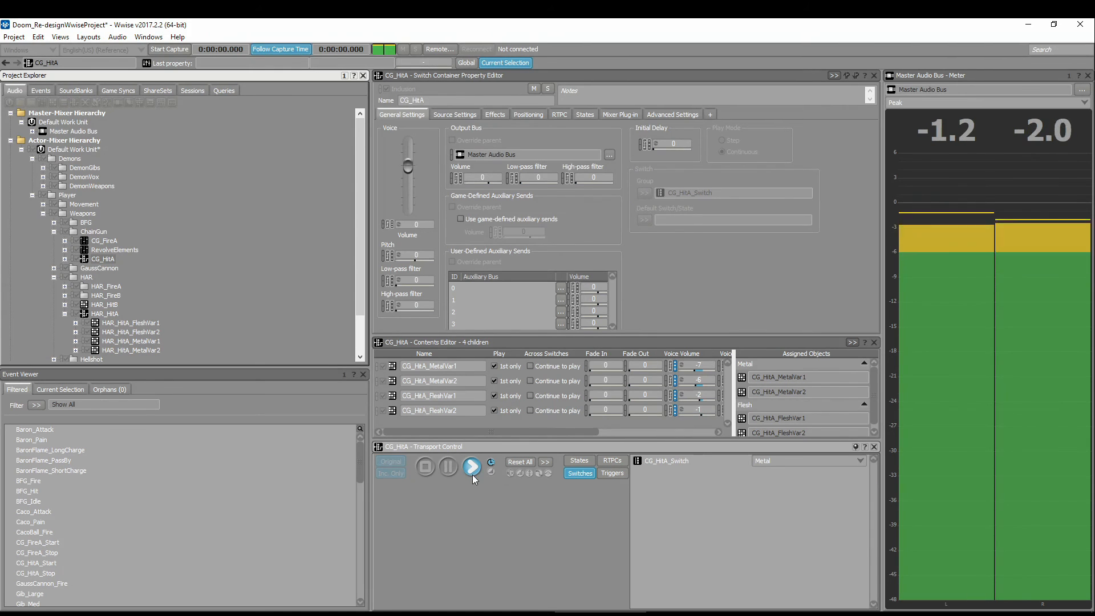
{"action": "left_click", "coordinate": [430, 469]}
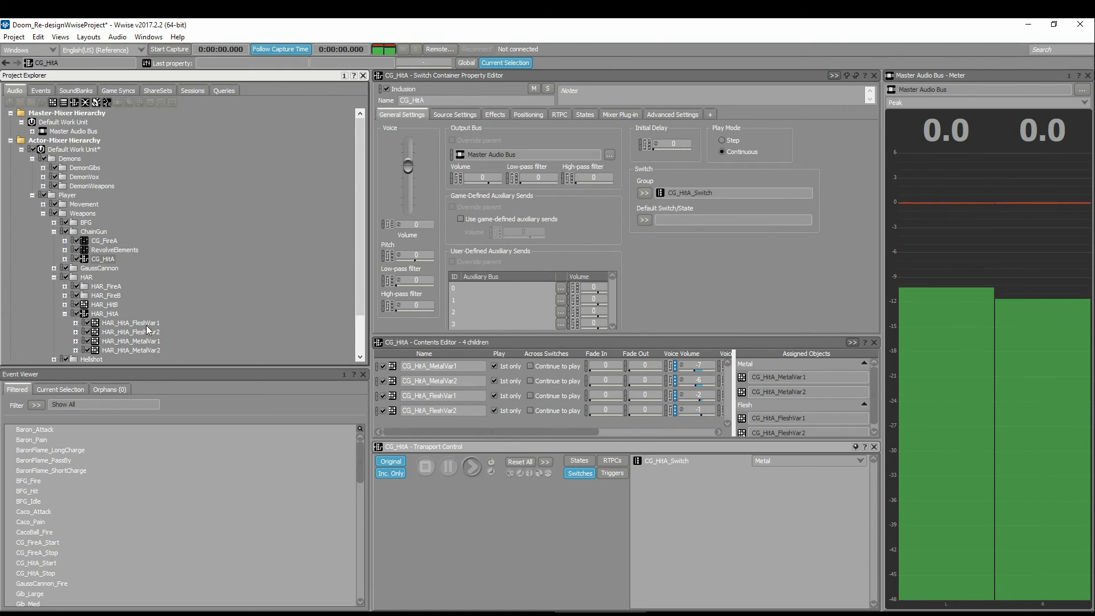
Step: Audition HAR_HitA with the Metal switch again and collapse the container in the audio hierarchy
{"action": "left_click", "coordinate": [105, 313]}
{"action": "left_click", "coordinate": [481, 466]}
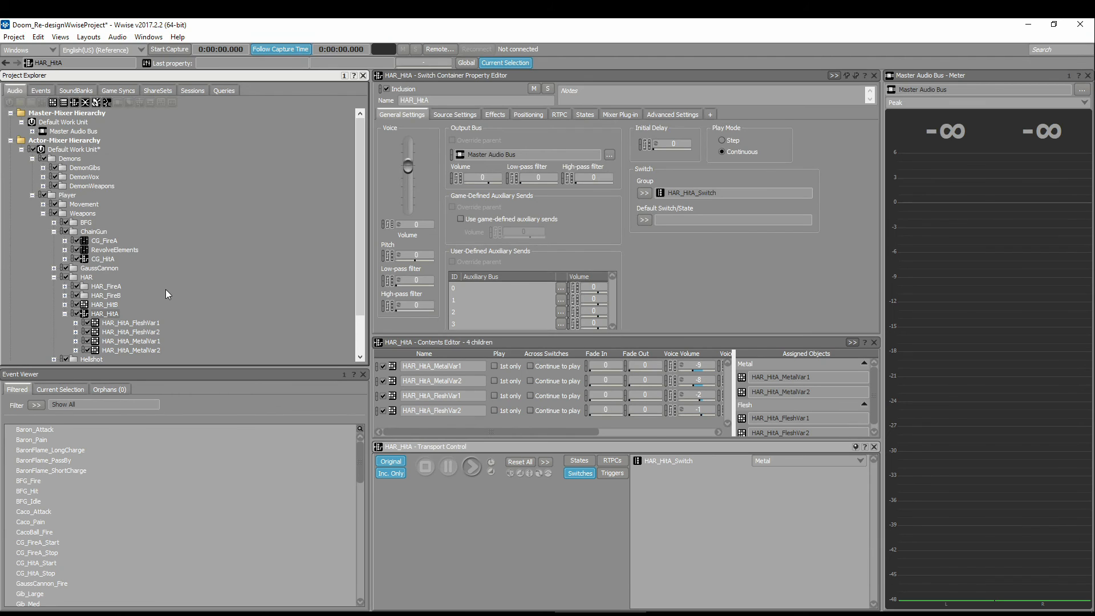
{"action": "scroll", "coordinate": [167, 289], "scroll_direction": "down", "scroll_amount": 2}
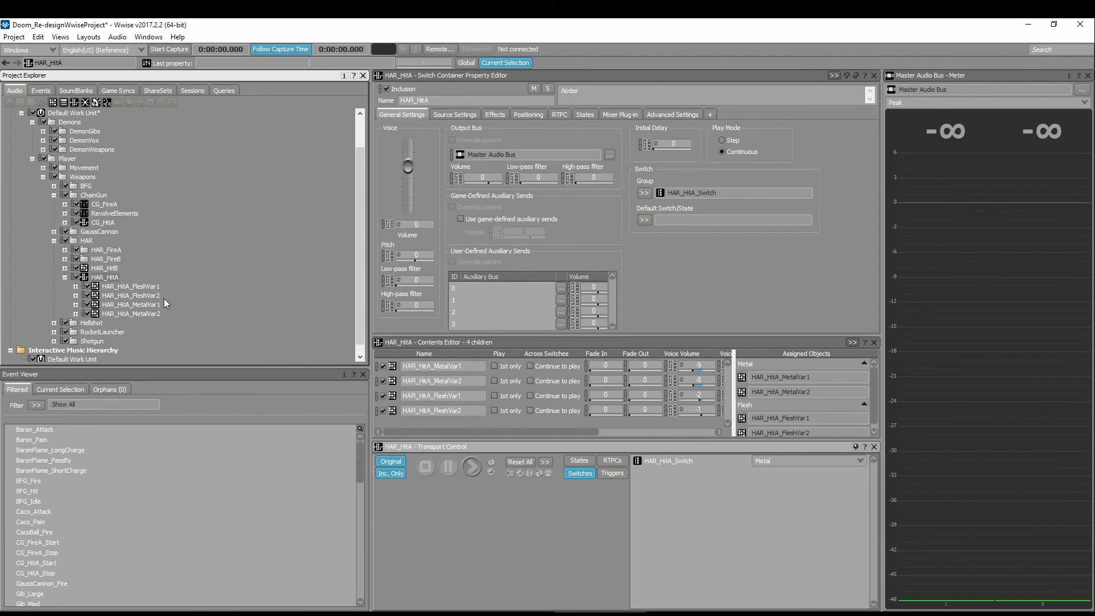
{"action": "left_click", "coordinate": [64, 277]}
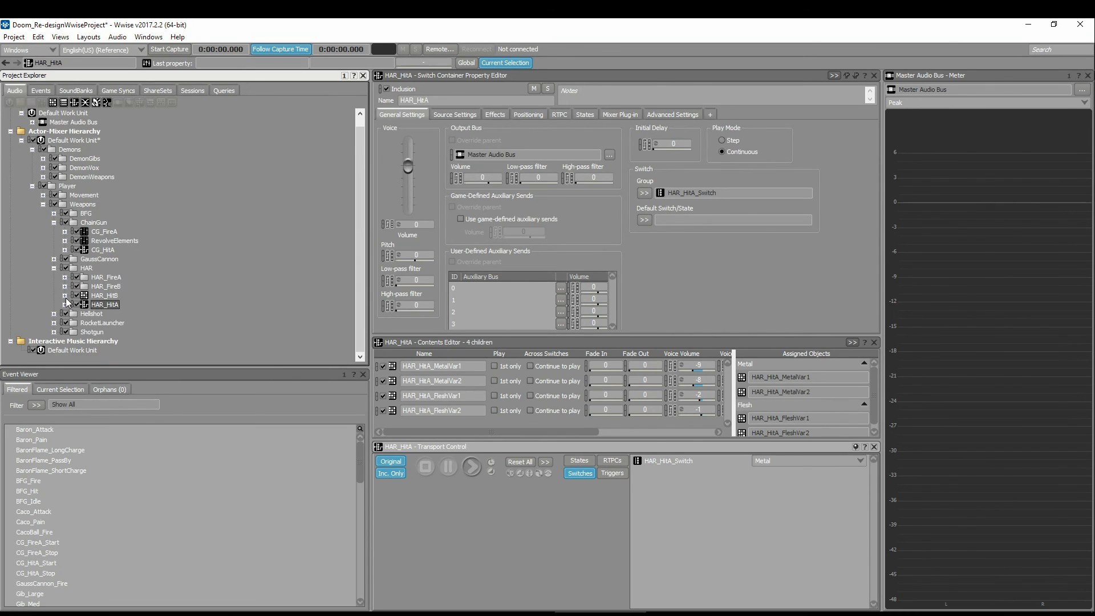
Step: Expand the HAR_HitB random container to show its hand grenade sounds, and play and stop it
{"action": "left_click", "coordinate": [64, 295]}
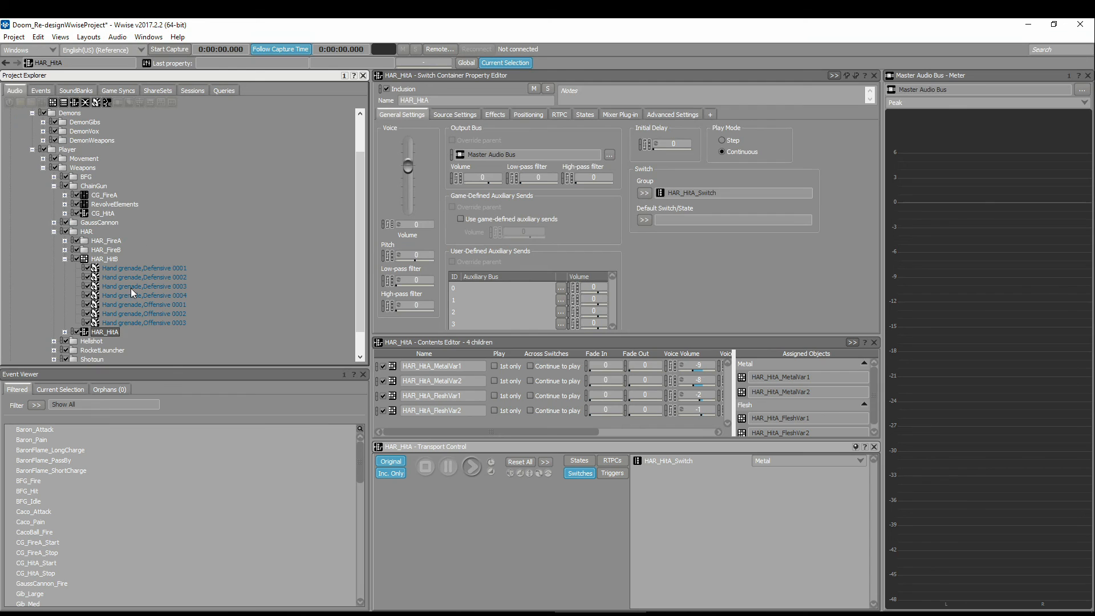
{"action": "left_click", "coordinate": [110, 260]}
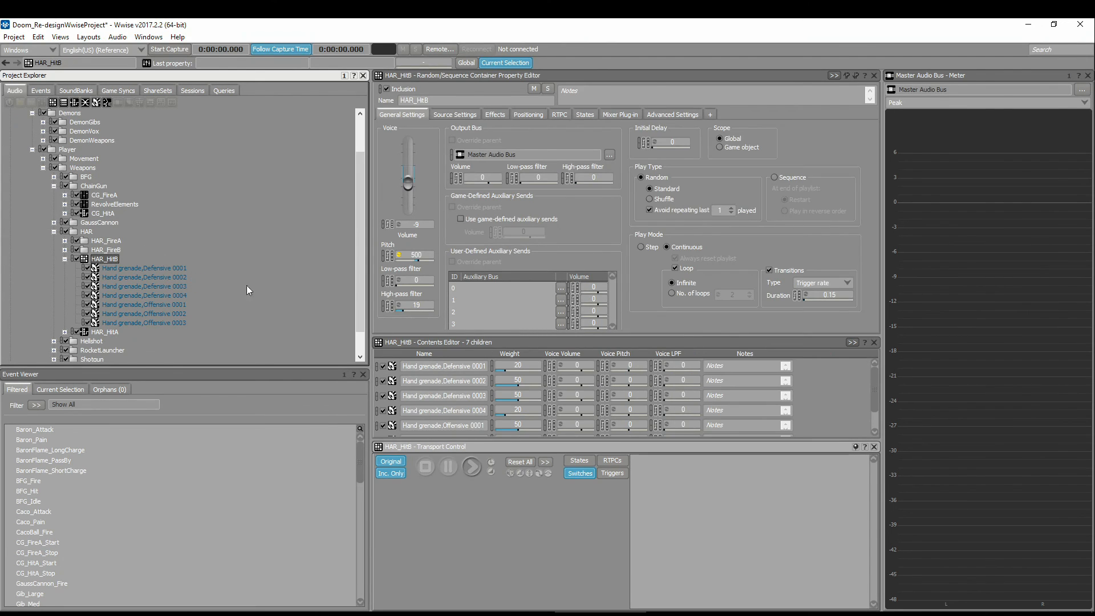
{"action": "left_click", "coordinate": [474, 470]}
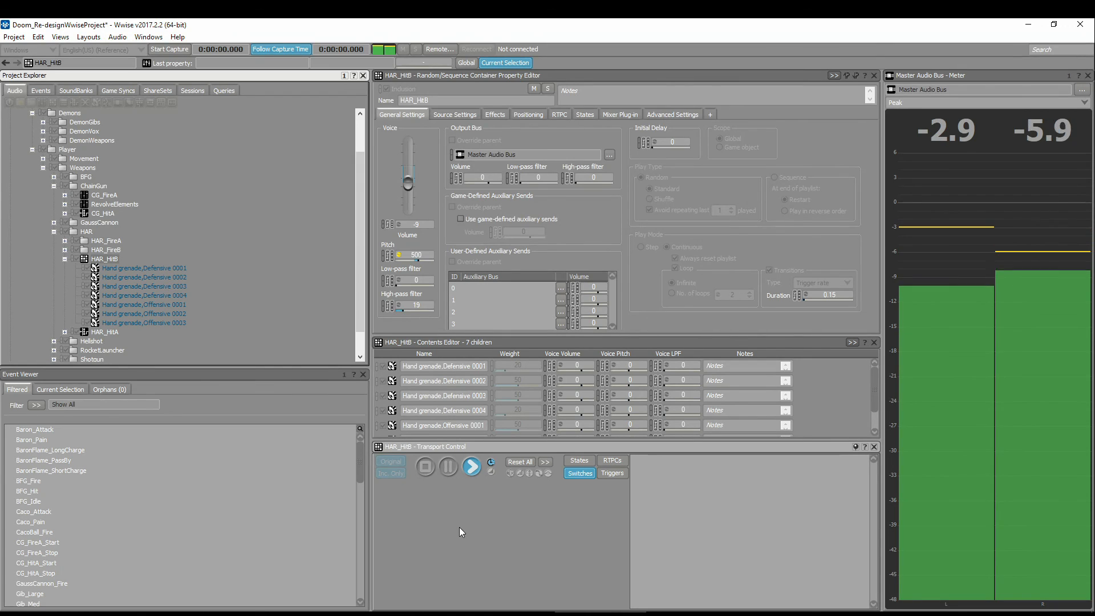
{"action": "left_click", "coordinate": [428, 470]}
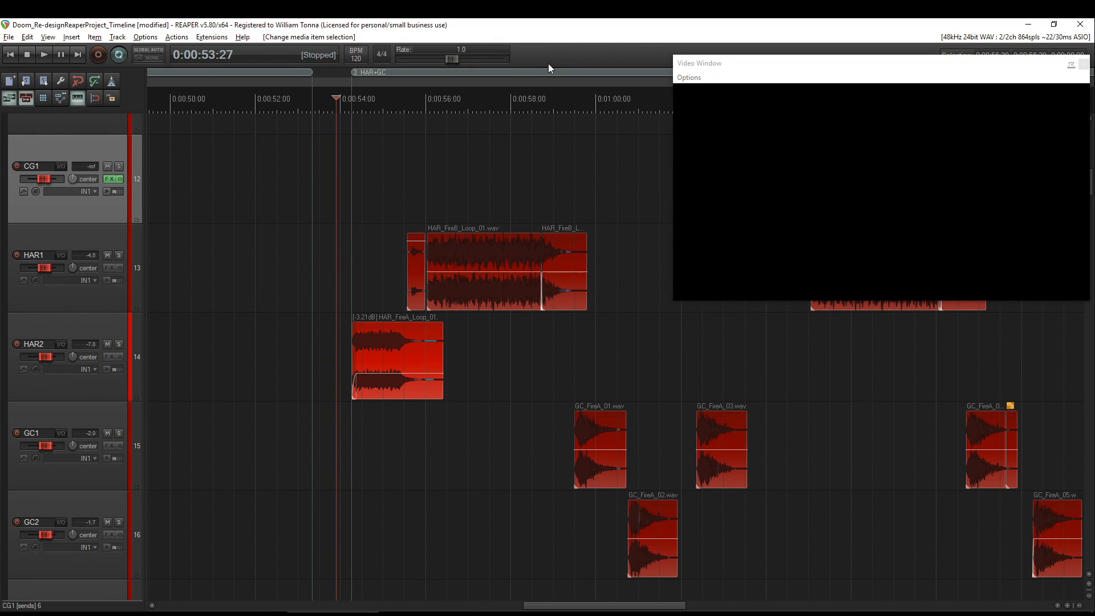
Step: In REAPER, play the timeline from 0:00:54:03, just before the HAR_FireA clip, and stop during the HAR_FireB loop
{"action": "scroll", "coordinate": [366, 358], "scroll_direction": "up", "scroll_amount": 2}
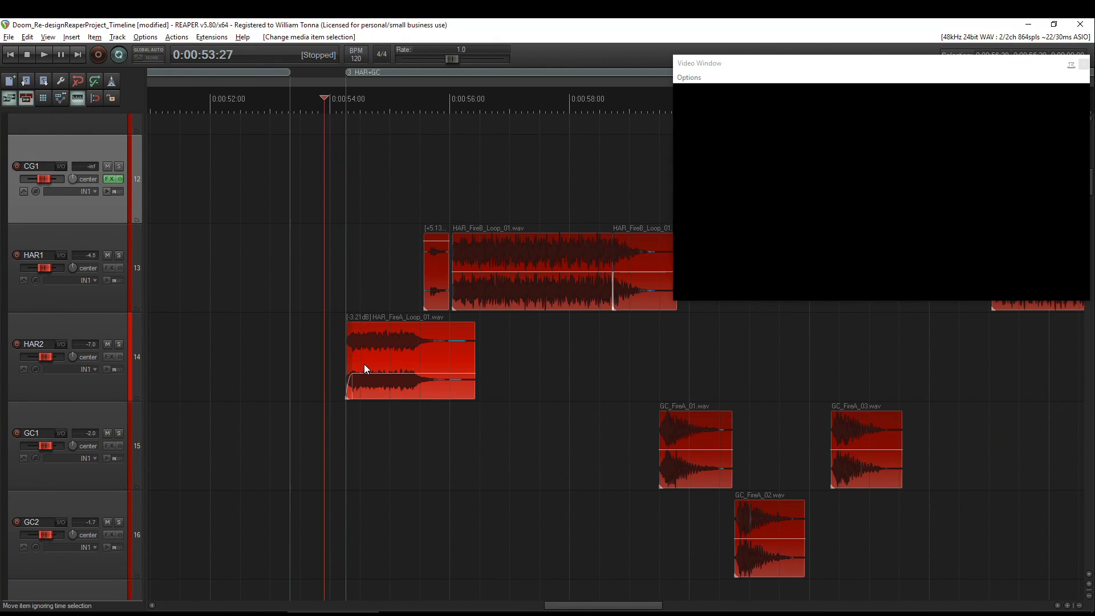
{"action": "left_click", "coordinate": [337, 131]}
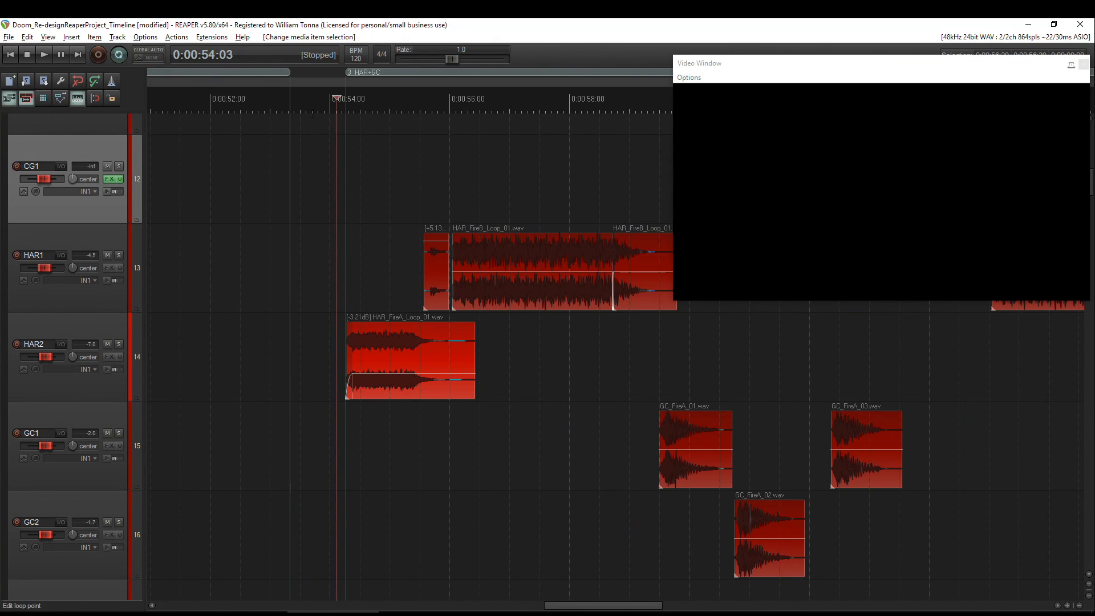
{"action": "key", "text": "space"}
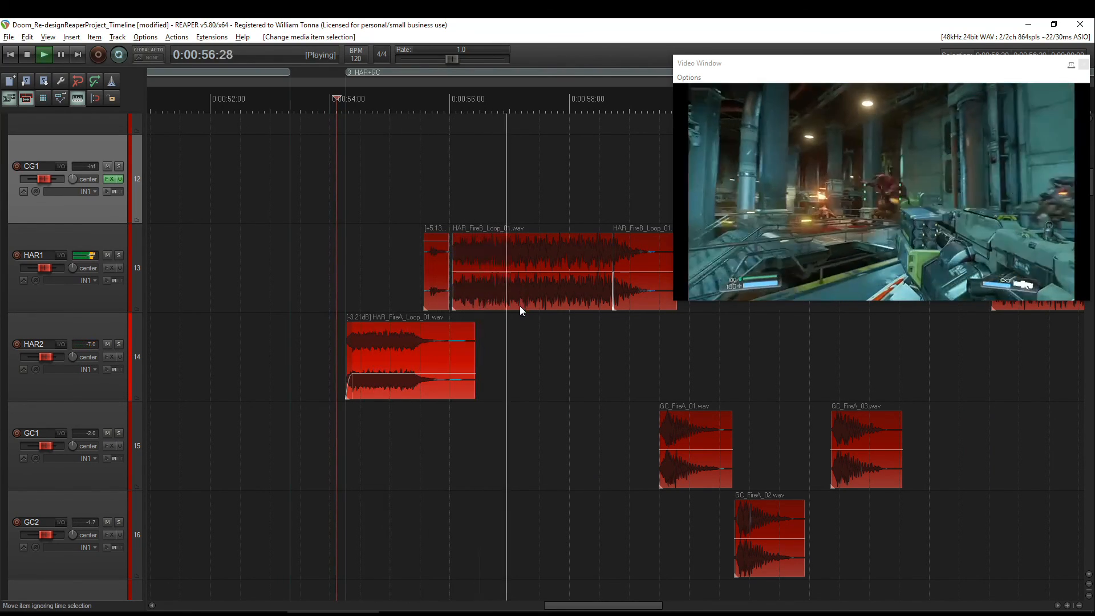
{"action": "key", "text": "space"}
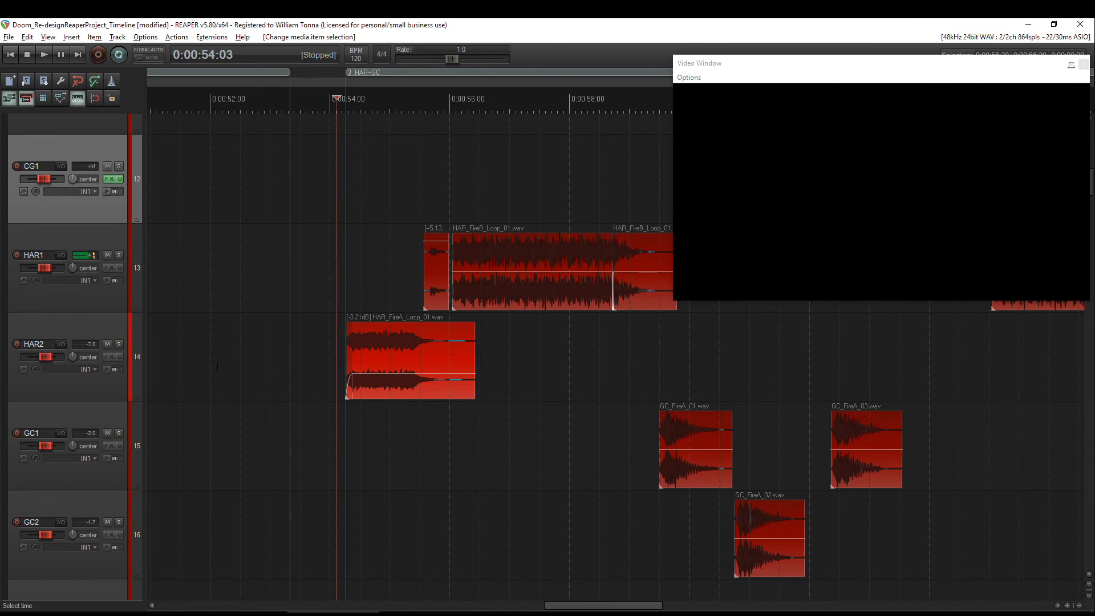
Step: Audition the red HAR1 and HAR2 weapon fire tracks soloed together, and clear both solos after playback
{"action": "left_click", "coordinate": [127, 346]}
{"action": "left_click", "coordinate": [122, 346]}
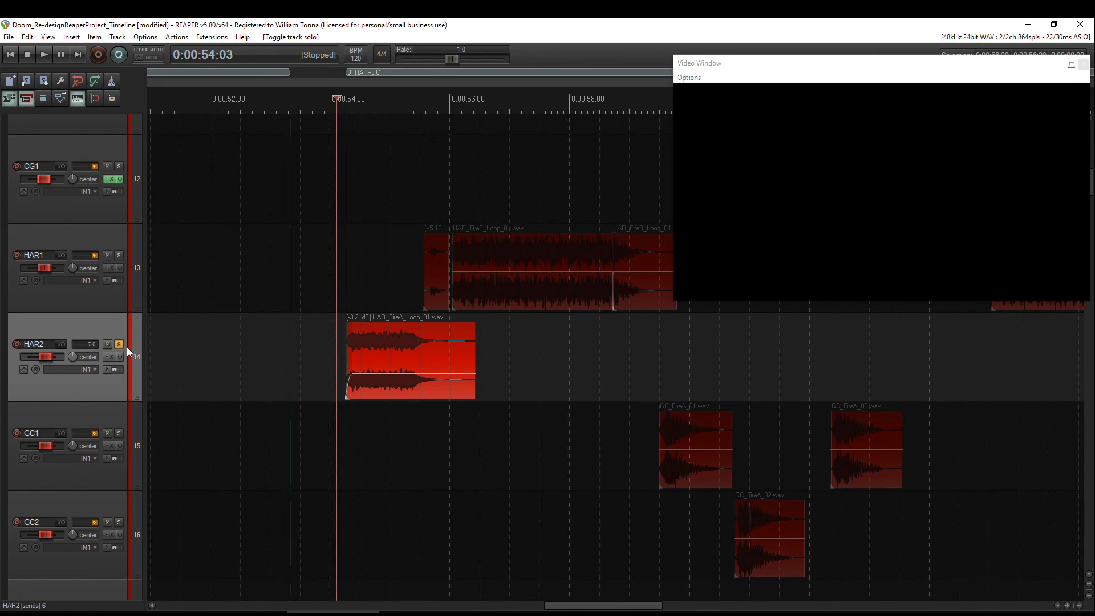
{"action": "left_click", "coordinate": [120, 254]}
{"action": "key", "text": "space"}
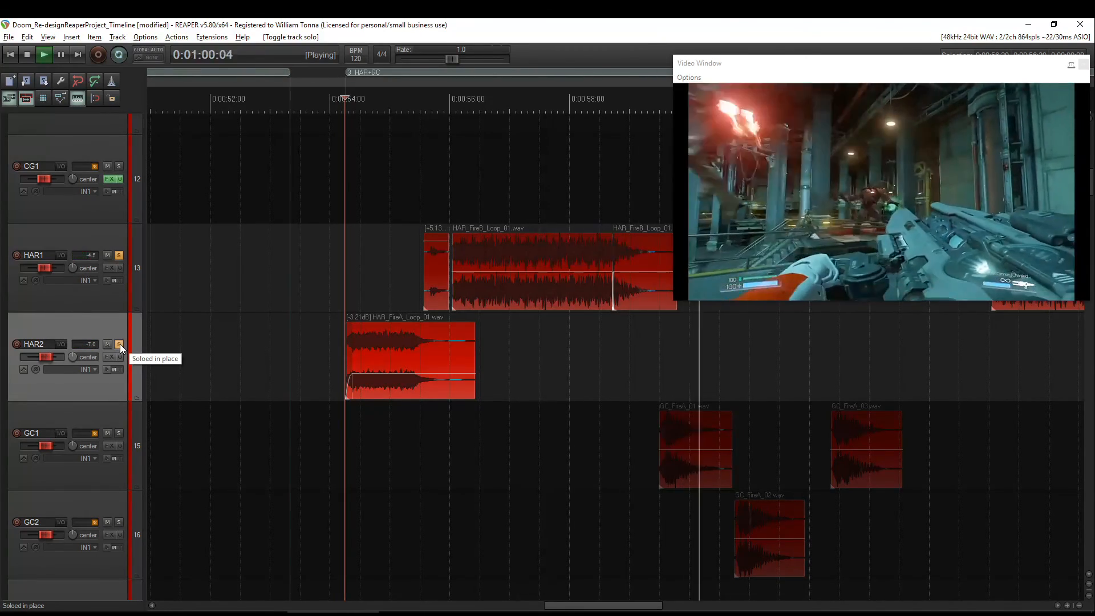
{"action": "key", "text": "space"}
{"action": "left_click", "coordinate": [119, 344]}
{"action": "left_click", "coordinate": [118, 255]}
Step: Audition the green HAR2 and HAR3 weapon hit tracks soloed together from 0:00:54:07, and clear their solos
{"action": "scroll", "coordinate": [115, 307], "scroll_direction": "down", "scroll_amount": 5}
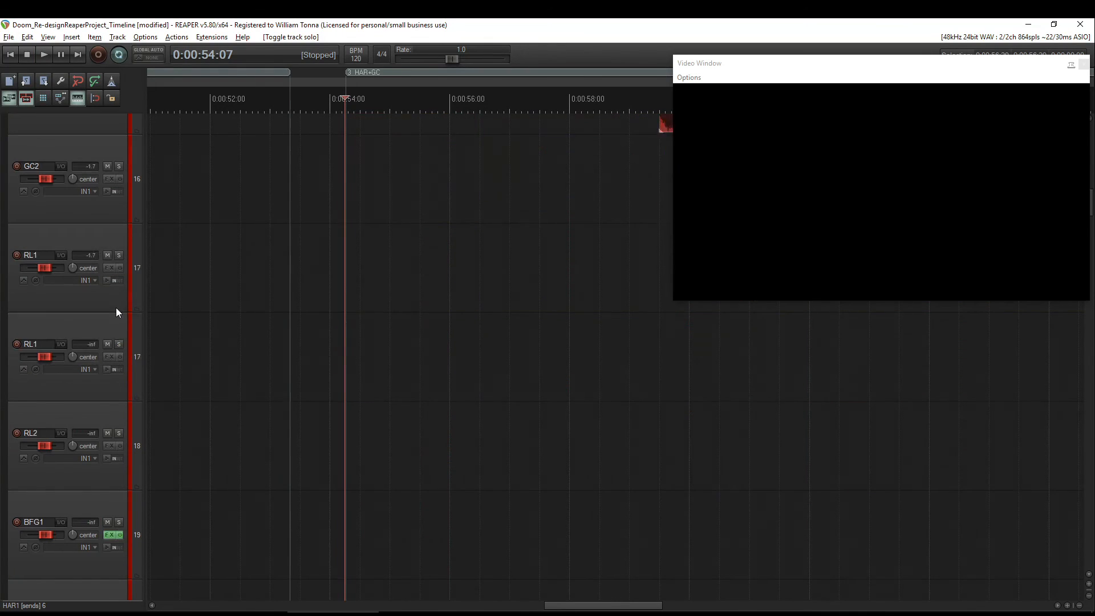
{"action": "scroll", "coordinate": [115, 307], "scroll_direction": "down", "scroll_amount": 1}
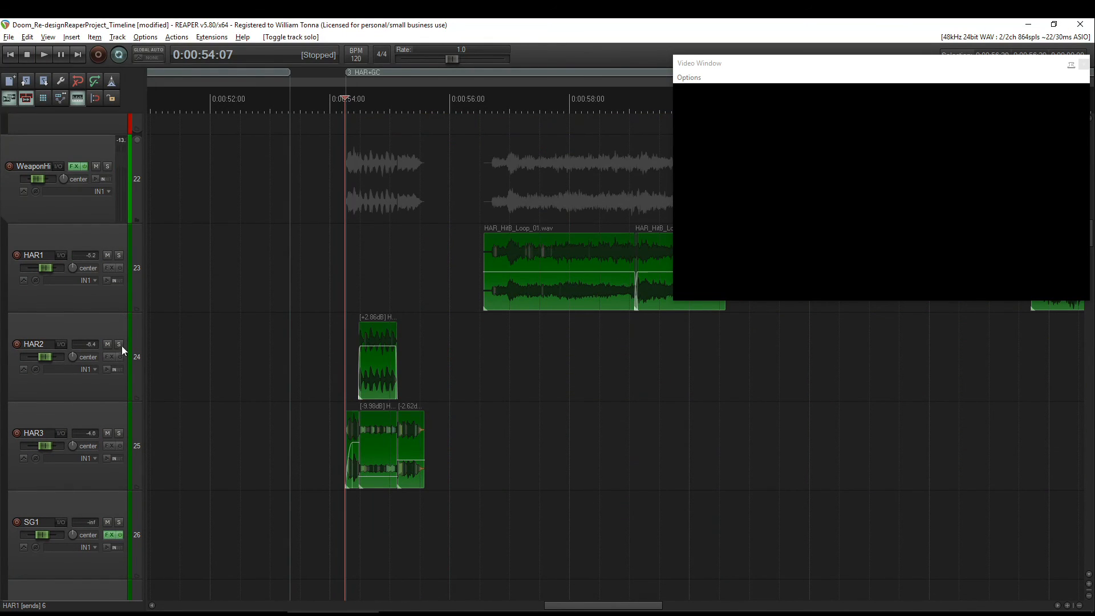
{"action": "scroll", "coordinate": [124, 432], "scroll_direction": "up", "scroll_amount": 2}
{"action": "scroll", "coordinate": [107, 430], "scroll_direction": "down", "scroll_amount": 2}
{"action": "left_click", "coordinate": [119, 433]}
{"action": "left_click", "coordinate": [118, 344]}
{"action": "key", "text": "space"}
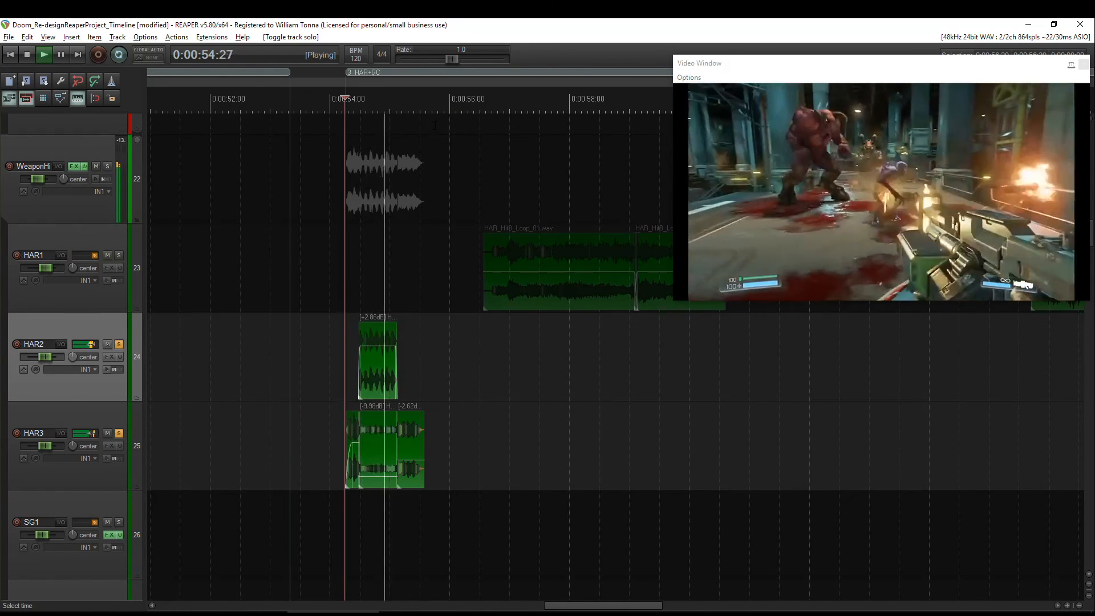
{"action": "key", "text": "space"}
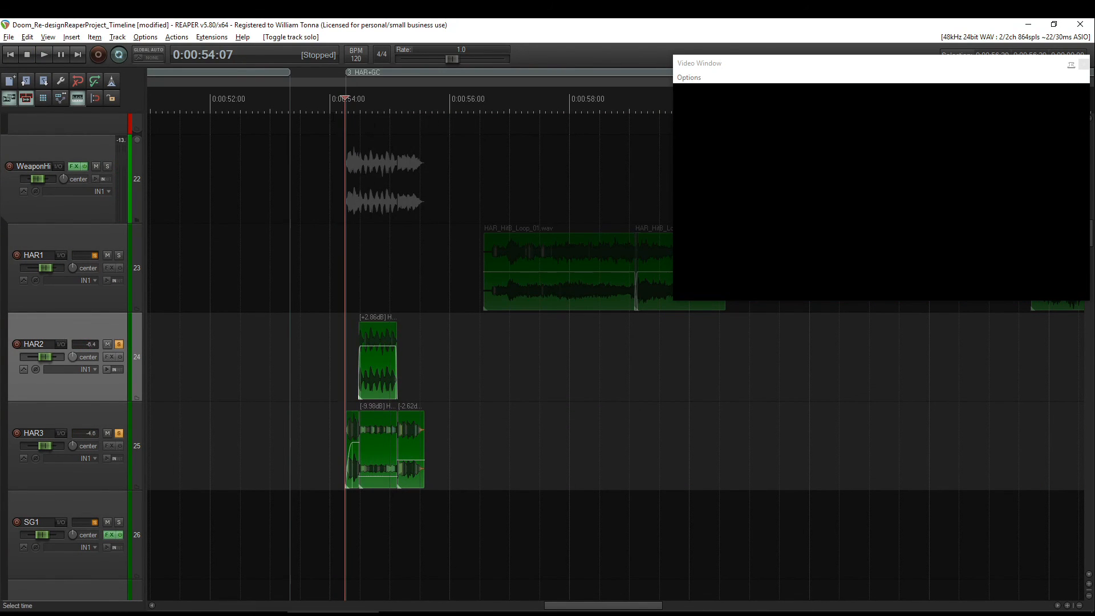
{"action": "scroll", "coordinate": [435, 125], "scroll_direction": "up", "scroll_amount": 1}
{"action": "scroll", "coordinate": [417, 274], "scroll_direction": "up", "scroll_amount": 2}
{"action": "key", "text": "space"}
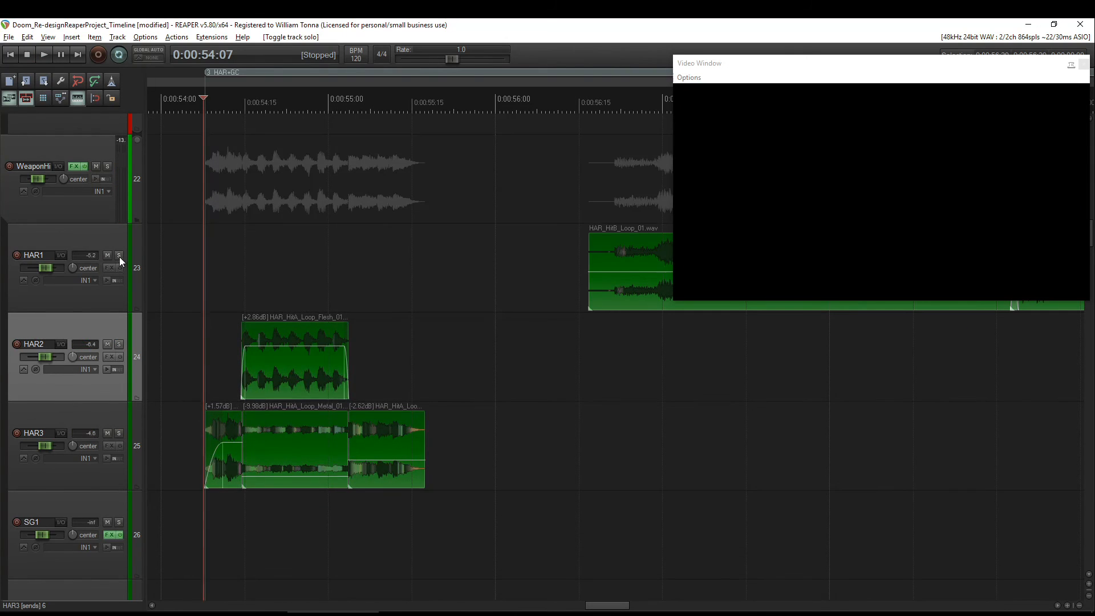
Step: Audition the green HAR1 track with the HAR_HitB loops soloed from 0:00:56:00, and clear its solo
{"action": "left_click", "coordinate": [119, 255]}
{"action": "left_click", "coordinate": [498, 188]}
{"action": "key", "text": "space"}
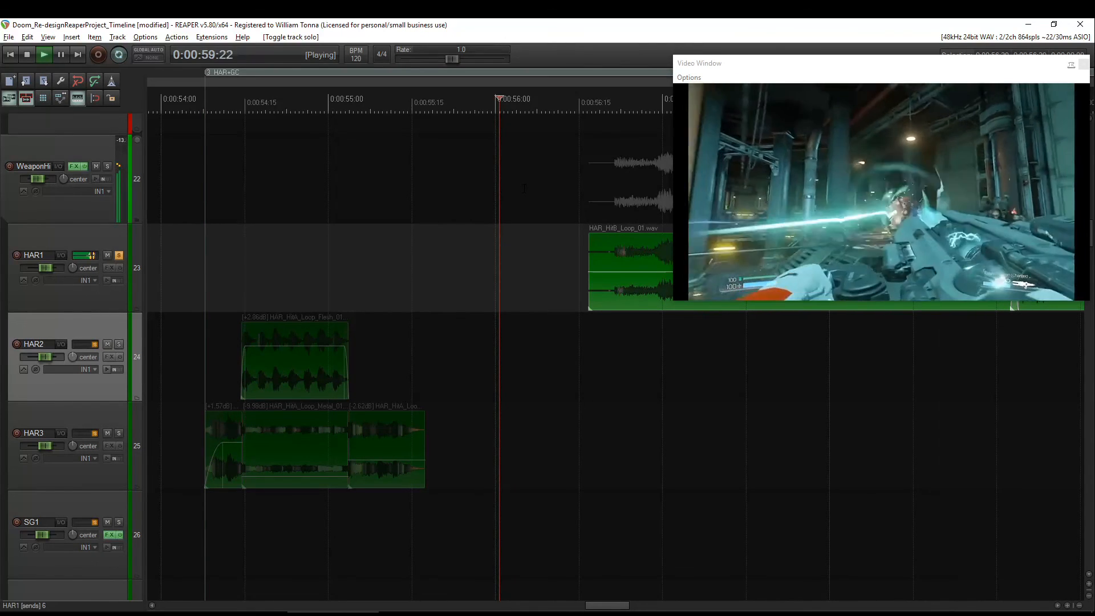
{"action": "key", "text": "space"}
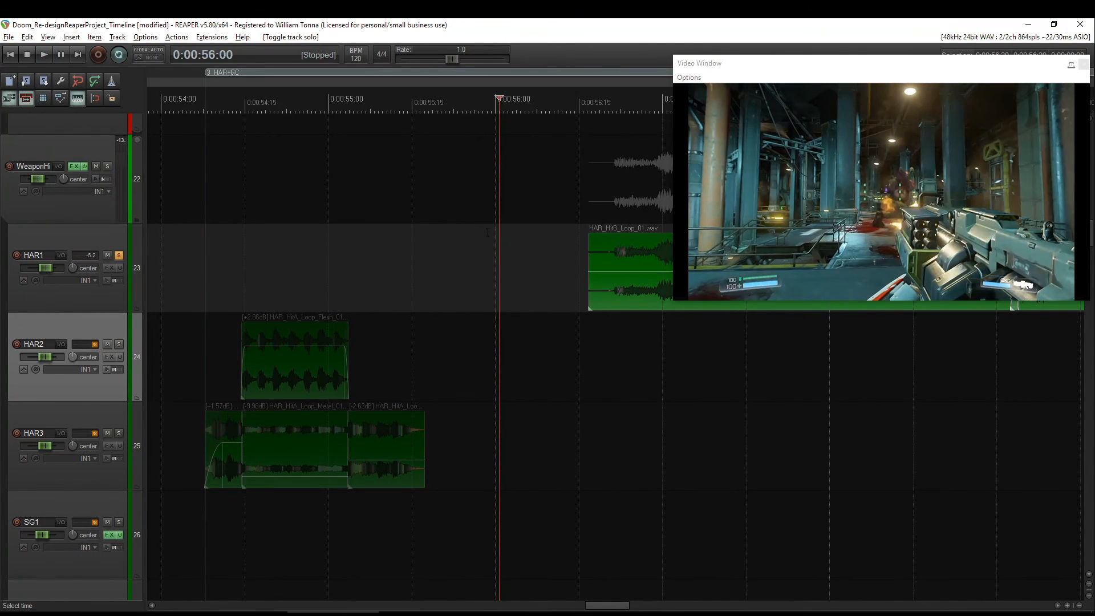
{"action": "scroll", "coordinate": [563, 283], "scroll_direction": "down", "scroll_amount": 2}
{"action": "scroll", "coordinate": [564, 283], "scroll_direction": "right", "scroll_amount": 3}
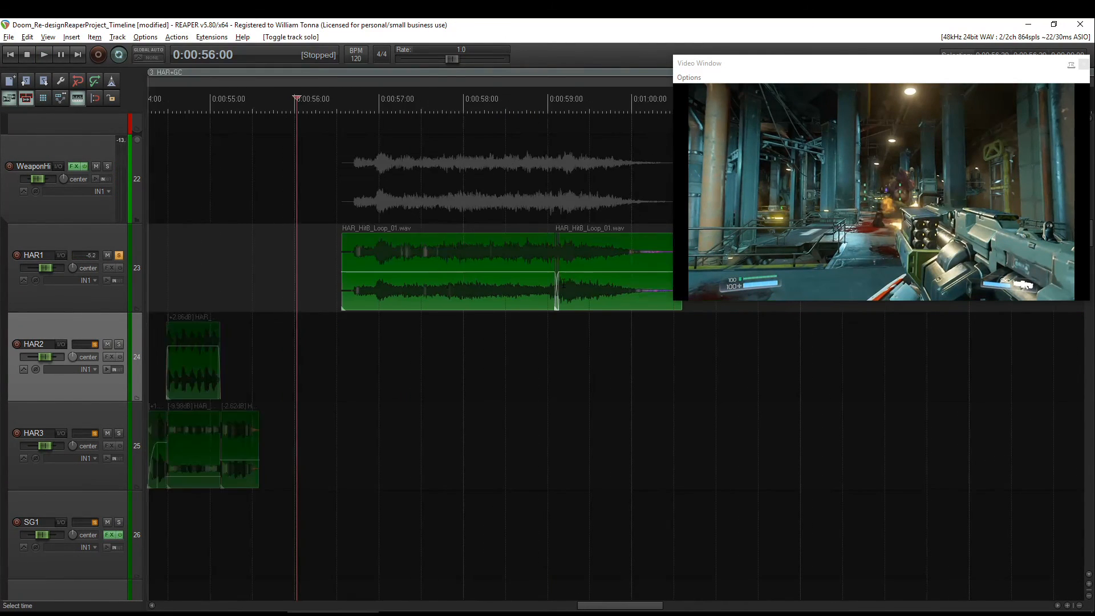
{"action": "left_click", "coordinate": [115, 256]}
Step: Solo the GC1 and GC2 fire tracks and play them from just before the GC_FireA_01 clip
{"action": "scroll", "coordinate": [118, 288], "scroll_direction": "up", "scroll_amount": 10}
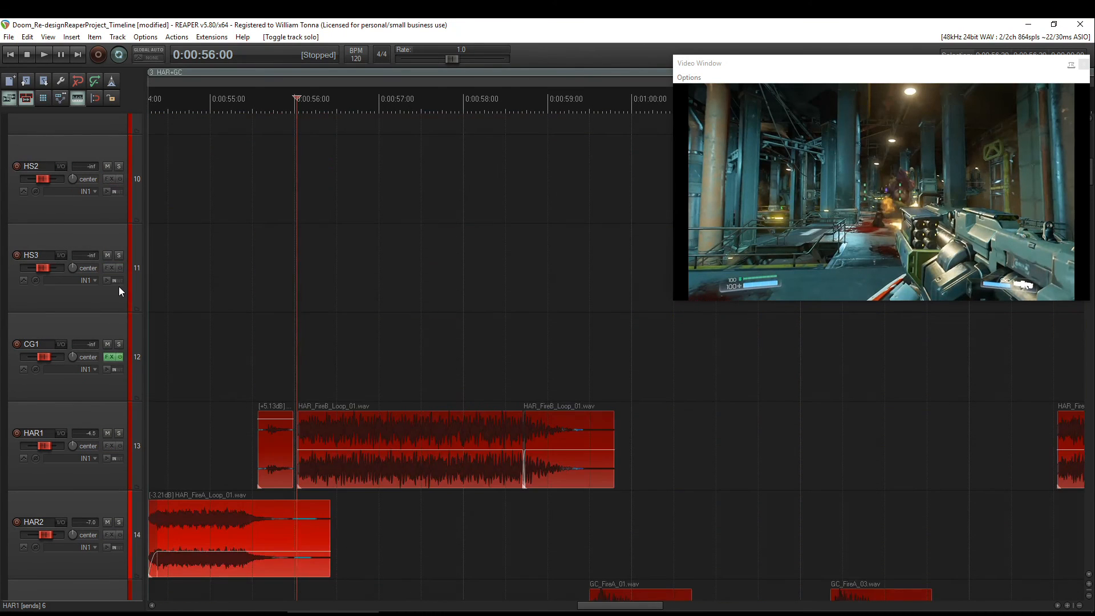
{"action": "scroll", "coordinate": [120, 291], "scroll_direction": "down", "scroll_amount": 1}
{"action": "scroll", "coordinate": [691, 337], "scroll_direction": "right", "scroll_amount": 2}
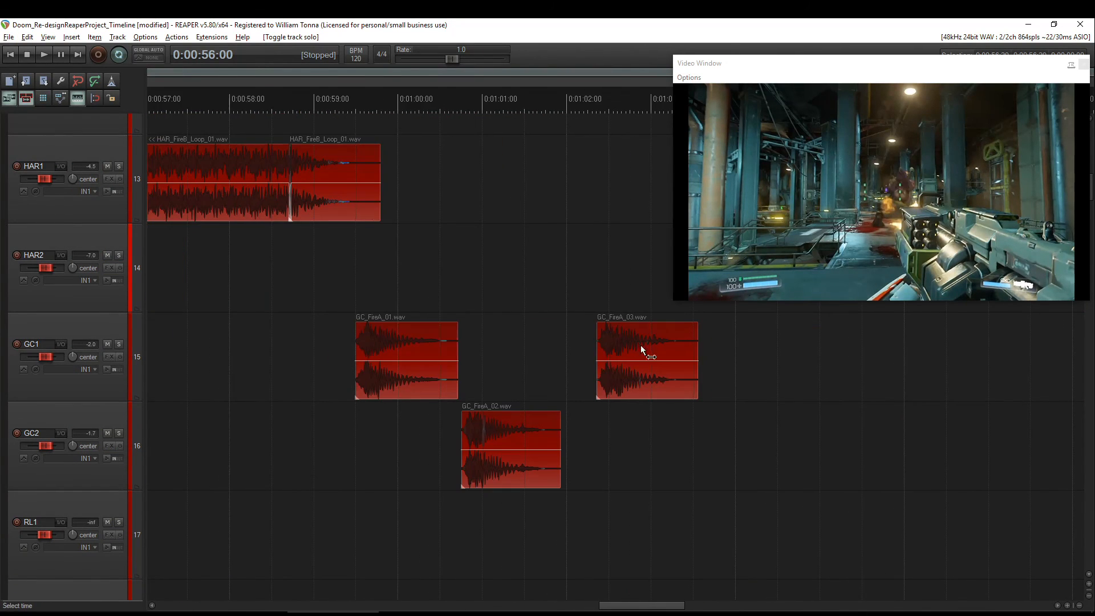
{"action": "left_click", "coordinate": [120, 345]}
{"action": "key", "text": "space"}
{"action": "left_click", "coordinate": [120, 433]}
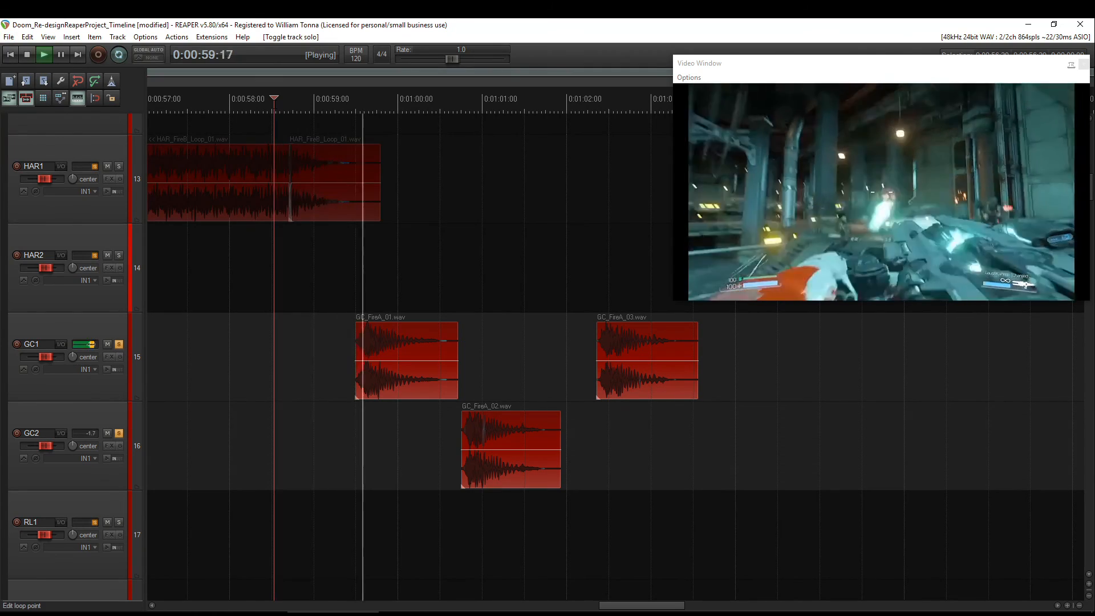